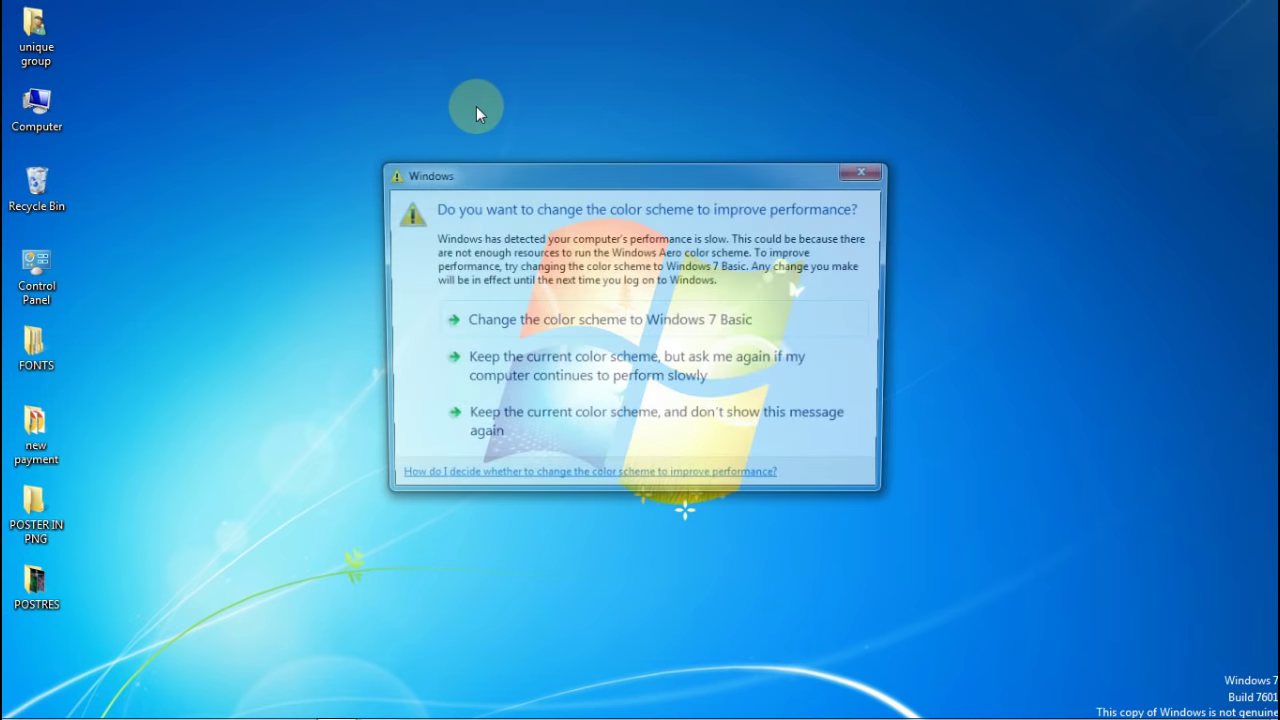
Close the Windows 7 'change the color scheme to improve performance' prompt.
click(868, 169)
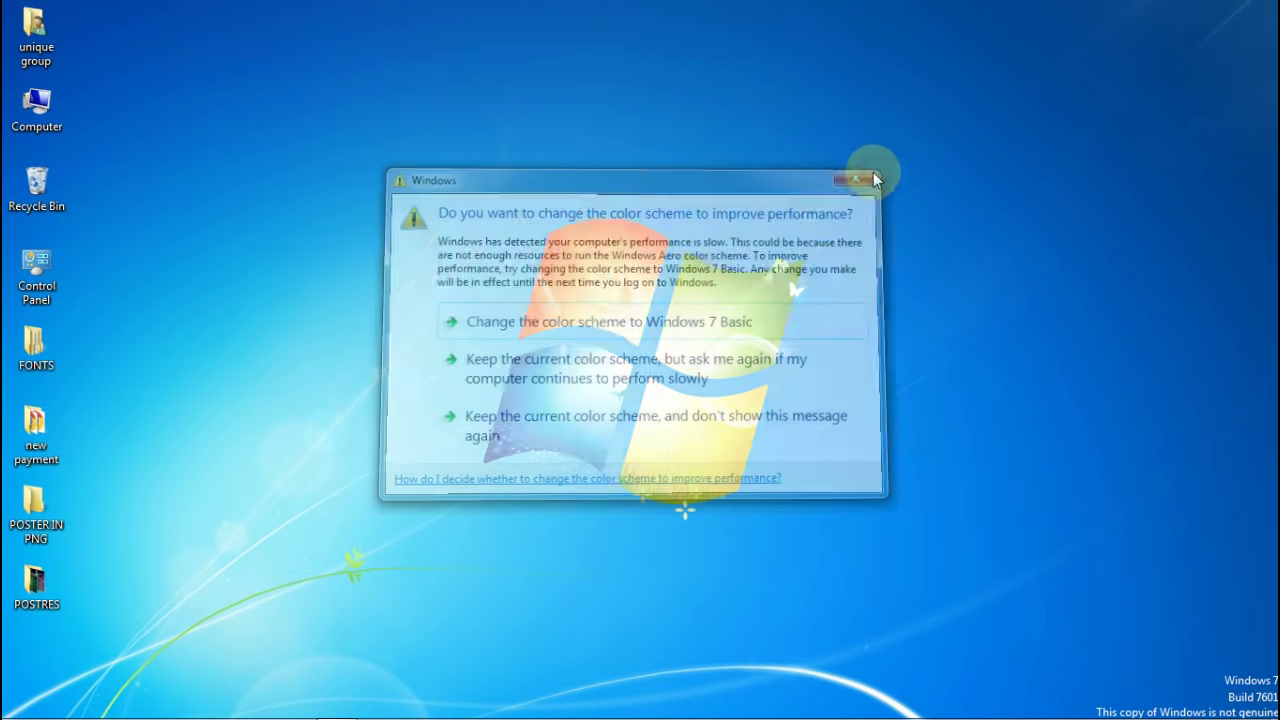
Refresh the desktop, then expand Start > All Programs > Microsoft Office.
right_click(332, 137)
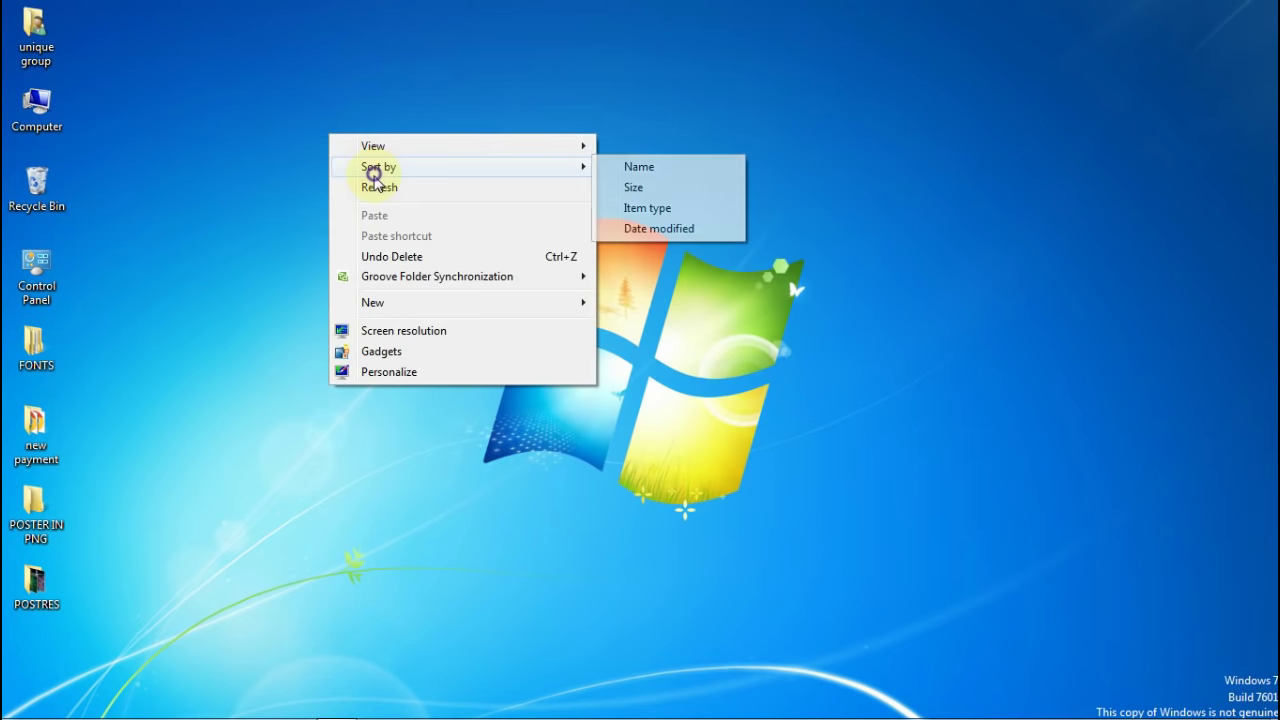
click(380, 187)
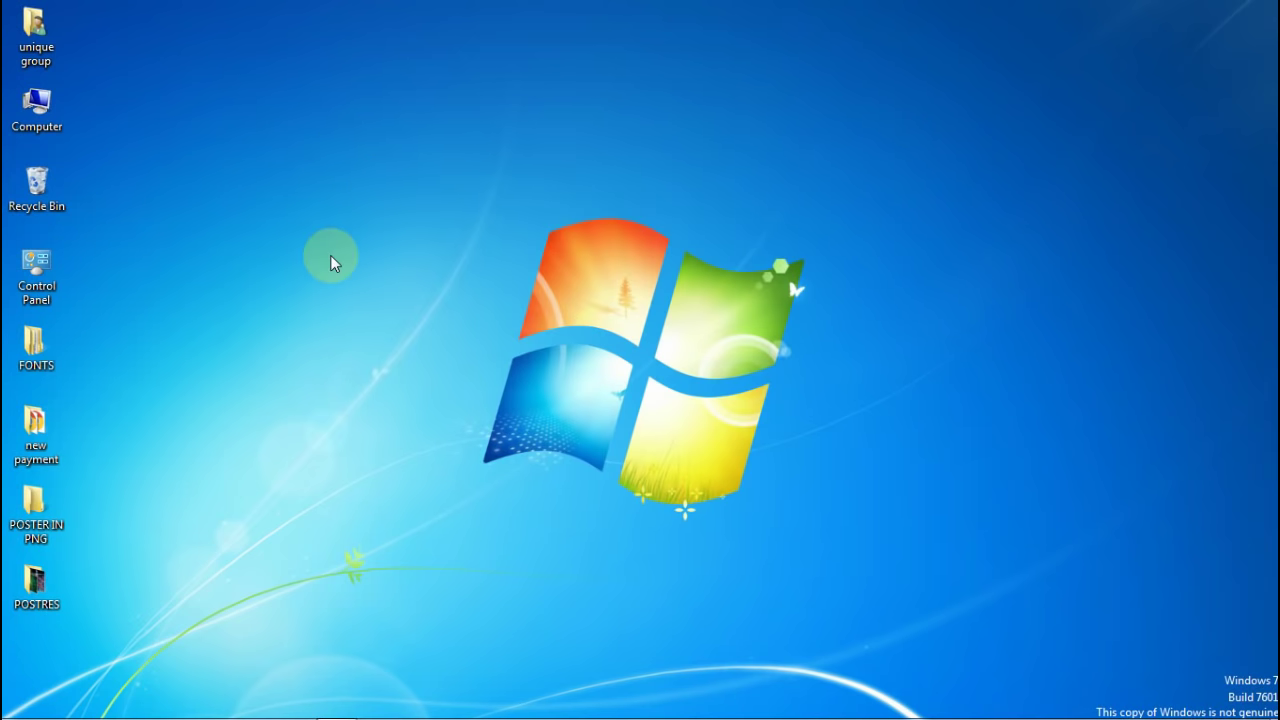
mouse_move(28, 712)
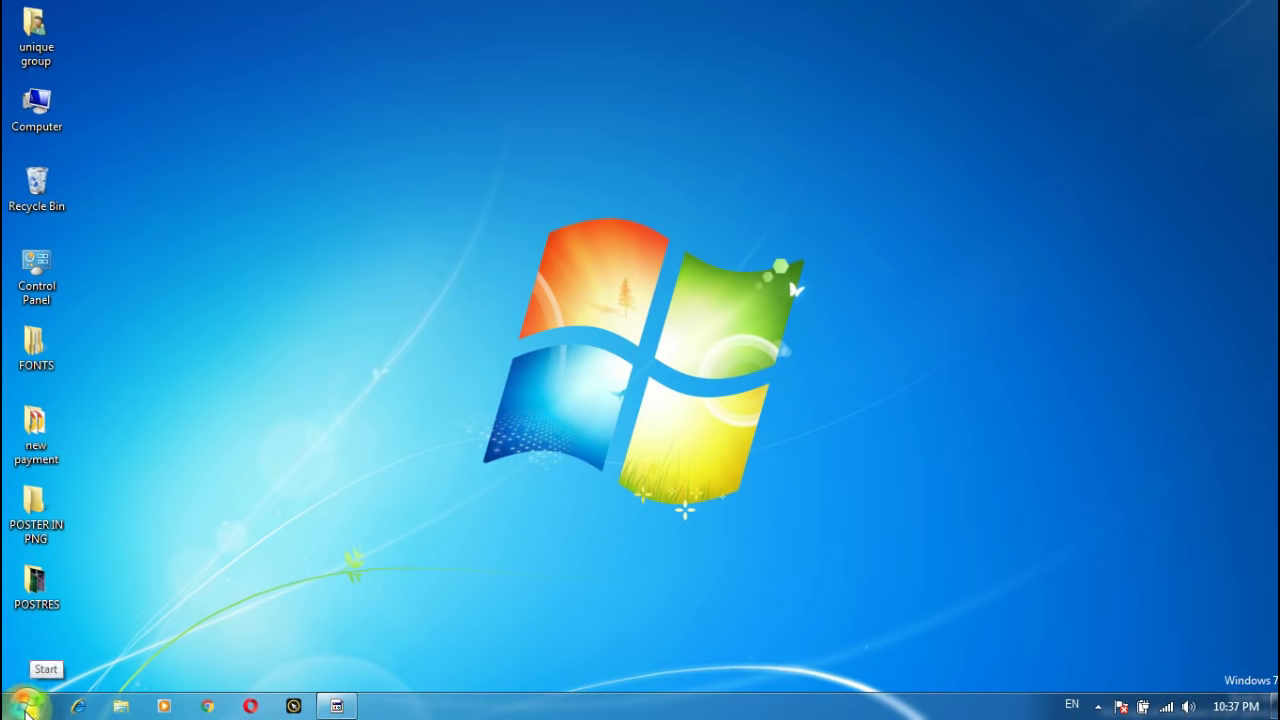
click(28, 708)
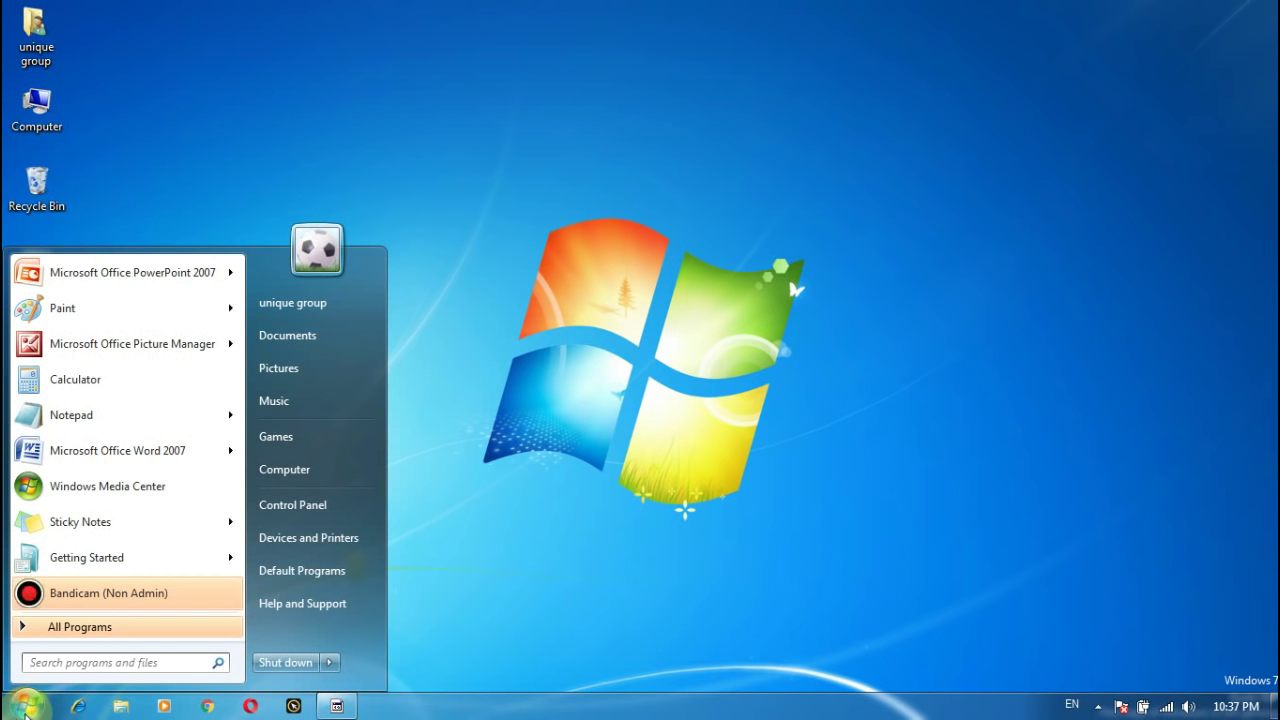
click(75, 630)
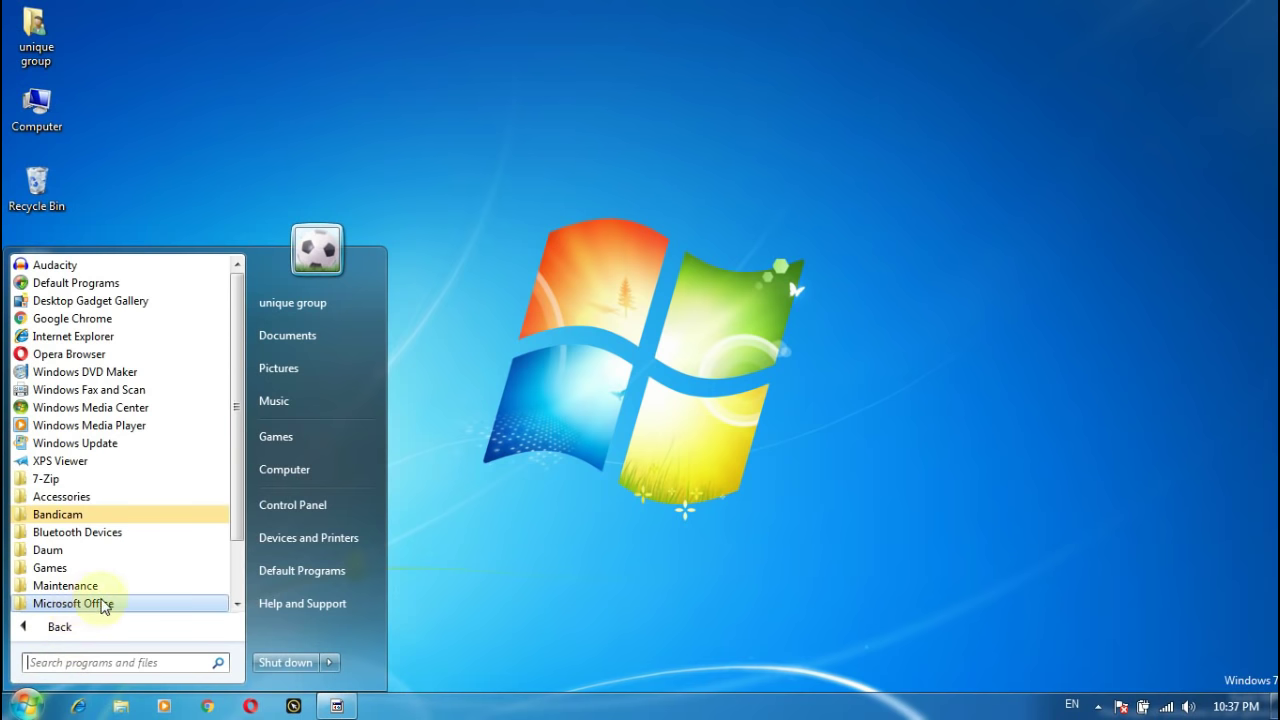
click(90, 604)
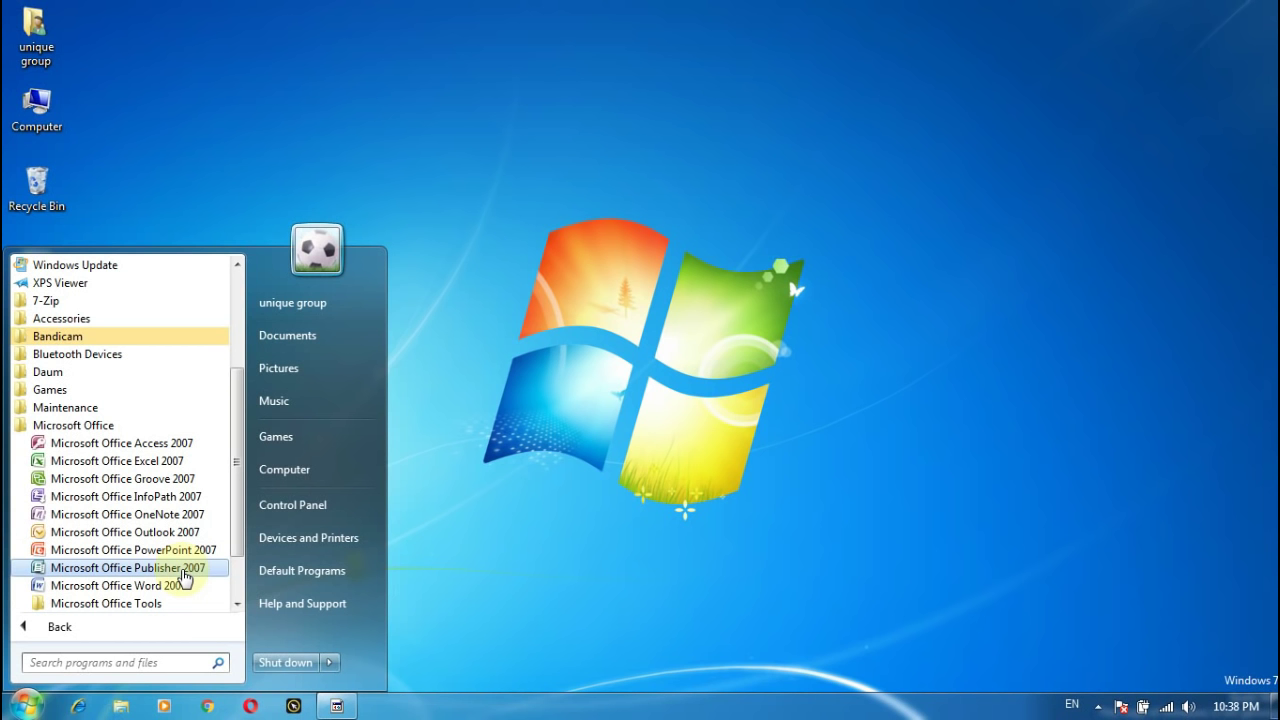
Launch and close Publisher 2007, then launch and close Word 2007 from the Microsoft Office folder.
click(183, 574)
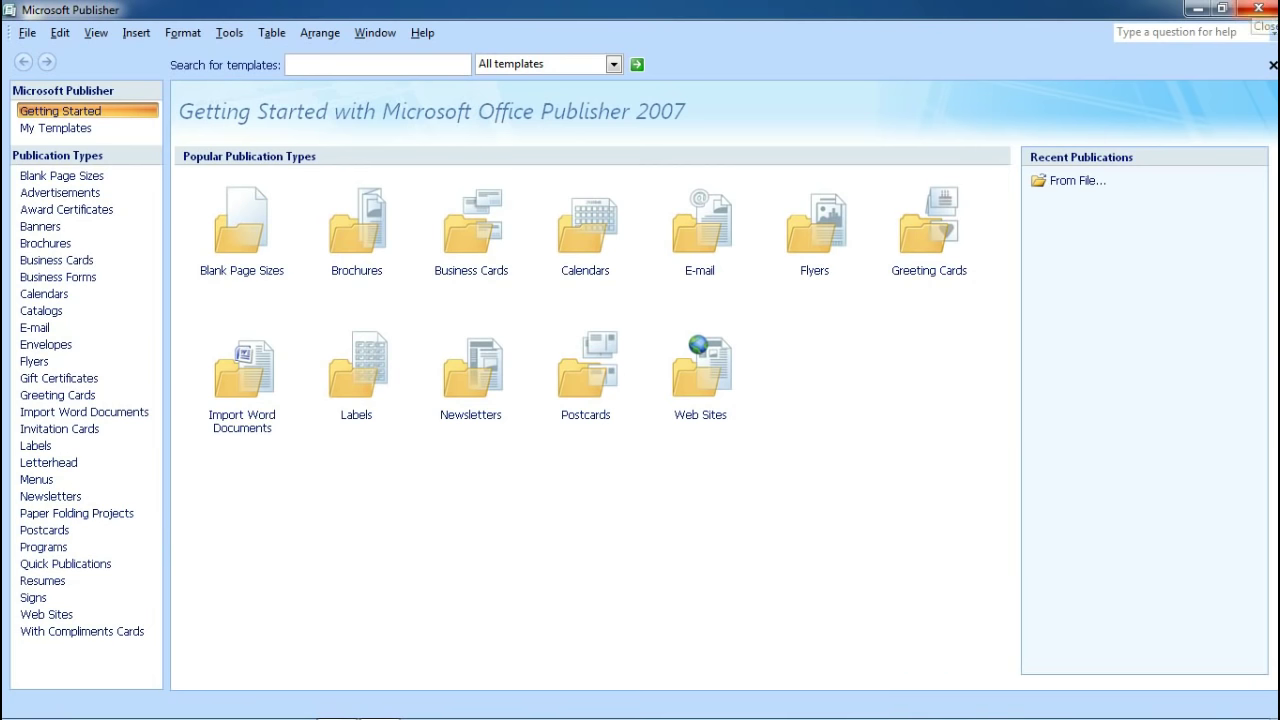
click(1258, 9)
click(25, 705)
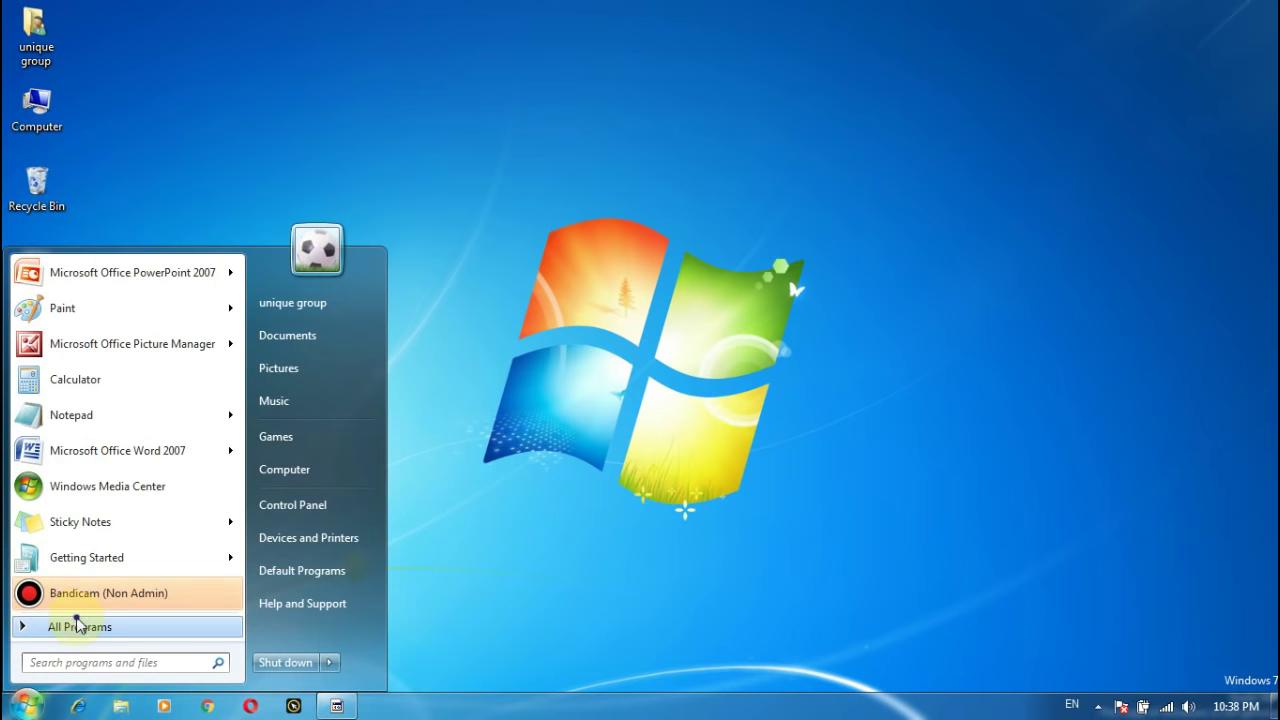
click(78, 624)
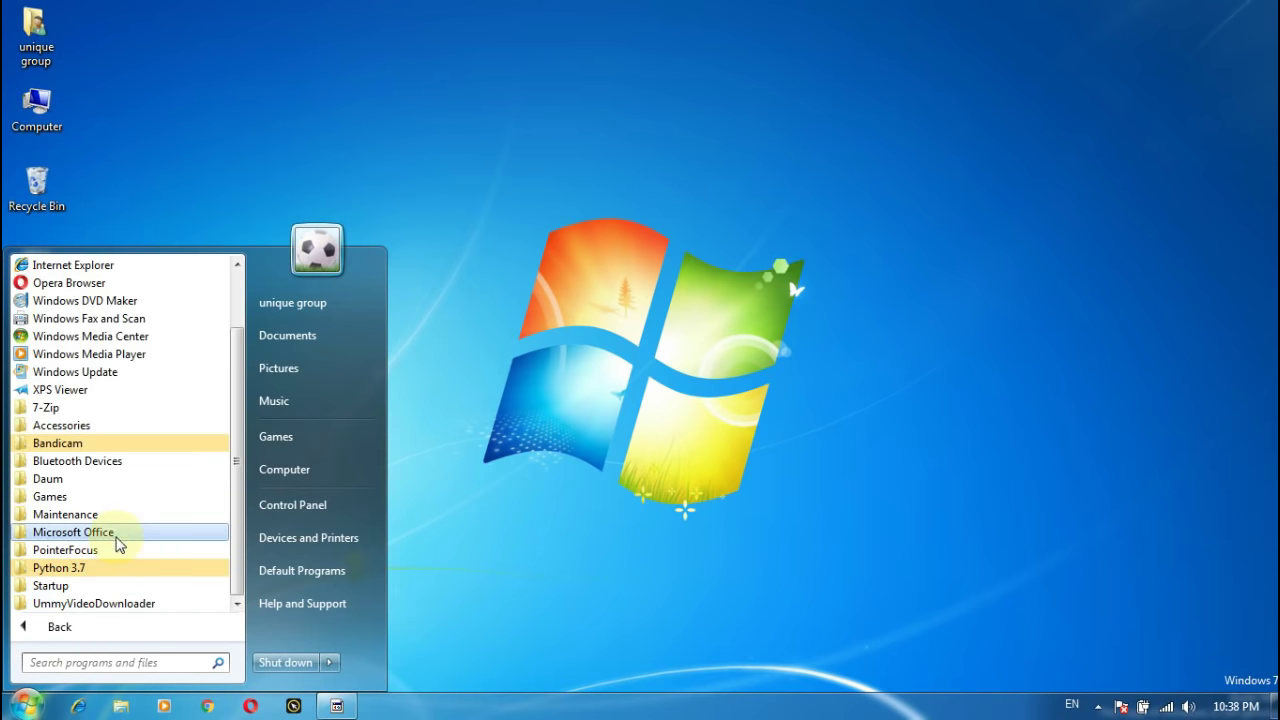
click(118, 543)
click(150, 585)
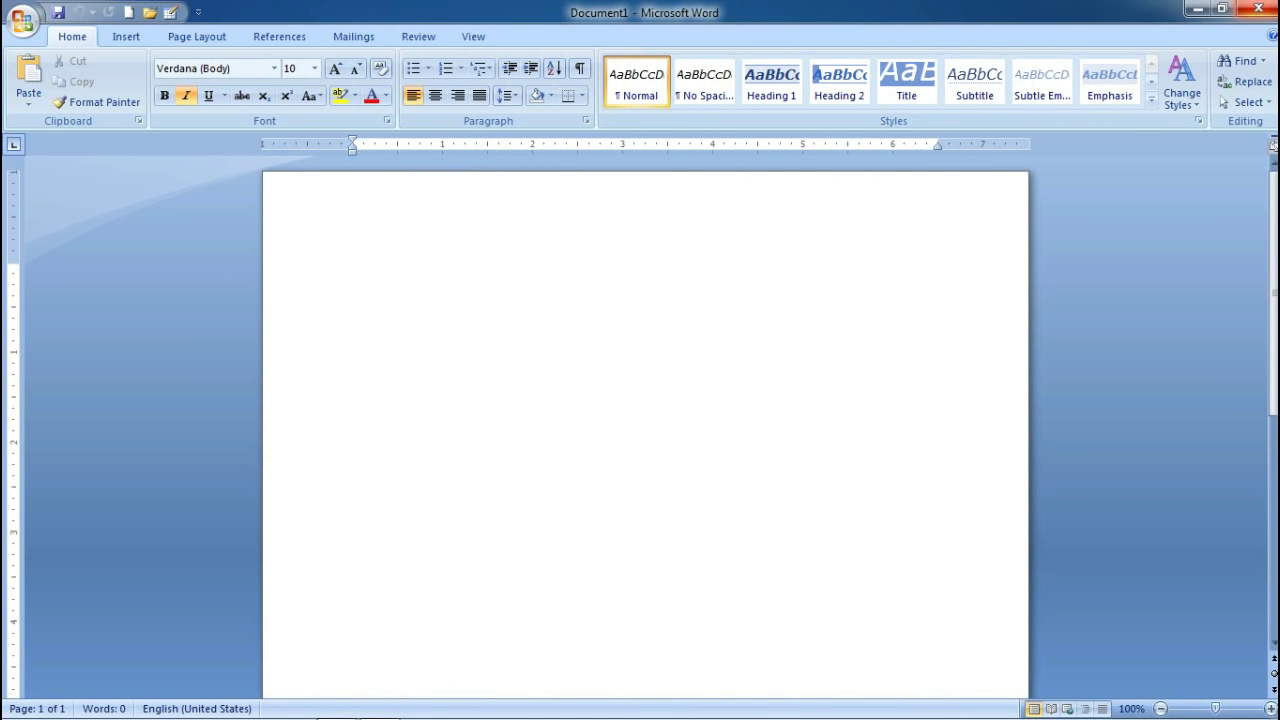
click(1258, 9)
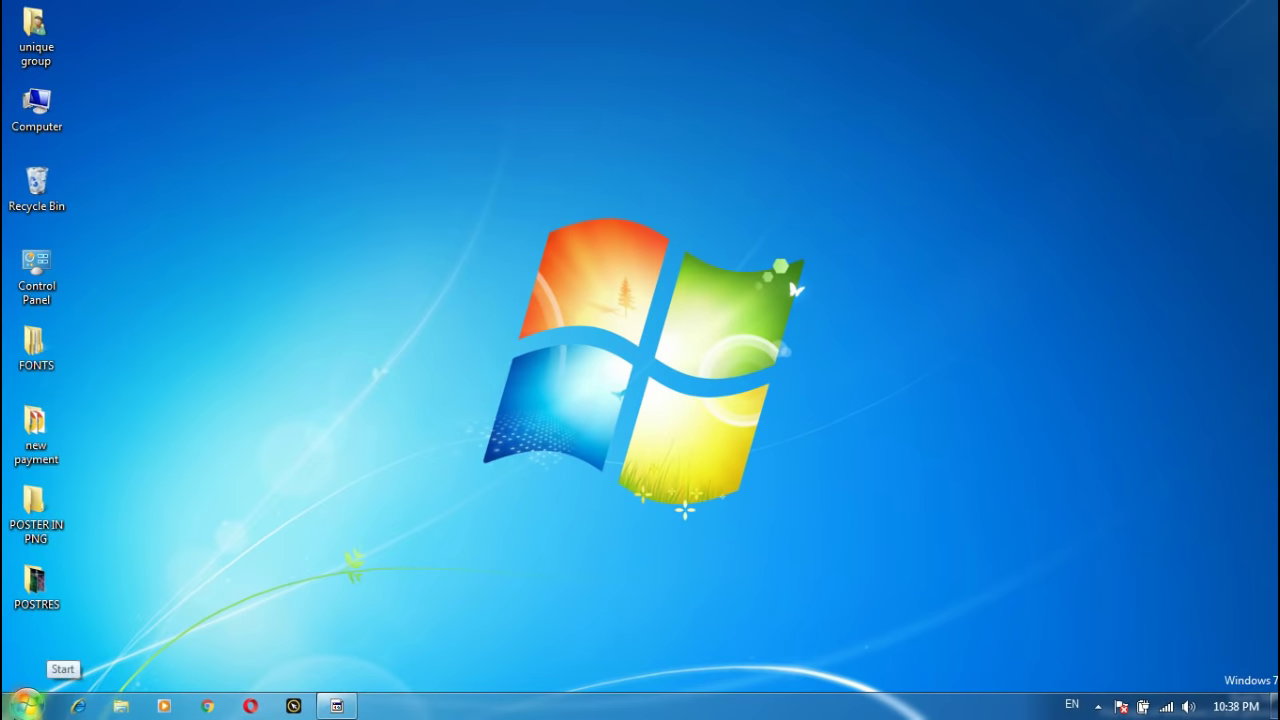
click(26, 706)
click(833, 300)
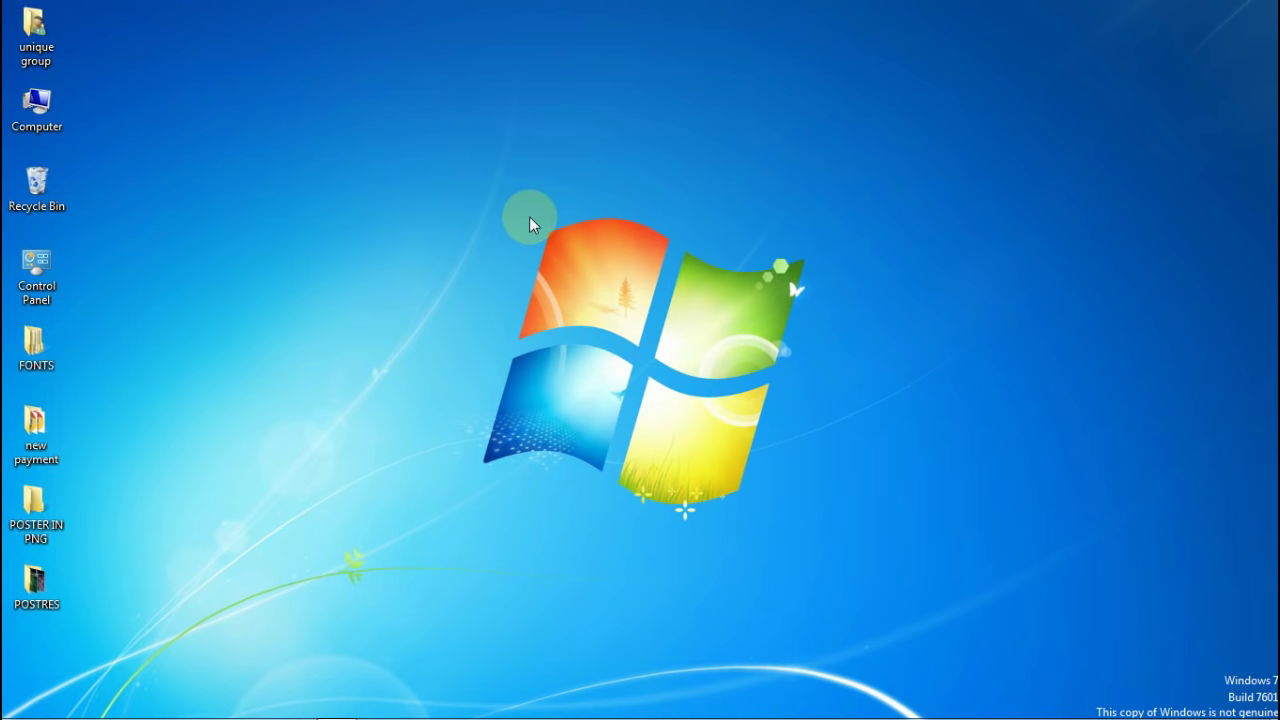
Replace 'control' with winword in the Win+R Run box to start Word 2007.
key(super+r)
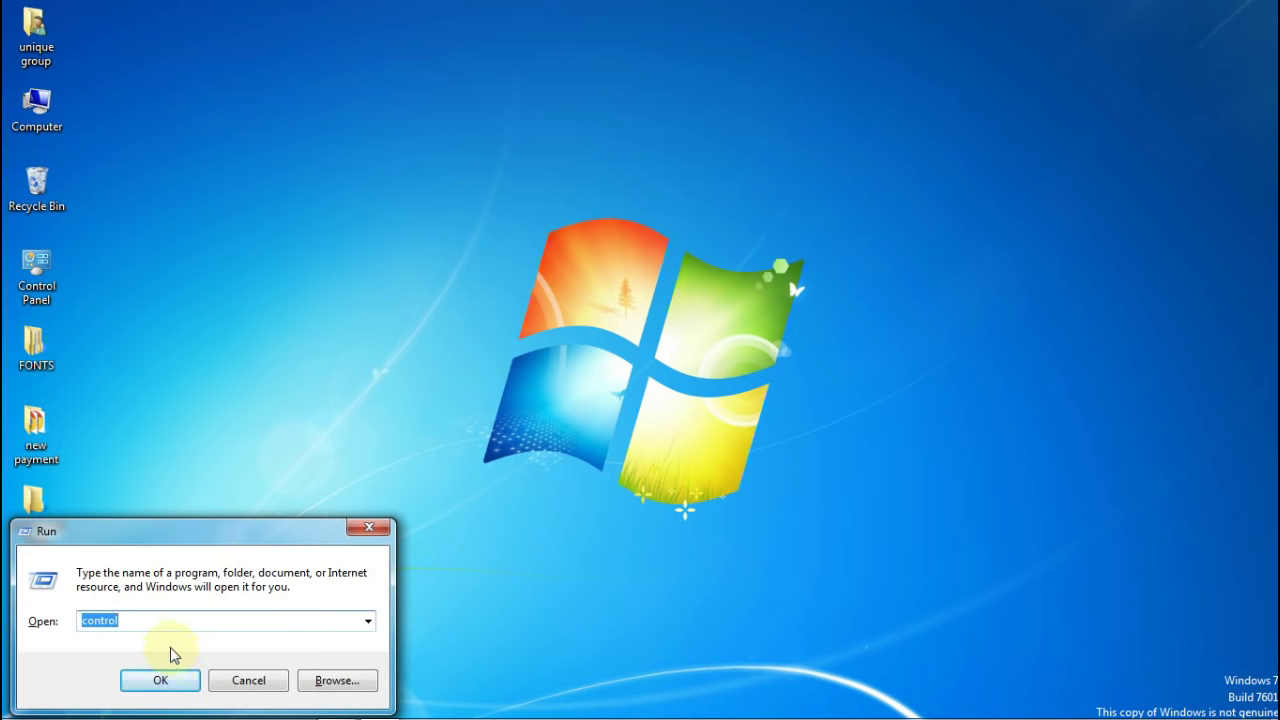
click(175, 619)
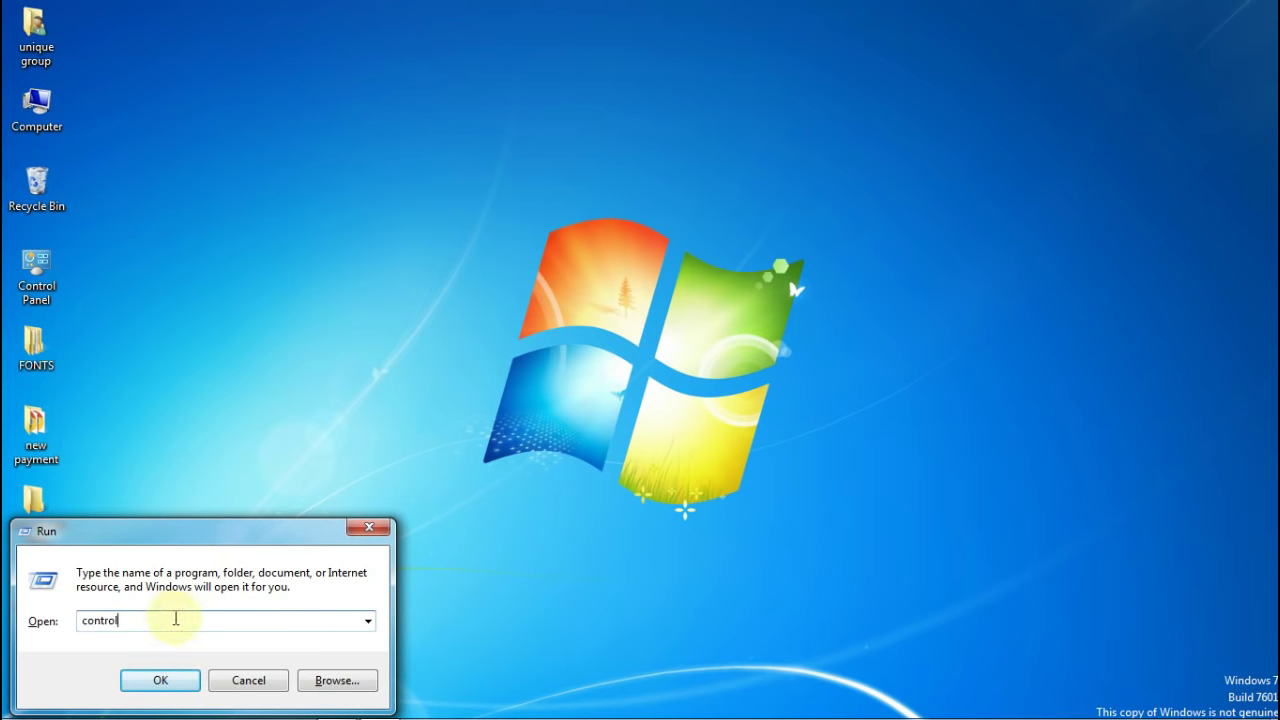
double_click(175, 619)
key(BackSpace)
text(w)
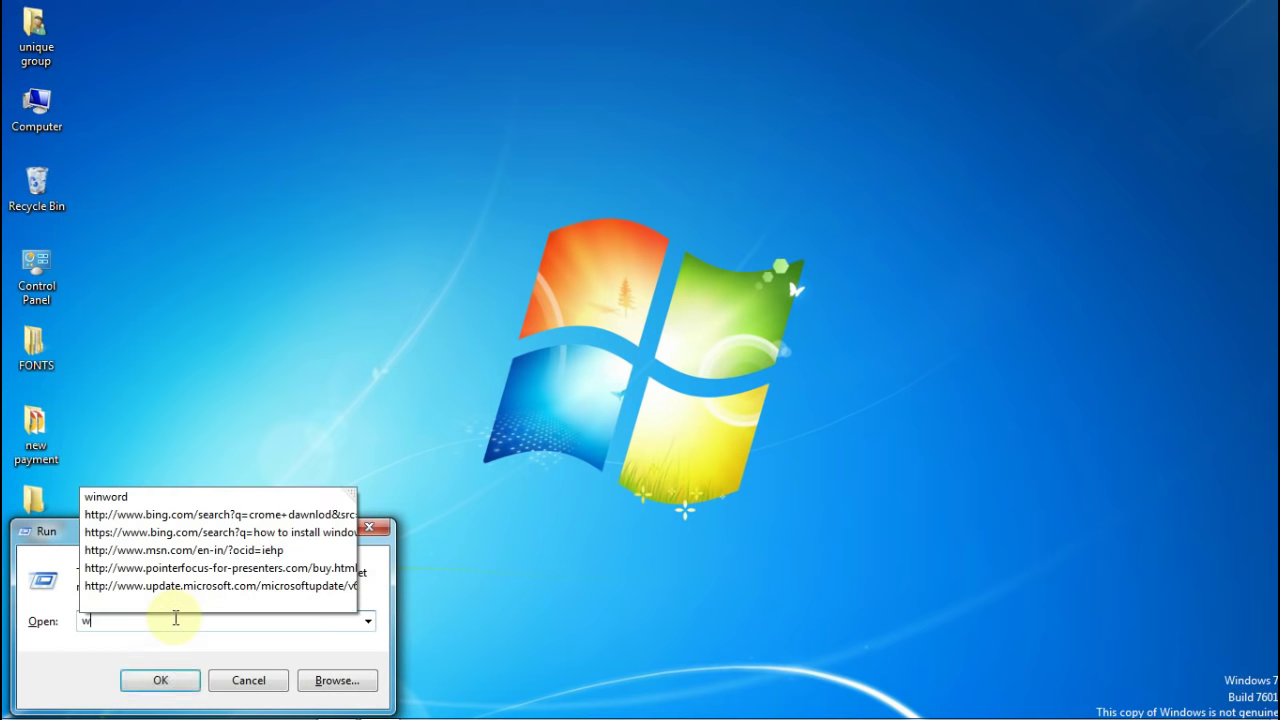
text(inw)
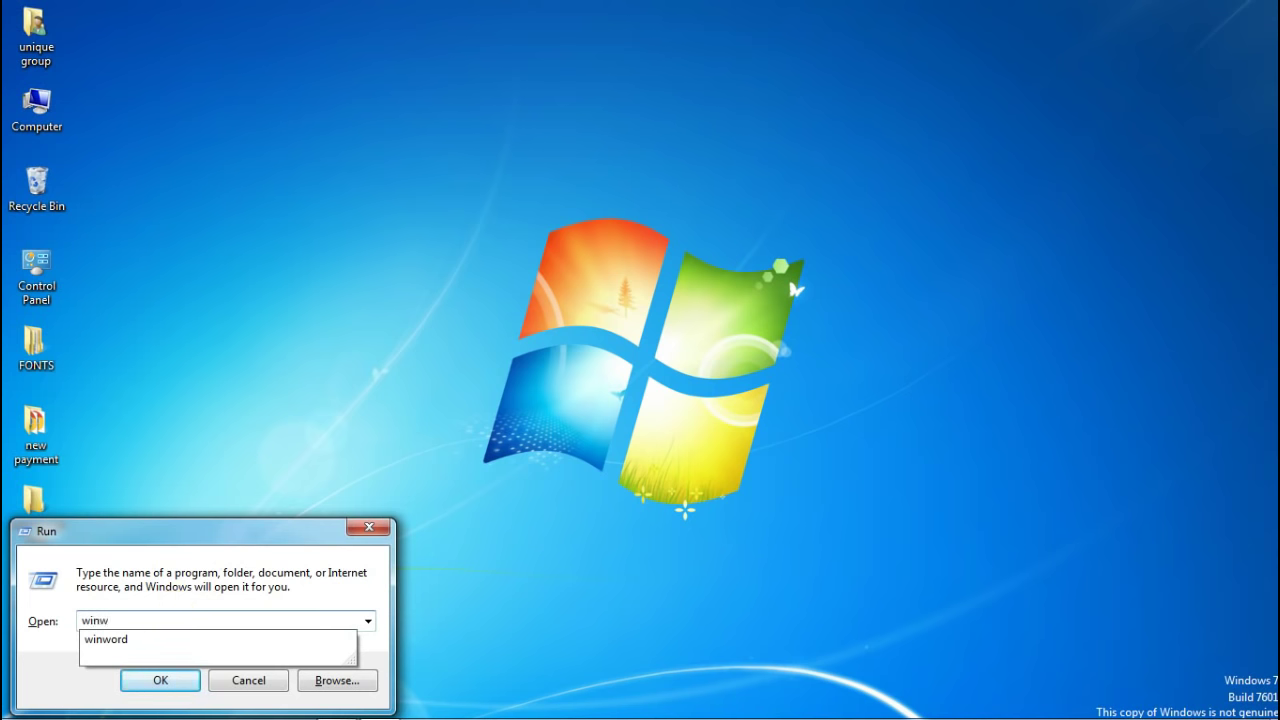
key(Down)
key(Return)
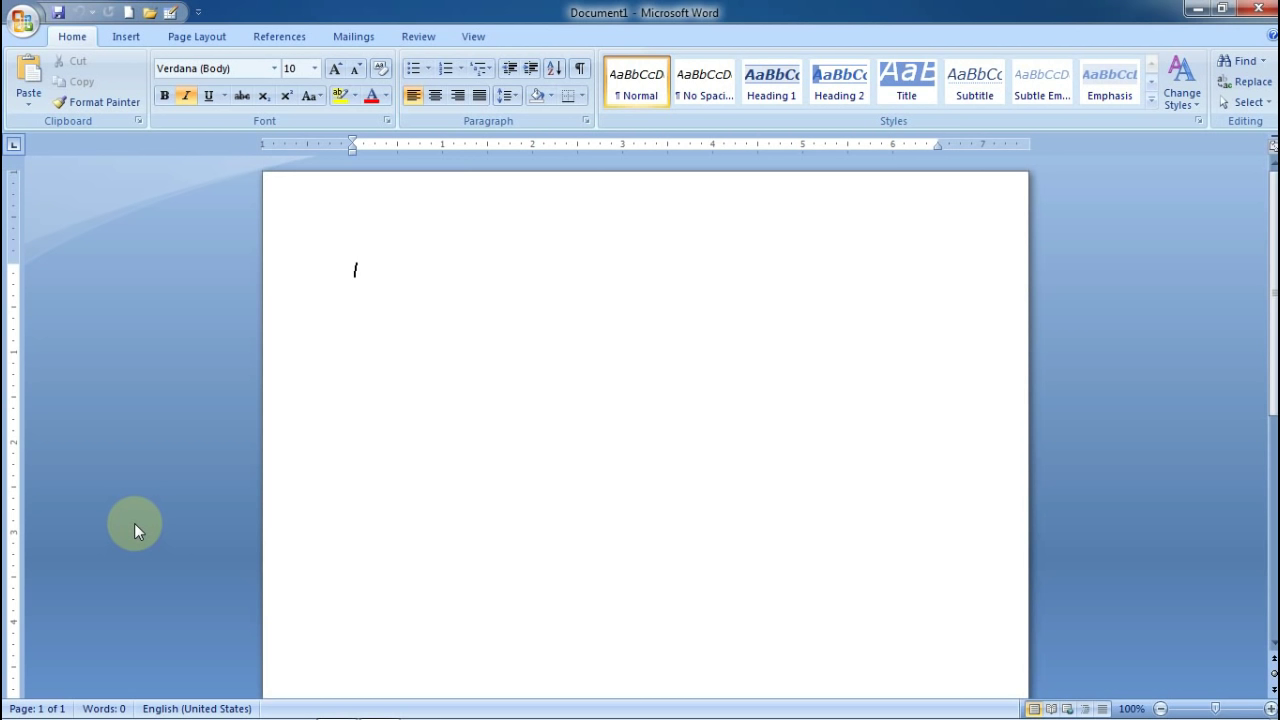
Turn off Italic for the blank document and close the pending Windows warning message.
click(186, 95)
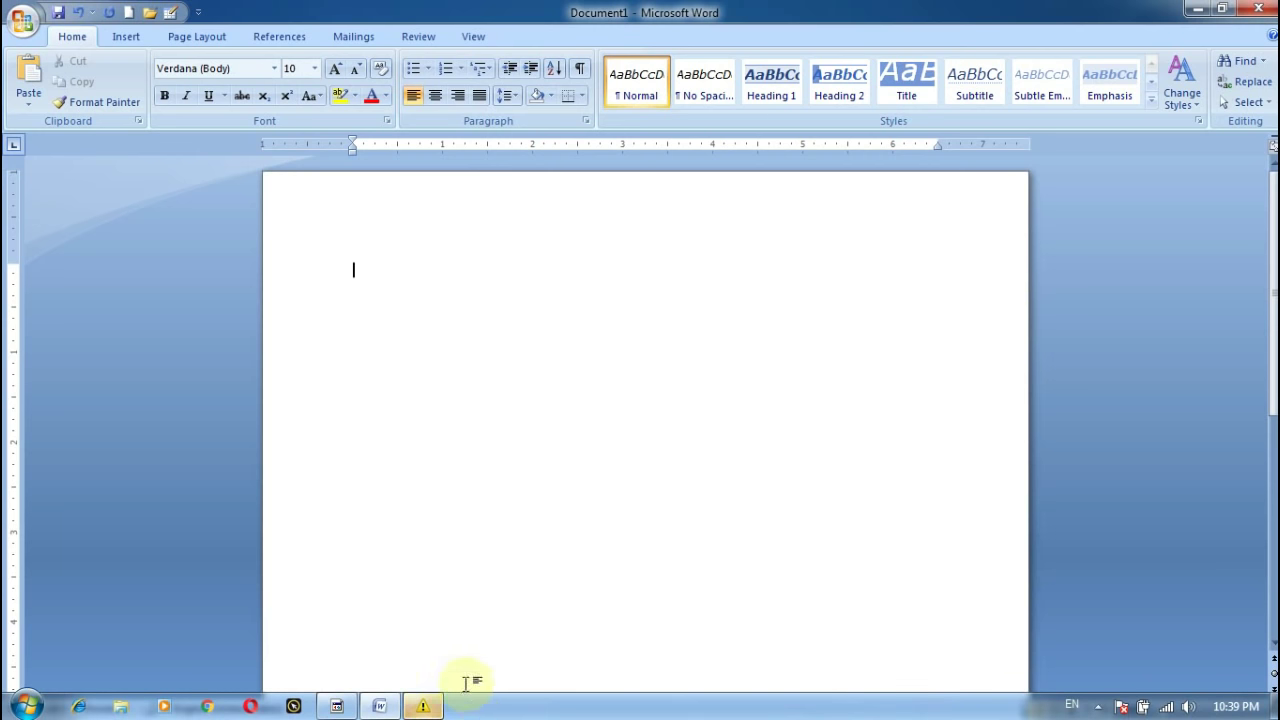
click(422, 706)
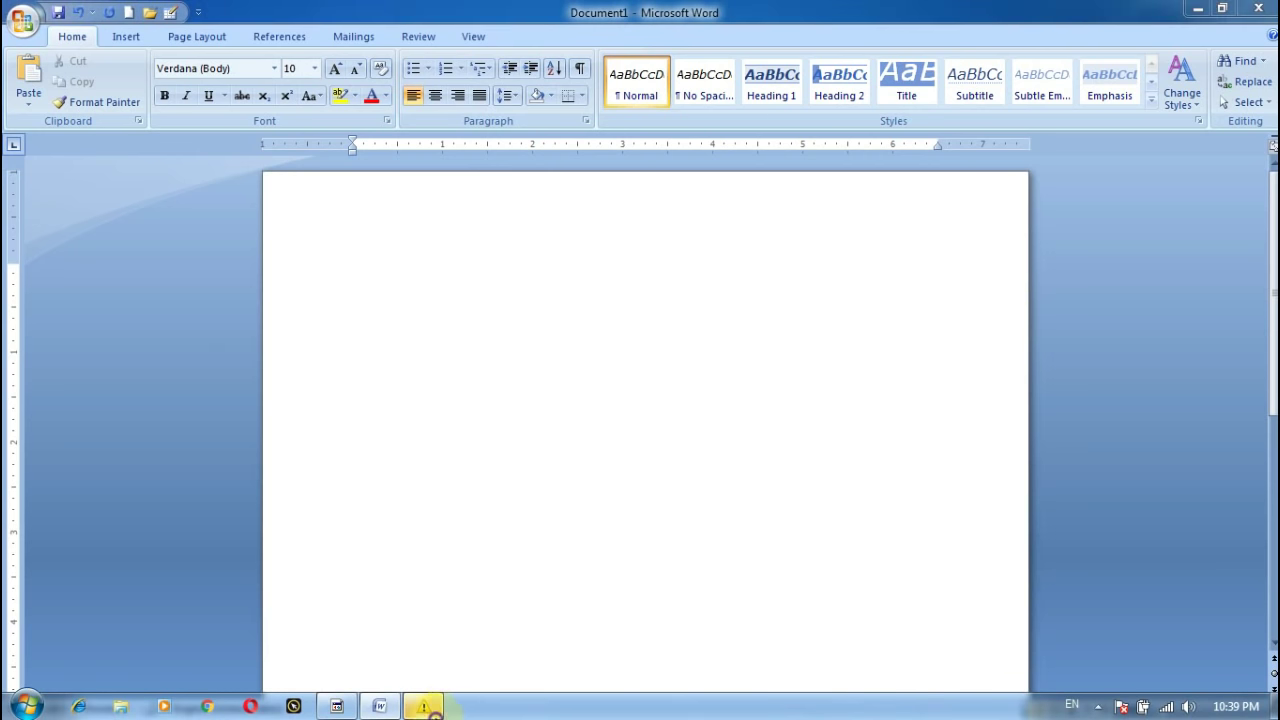
click(760, 422)
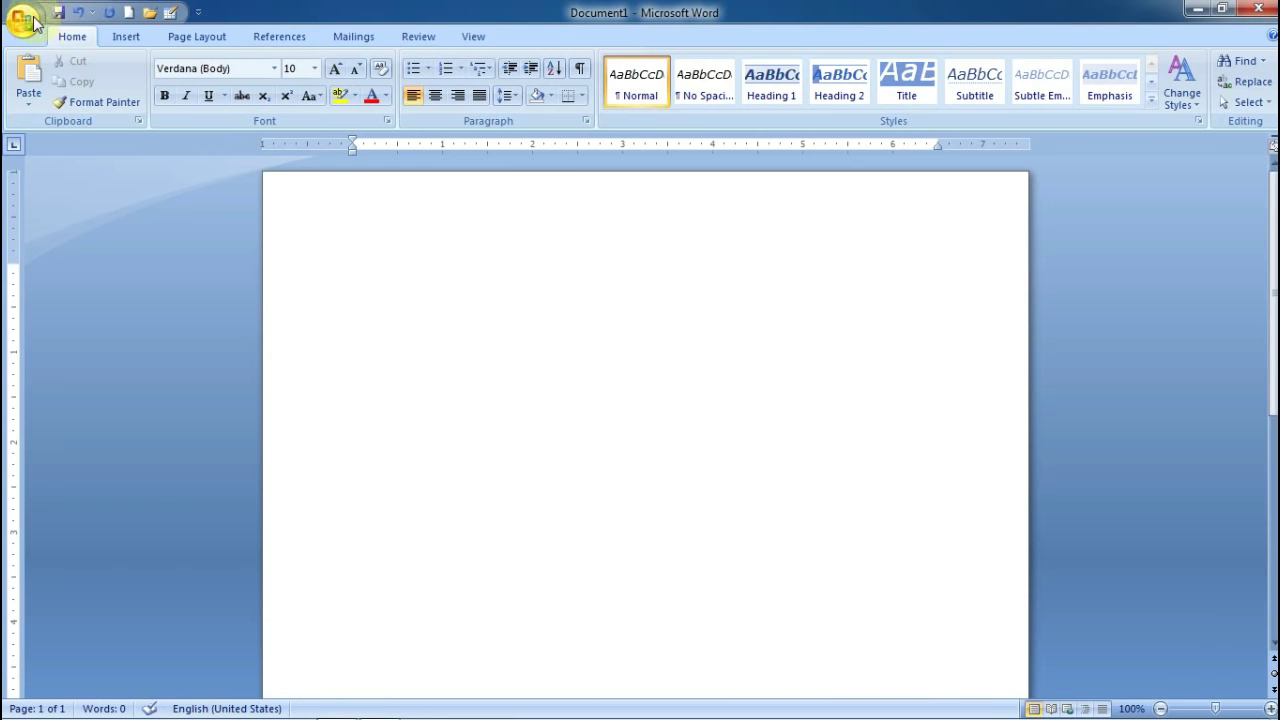
Open the Office Button menu showing Save As, Print, Prepare and seven recent documents.
click(22, 20)
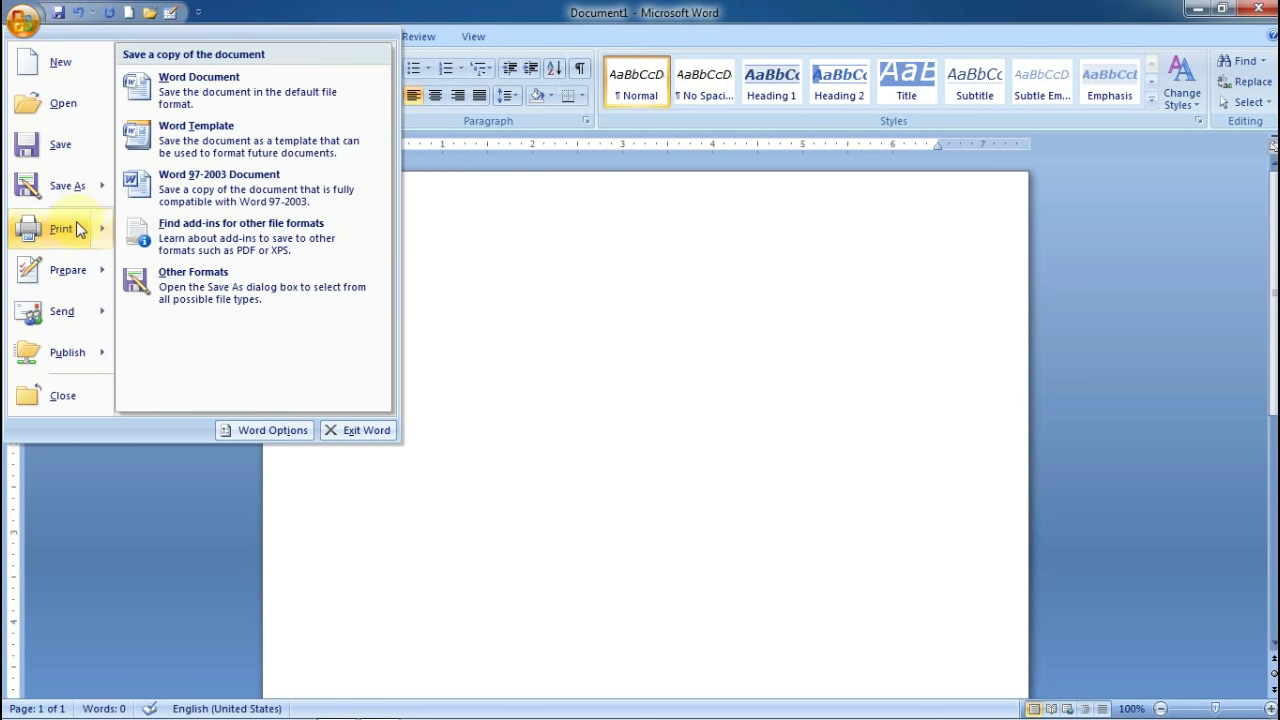
mouse_move(81, 288)
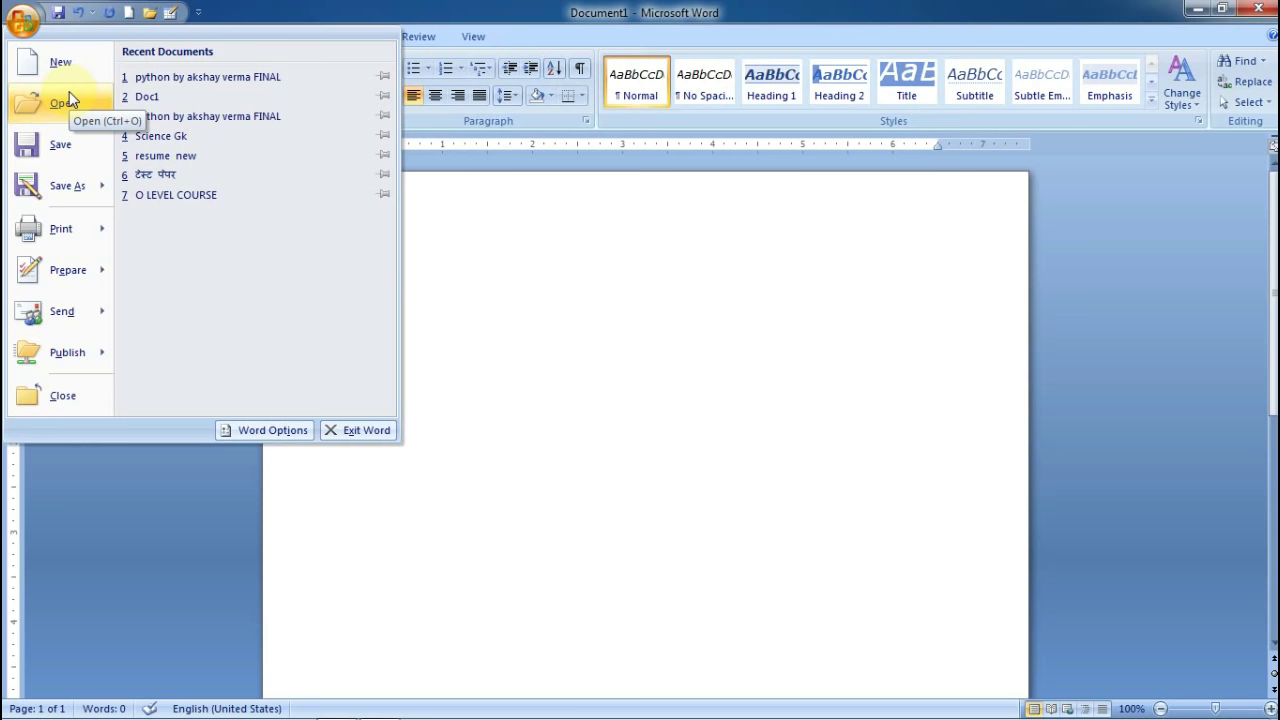
Close the Office menu and colour-scheme prompt, revisit Save As, then dismiss the prompt again.
click(69, 91)
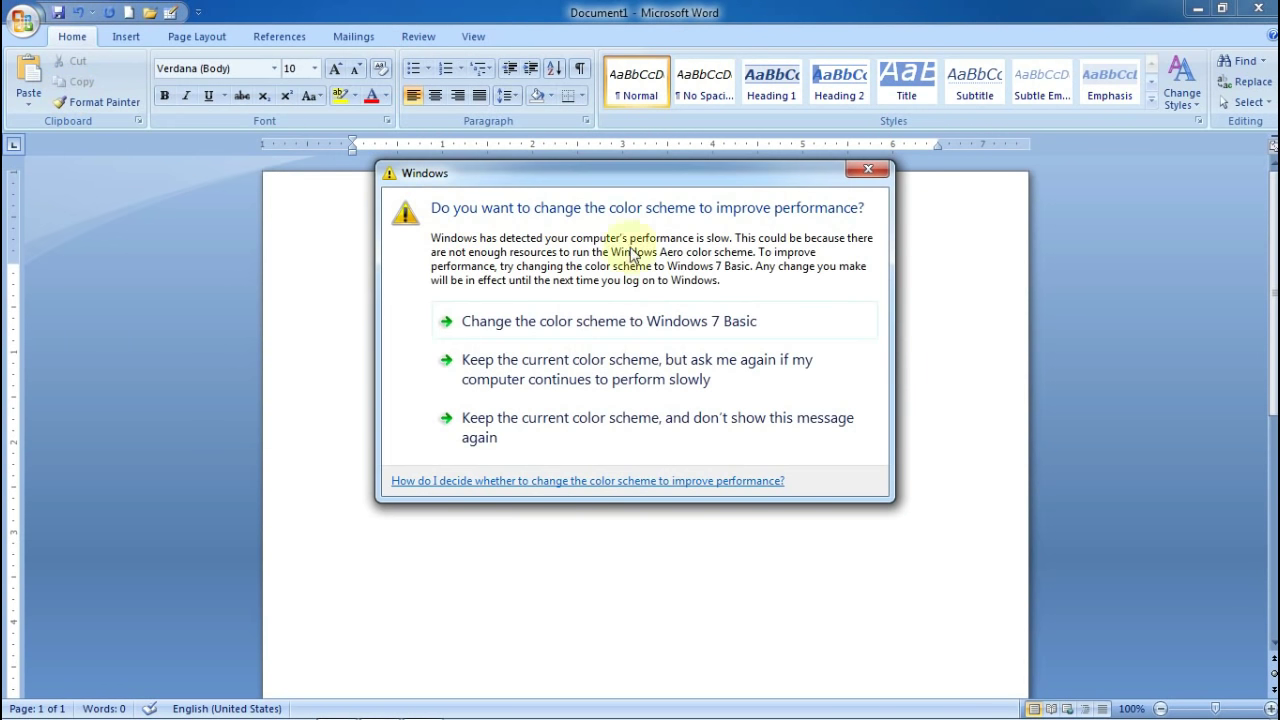
click(868, 169)
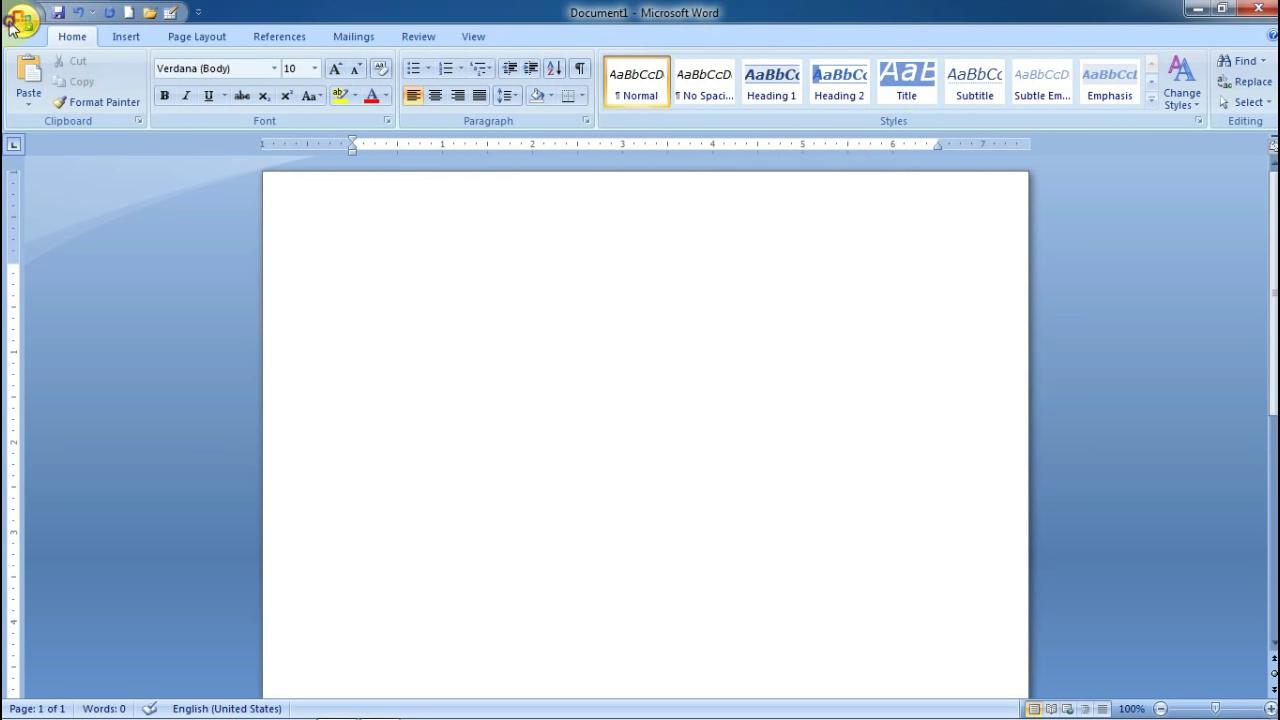
click(22, 20)
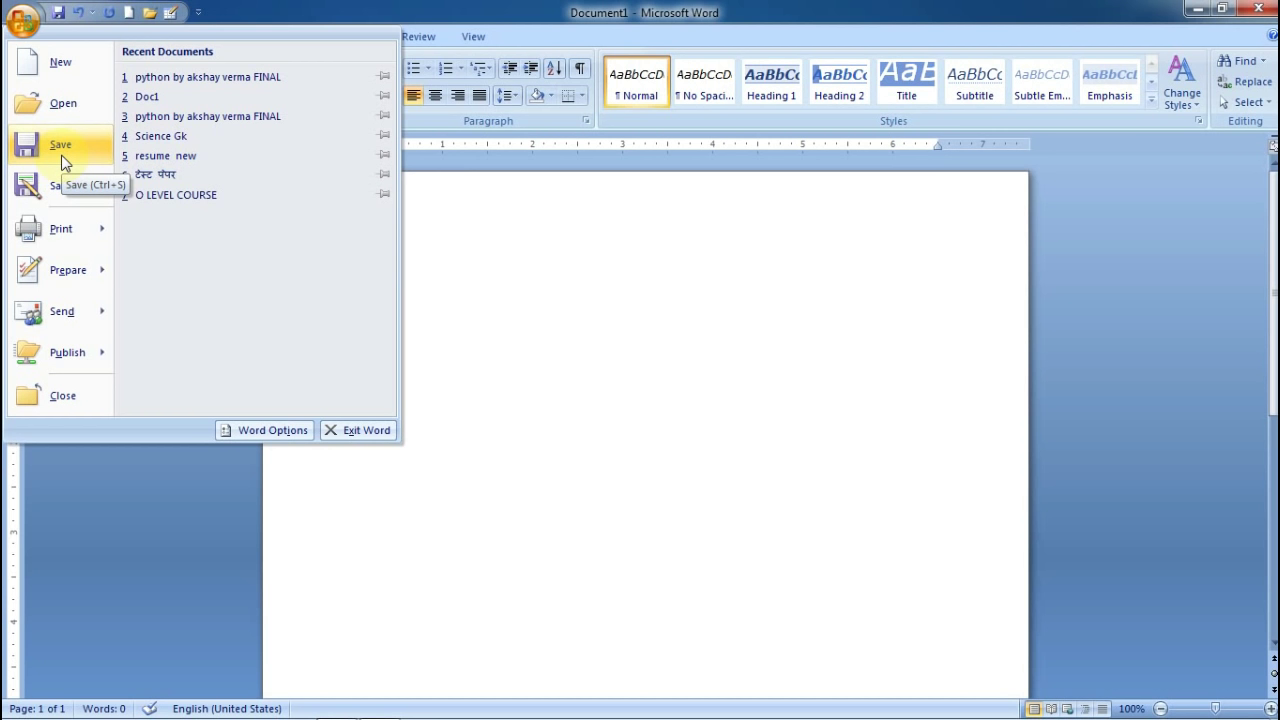
mouse_move(72, 206)
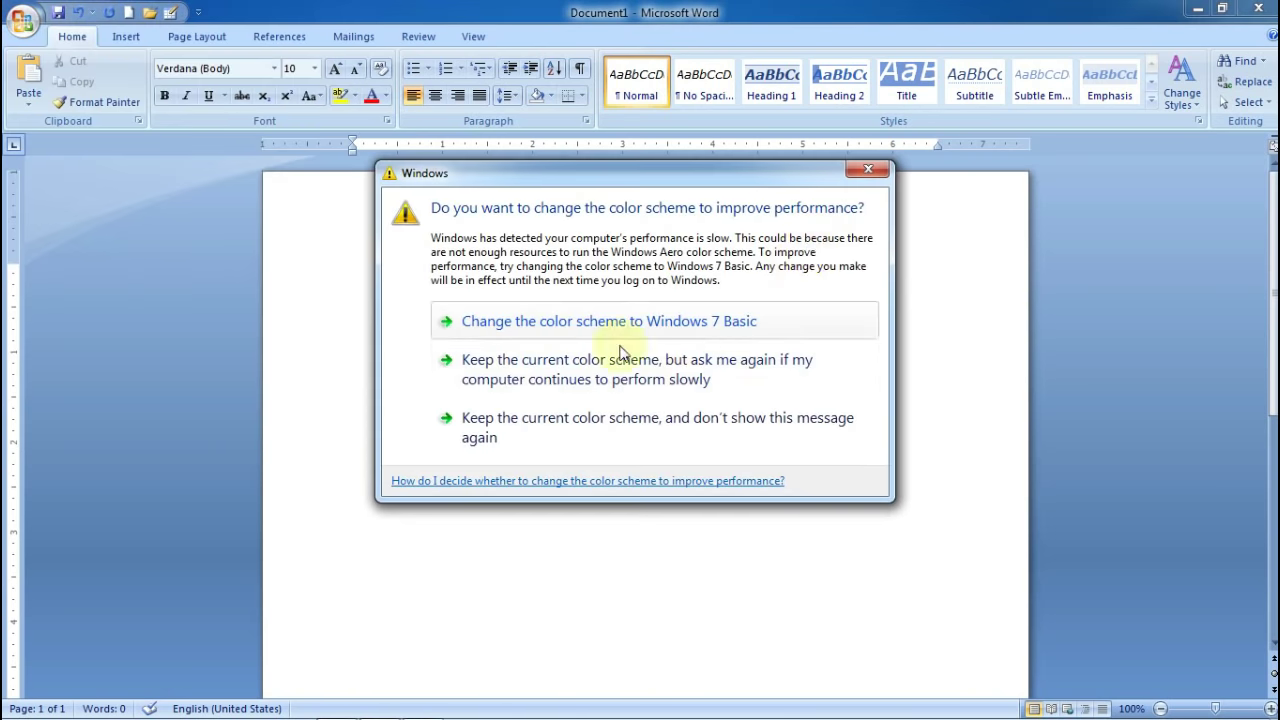
click(869, 168)
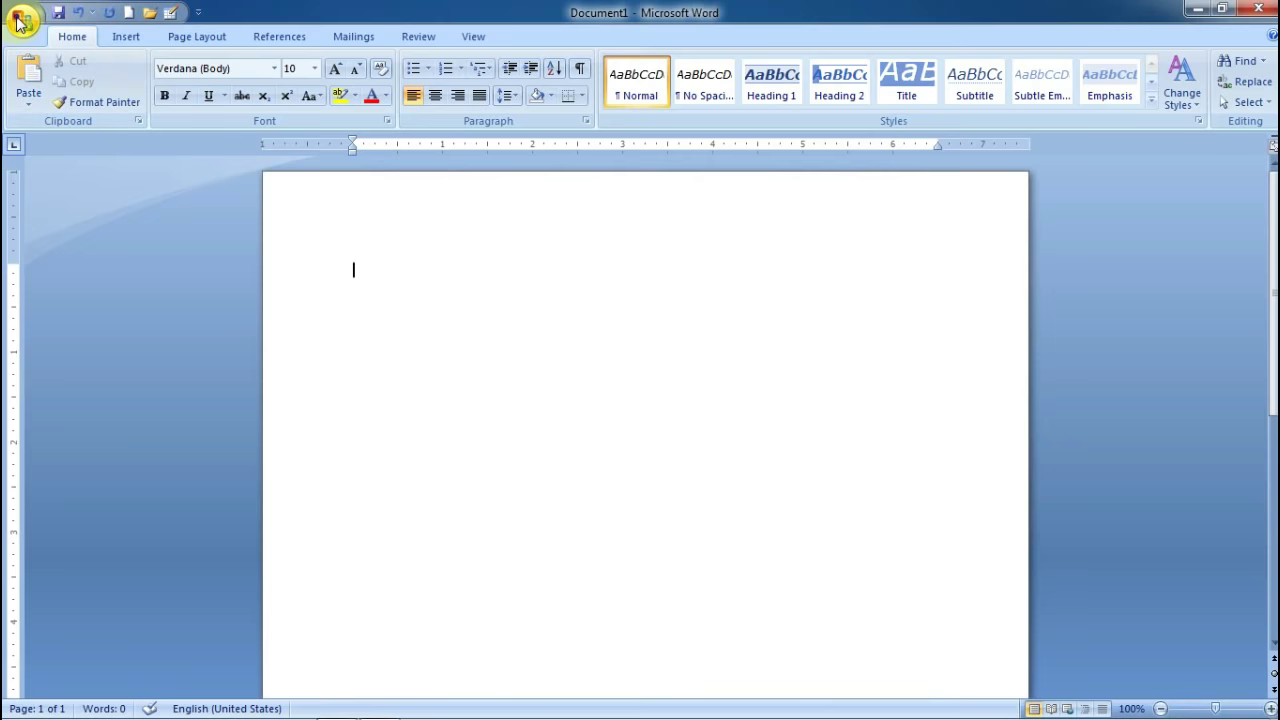
From Office > Print, keep Send To OneNote 2007 as the printer and confirm OK.
click(18, 22)
mouse_move(72, 245)
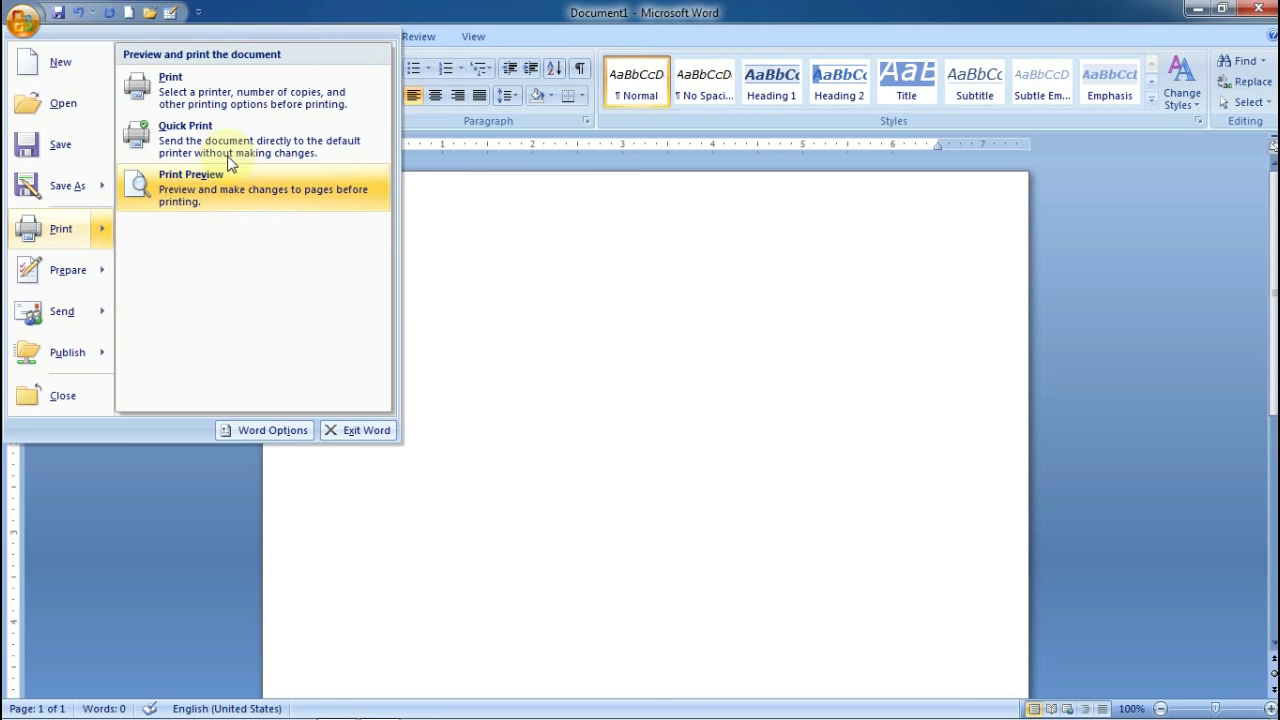
click(255, 95)
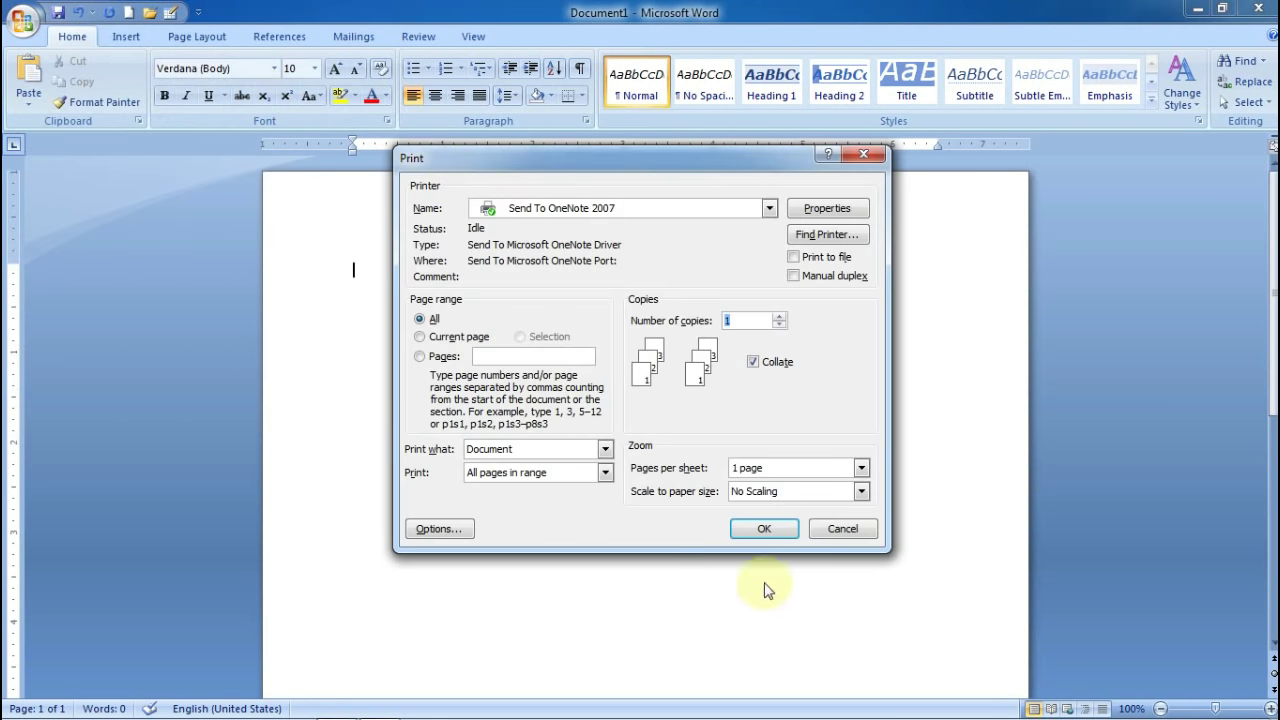
click(565, 210)
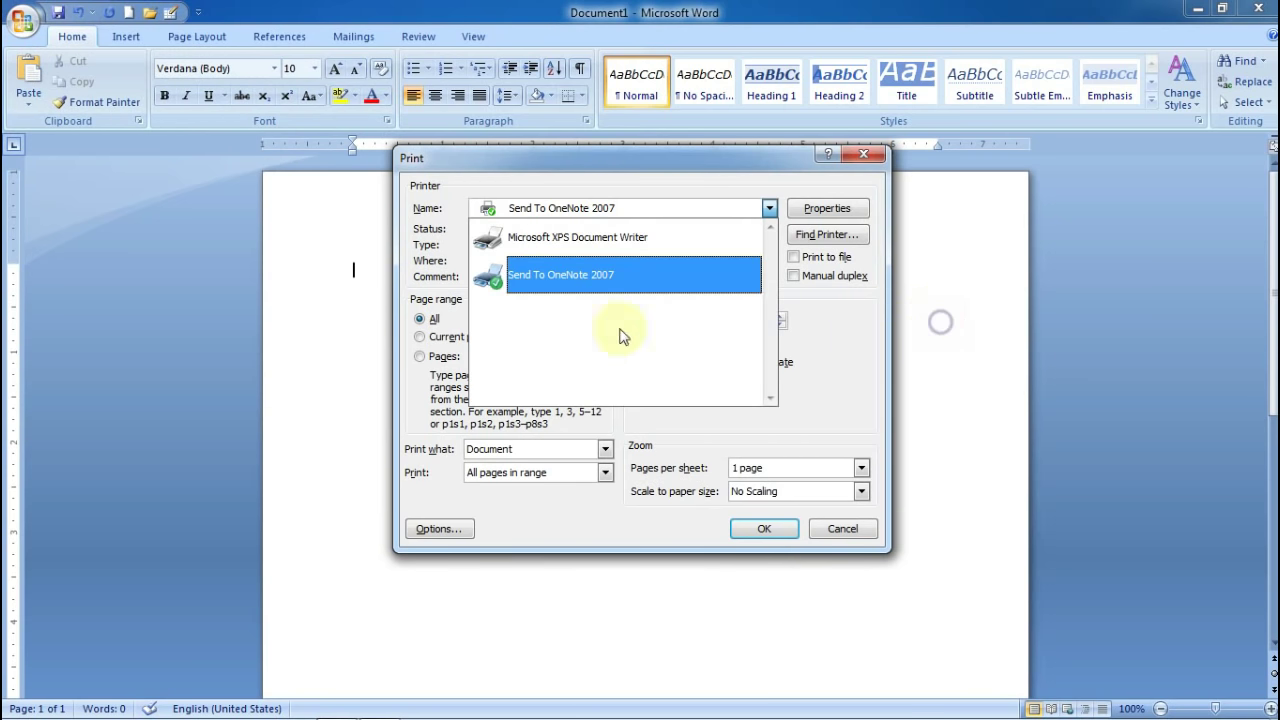
click(752, 530)
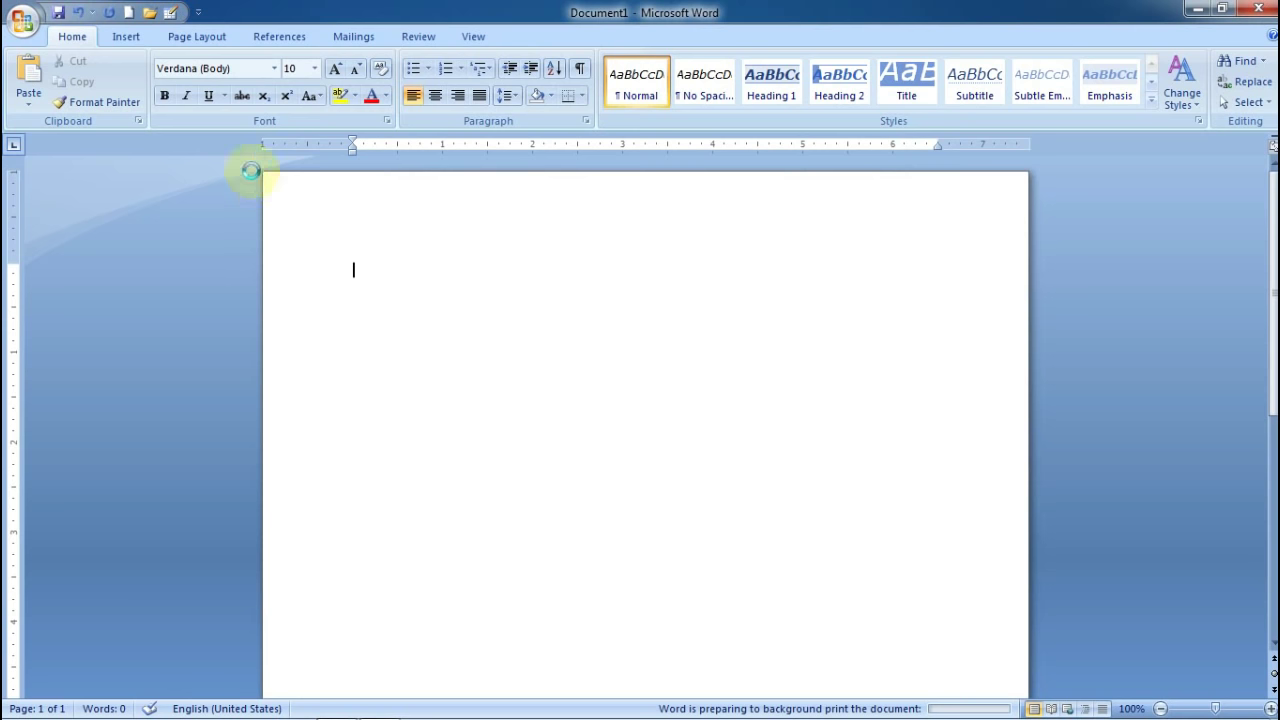
Open the Office Button menu to reach Print, Quick Print and Print Preview.
click(23, 20)
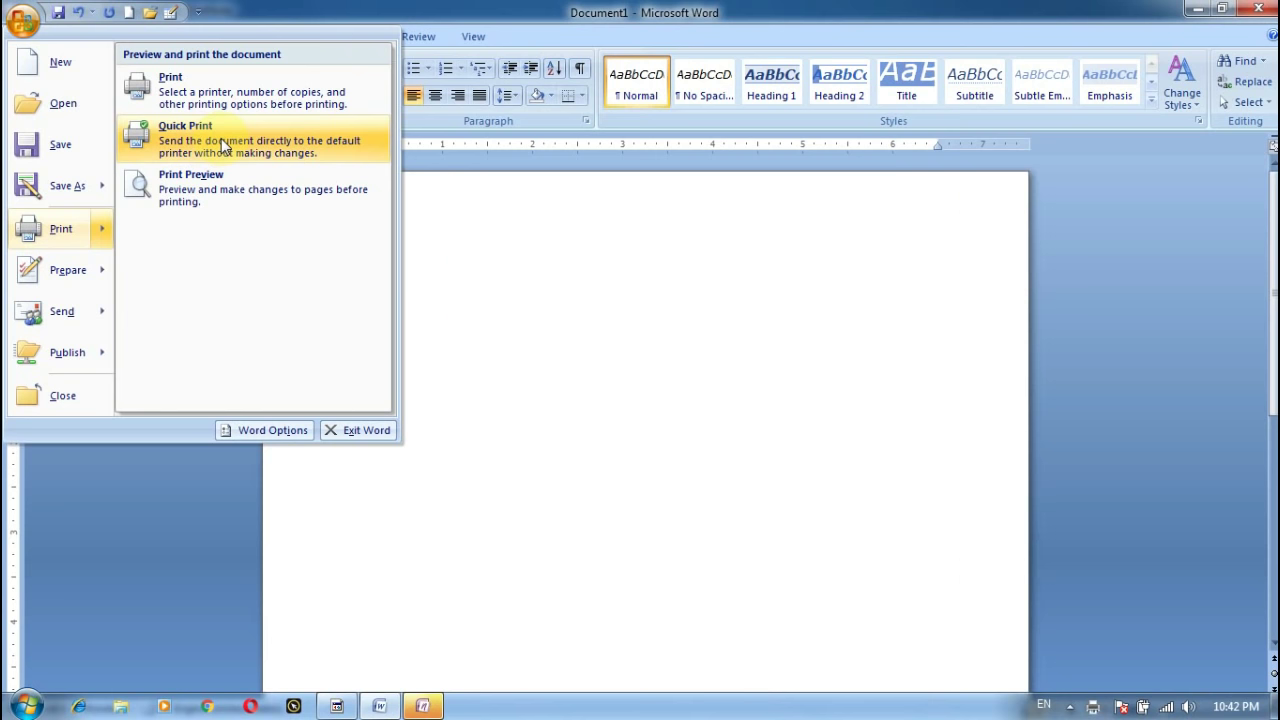
mouse_move(78, 284)
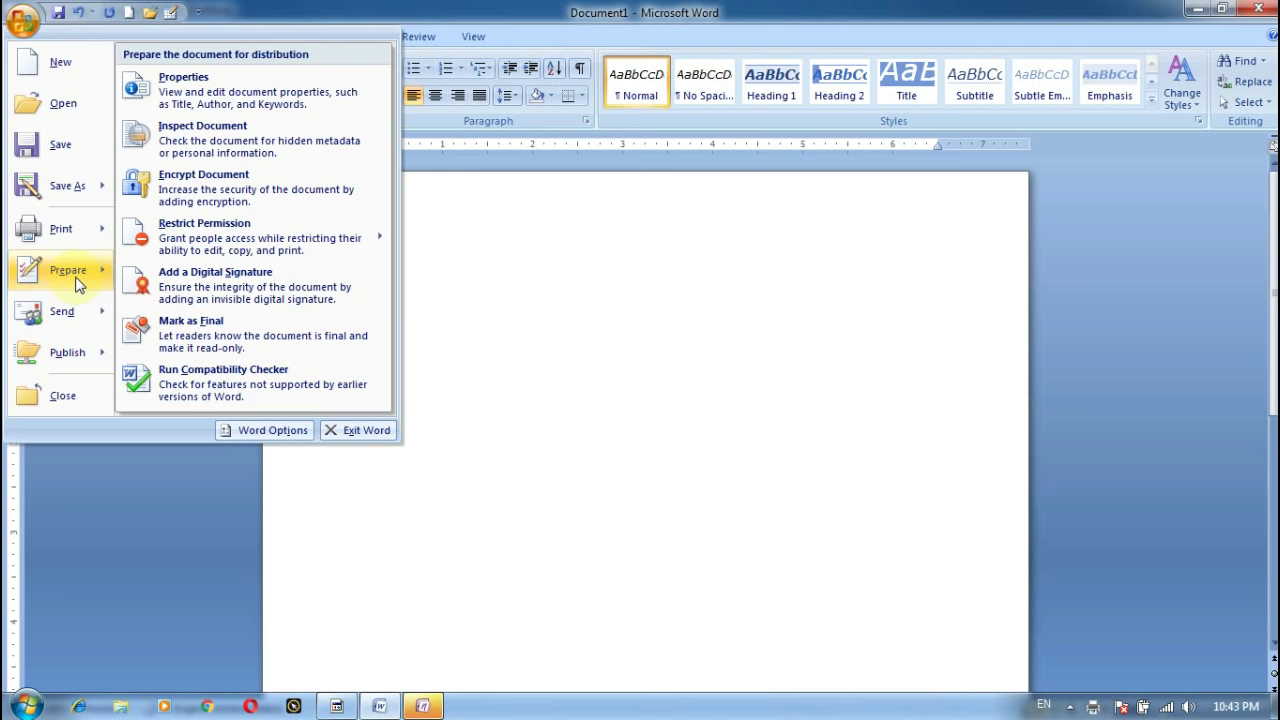
mouse_move(85, 334)
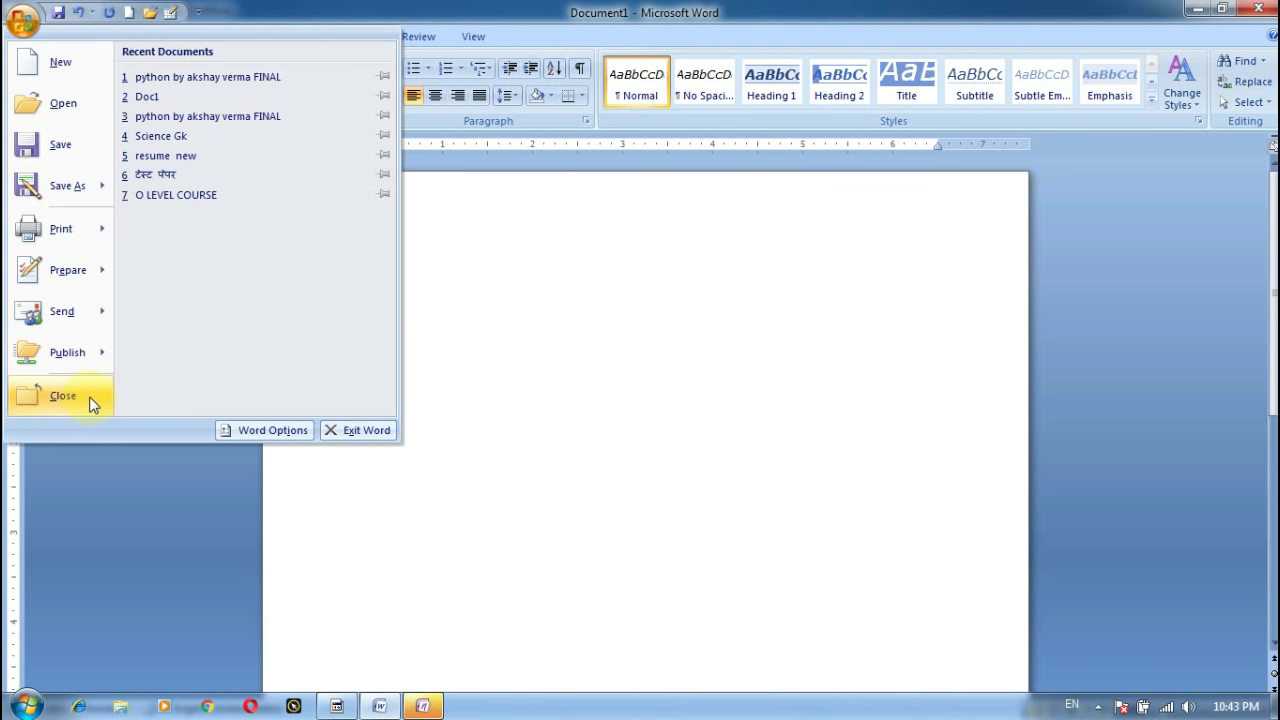
click(92, 403)
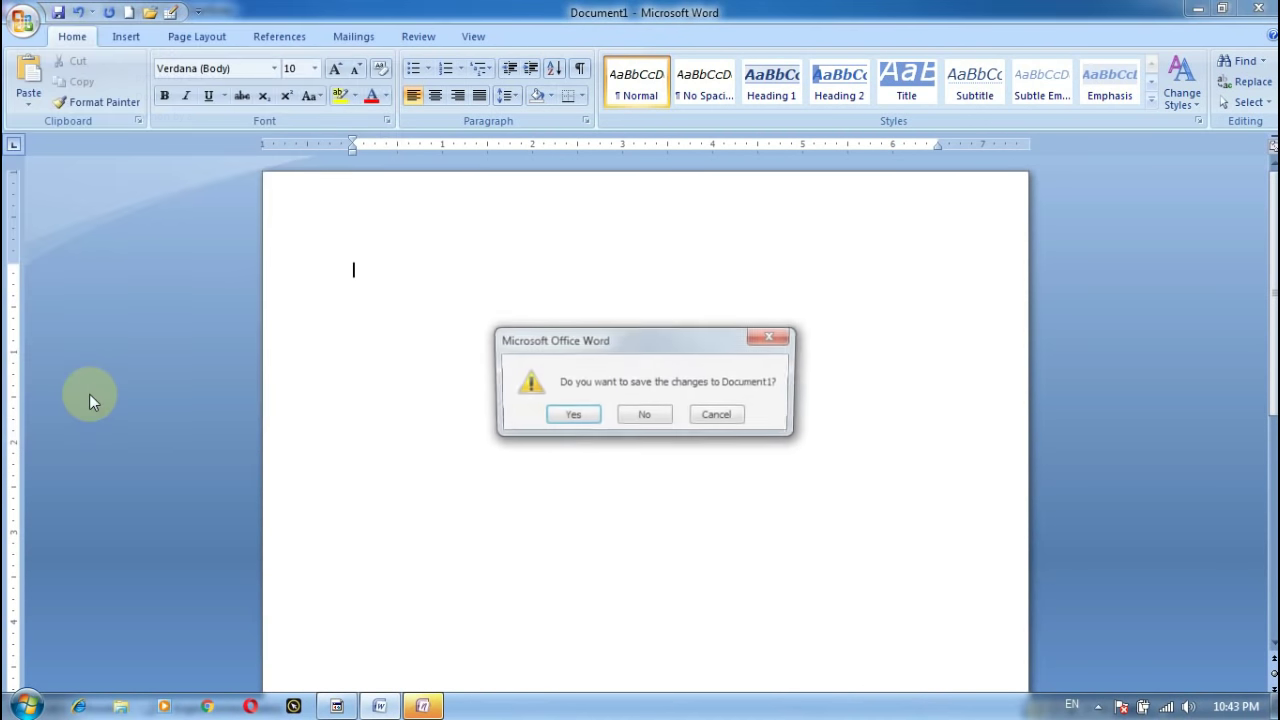
click(714, 418)
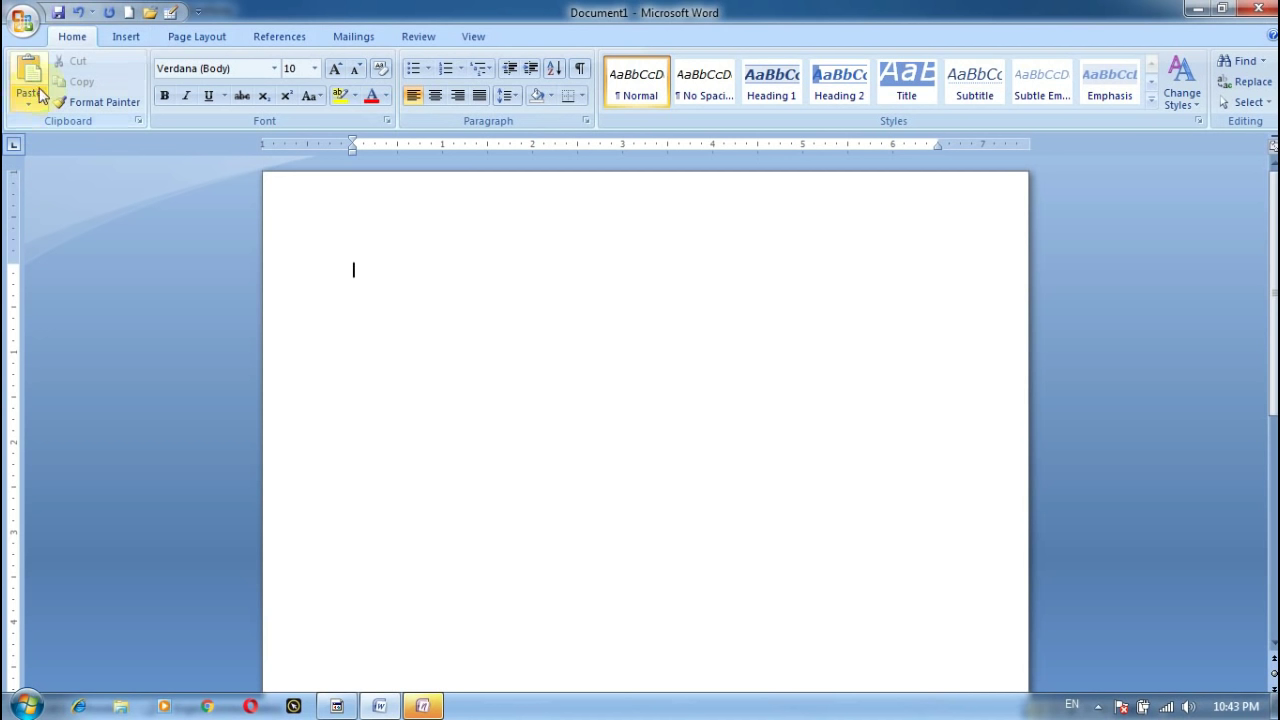
Paste the copied Python notes with Ctrl+V and return to the top of the document.
key(ctrl+v)
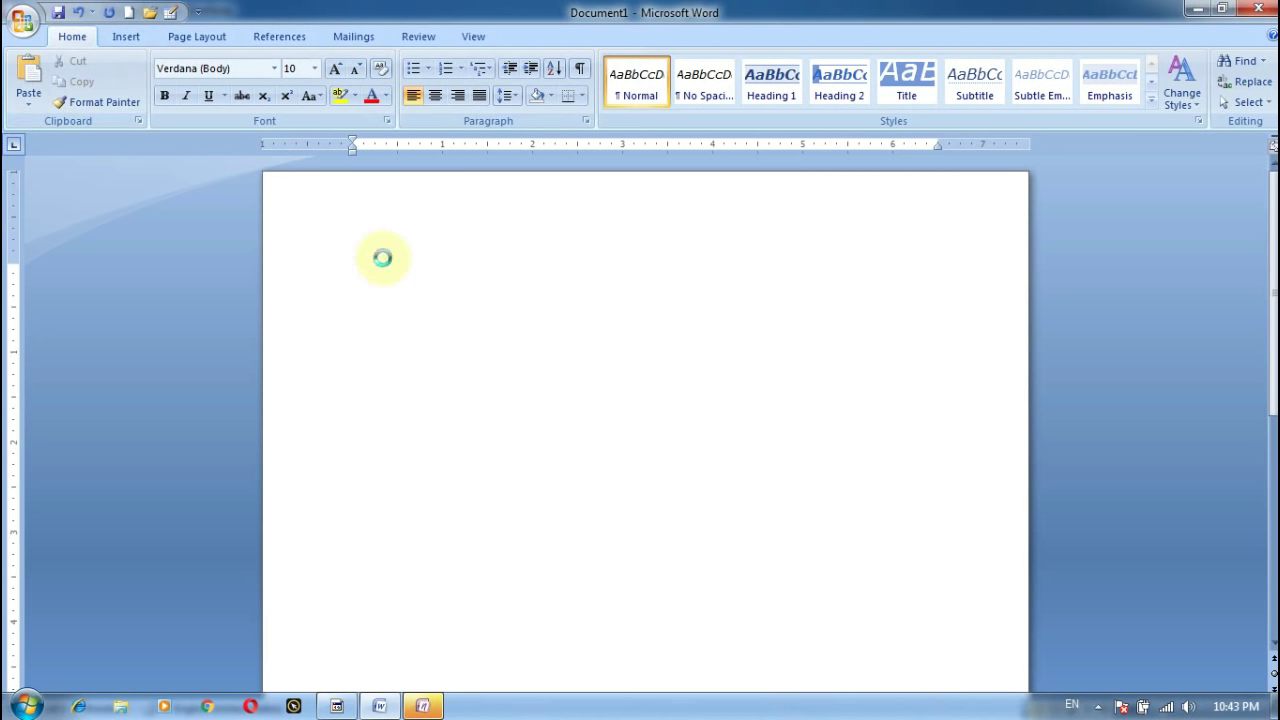
scroll(515, 300, up, 8)
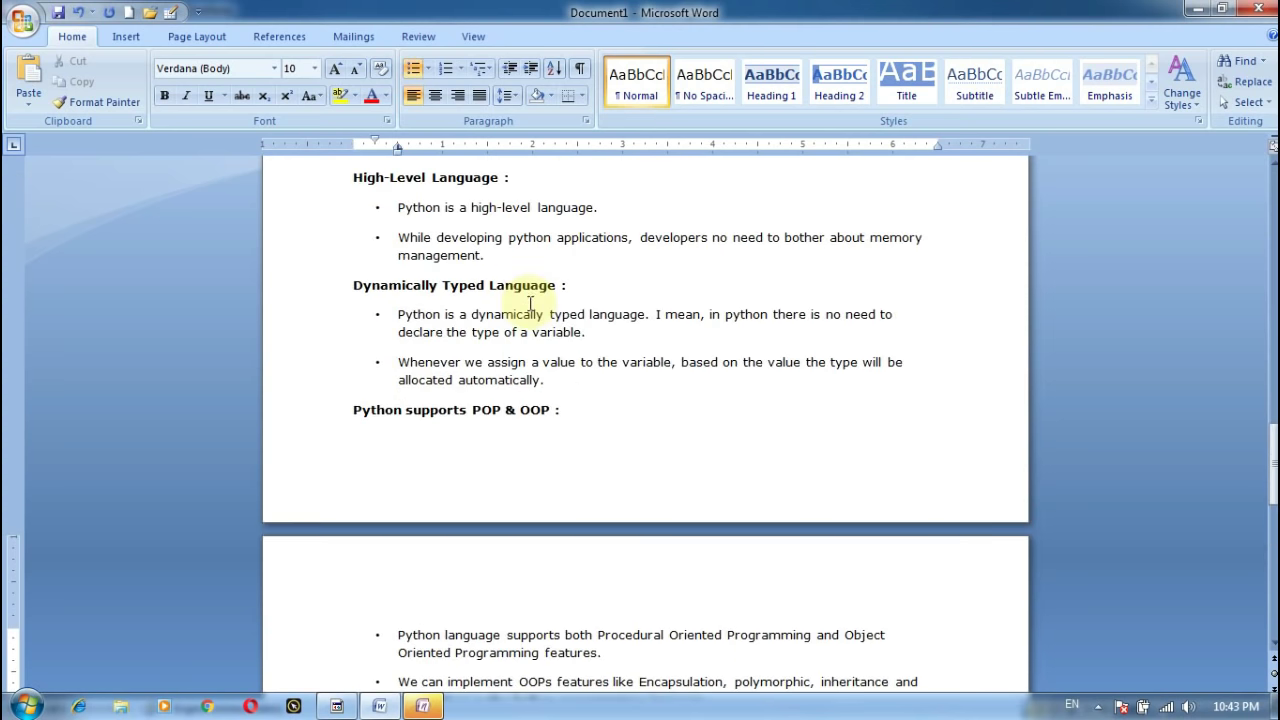
scroll(523, 286, up, 10)
scroll(540, 281, up, 10)
scroll(540, 281, up, 5)
scroll(557, 300, up, 2)
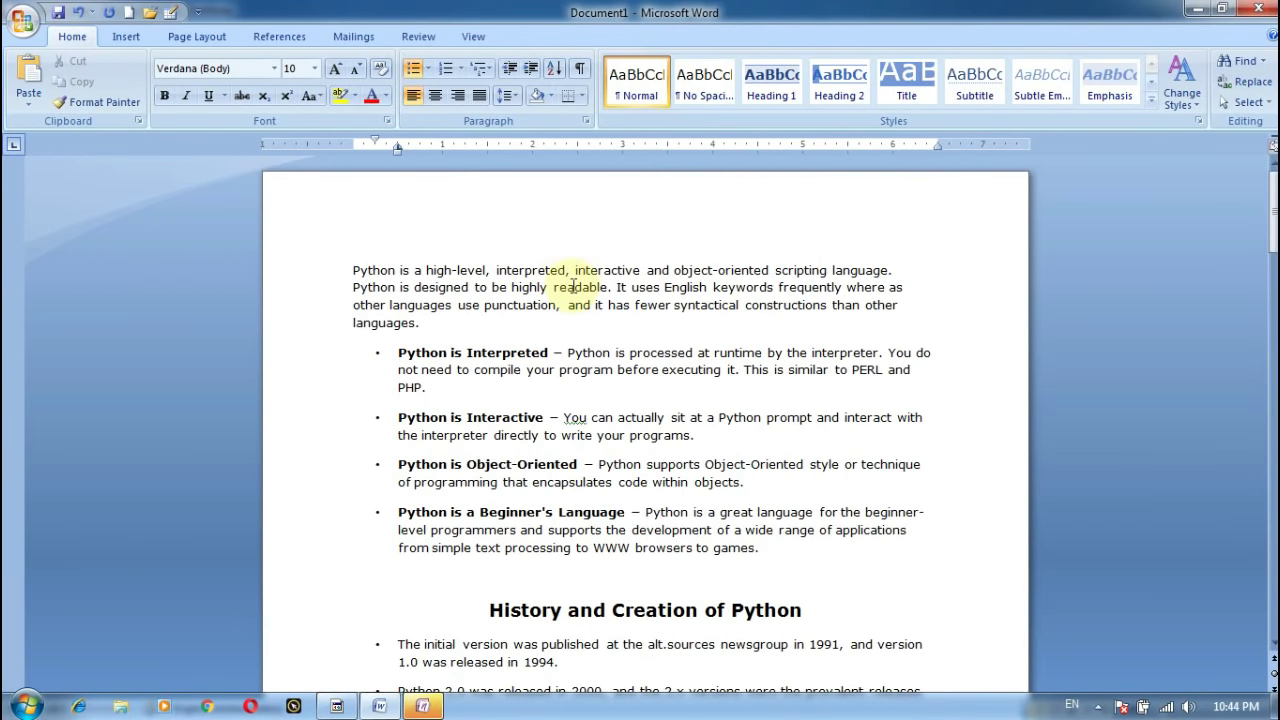
scroll(571, 286, up, 2)
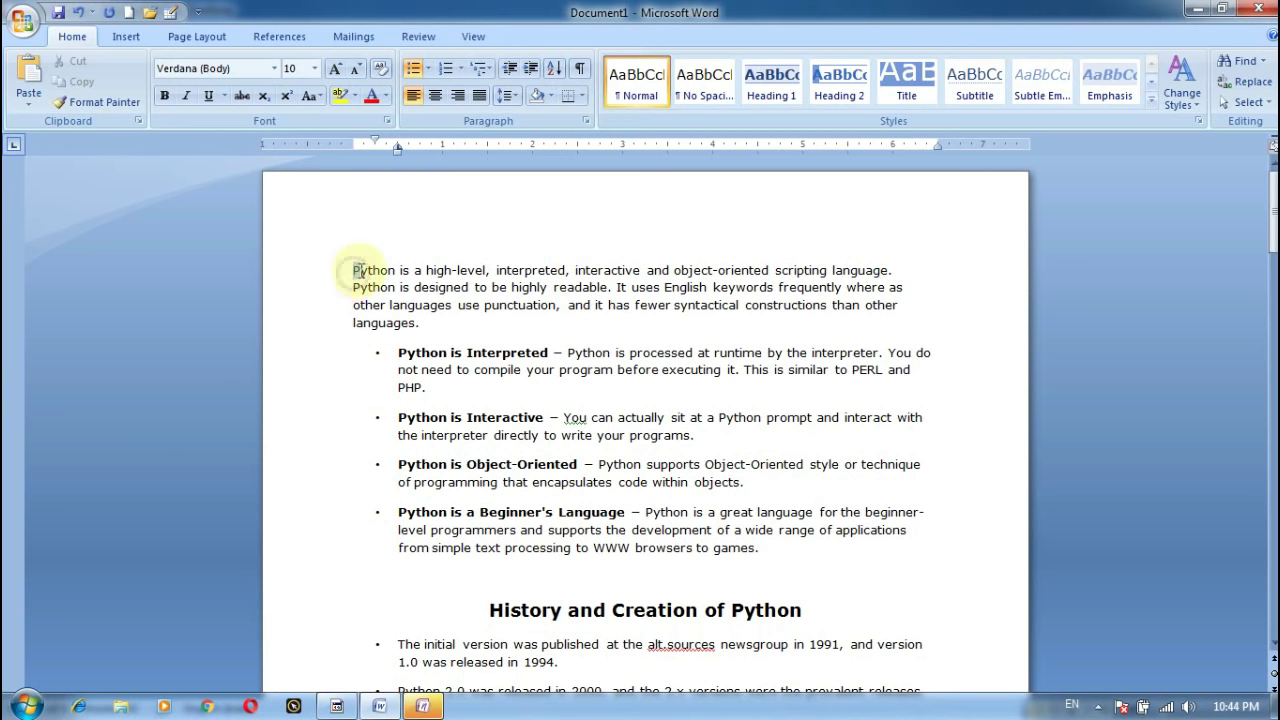
Select the first paragraph's opening, place the cursor at 'Python is Interactive', and check the Paste options.
drag(355, 272, 509, 287)
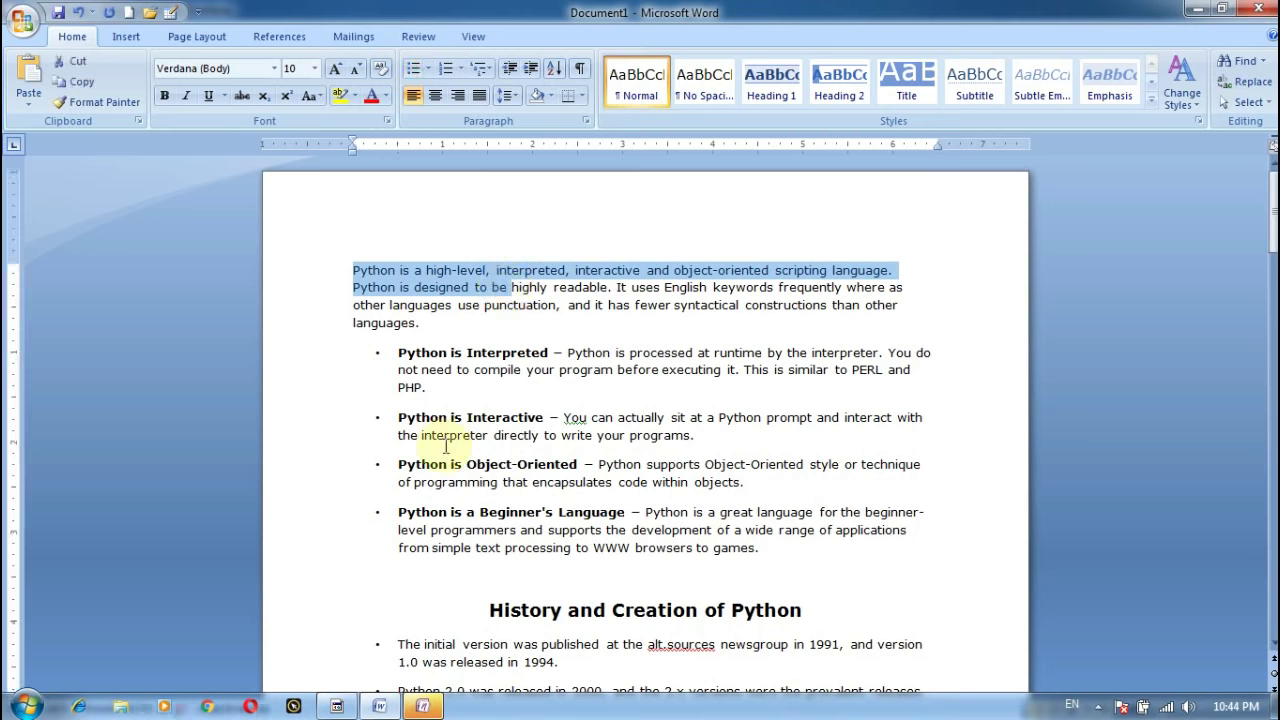
click(398, 418)
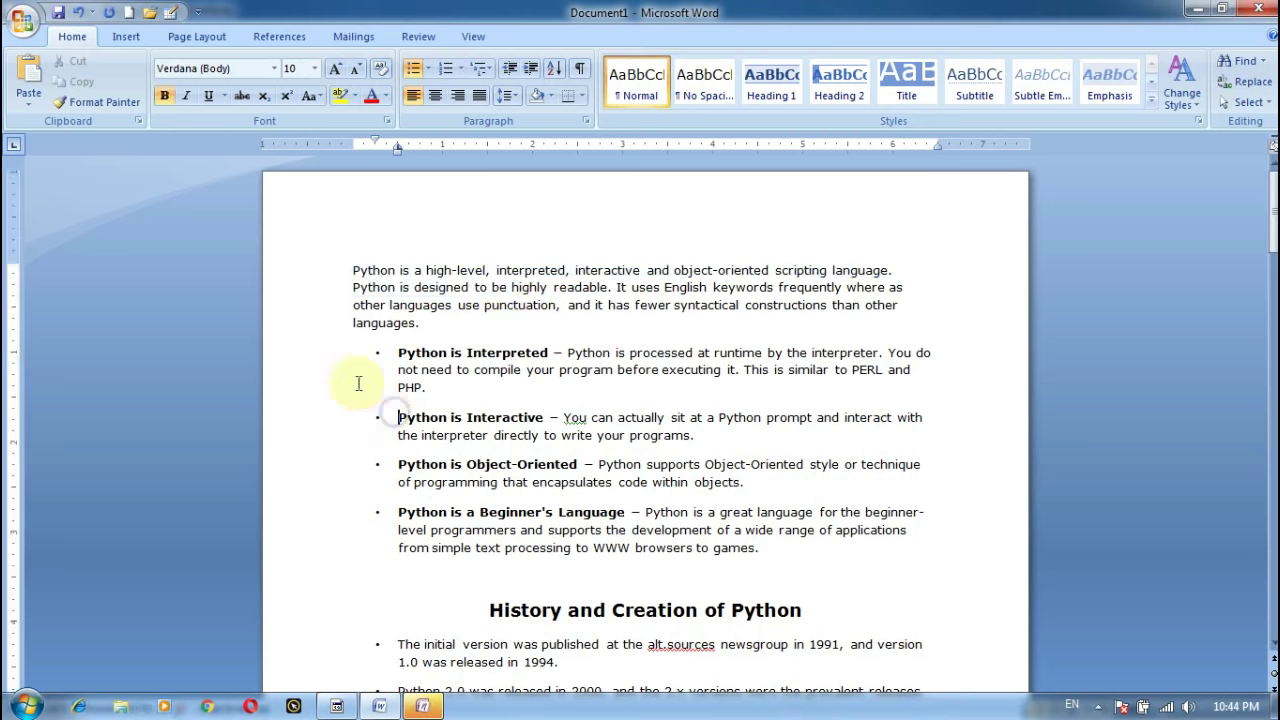
click(27, 104)
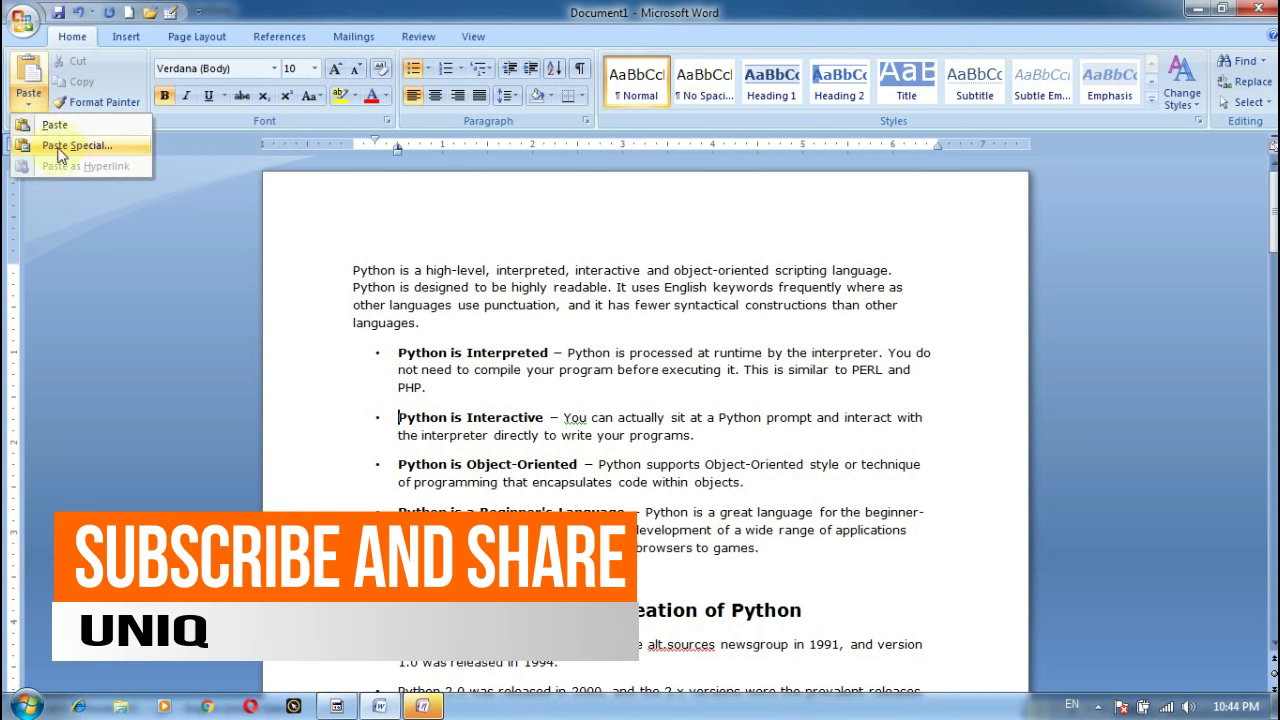
click(123, 316)
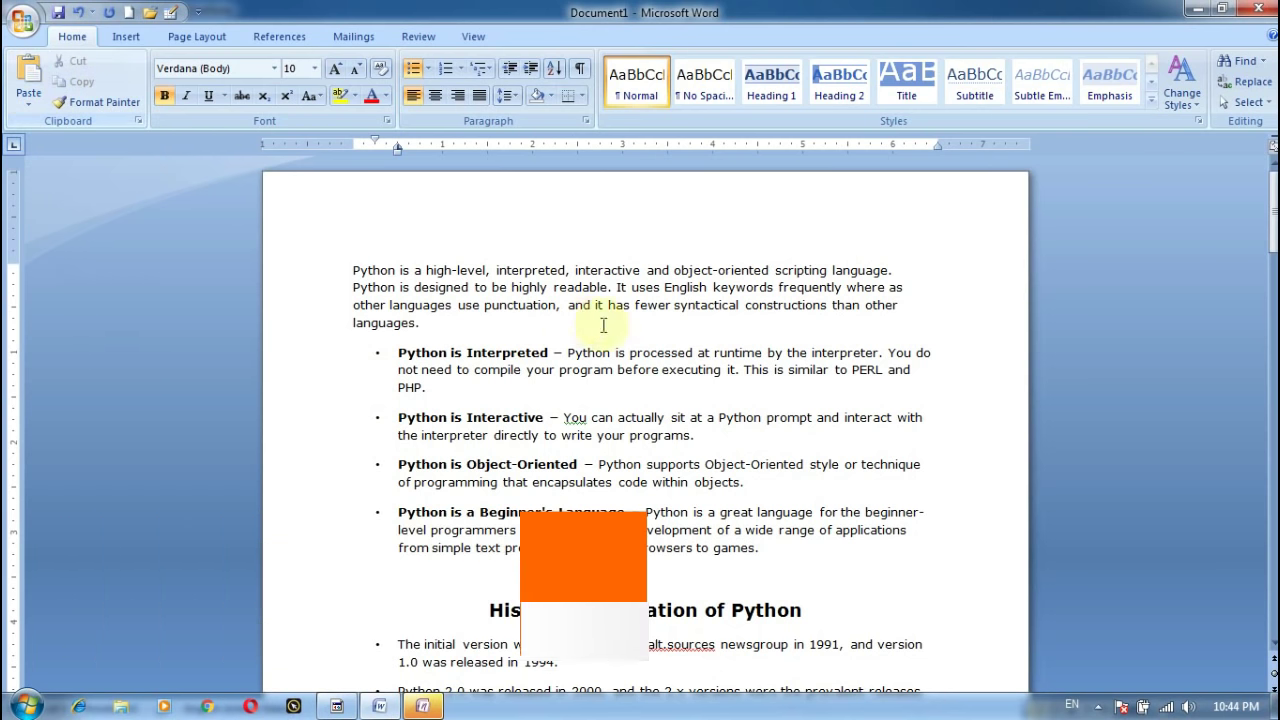
Copy the first paragraph's opening two lines and paste them about nine more times right after themselves.
mouse_move(353, 270)
mouse_down()
mouse_move(577, 291)
mouse_move(905, 289)
mouse_up()
key(ctrl+c)
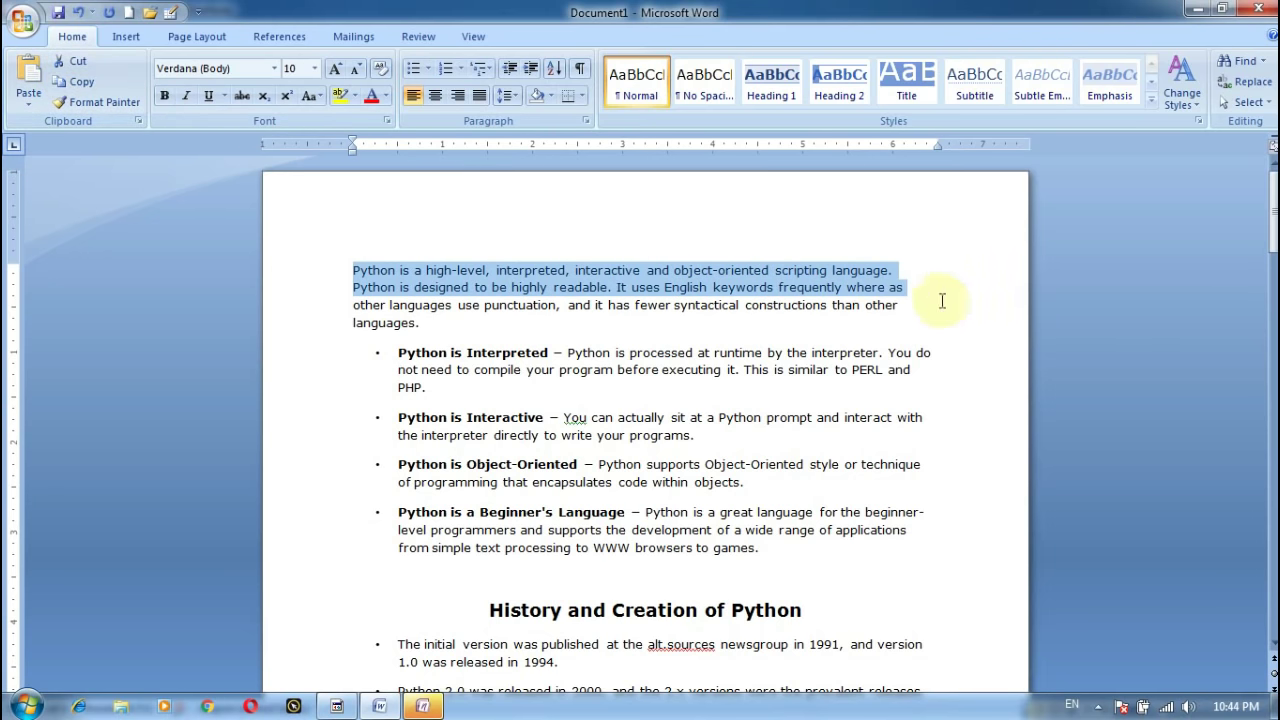
click(903, 289)
key(ctrl+v)
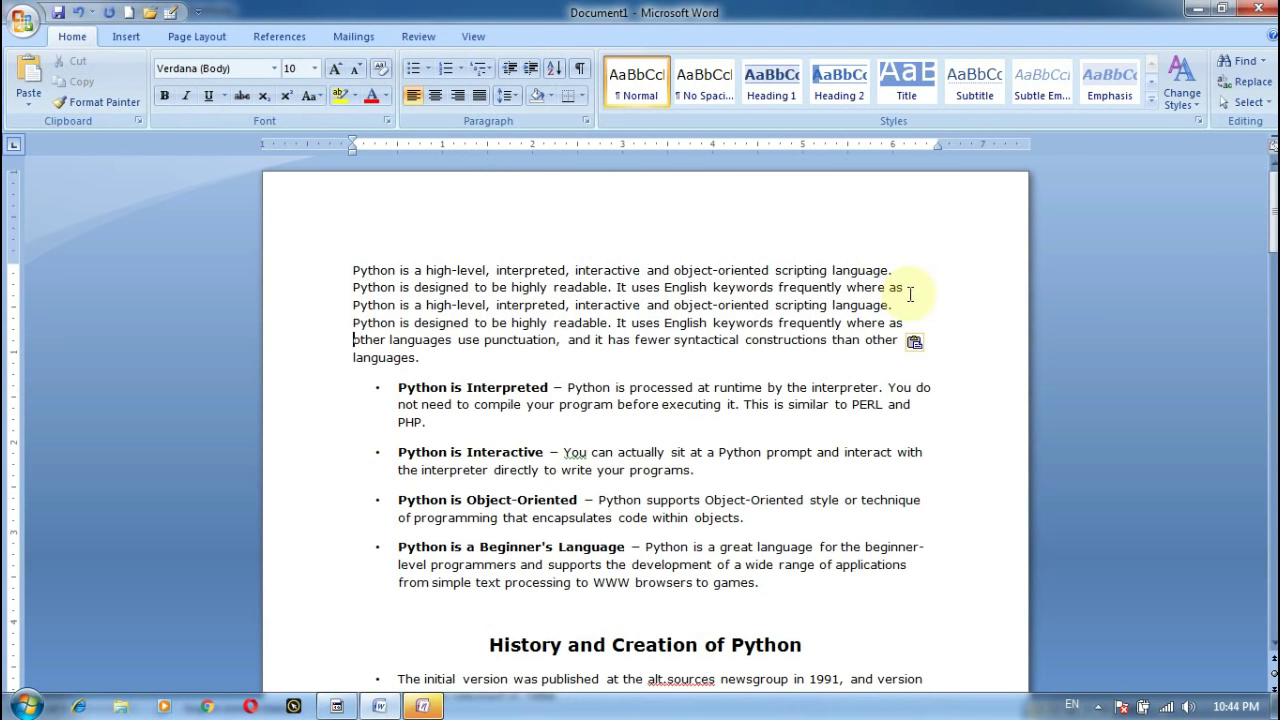
key(ctrl+v)
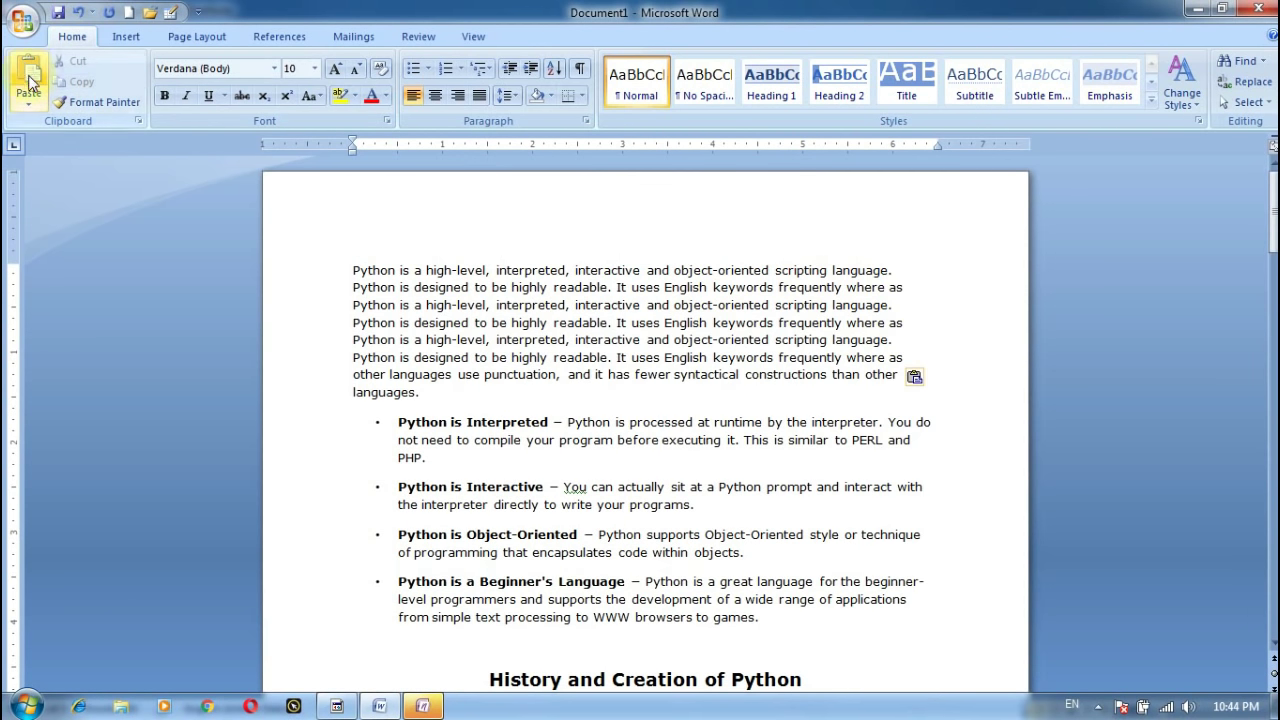
click(29, 70)
click(30, 70)
click(32, 70)
click(32, 70)
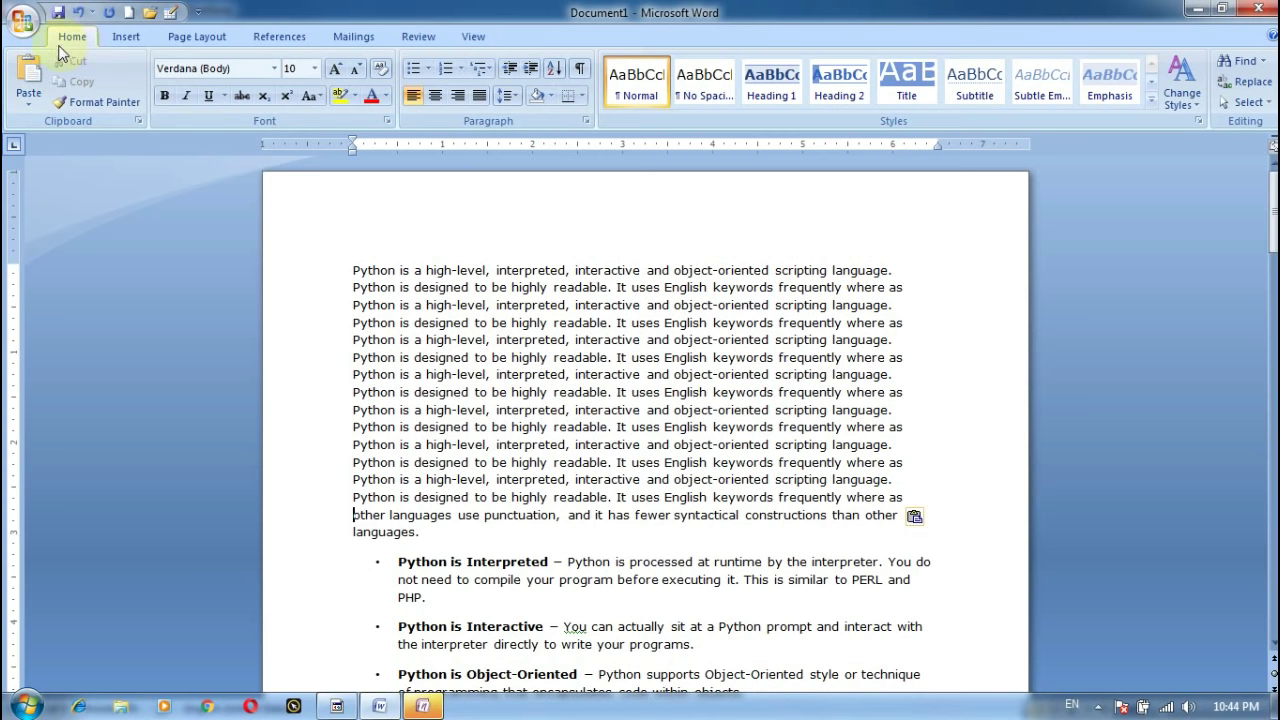
click(36, 71)
click(37, 71)
click(38, 72)
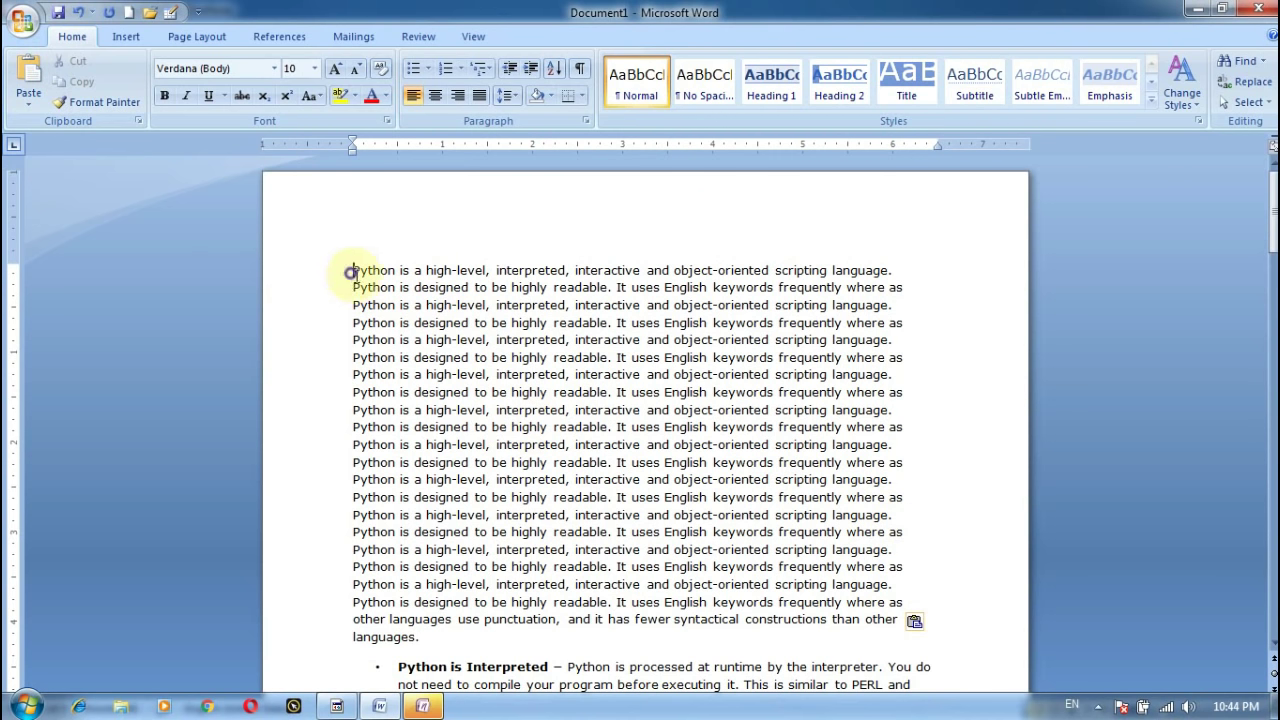
Cut the first three repeated lines, then cut the rest of the introductory paragraph.
drag(352, 270, 888, 305)
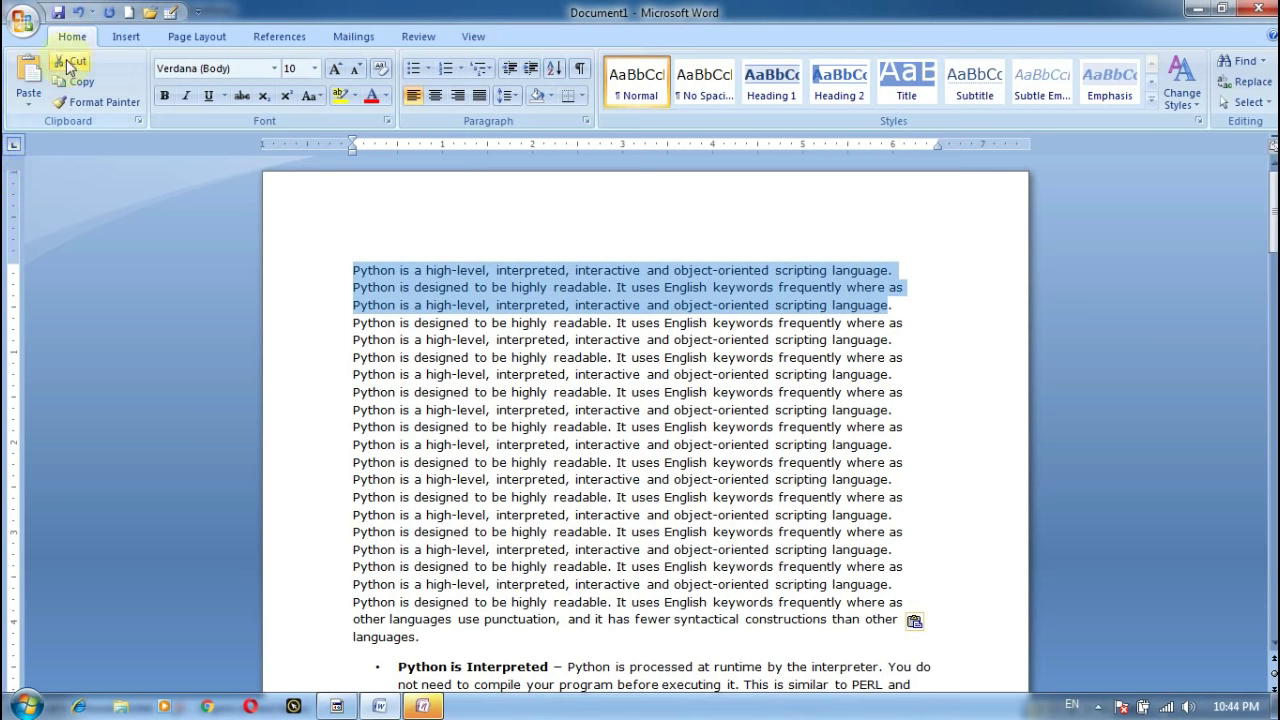
click(70, 61)
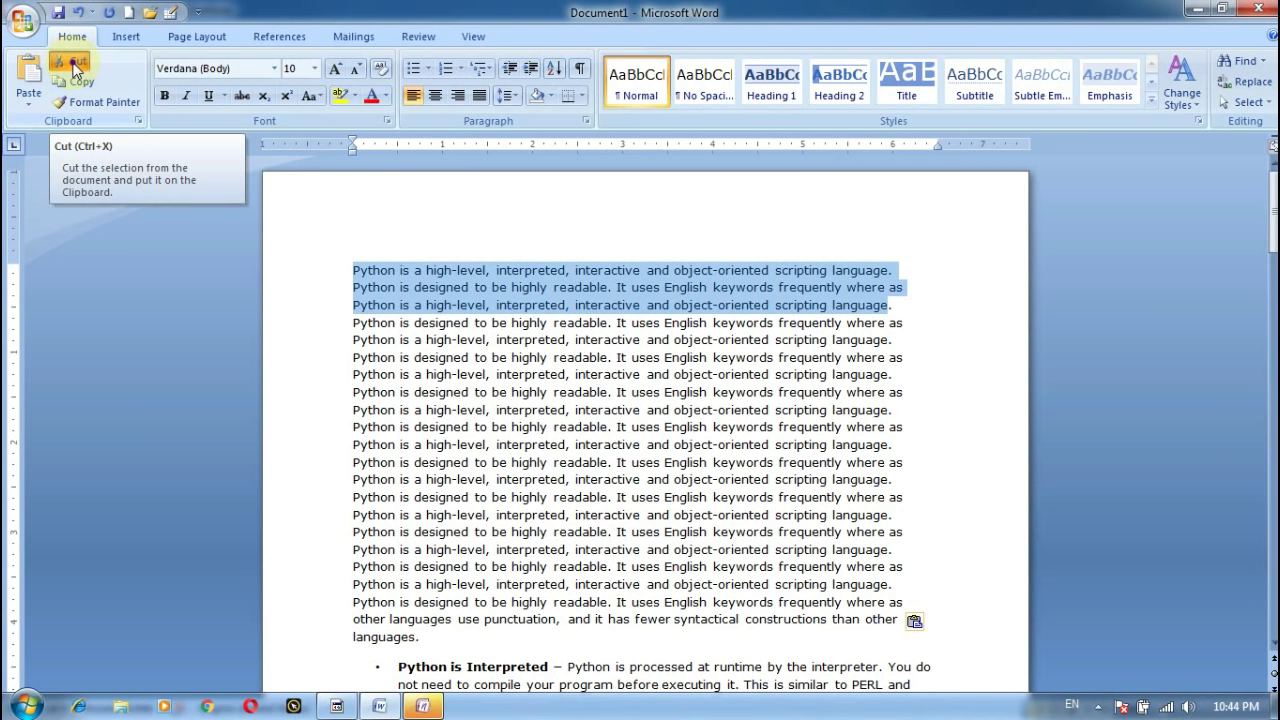
drag(352, 262, 737, 605)
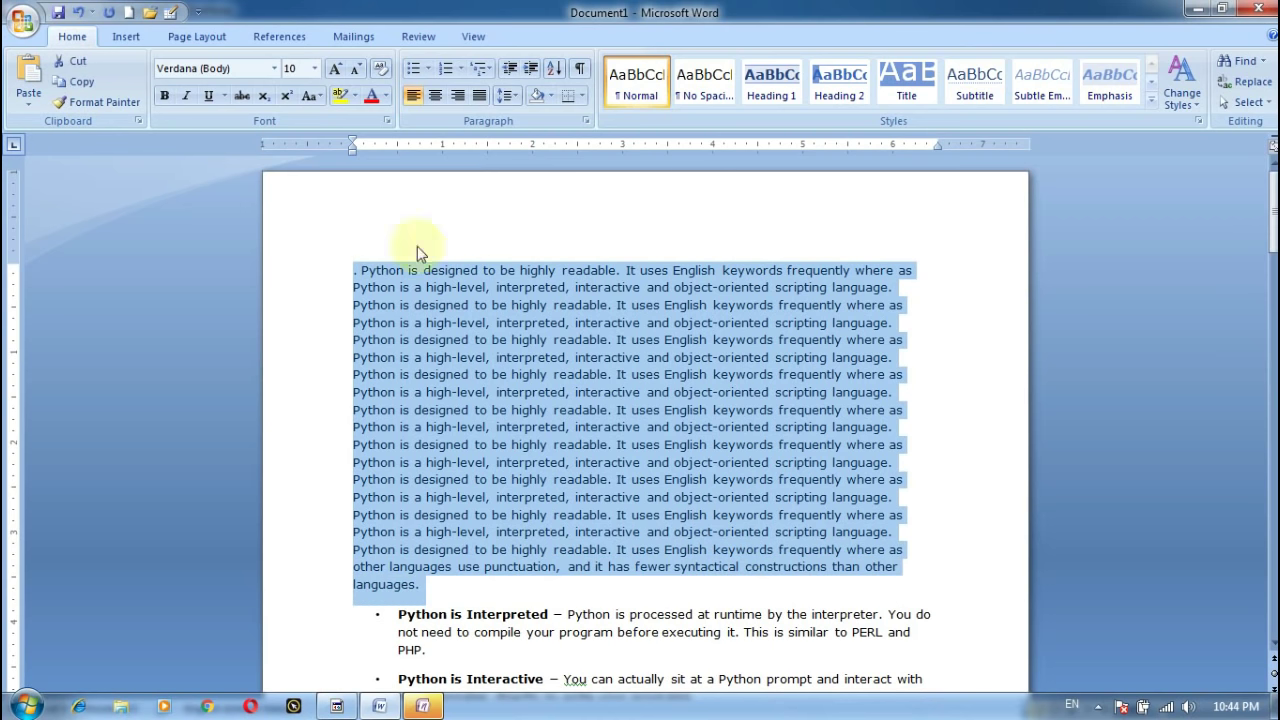
click(82, 60)
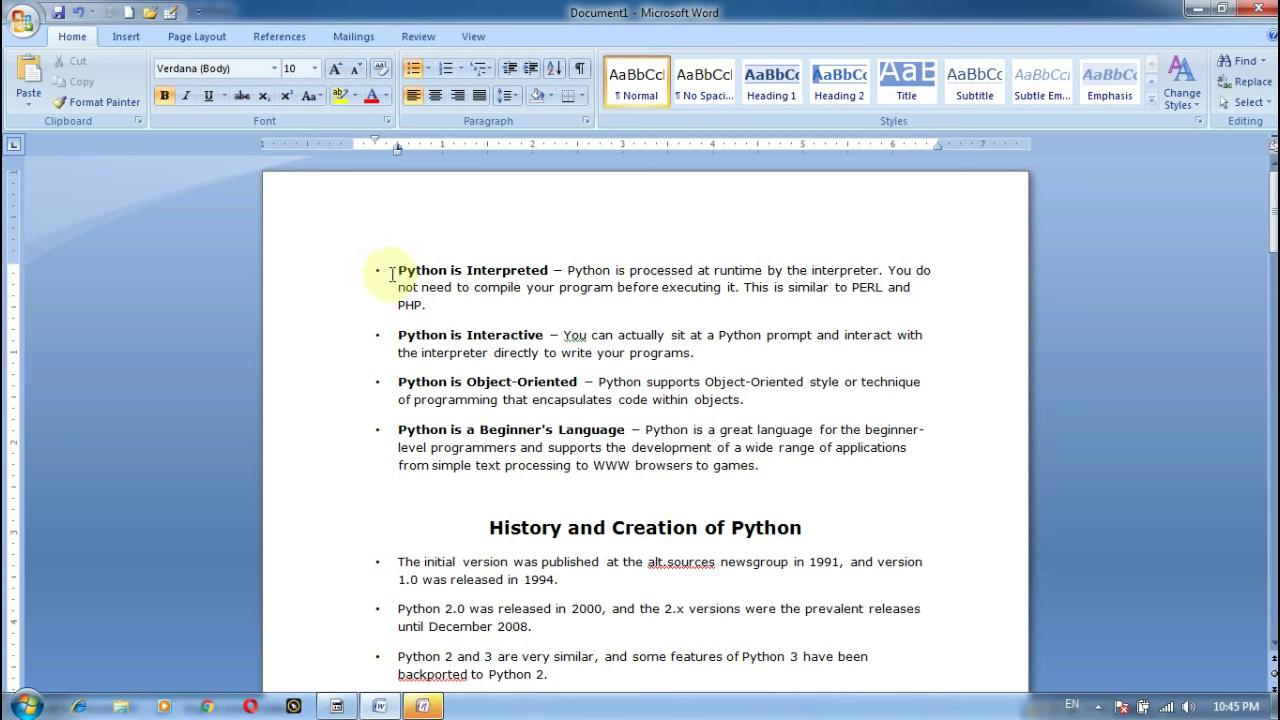
Use Format Painter to copy the Python is Interpreted bullet's formatting onto the word 'actually'.
mouse_move(396, 270)
mouse_down()
mouse_move(696, 266)
mouse_move(971, 300)
mouse_up()
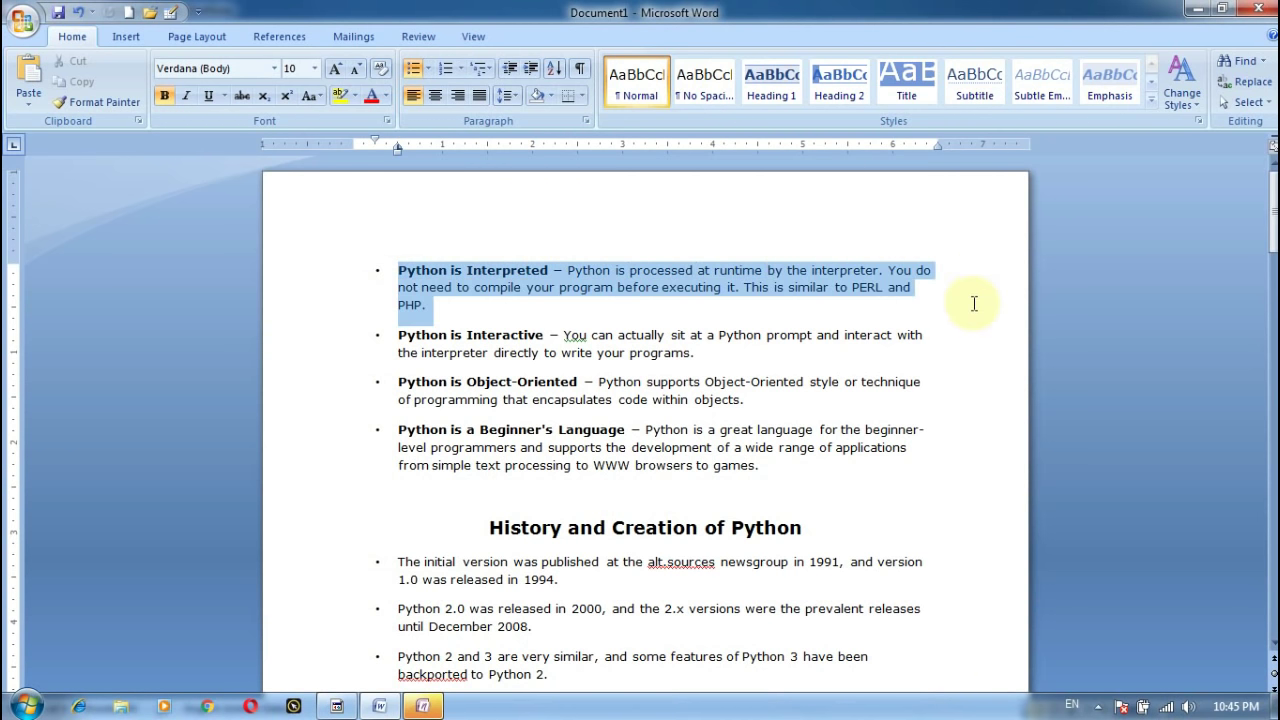
click(76, 104)
click(626, 340)
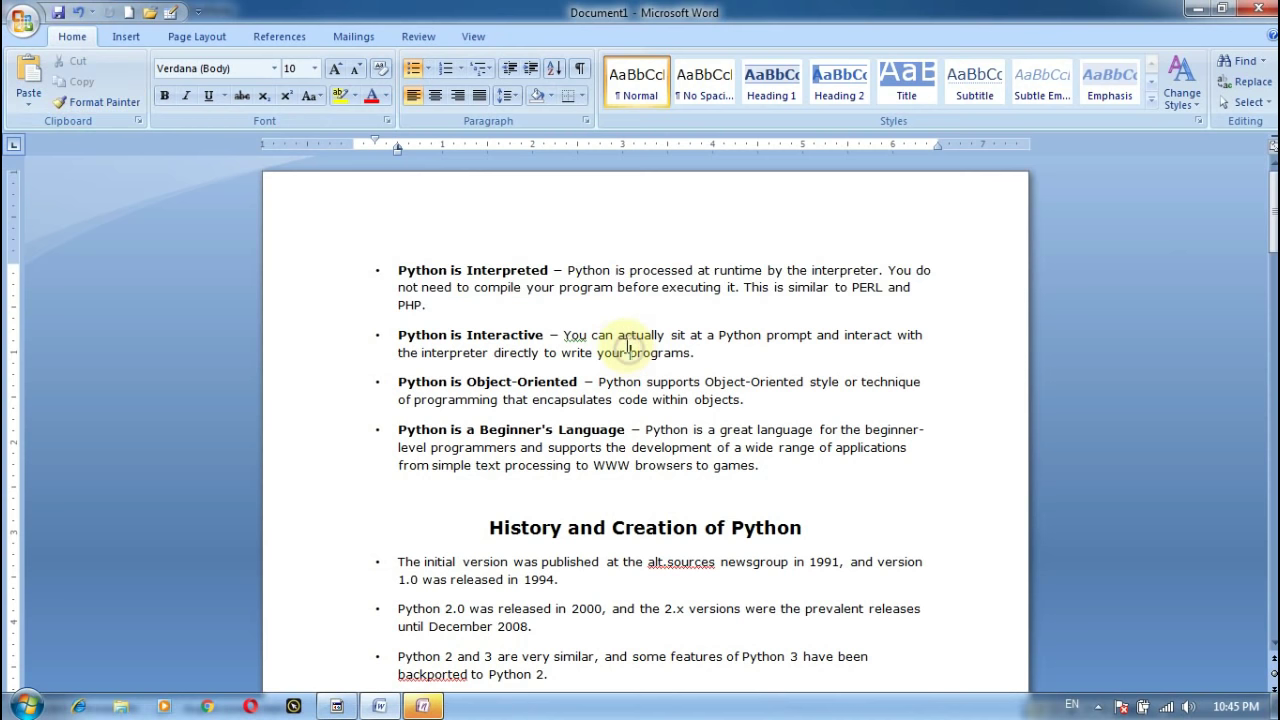
Paste the cut introductory text into the Python is Interactive bullet after 'write your'.
text(. Python is designed to be highly readable. It uses English keywords frequently where as Python is a high-level, interpreted, interactive and object-oriented scripting language. Python is designed to be highly readable. It uses English keywords frequently where as Python is a high-level, interpreted, interactive and object-oriented scripting language. Python is designed to be highly readable. It uses English keywords frequently where as Python is a high-level, interpreted, interactive and object-oriented scripting language. Python is designed to be highly readable. It uses English keywords frequently where as Python is a high-level, interpreted, interactive and object-oriented scripting language. Python is designed to be highly readable. It uses English keywords frequently where as Python is a high-level, interpreted, interactive and object-oriented scripting language. Python is designed to be highly readable. It uses English keywords frequently where as Python is a high-level, interpreted, interactive and object-oriented scripting language. Python is designed to be highly readable. It uses English keywords frequently where as Python is a high-level, interpreted, interactive and object-oriented scripting language. Python is designed to be highly readable. It uses English keywords frequently where as Python is a high-level, interpreted, interactive and object-oriented scripting language. Python is designed to be highly readable. It uses English keywords frequently where as other languages use punctuation, and it has fewer syntactical constructions than other languages.)
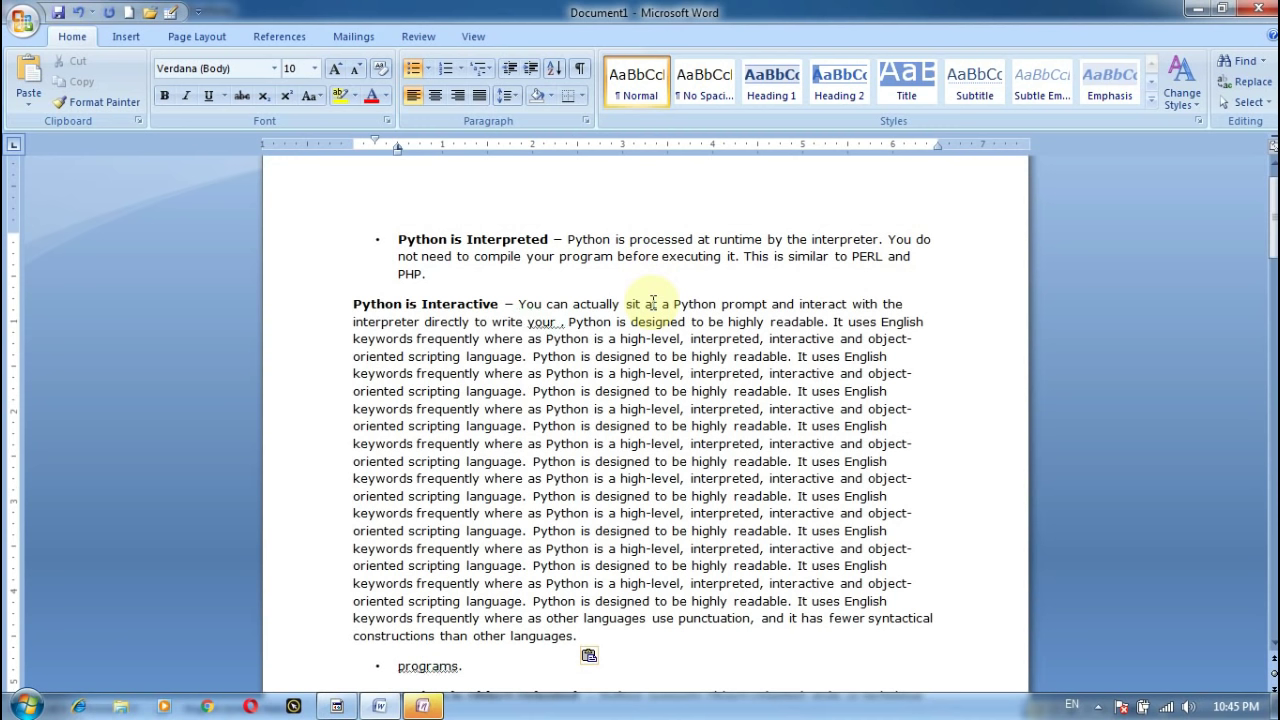
drag(348, 302, 918, 318)
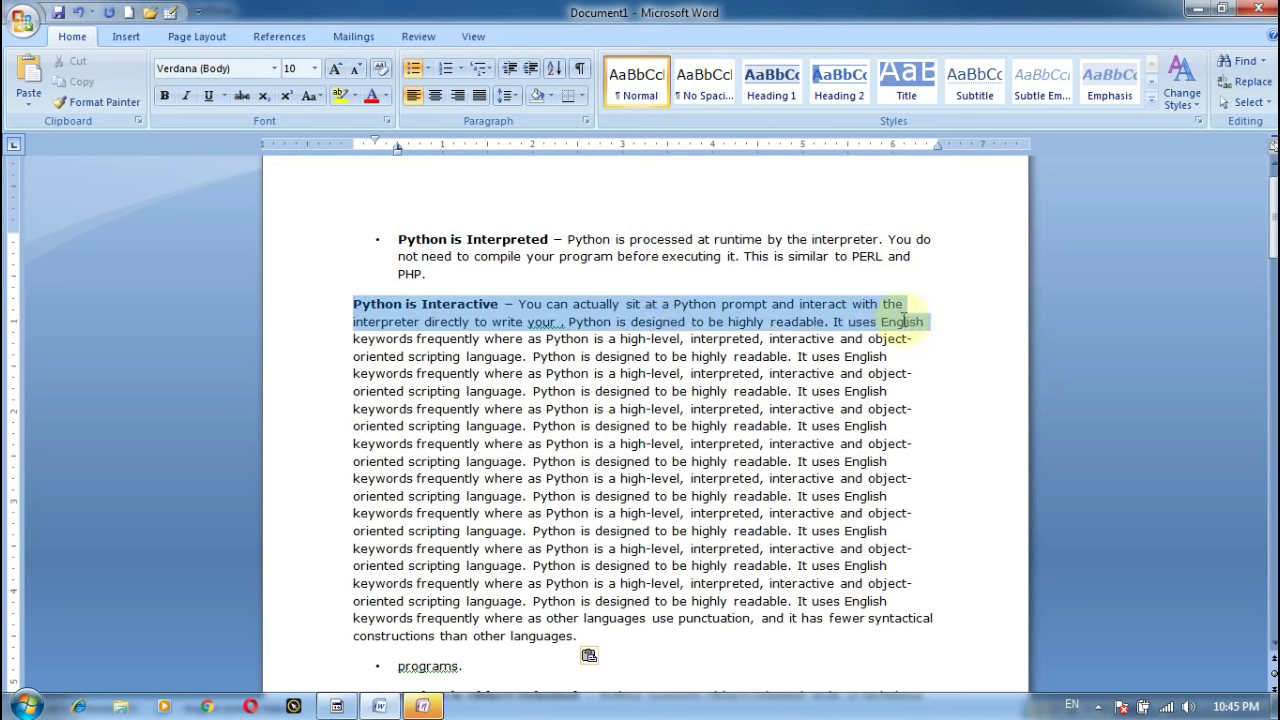
scroll(805, 455, down, 3)
scroll(777, 471, up, 3)
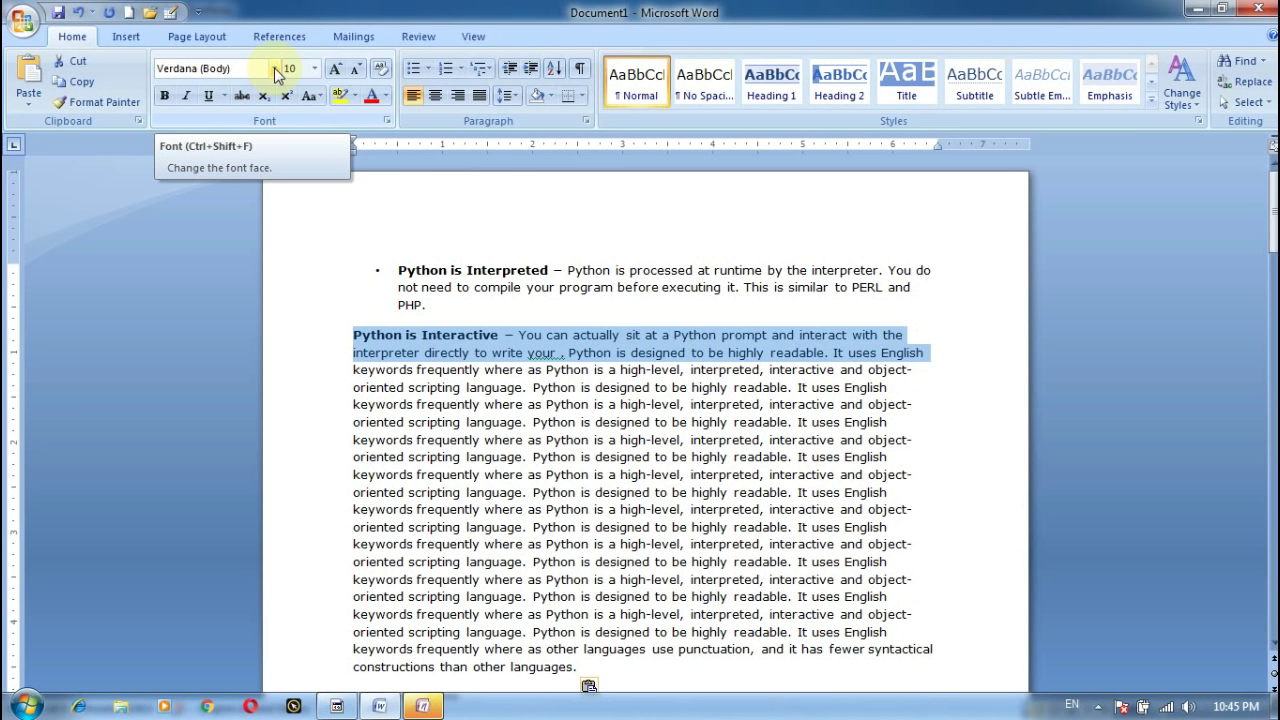
Change the Python is Interpreted bullet paragraph's font from Verdana to Cooper Black.
click(274, 68)
click(505, 305)
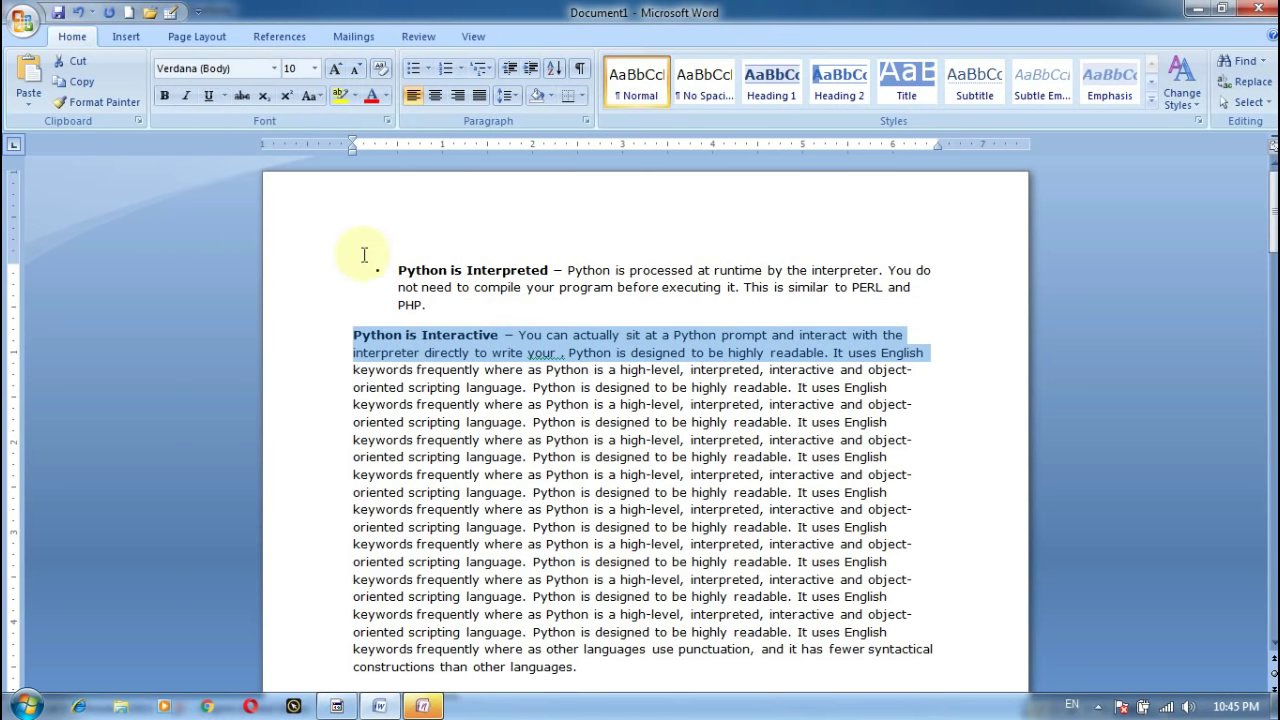
drag(365, 255, 440, 308)
click(274, 68)
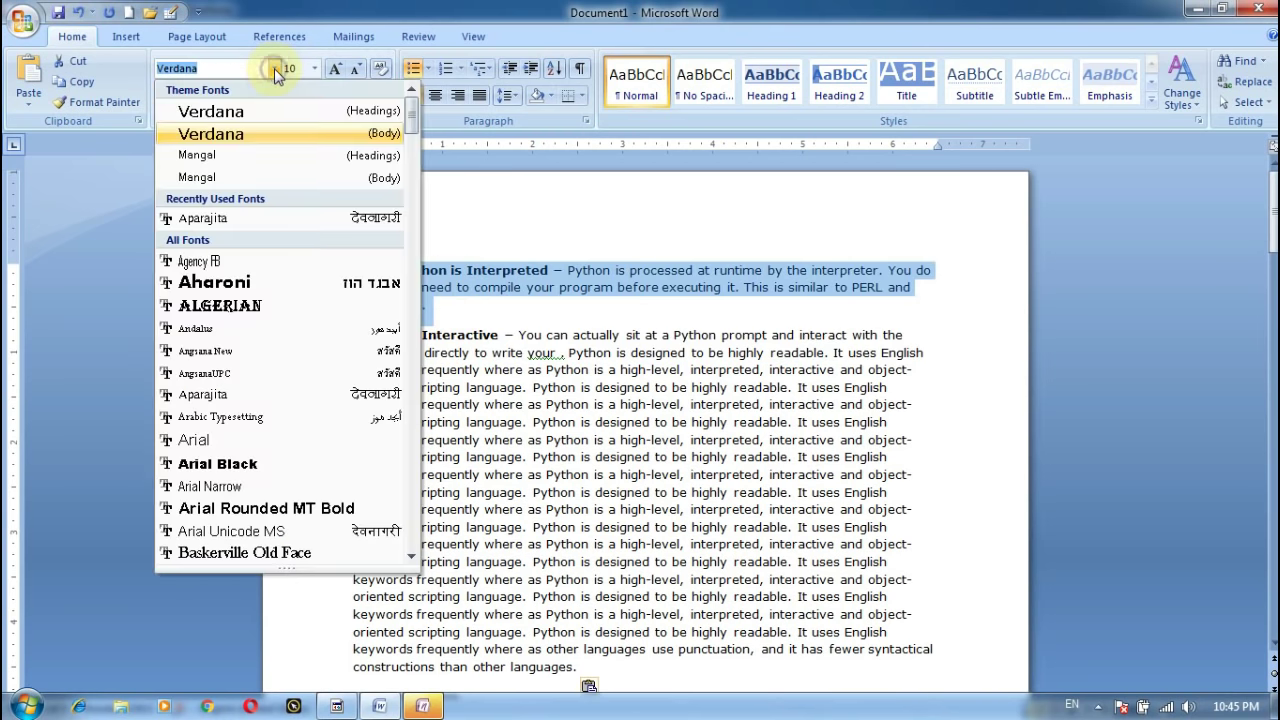
scroll(300, 330, down, 5)
scroll(245, 365, down, 1)
scroll(250, 365, down, 4)
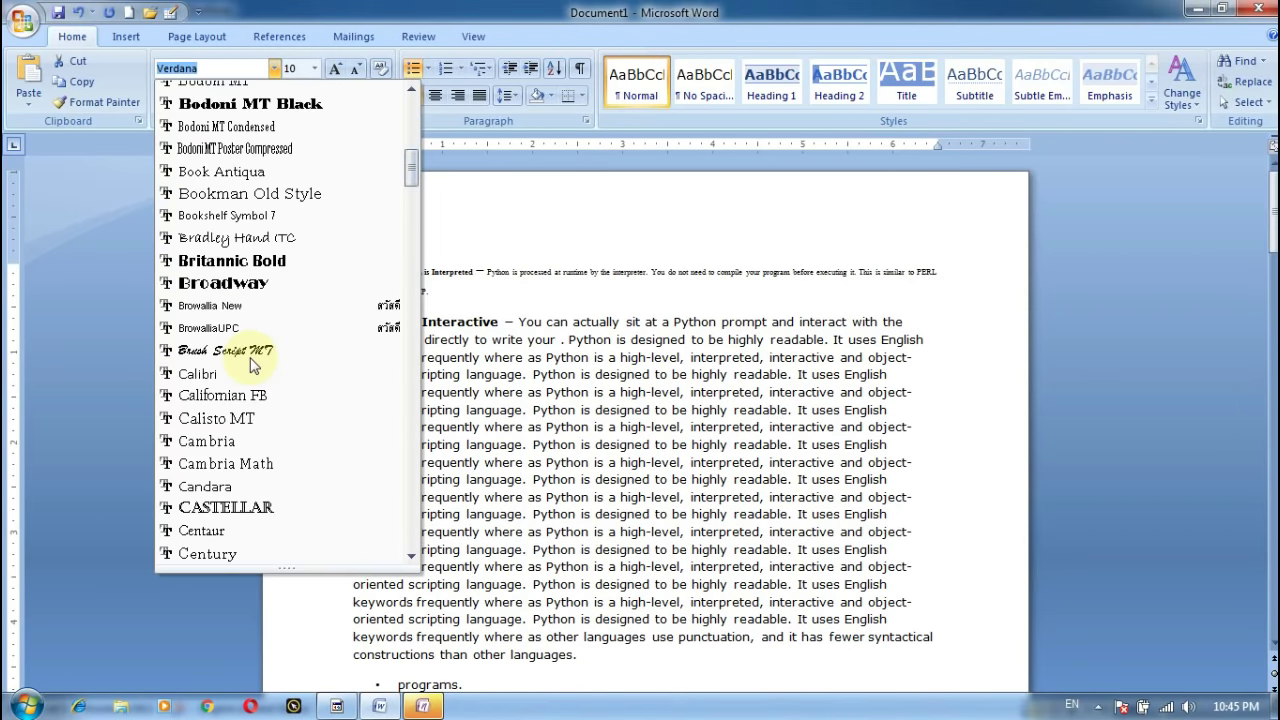
scroll(250, 365, down, 6)
scroll(329, 343, down, 2)
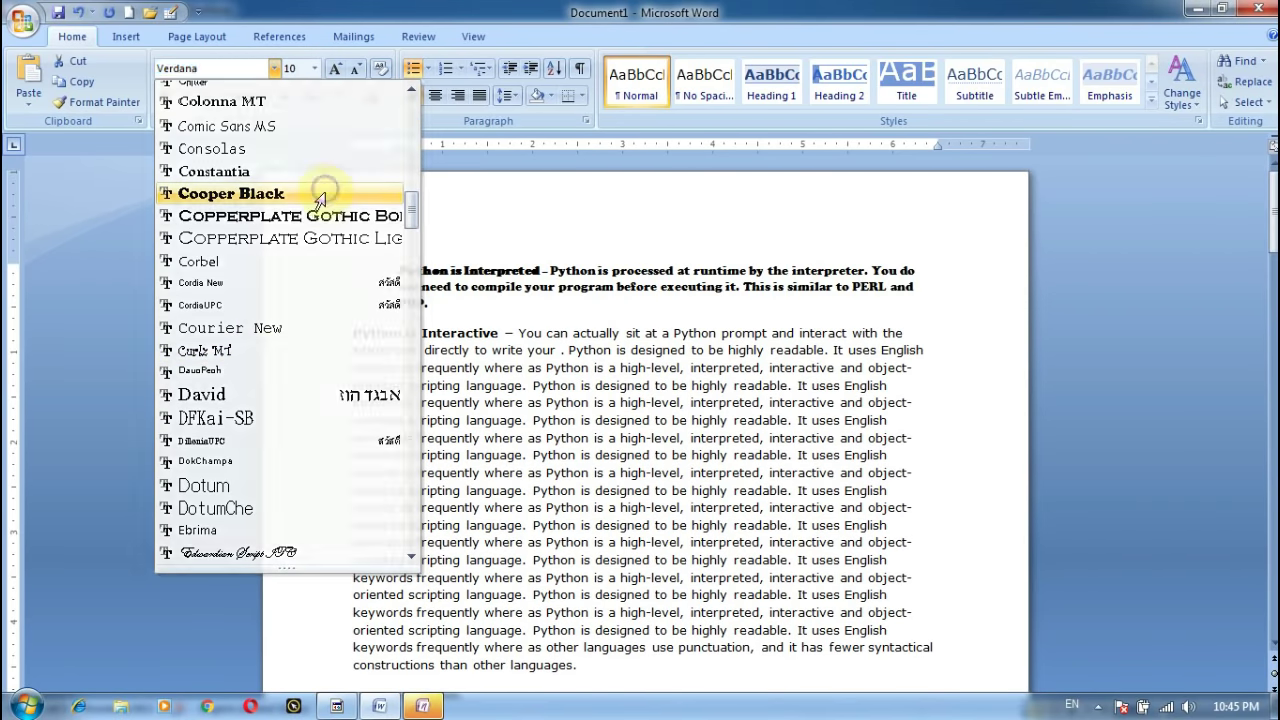
click(320, 193)
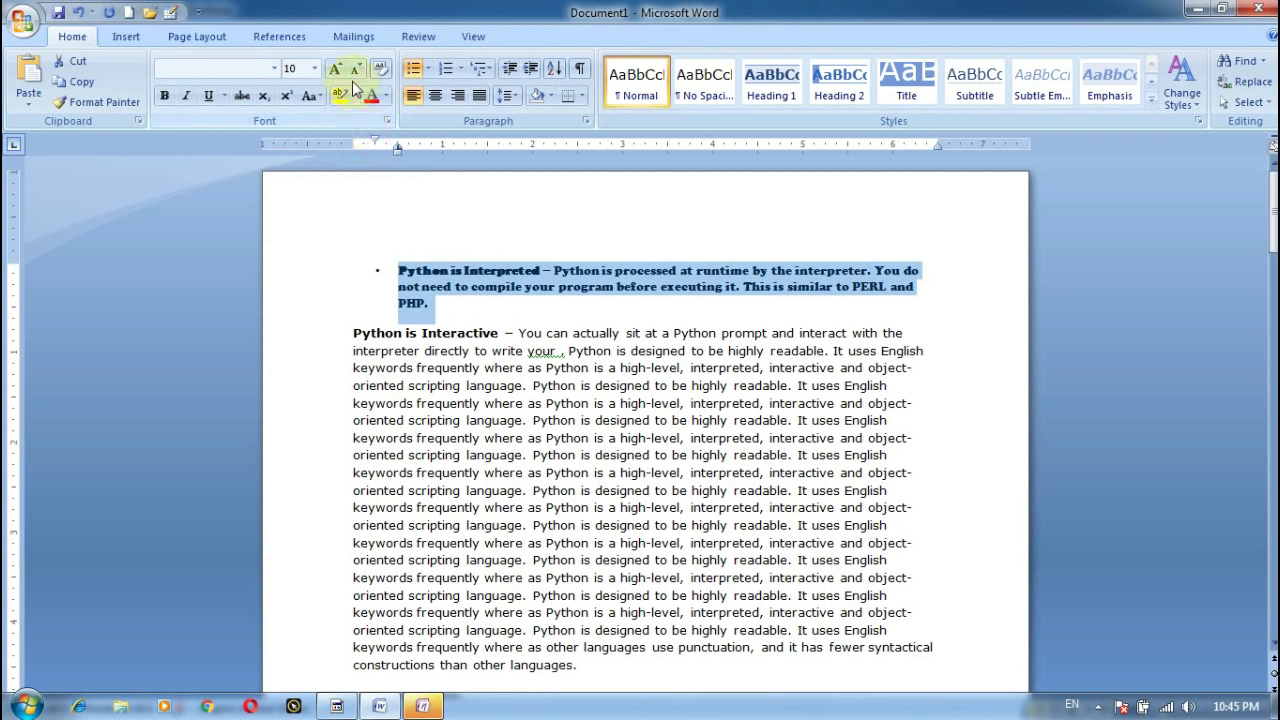
click(586, 333)
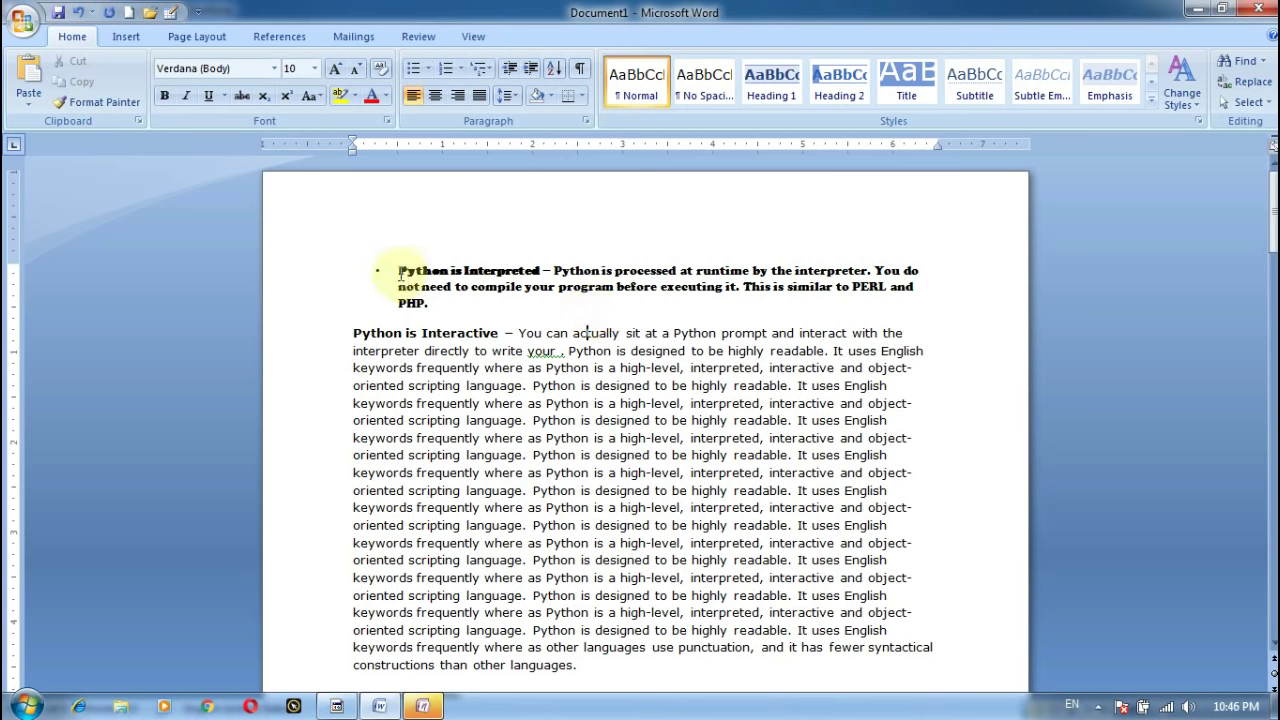
Make a block of middle lines in the paragraph bold.
drag(394, 270, 428, 303)
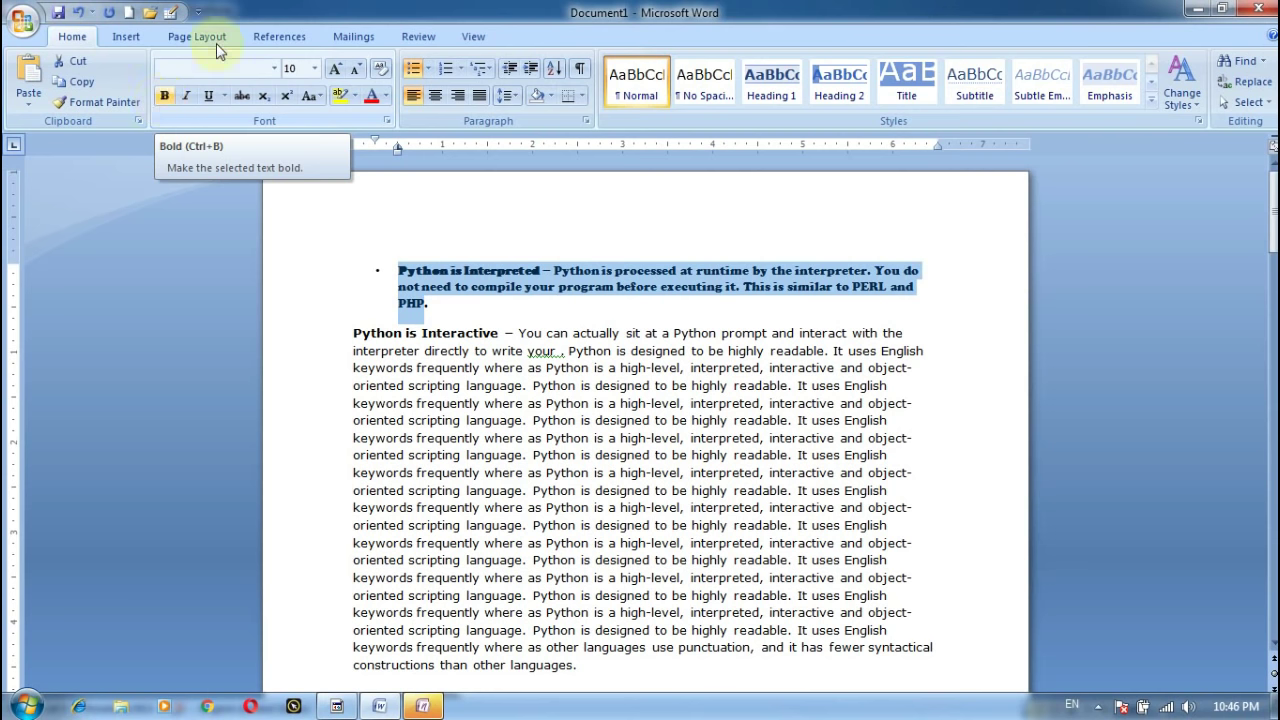
drag(352, 437, 838, 578)
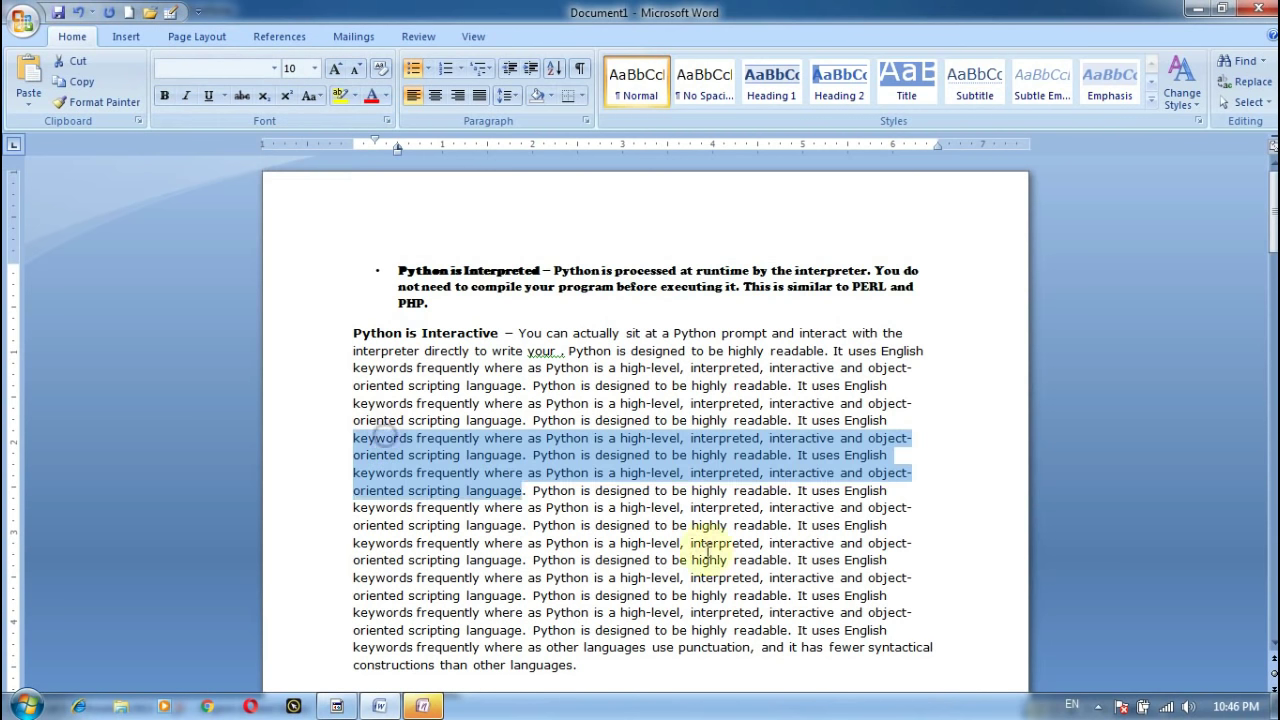
click(164, 95)
click(760, 507)
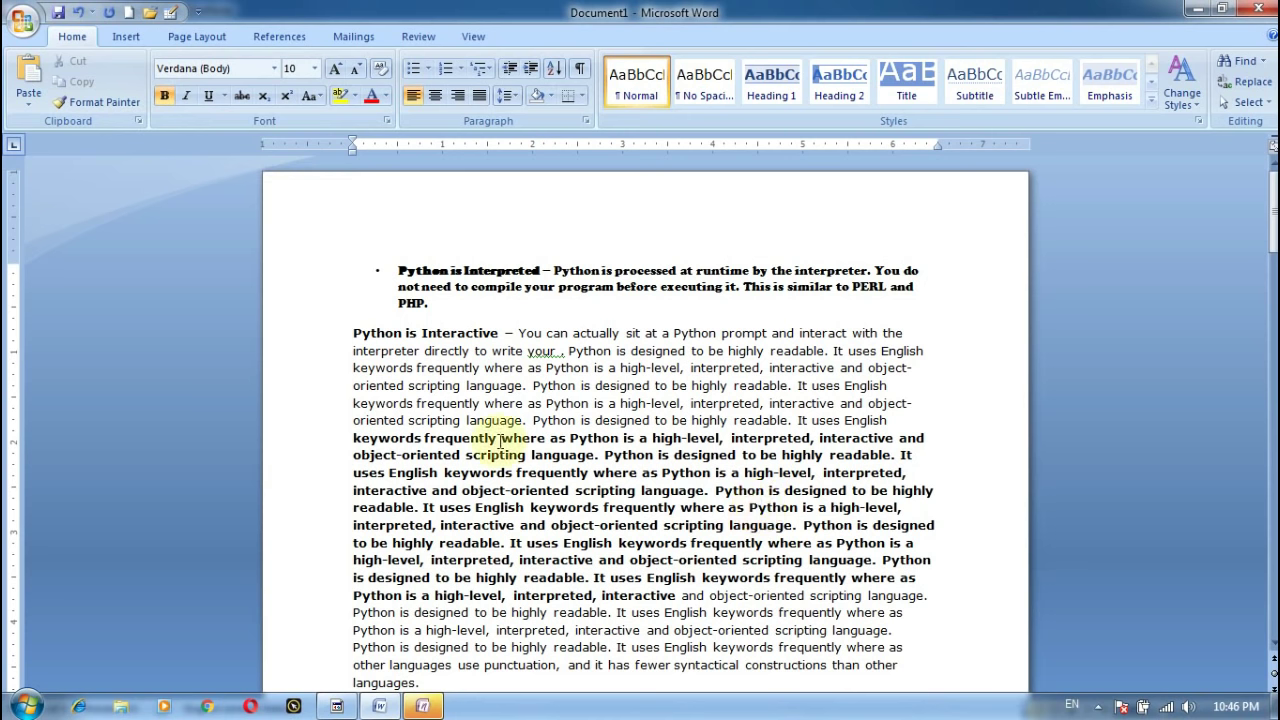
Underline and italicise the opening lines of the Python is Interactive paragraph.
drag(355, 340, 890, 421)
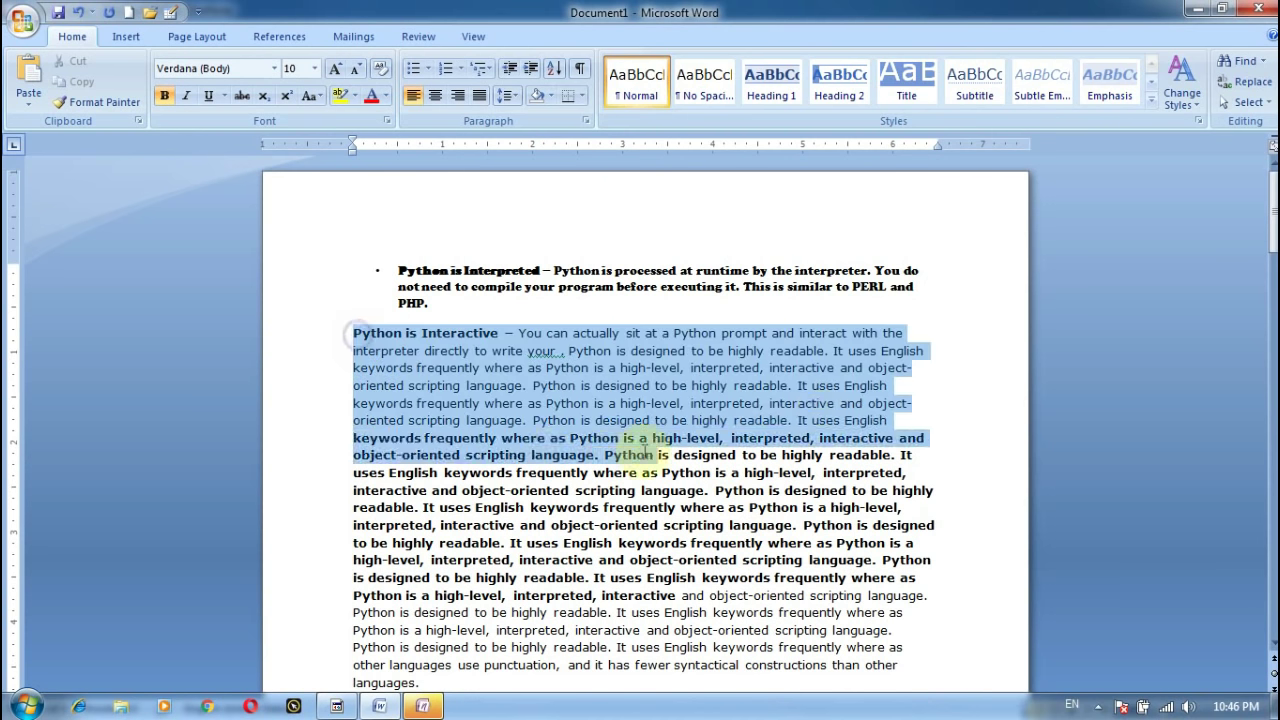
click(209, 96)
click(720, 425)
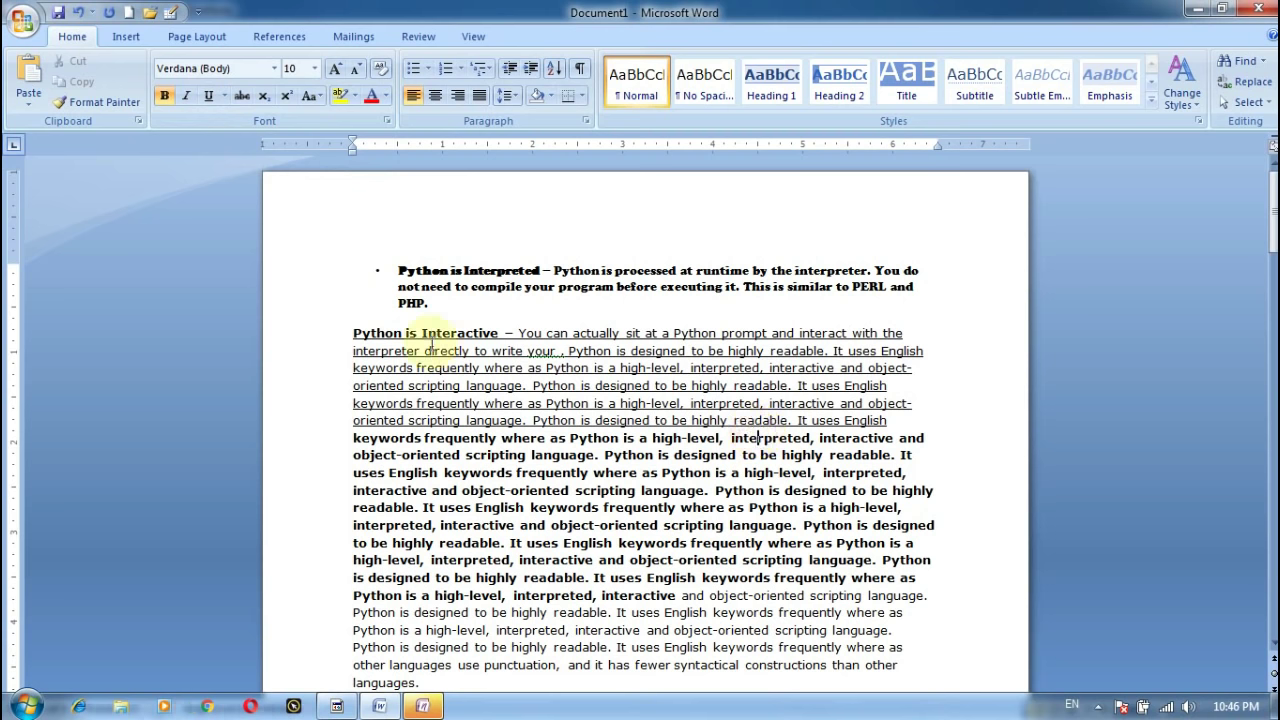
drag(355, 333, 912, 437)
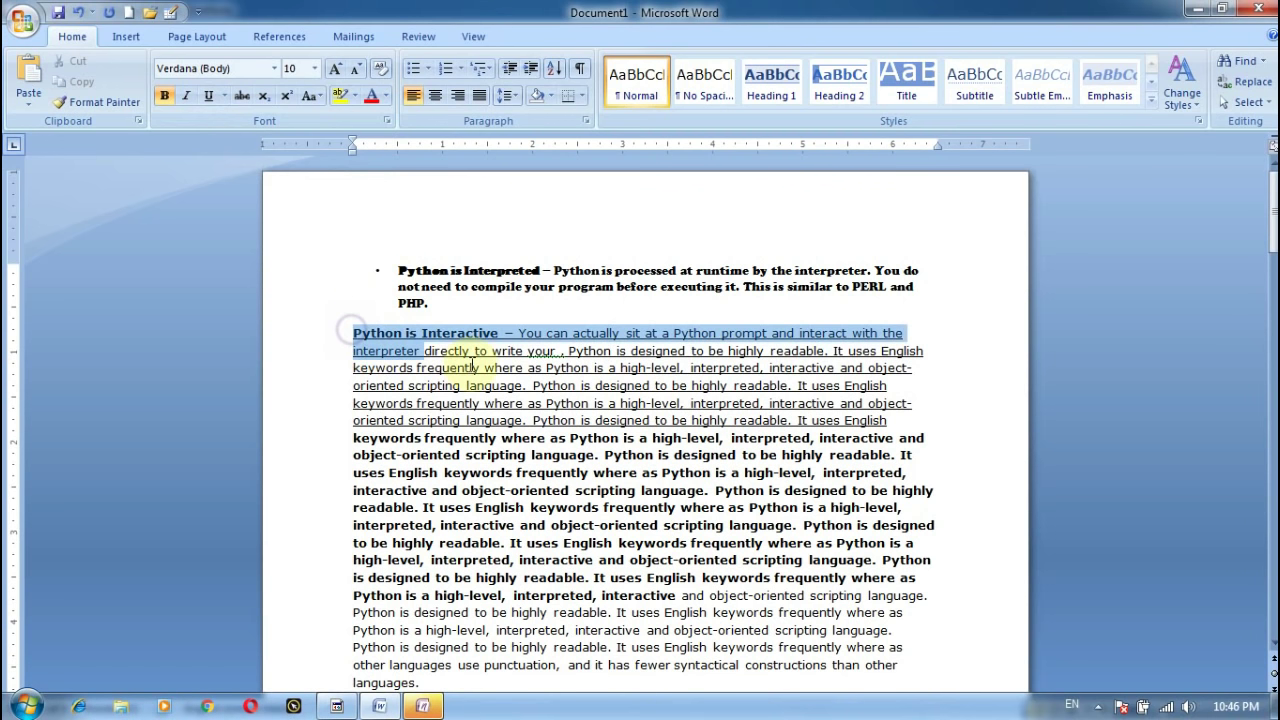
click(900, 421)
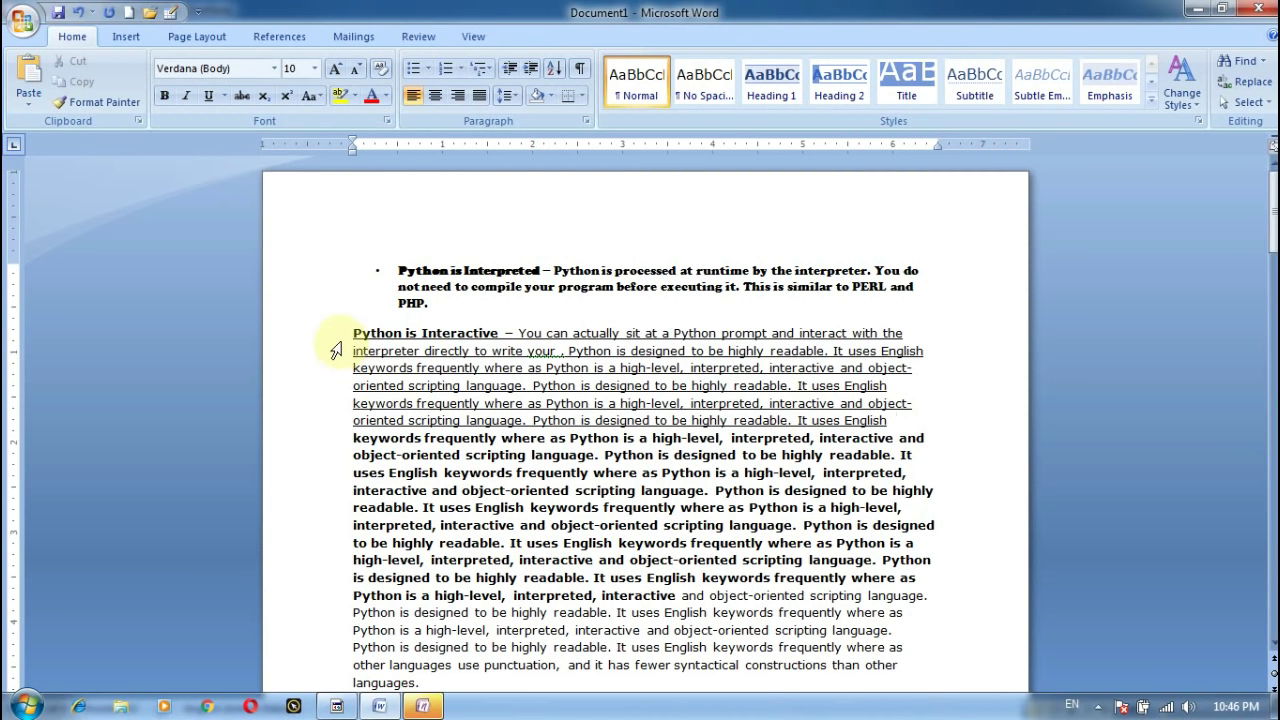
mouse_move(354, 333)
mouse_down()
mouse_move(665, 368)
mouse_move(914, 422)
mouse_up()
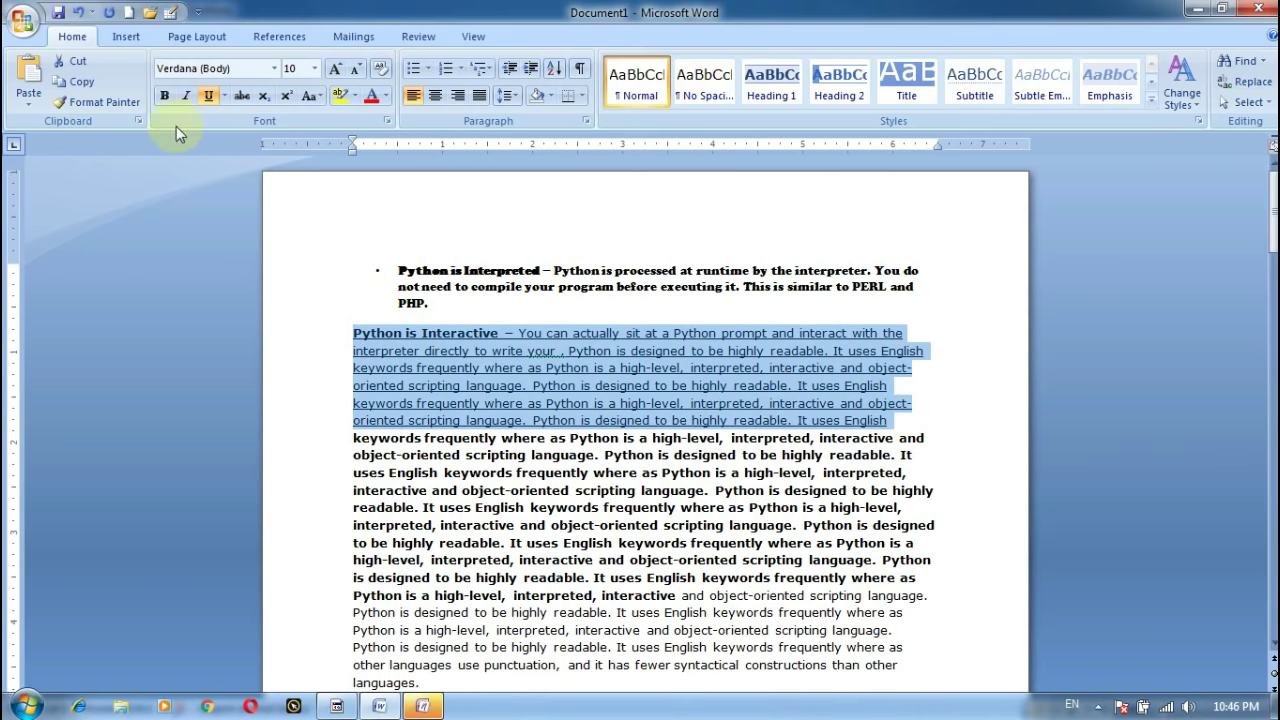
click(187, 101)
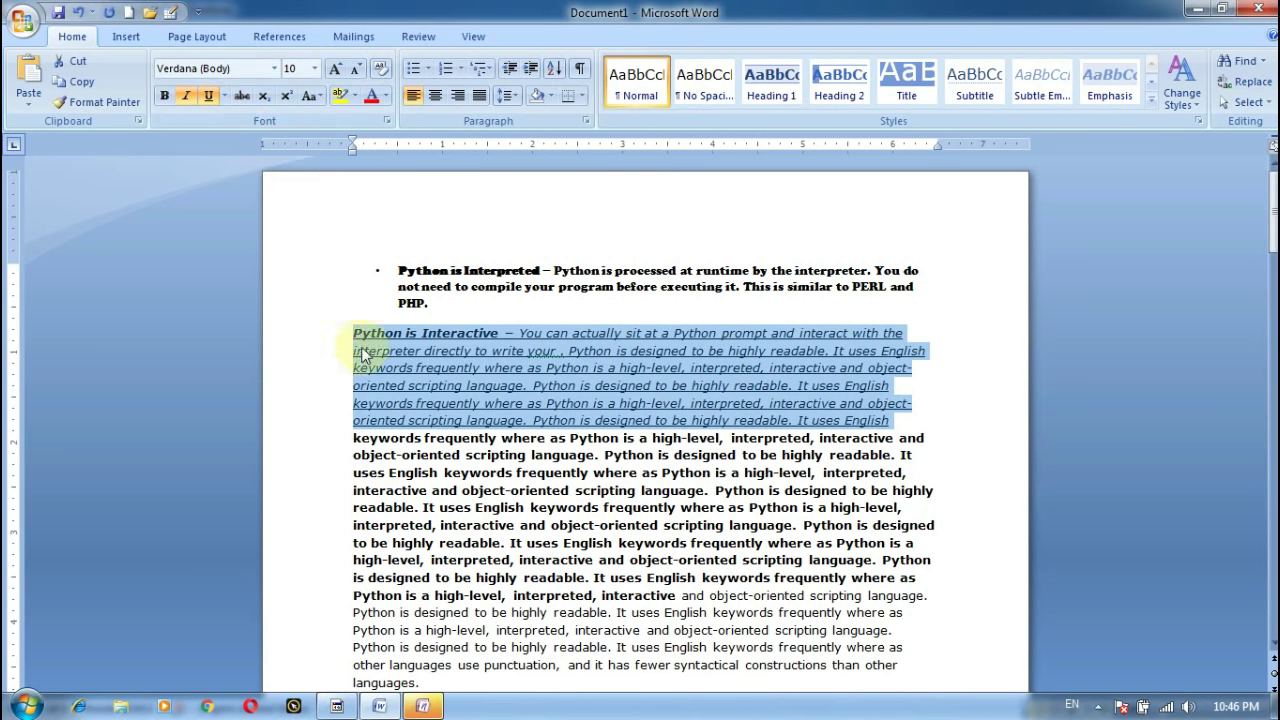
Apply strikethrough to the italic, underlined opening lines of the Python is Interactive paragraph.
mouse_move(354, 323)
mouse_down()
mouse_move(378, 352)
mouse_move(890, 424)
mouse_up()
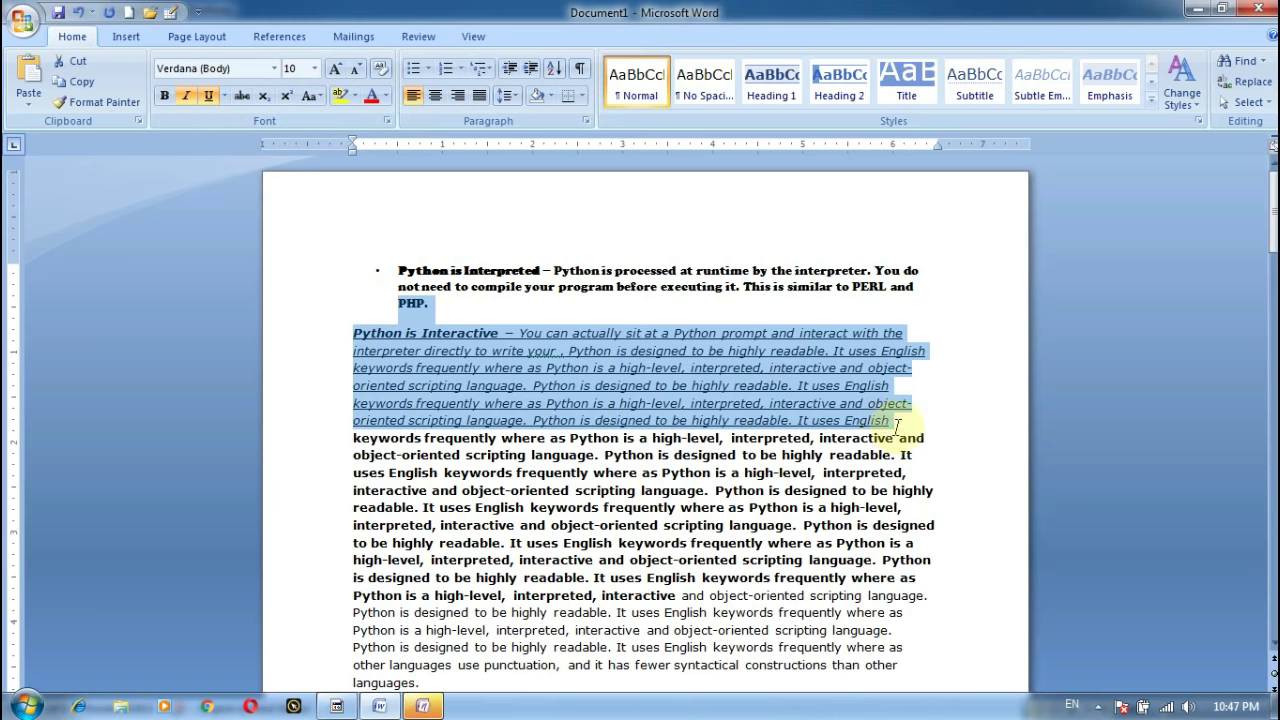
click(241, 95)
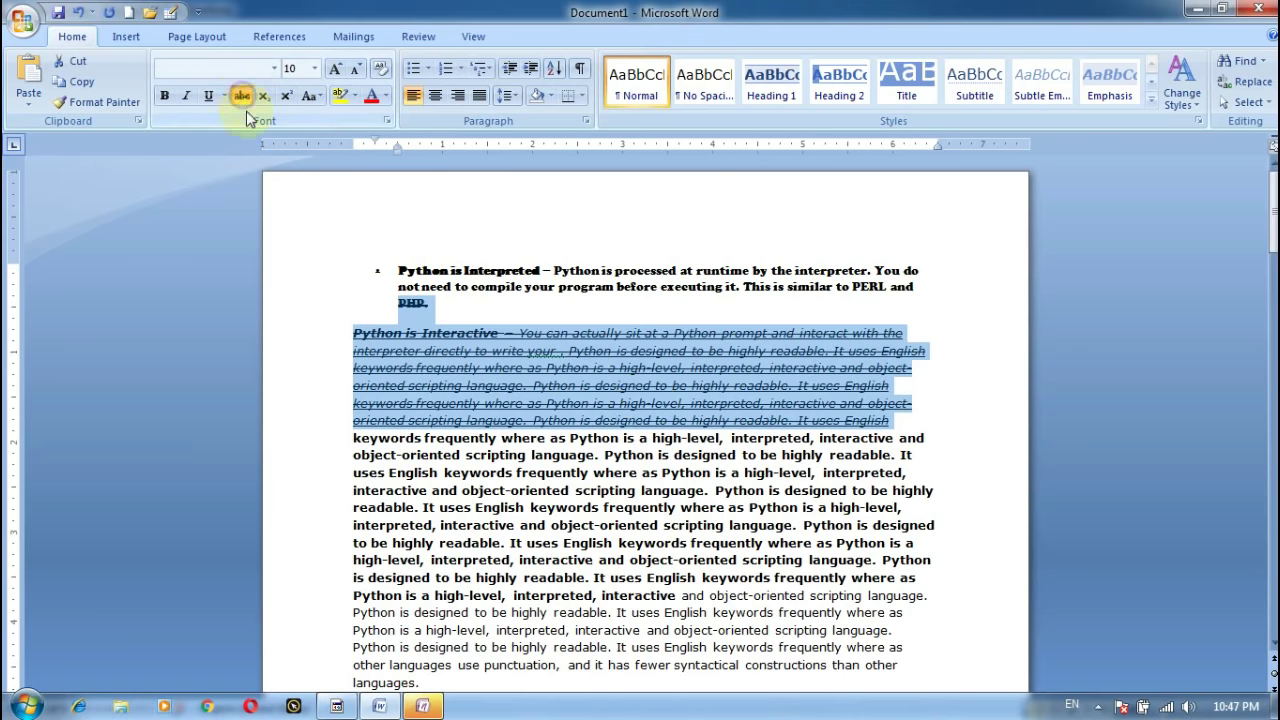
click(718, 425)
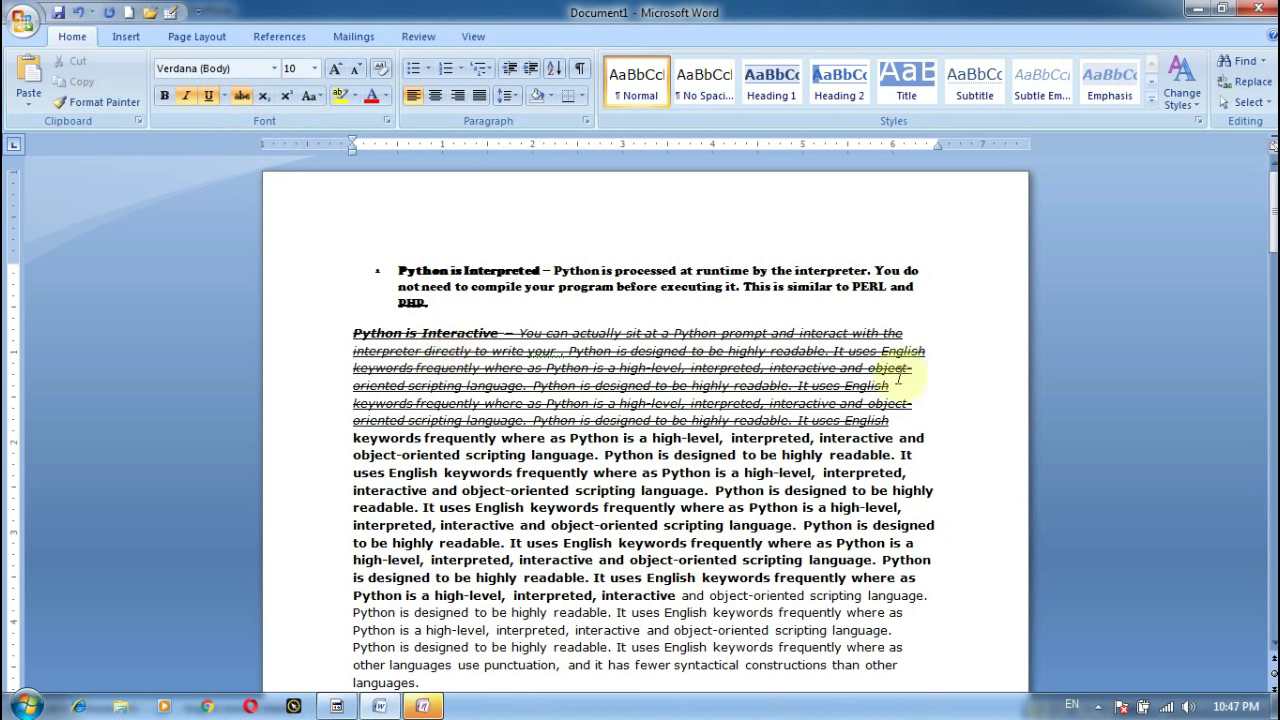
mouse_move(349, 333)
mouse_down()
mouse_move(420, 382)
mouse_move(913, 421)
mouse_up()
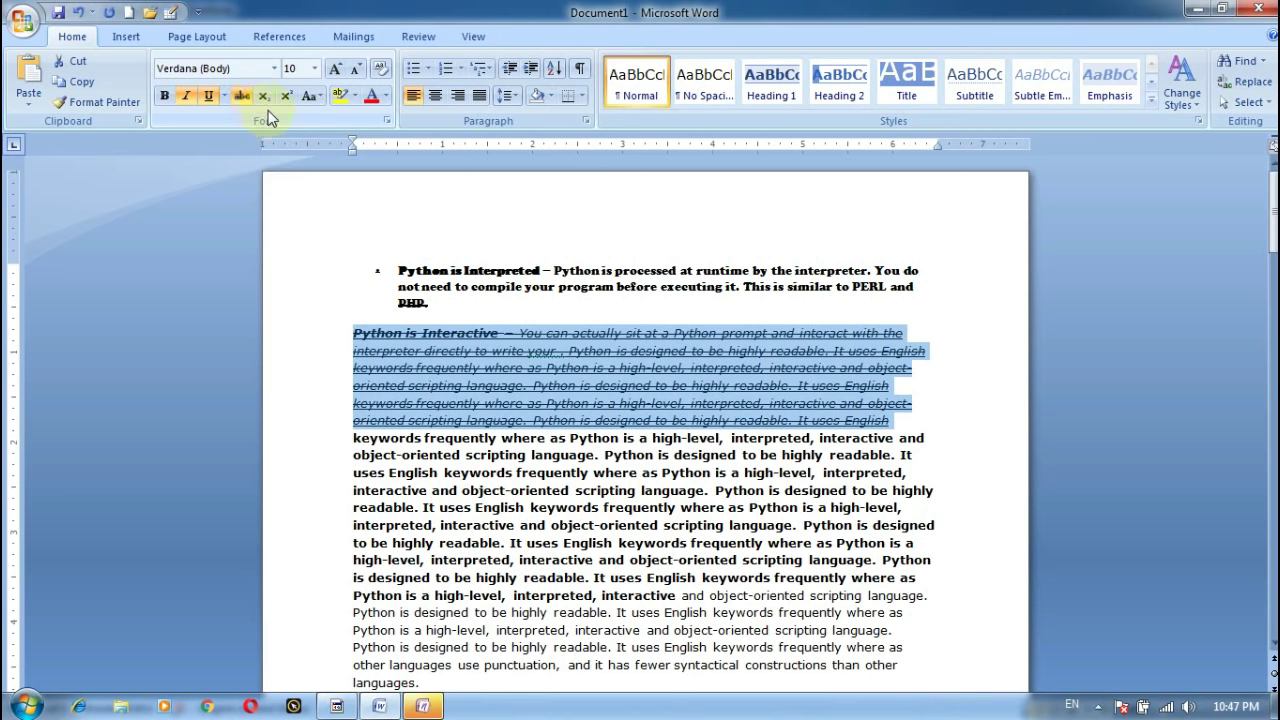
Delete the text from the bullet into the struck lines, add a top line, and type sample text in Mangal (Headings).
mouse_move(389, 258)
mouse_down()
mouse_move(440, 390)
mouse_move(484, 404)
mouse_up()
key(Delete)
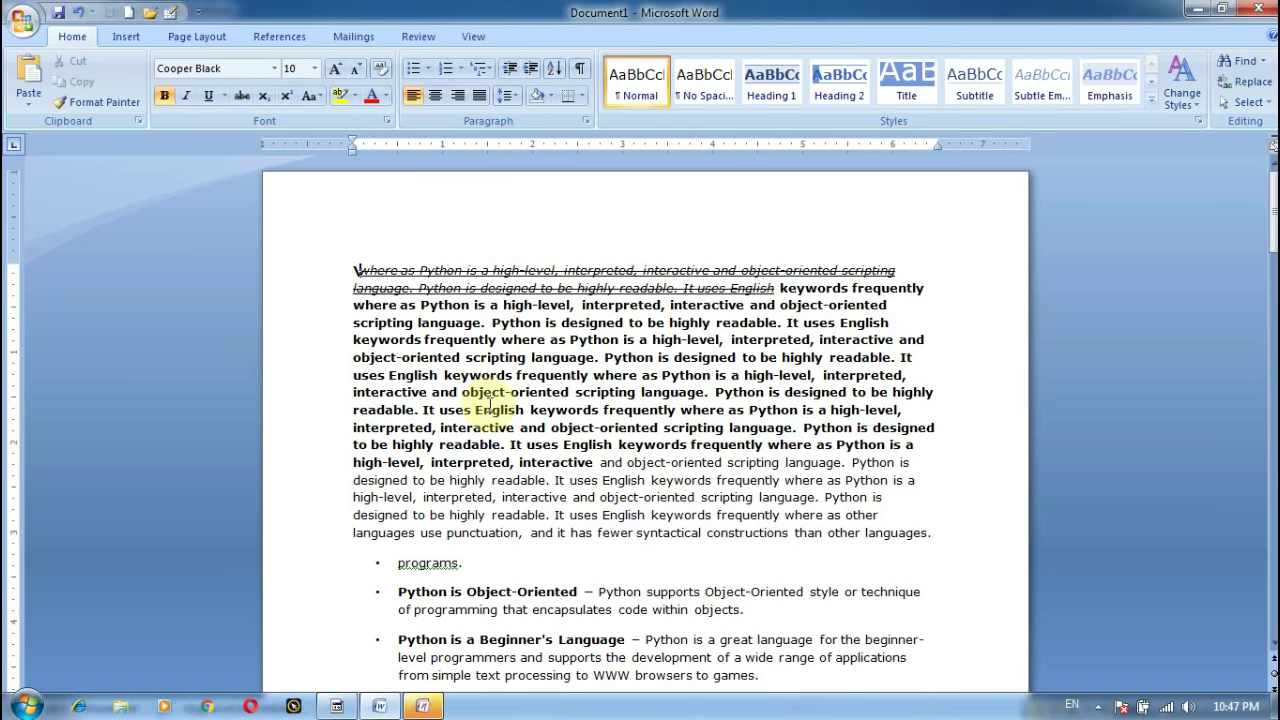
key(Return)
key(Up)
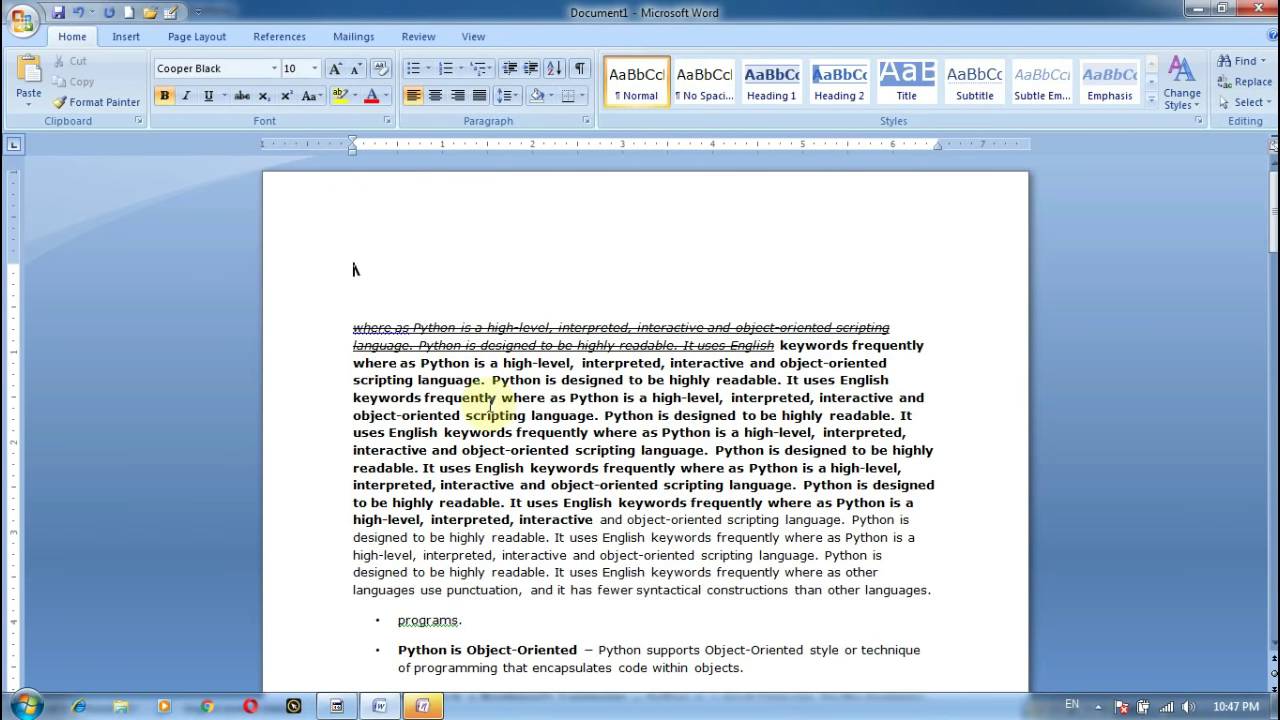
text(jtu)
key(BackSpace)
key(BackSpace)
key(BackSpace)
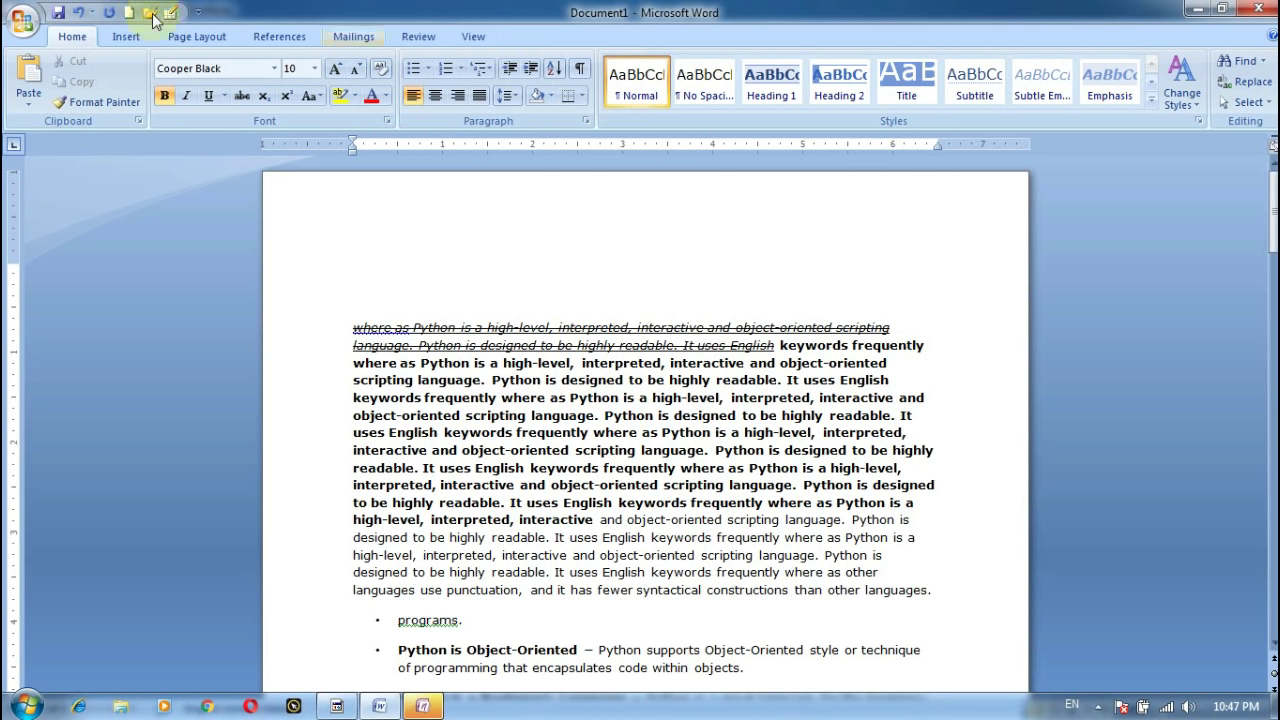
click(274, 70)
click(197, 155)
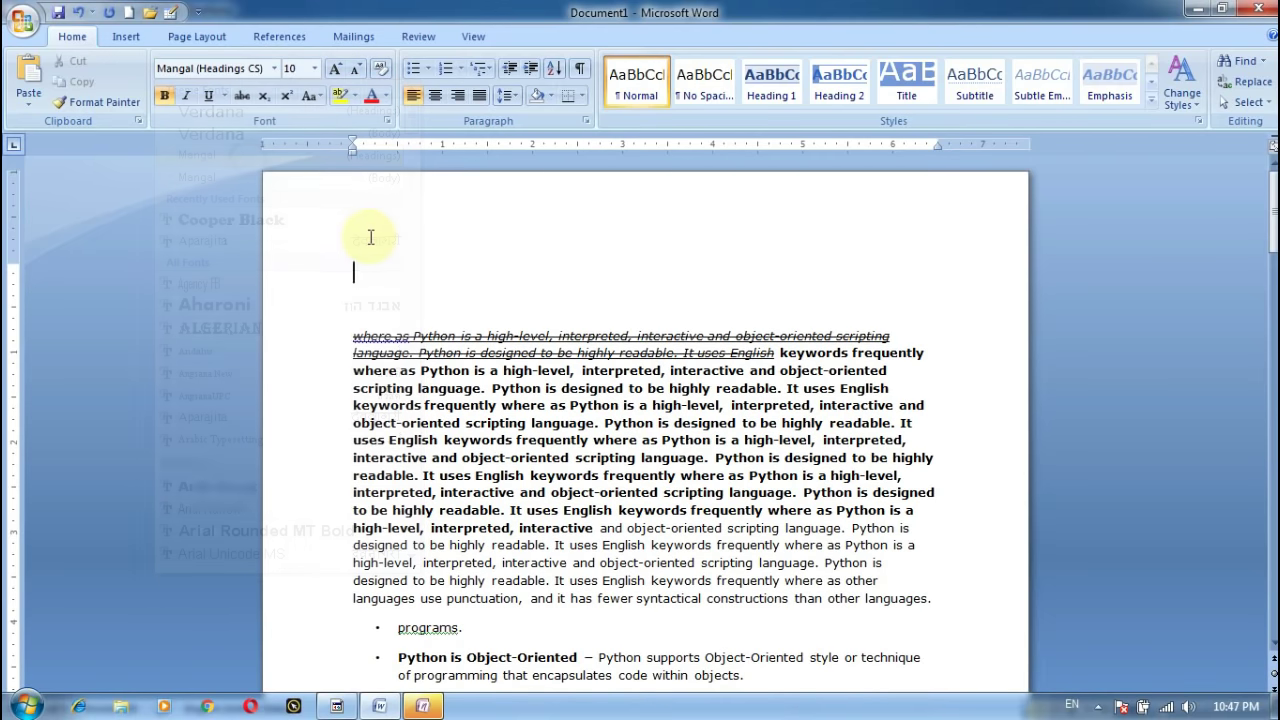
text(nfkhfnhmvkh)
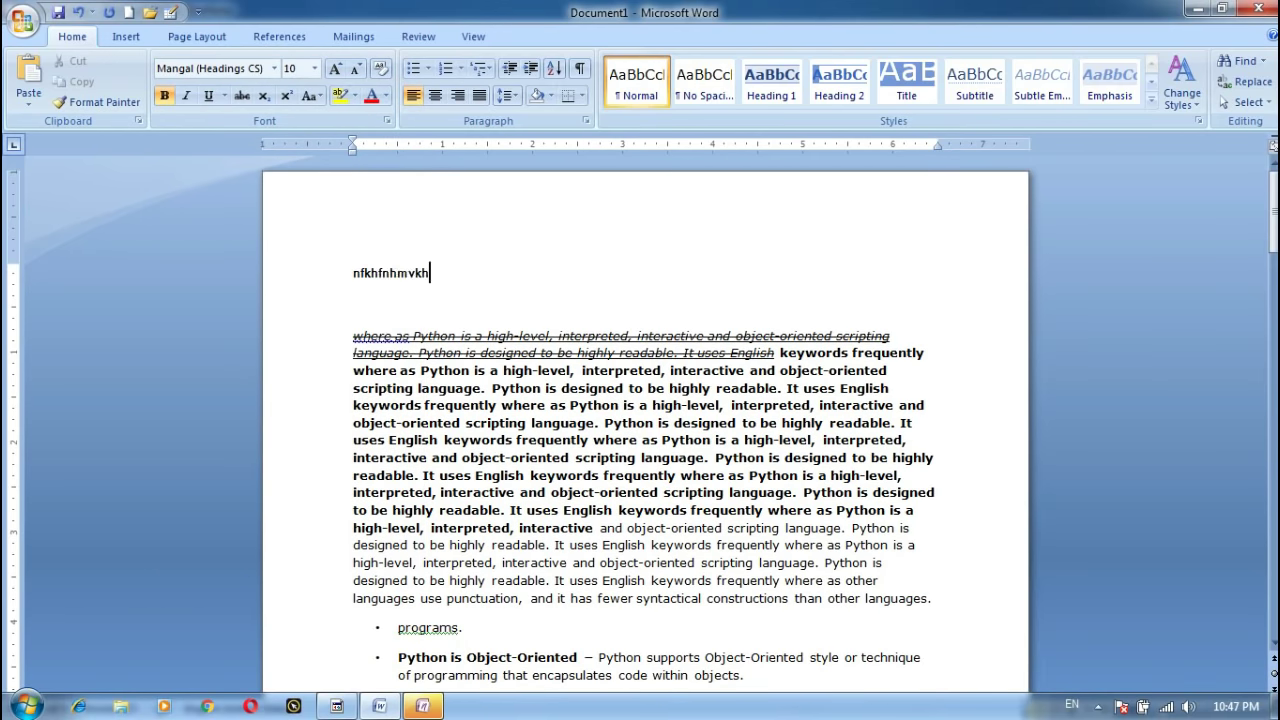
Replace the typed text with 6 followed by 2, then make the 2 a superscript to read 6².
drag(432, 272, 343, 286)
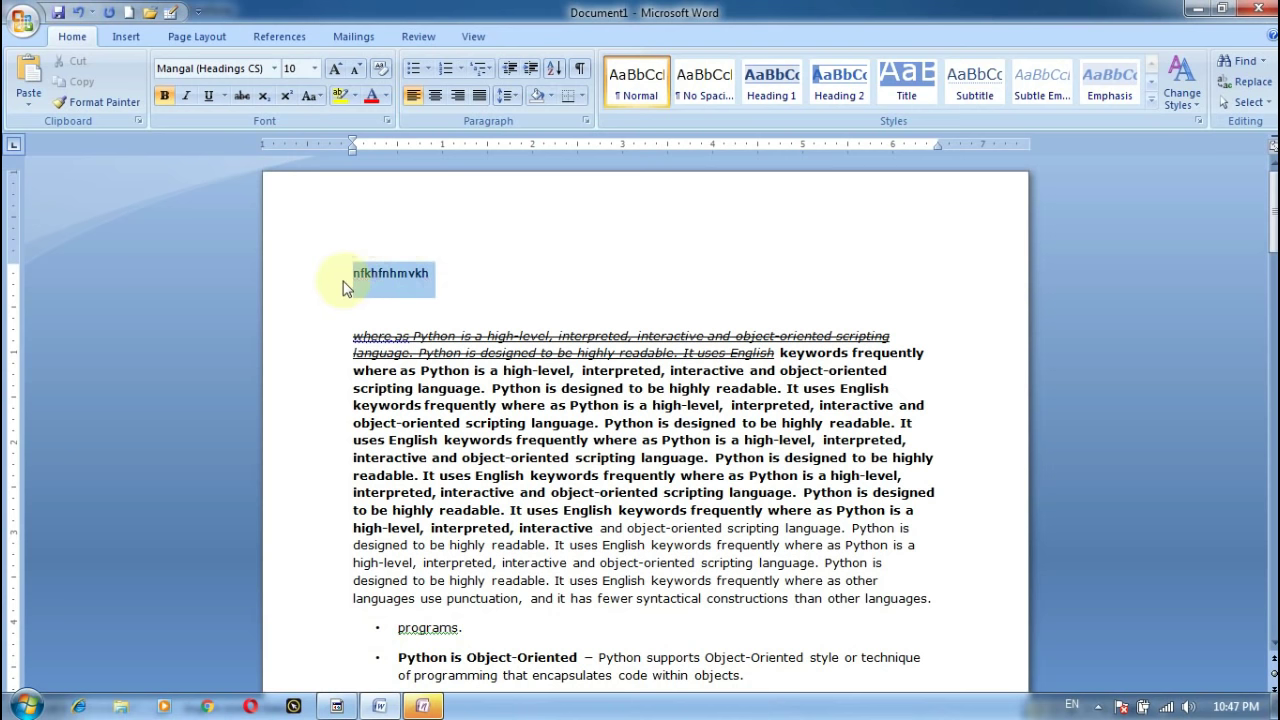
text(6)
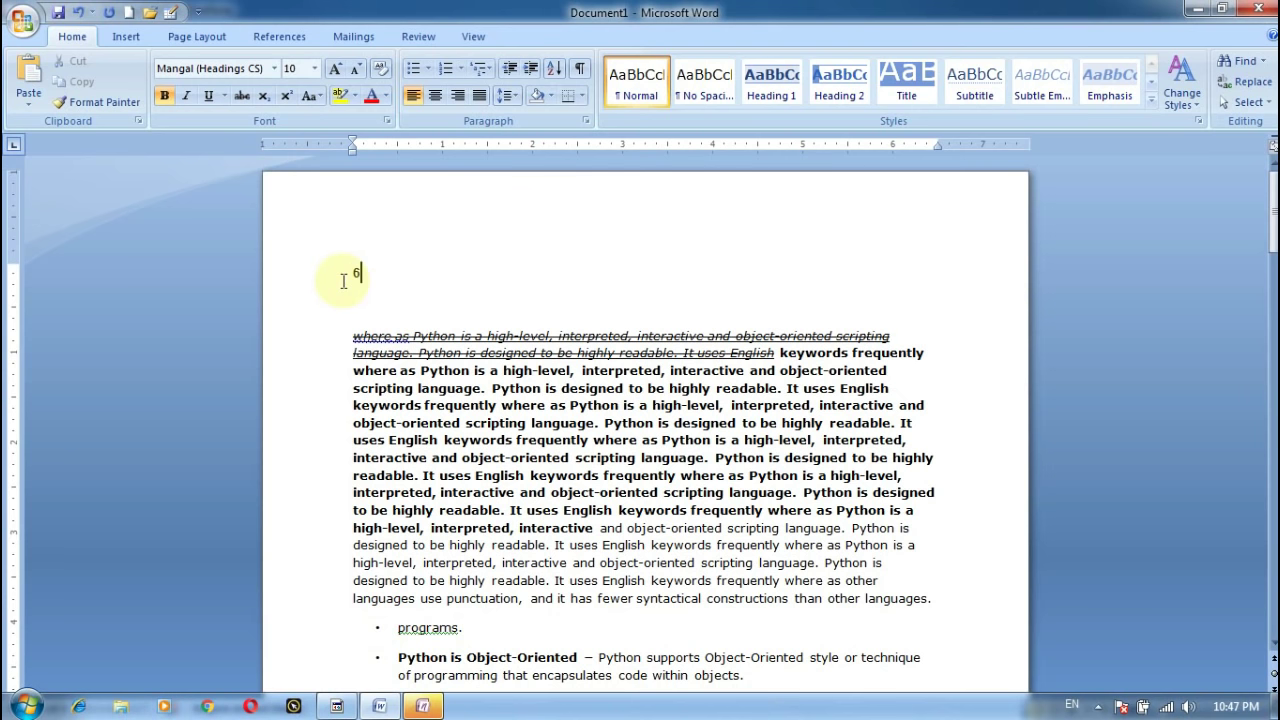
click(287, 95)
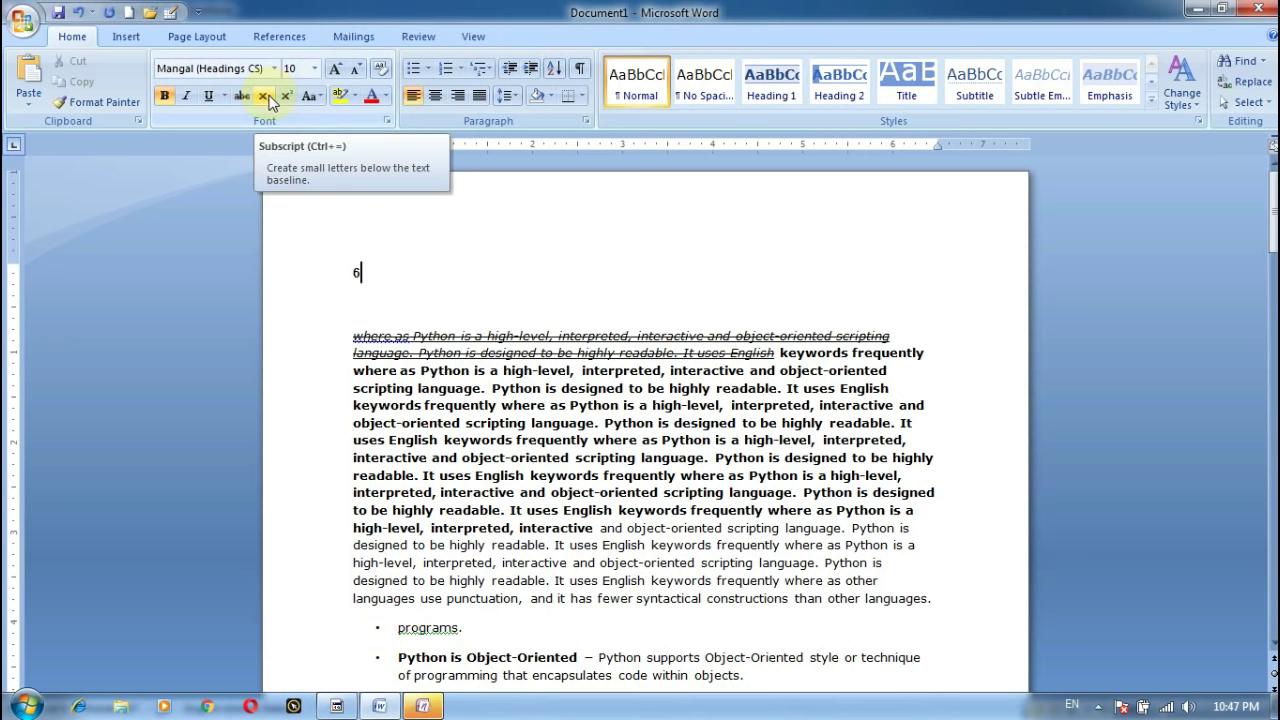
click(266, 96)
text(2)
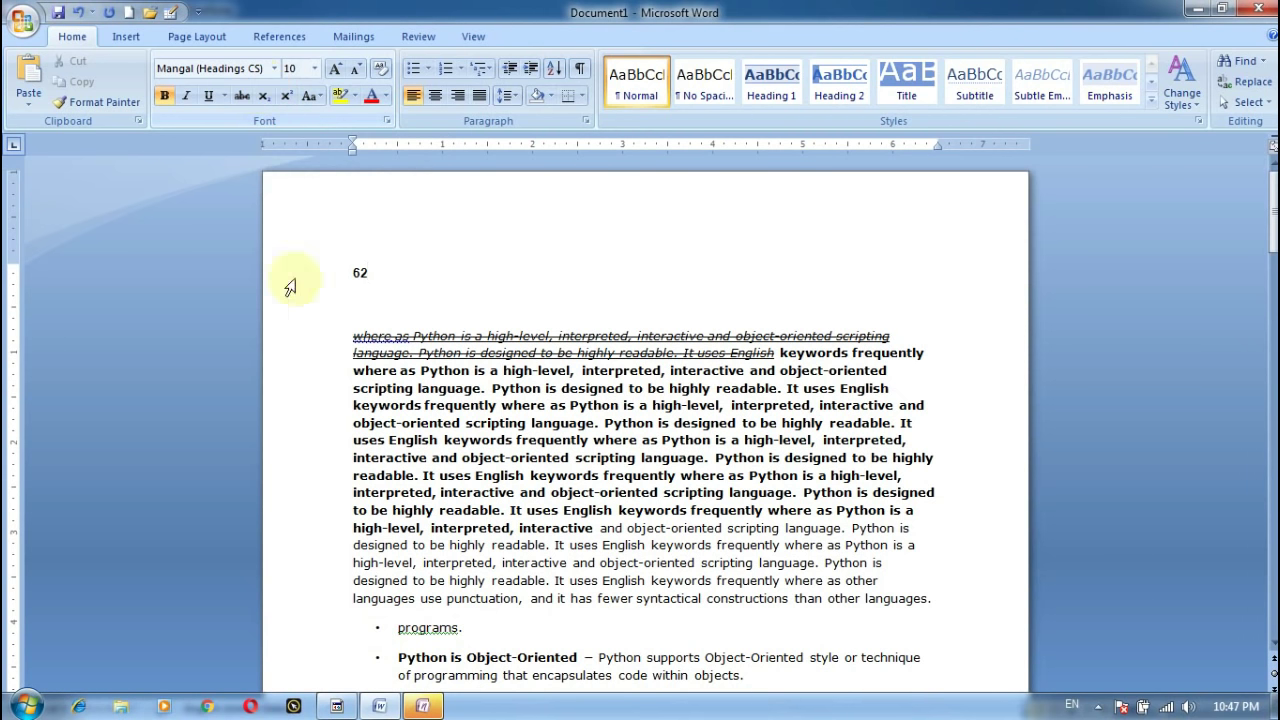
drag(367, 273, 360, 273)
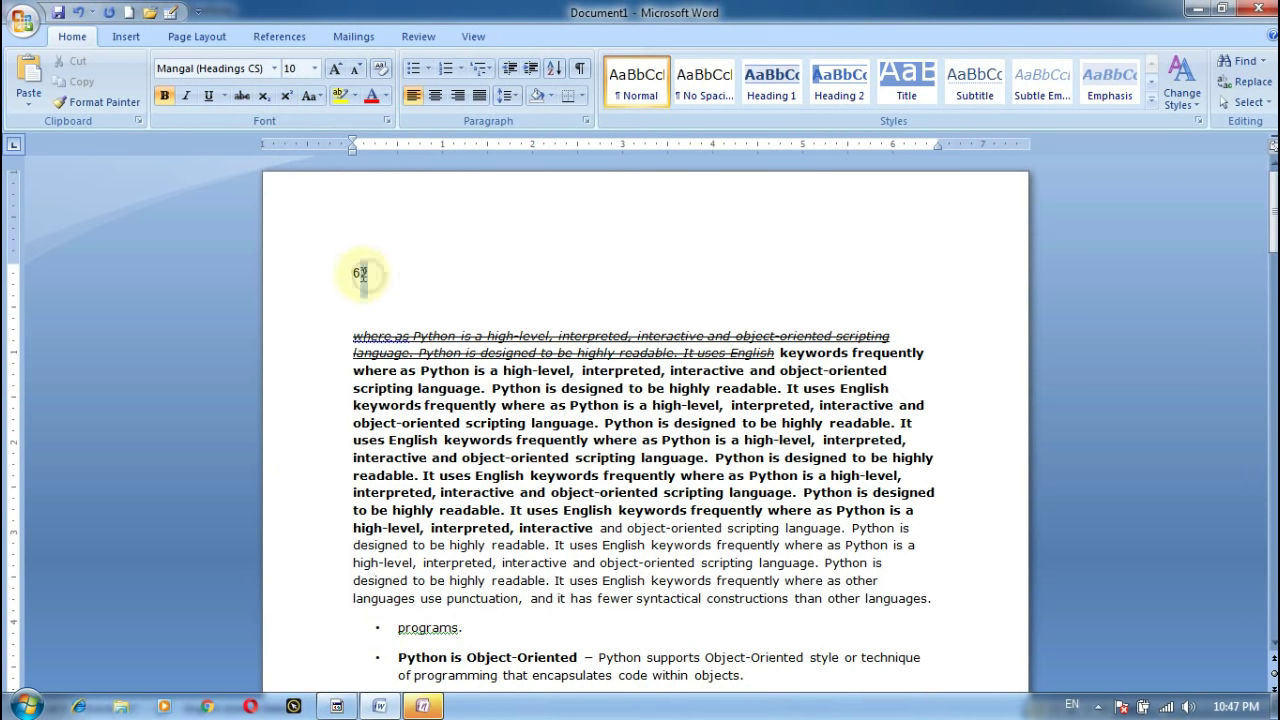
click(264, 96)
click(499, 322)
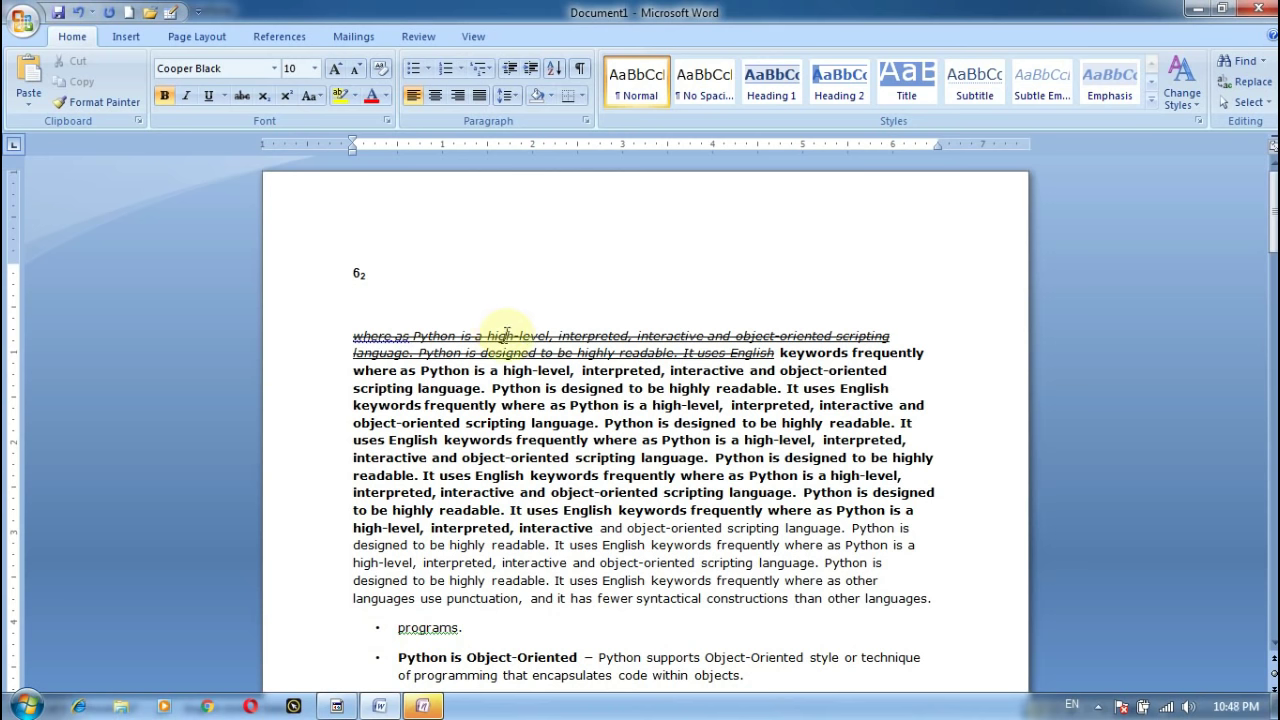
click(362, 273)
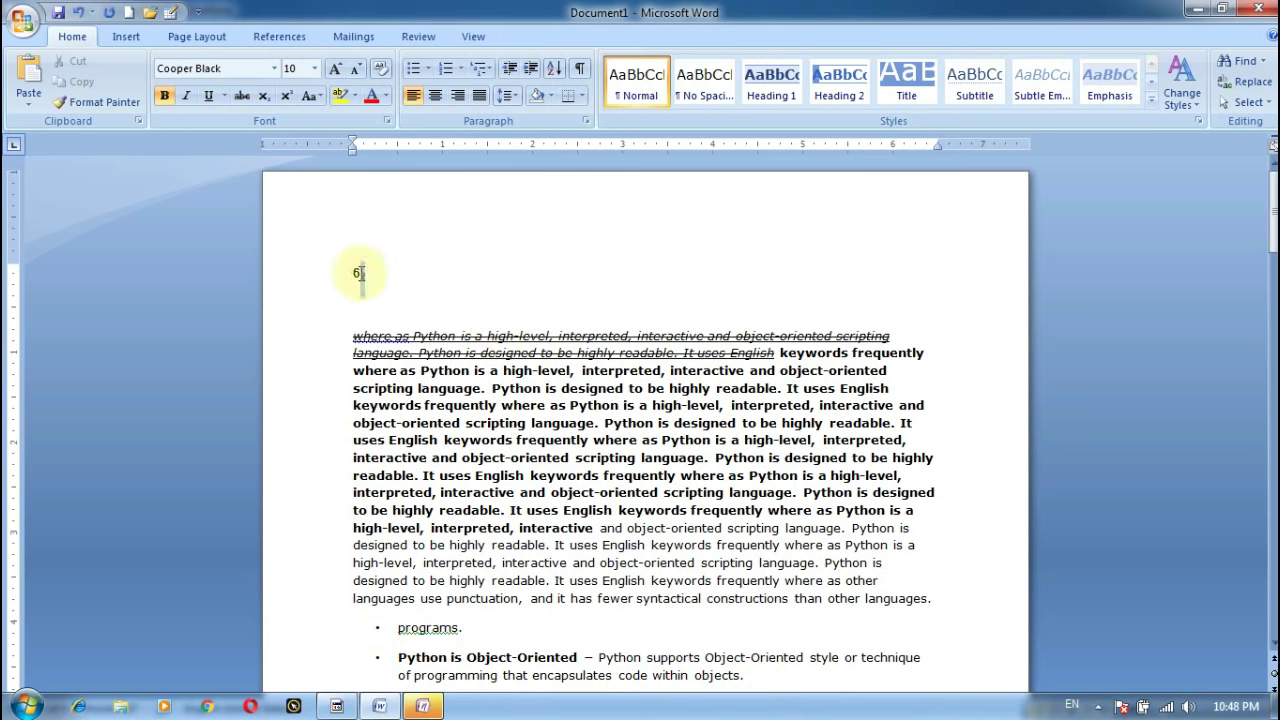
click(286, 96)
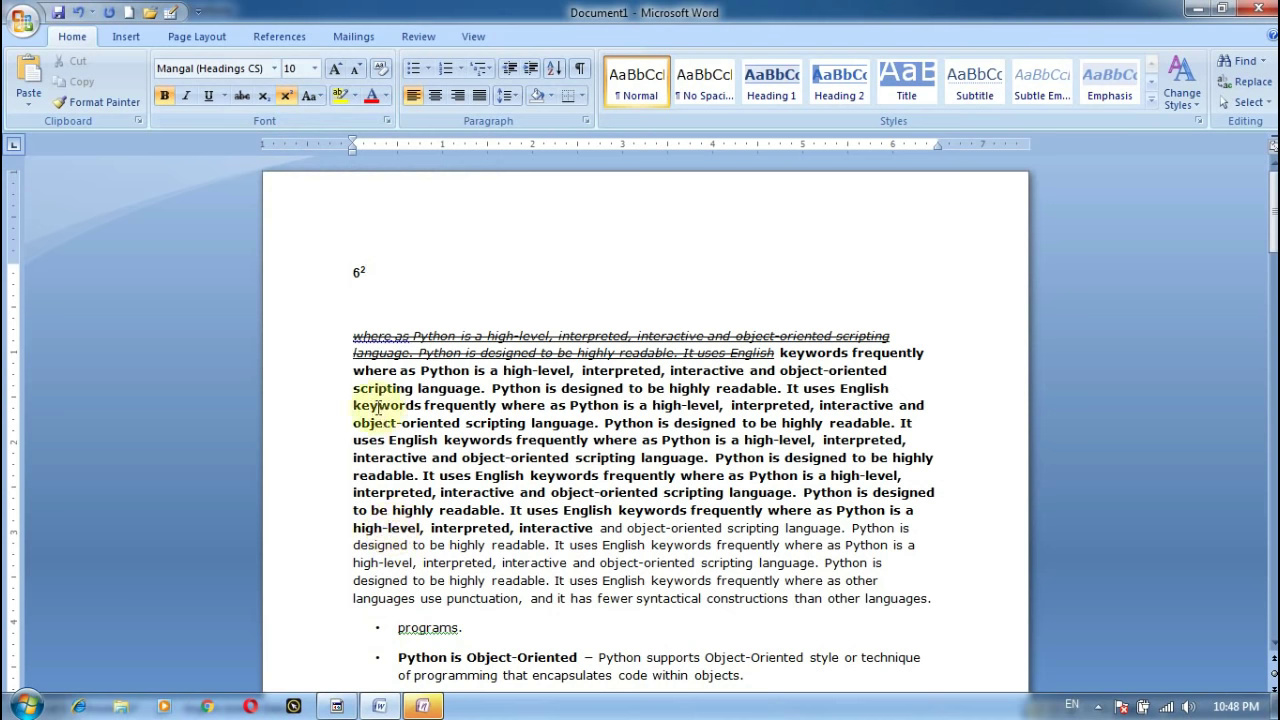
Clear the strikethrough from the italic opening lines, then select the whole Python paragraph.
double_click(358, 372)
drag(476, 391, 890, 393)
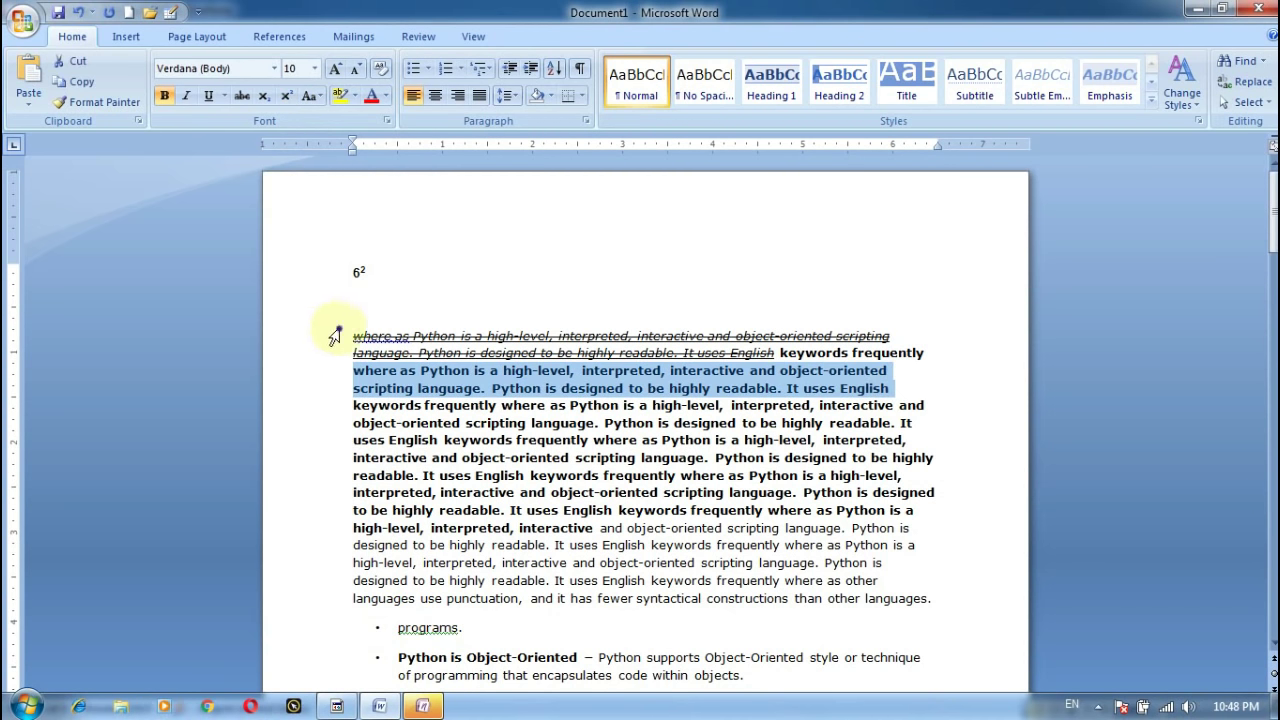
drag(337, 333, 715, 408)
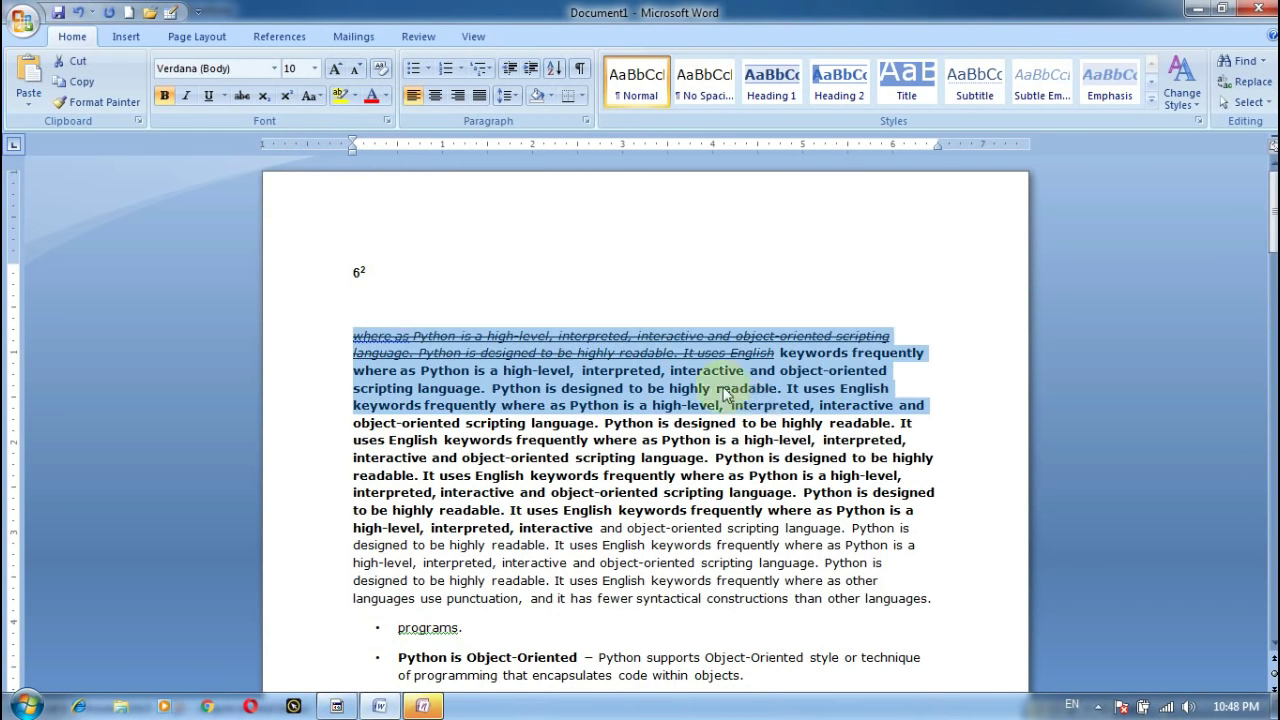
click(242, 98)
click(242, 98)
click(481, 313)
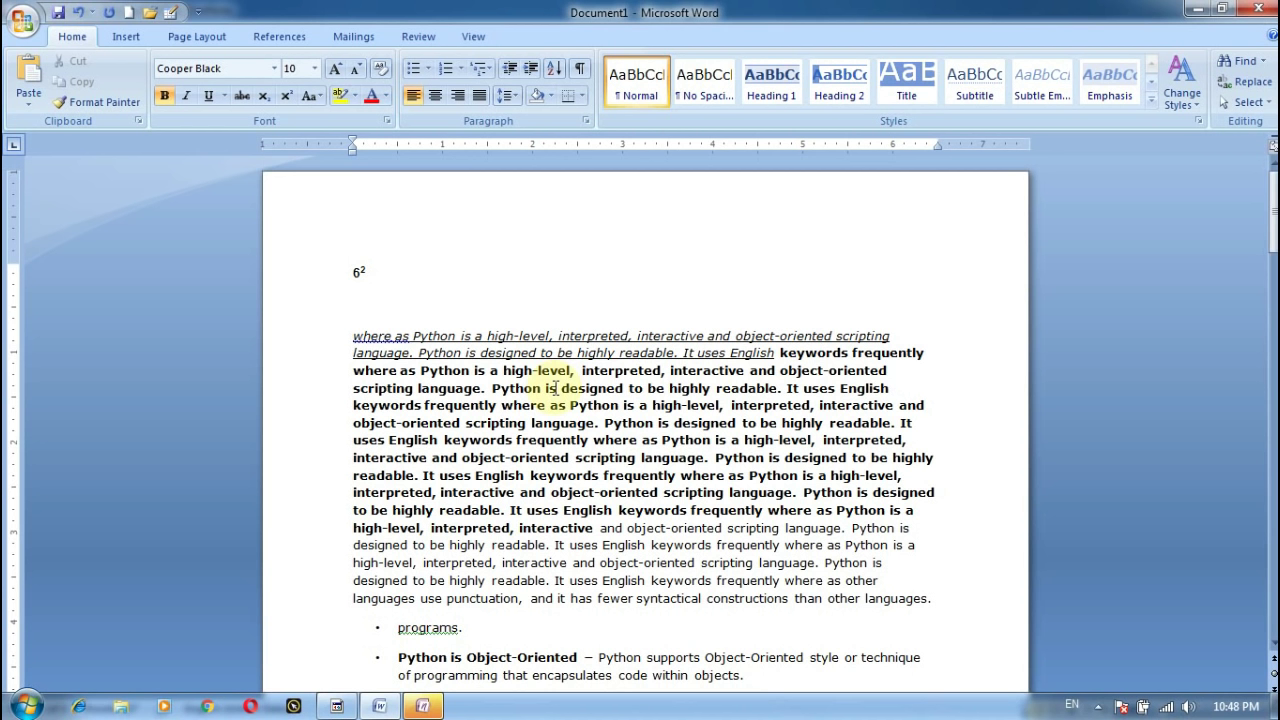
mouse_move(357, 334)
mouse_down()
mouse_move(412, 353)
mouse_move(782, 389)
mouse_up()
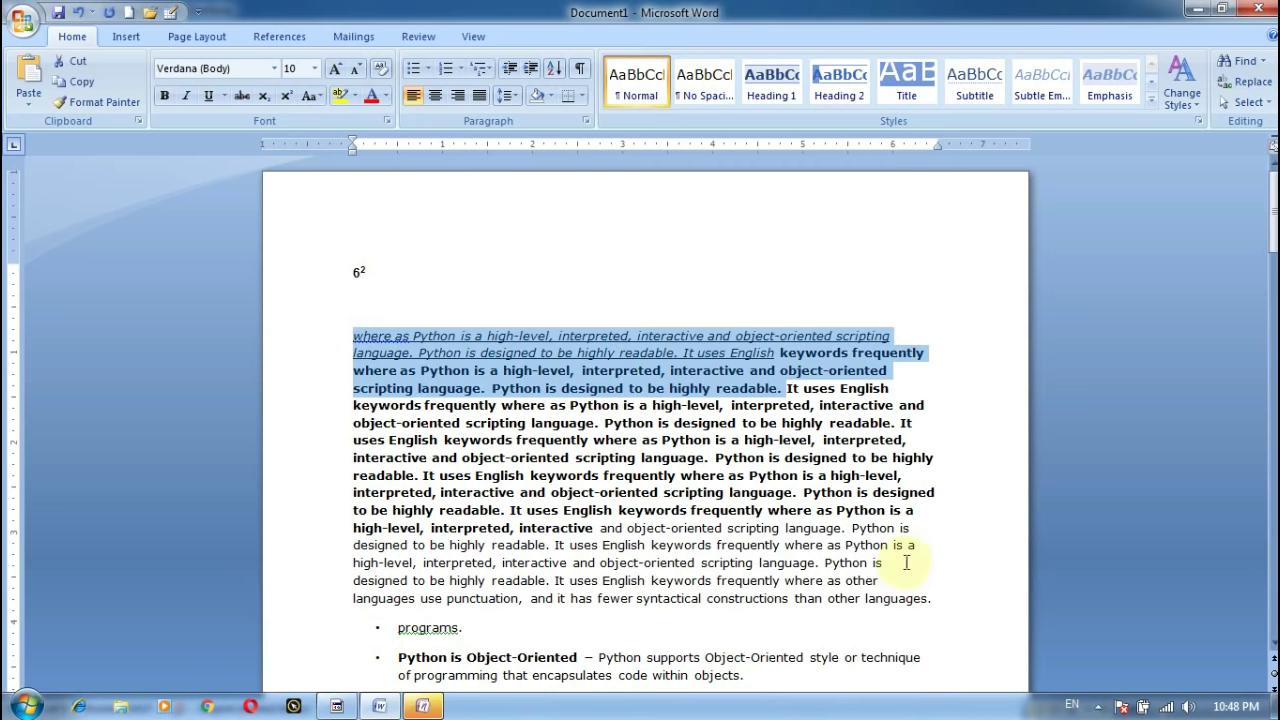
drag(951, 603, 496, 318)
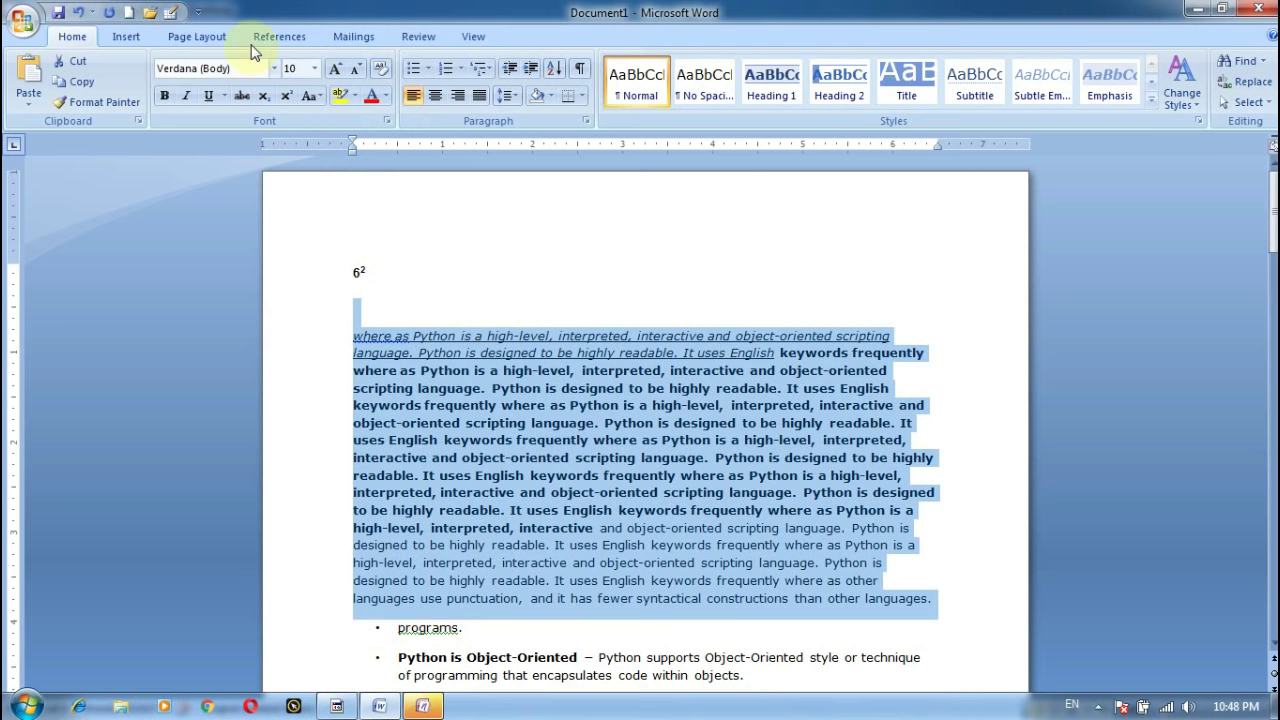
Change the Python paragraph to Sentence case, then lowercase, then UPPERCASE.
click(385, 96)
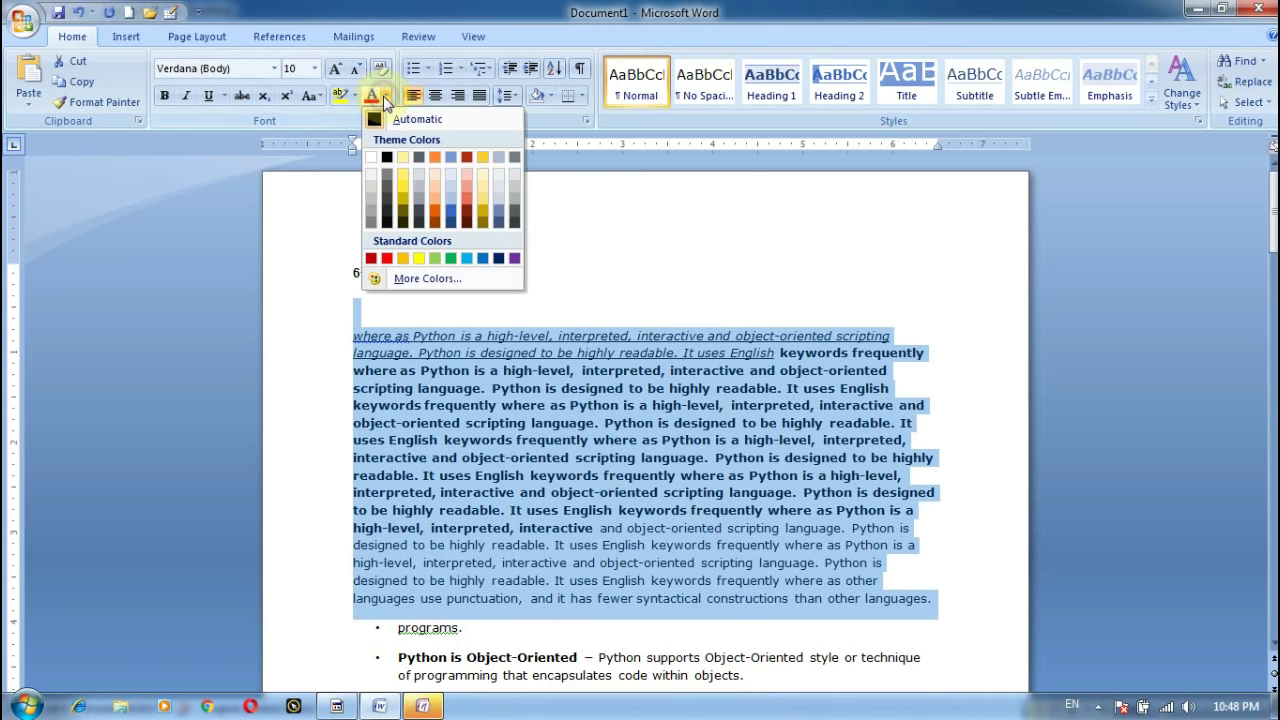
click(320, 102)
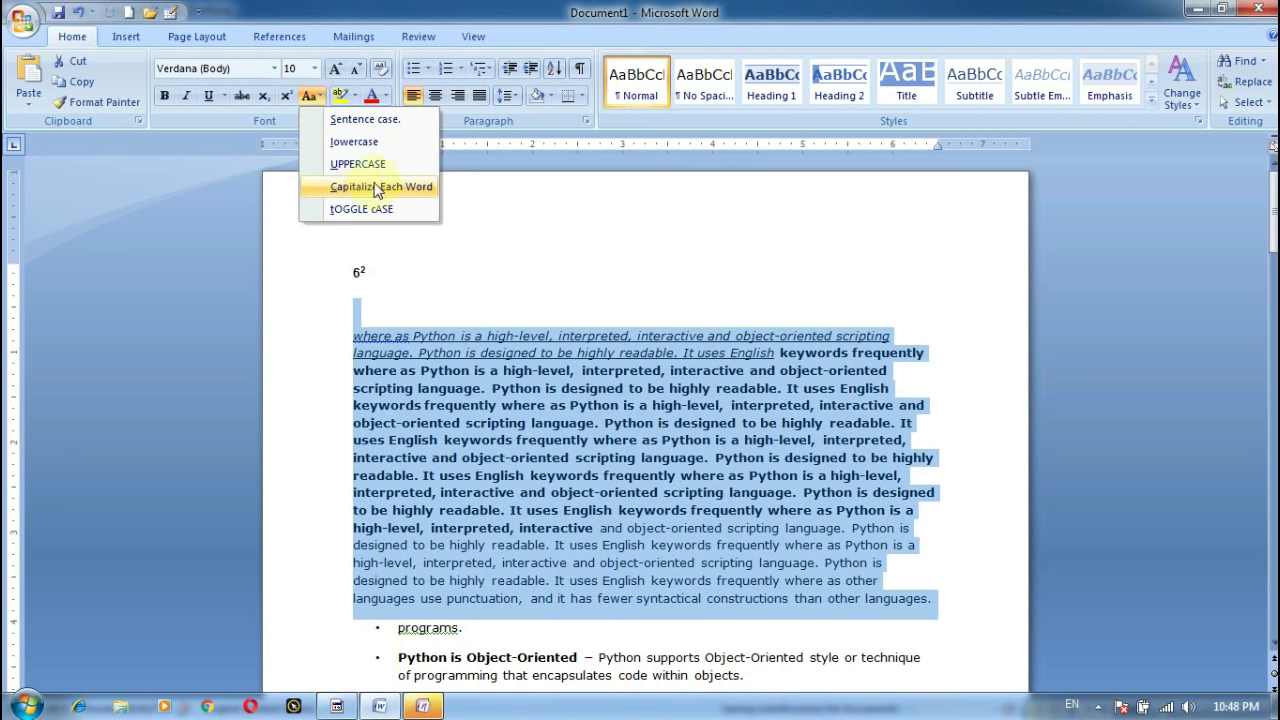
click(398, 119)
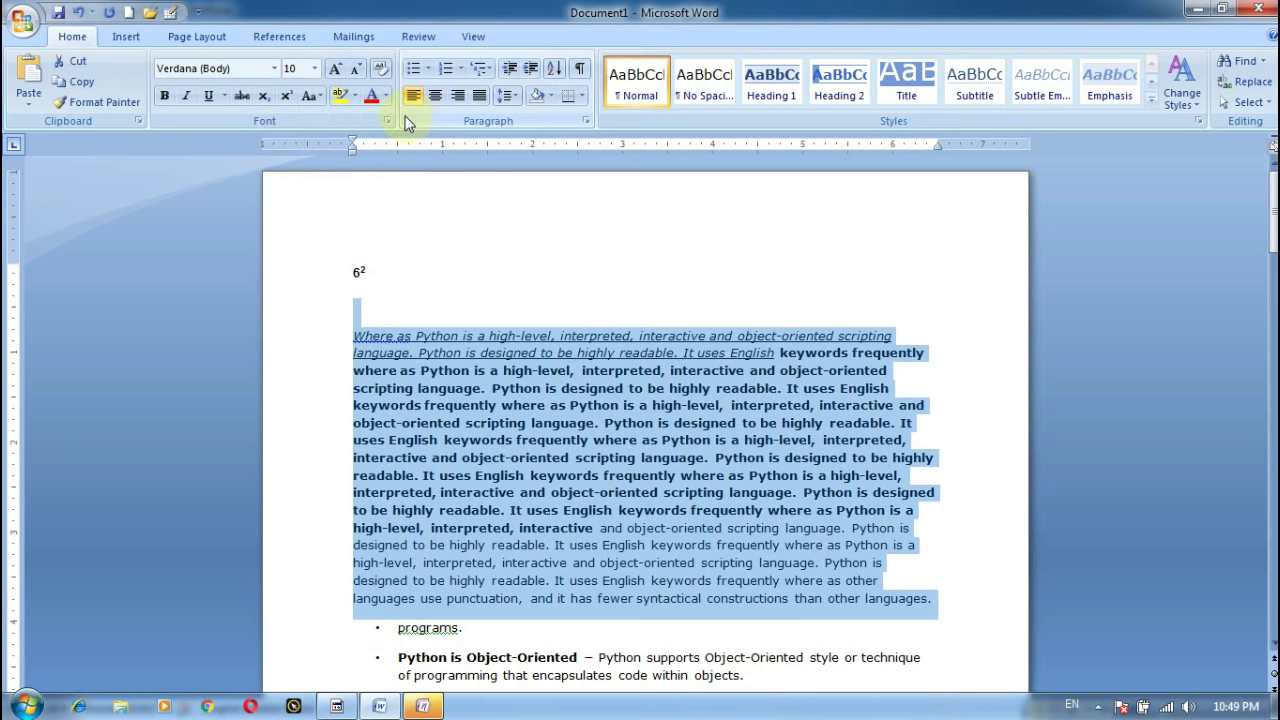
click(311, 96)
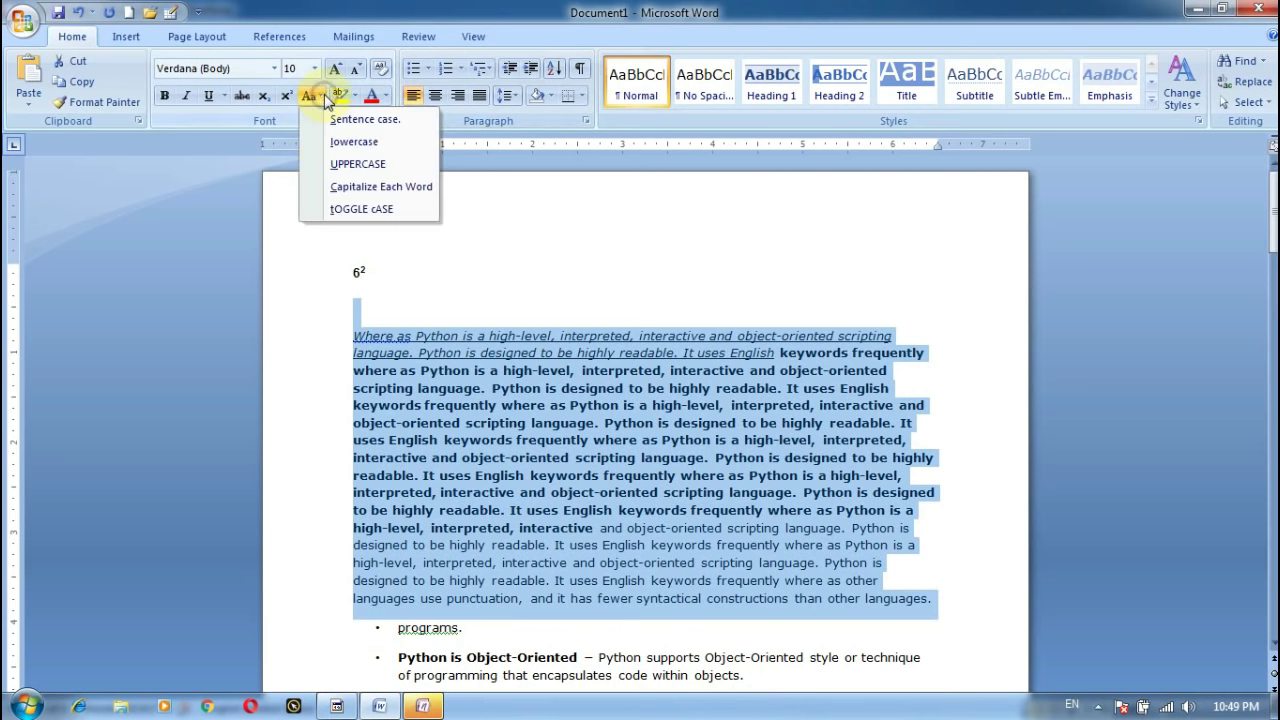
click(343, 144)
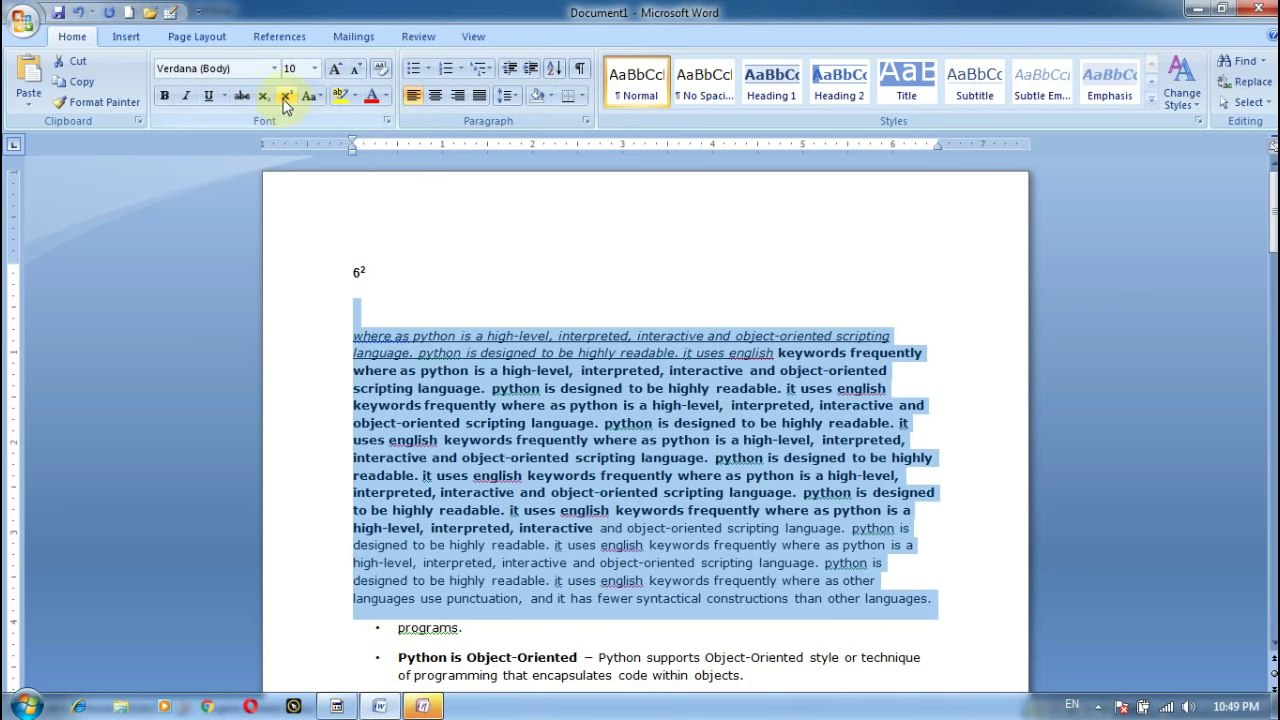
click(324, 93)
click(345, 163)
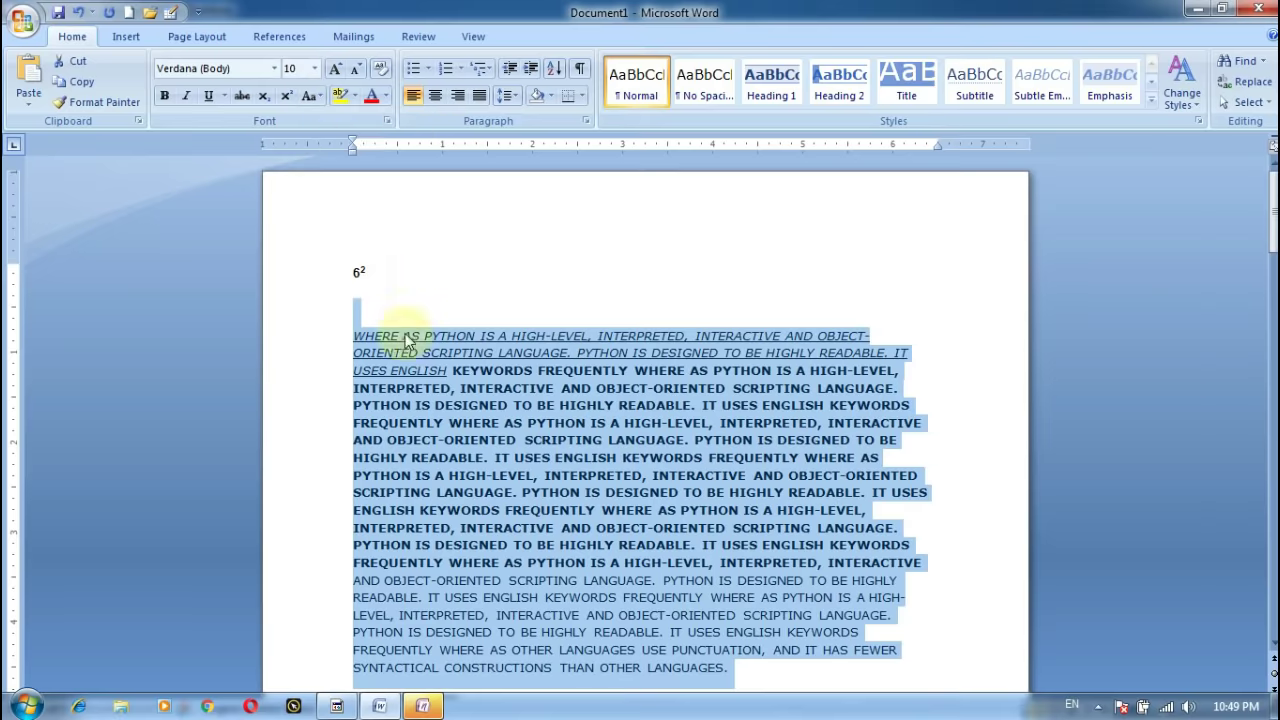
Switch the paragraph to lowercase, then Capitalize Each Word, and finally tOGGLE cASE.
click(309, 95)
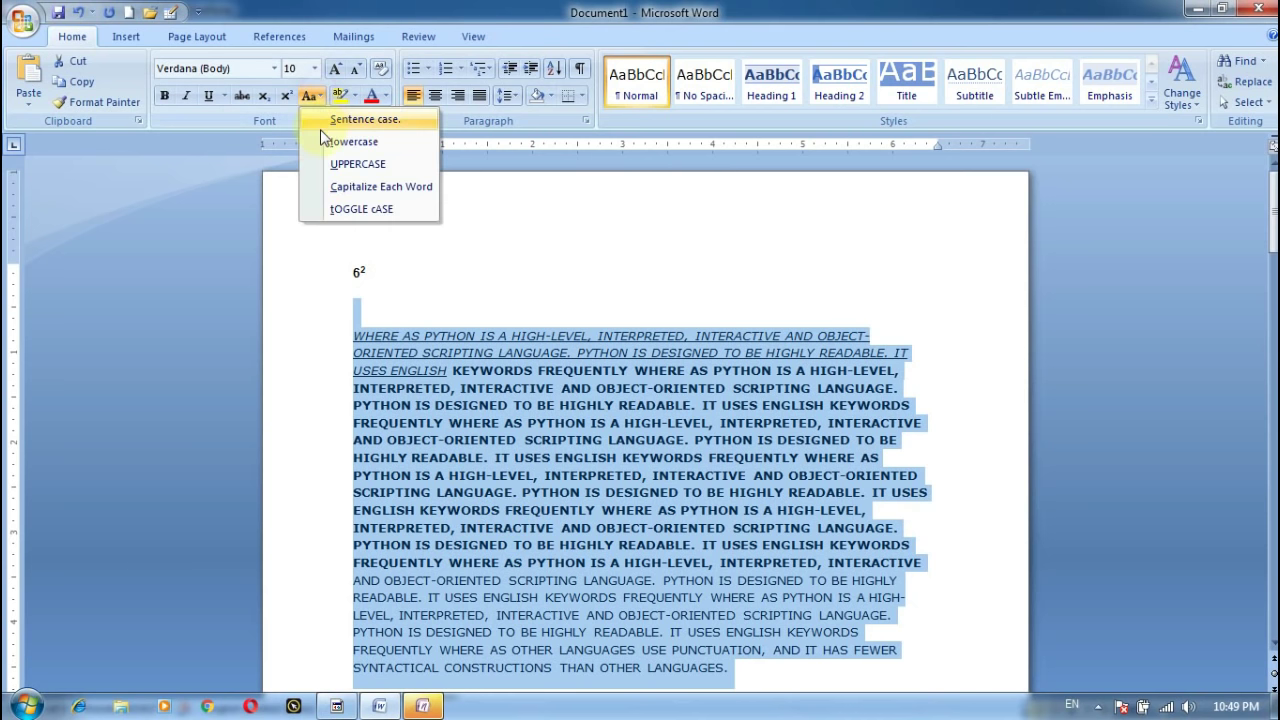
click(334, 188)
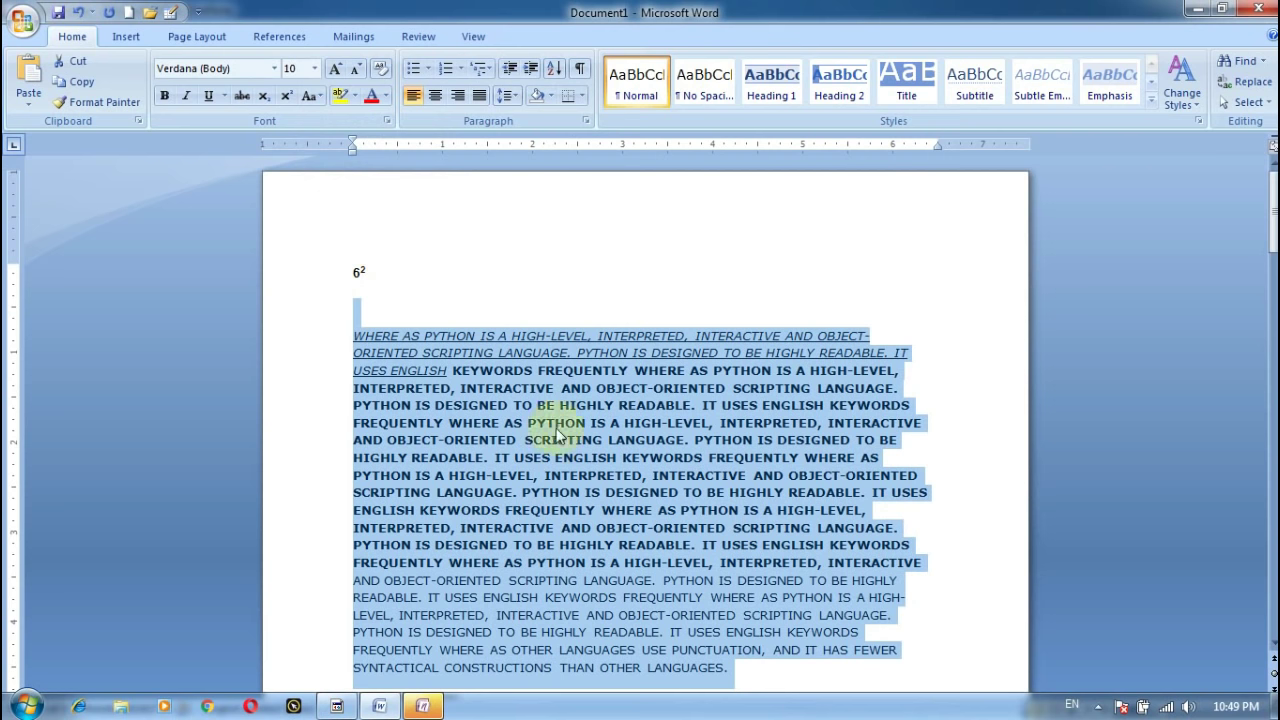
click(320, 95)
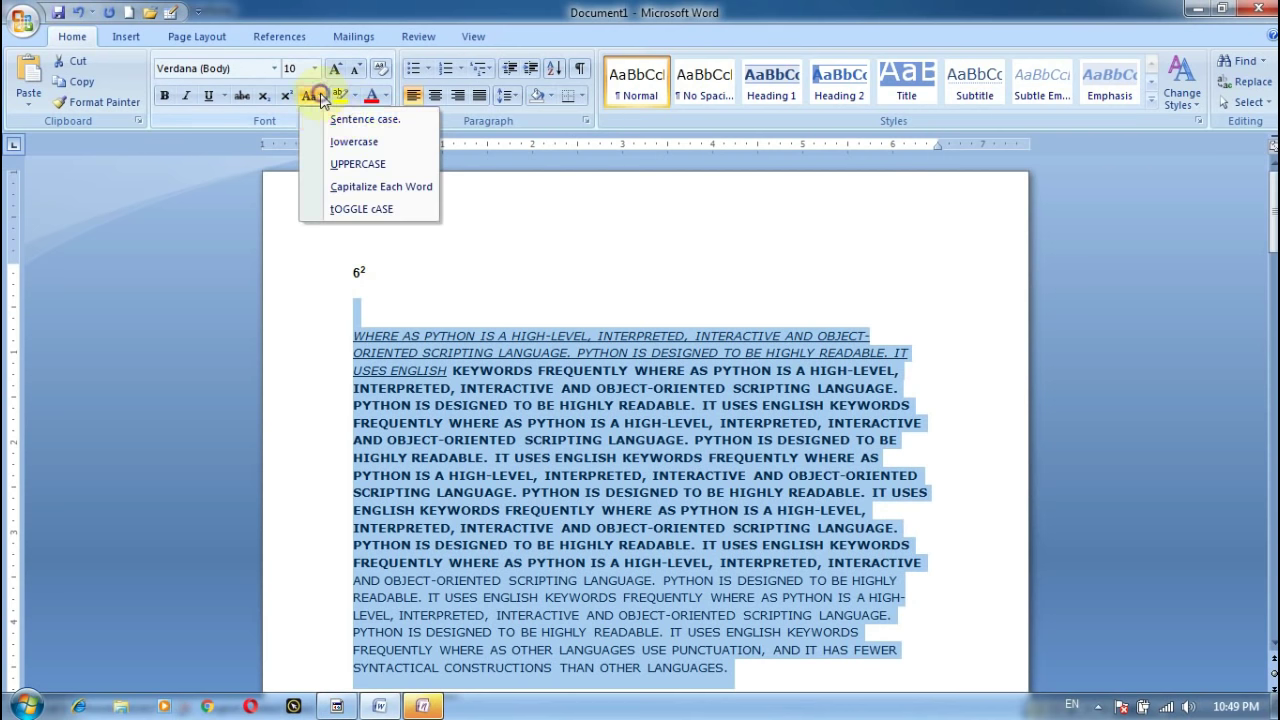
click(334, 114)
click(319, 96)
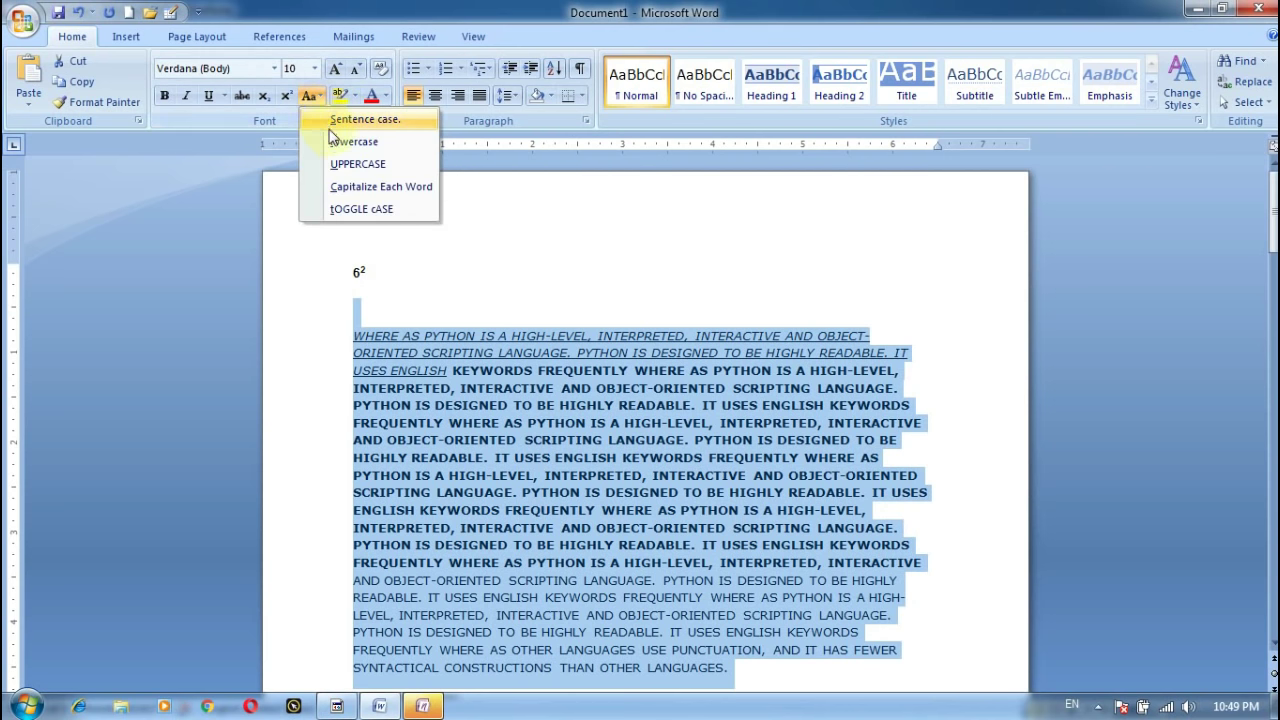
click(345, 137)
click(307, 103)
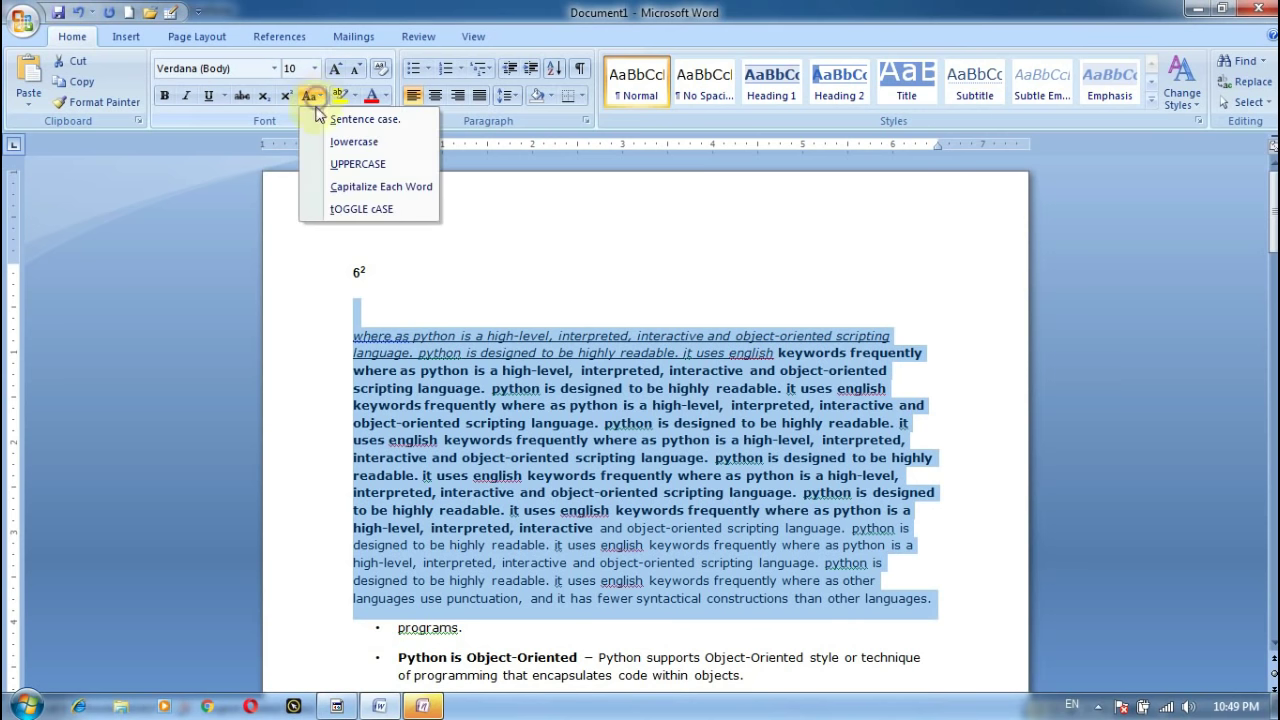
click(354, 189)
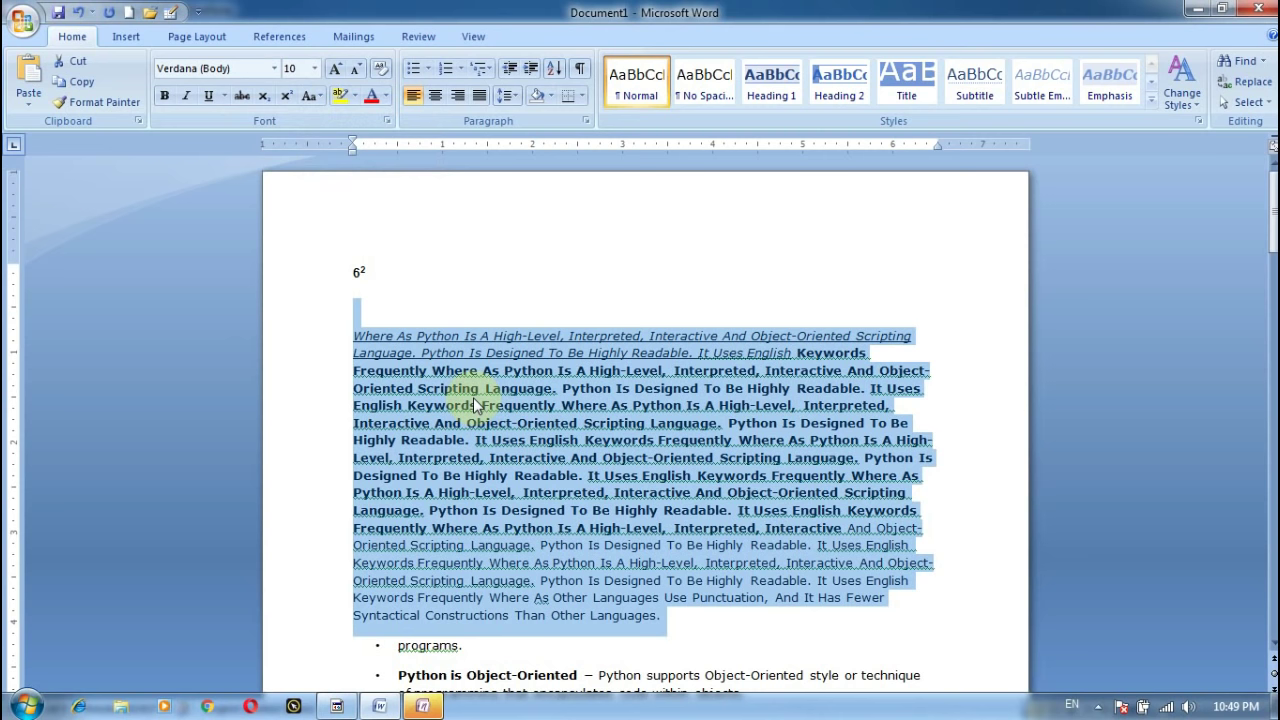
click(309, 96)
click(358, 208)
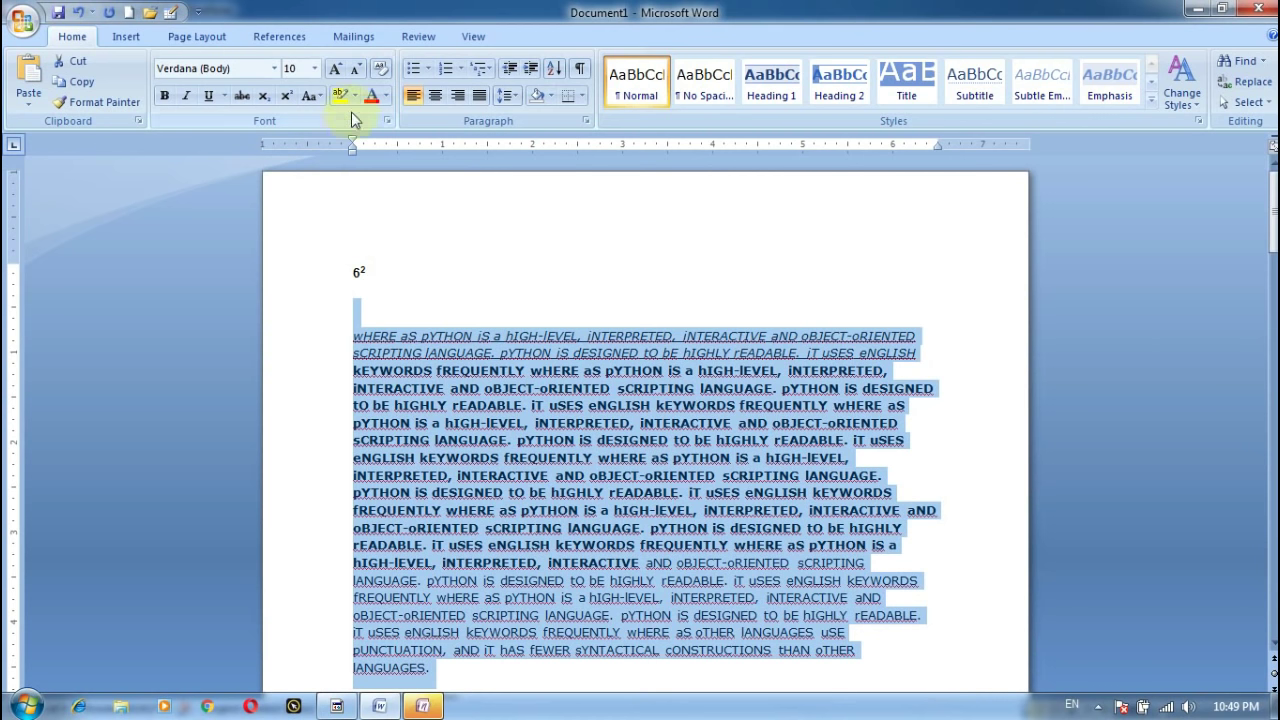
click(315, 68)
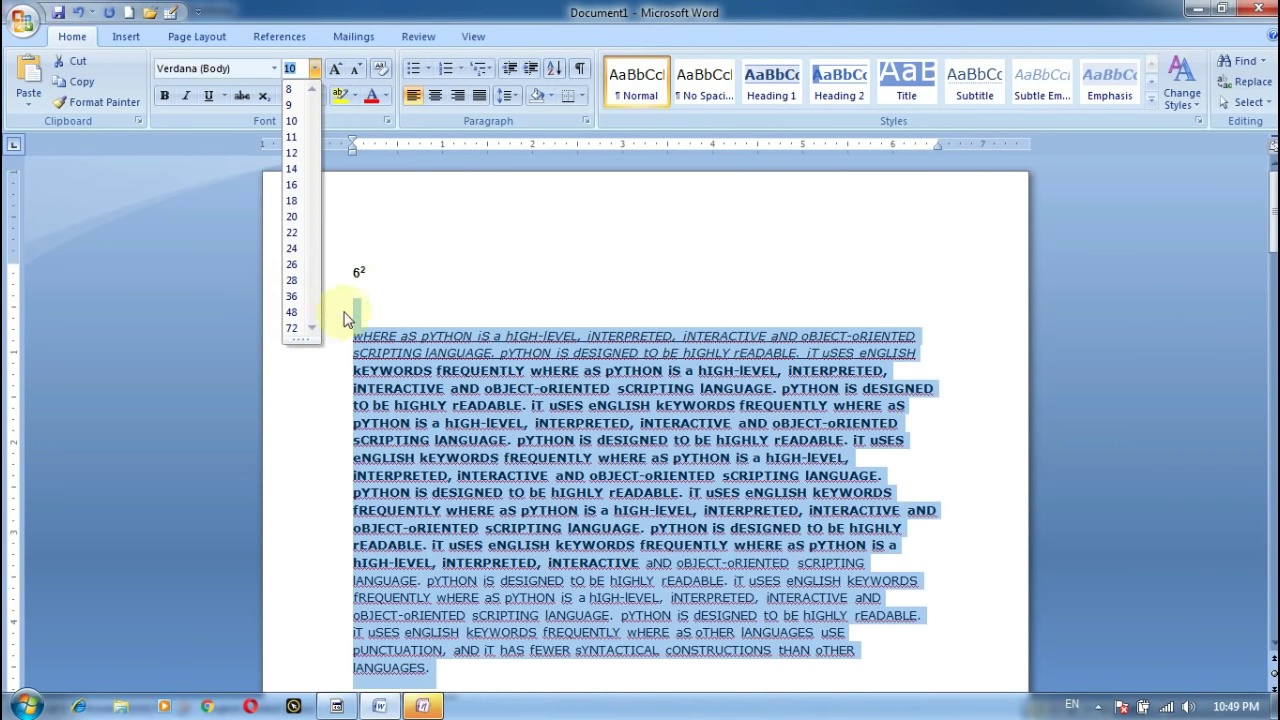
click(451, 258)
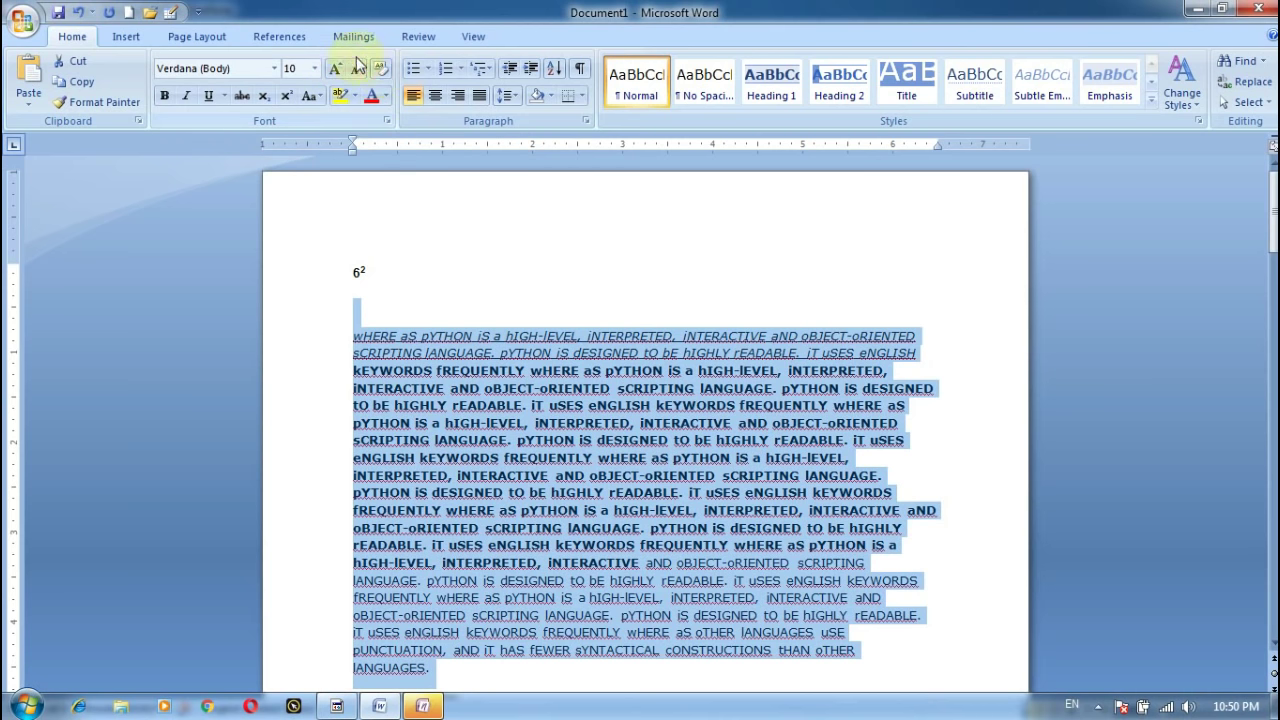
mouse_move(354, 336)
mouse_down()
mouse_move(936, 332)
mouse_move(918, 352)
mouse_up()
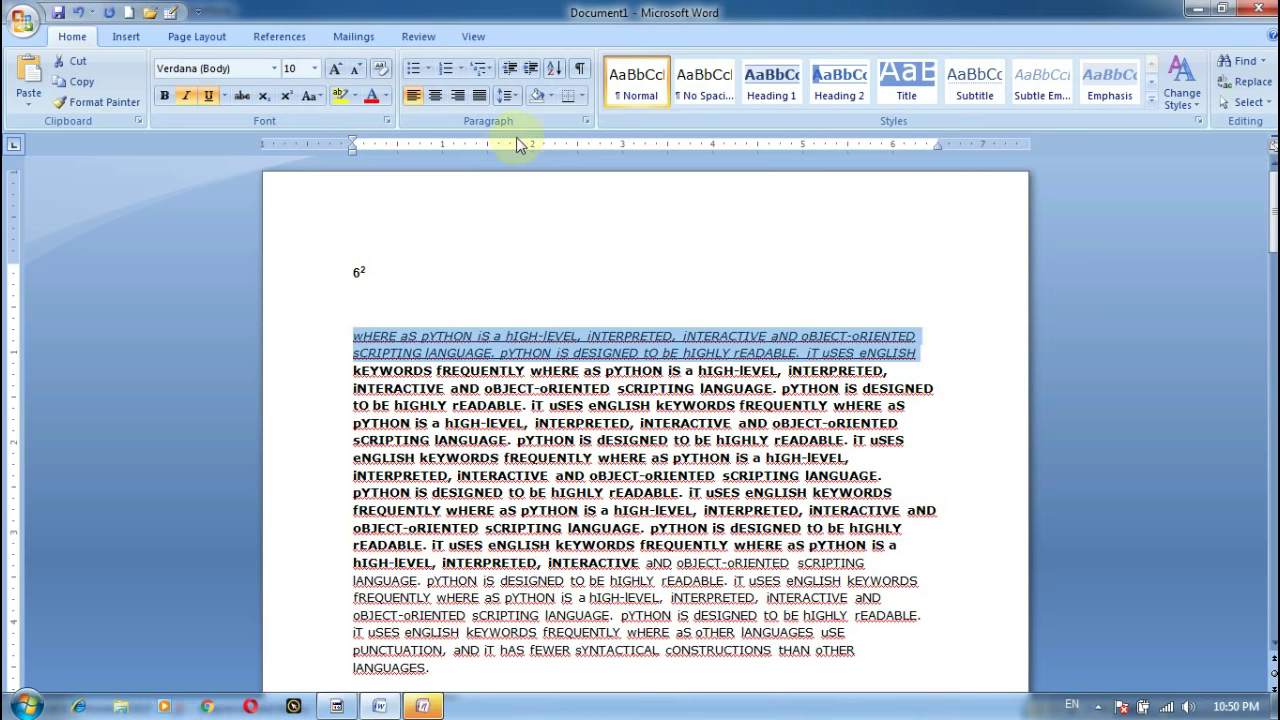
click(336, 68)
click(336, 68)
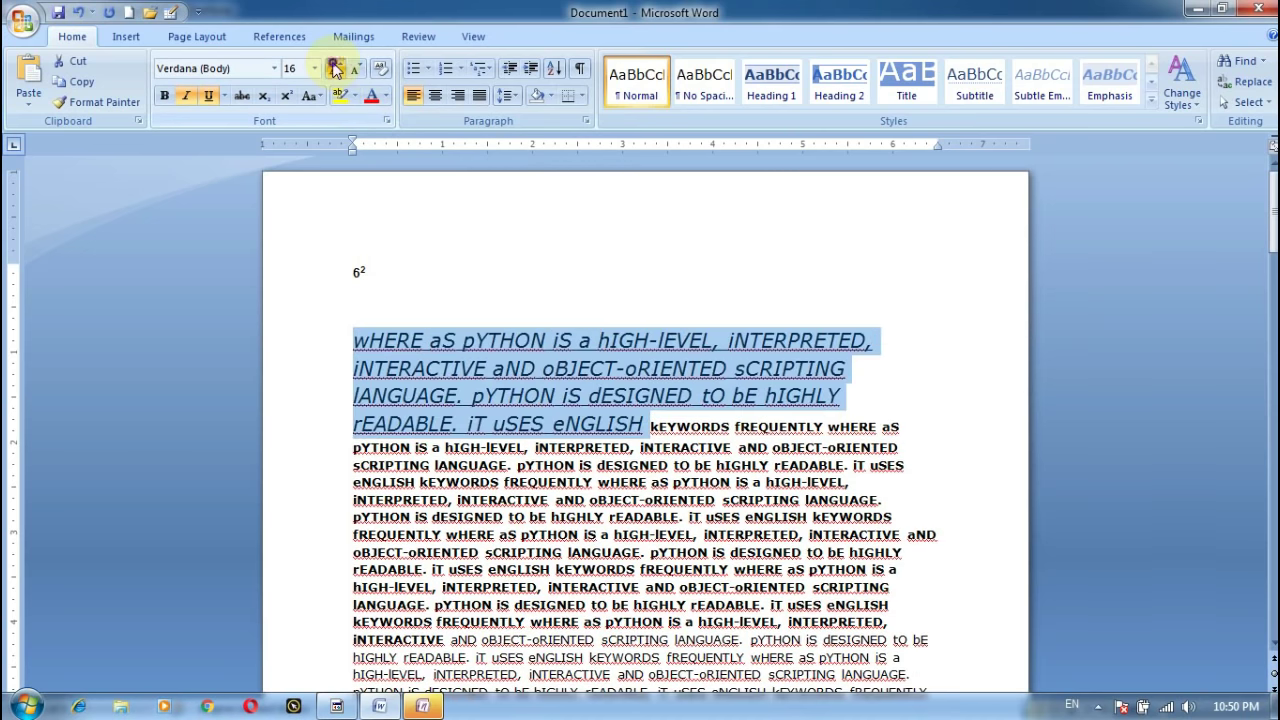
click(336, 68)
click(336, 68)
click(336, 68)
click(336, 68)
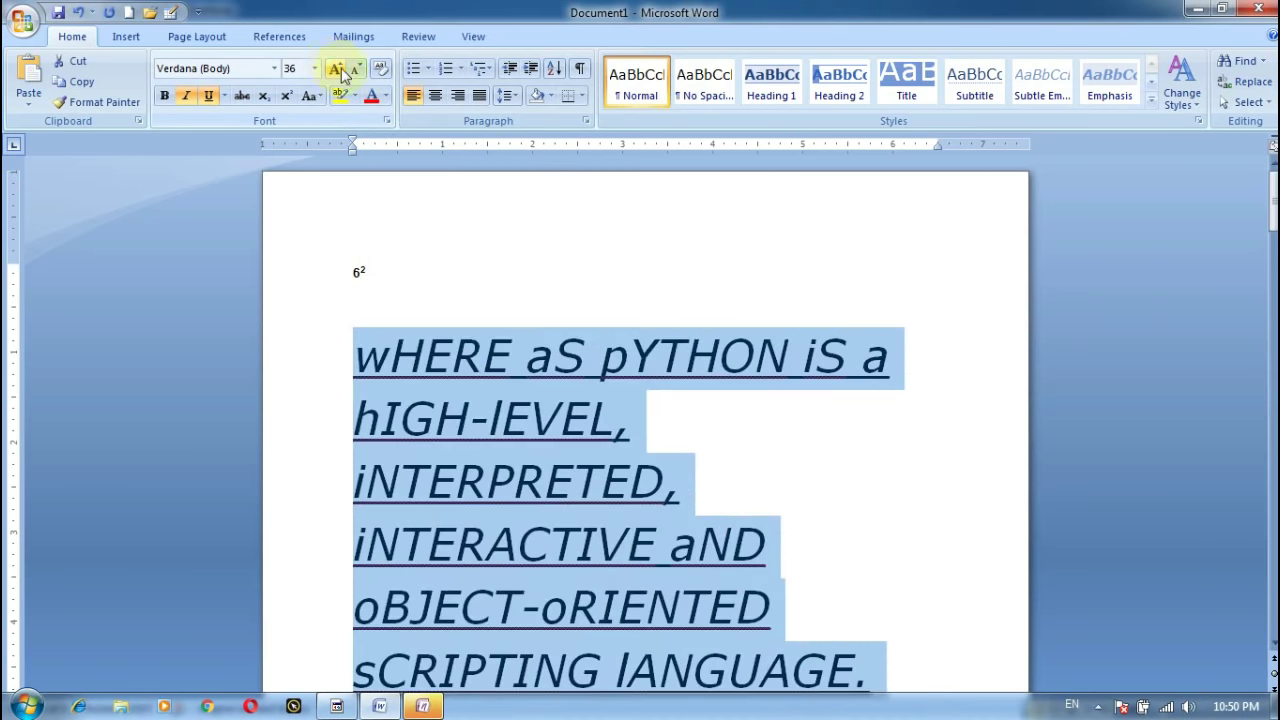
click(353, 70)
click(353, 70)
click(353, 70)
click(353, 70)
click(353, 70)
click(353, 70)
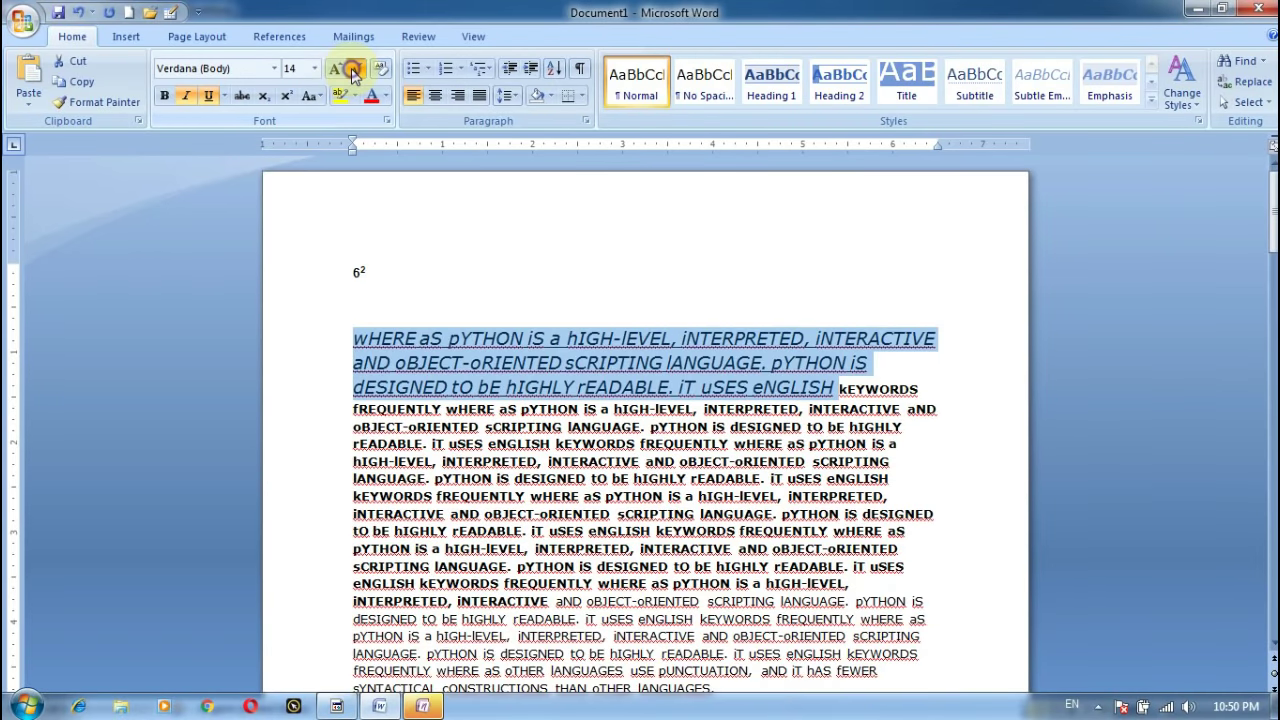
click(353, 70)
click(353, 70)
click(353, 70)
click(573, 343)
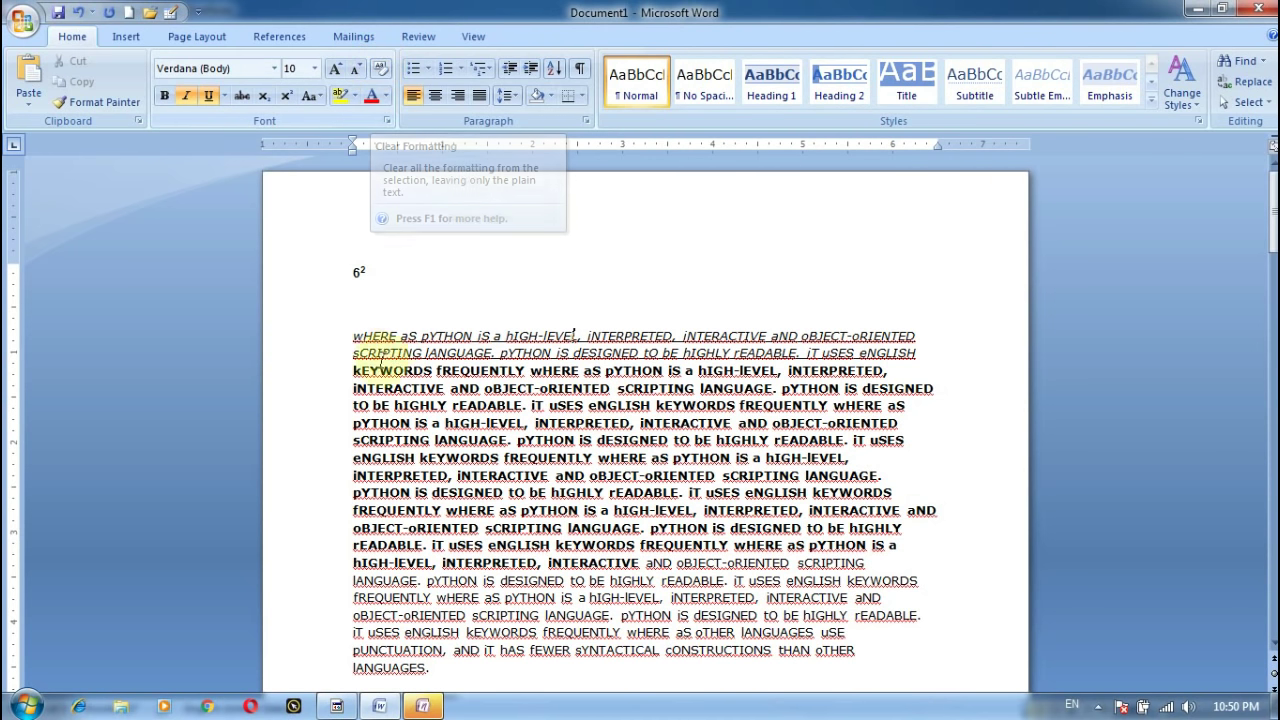
Clear formatting from the opening lines and the bold body text, leaving plain Verdana 11.
drag(352, 334, 908, 348)
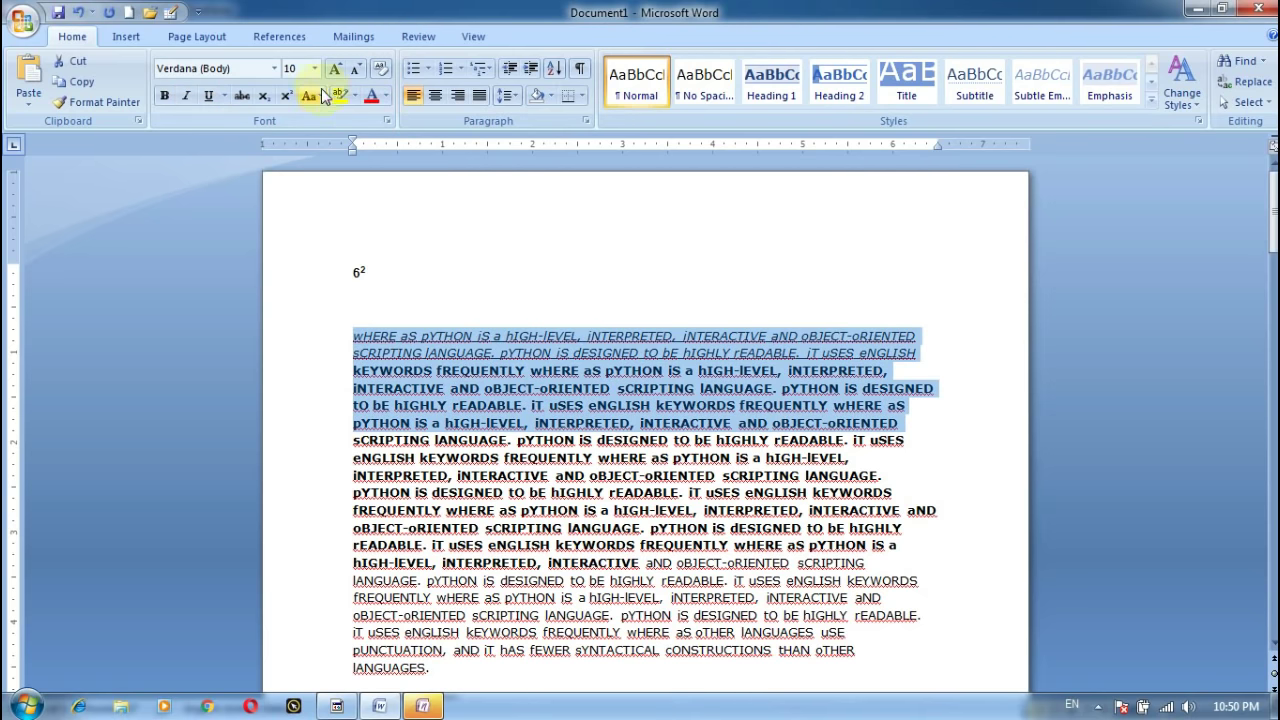
click(380, 69)
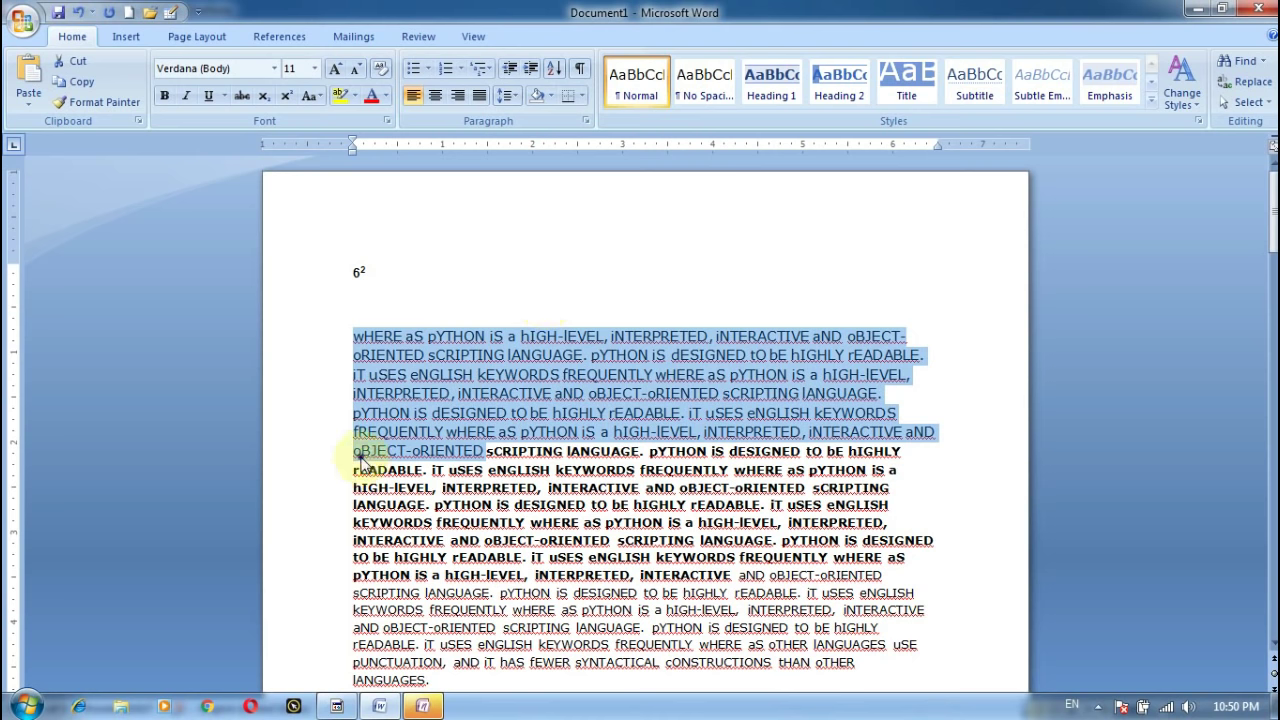
drag(728, 555, 728, 555)
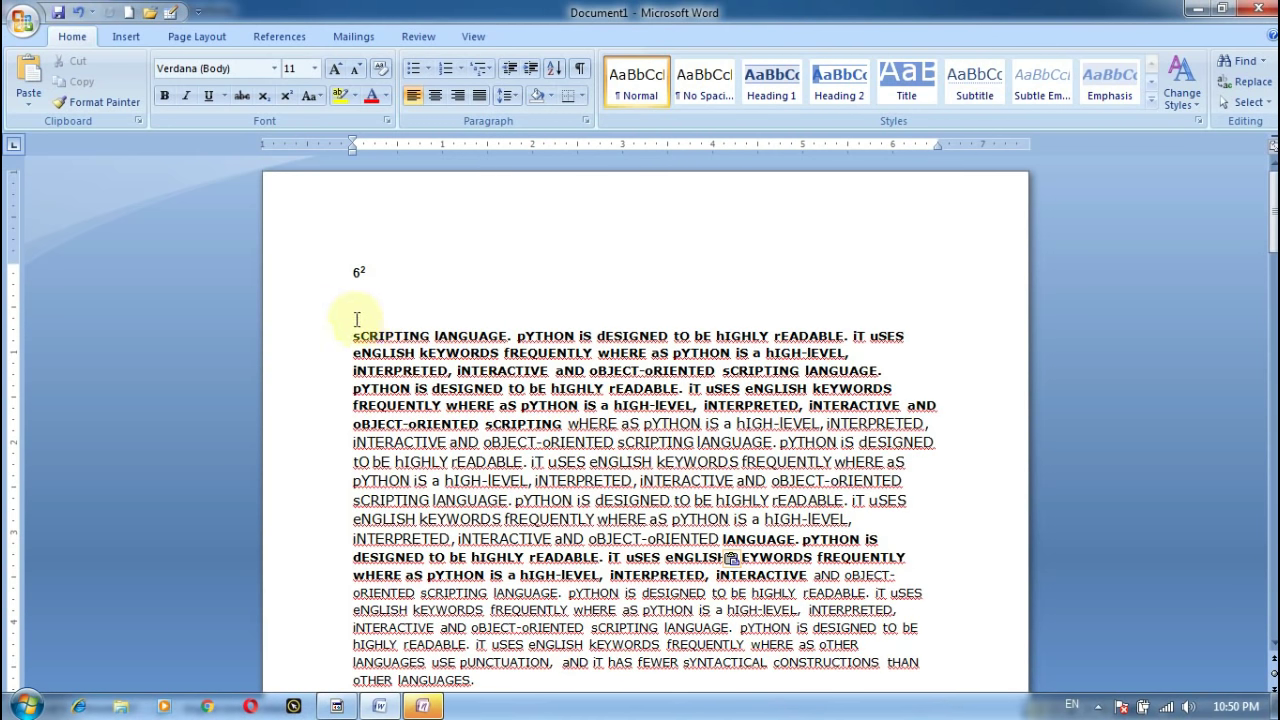
mouse_move(354, 315)
mouse_down()
mouse_move(518, 383)
mouse_move(968, 428)
mouse_up()
click(380, 68)
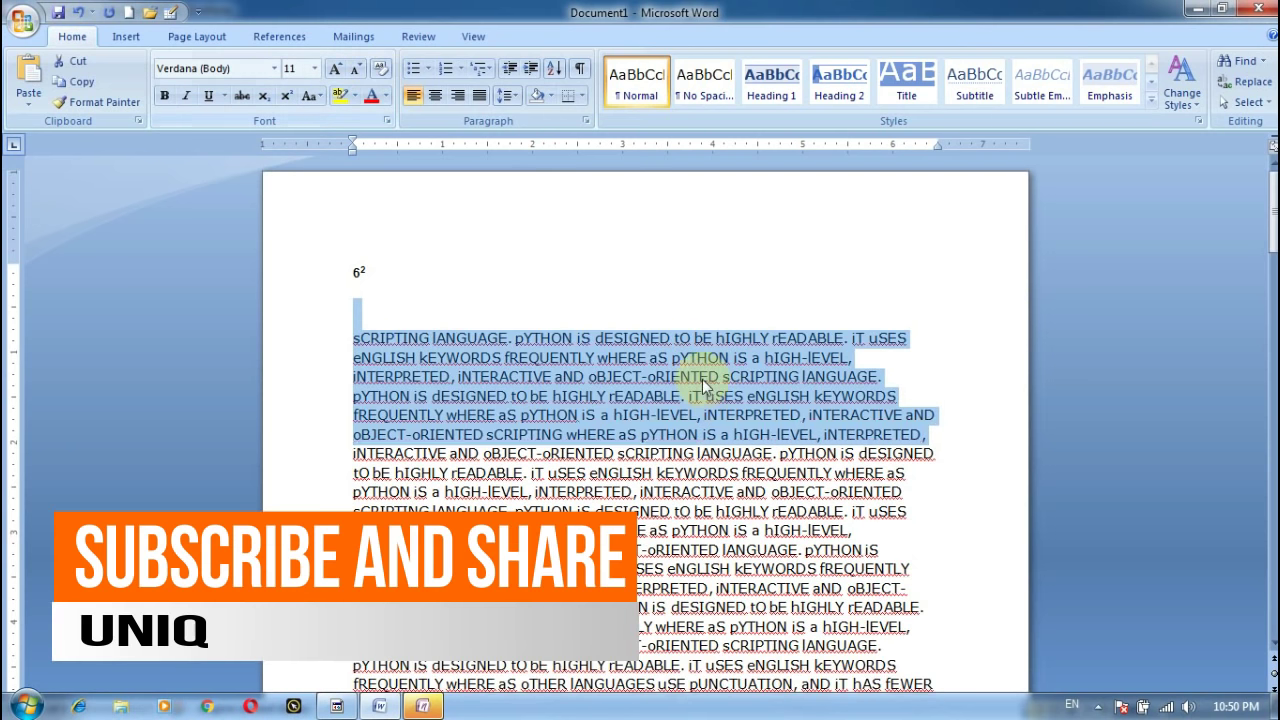
click(686, 534)
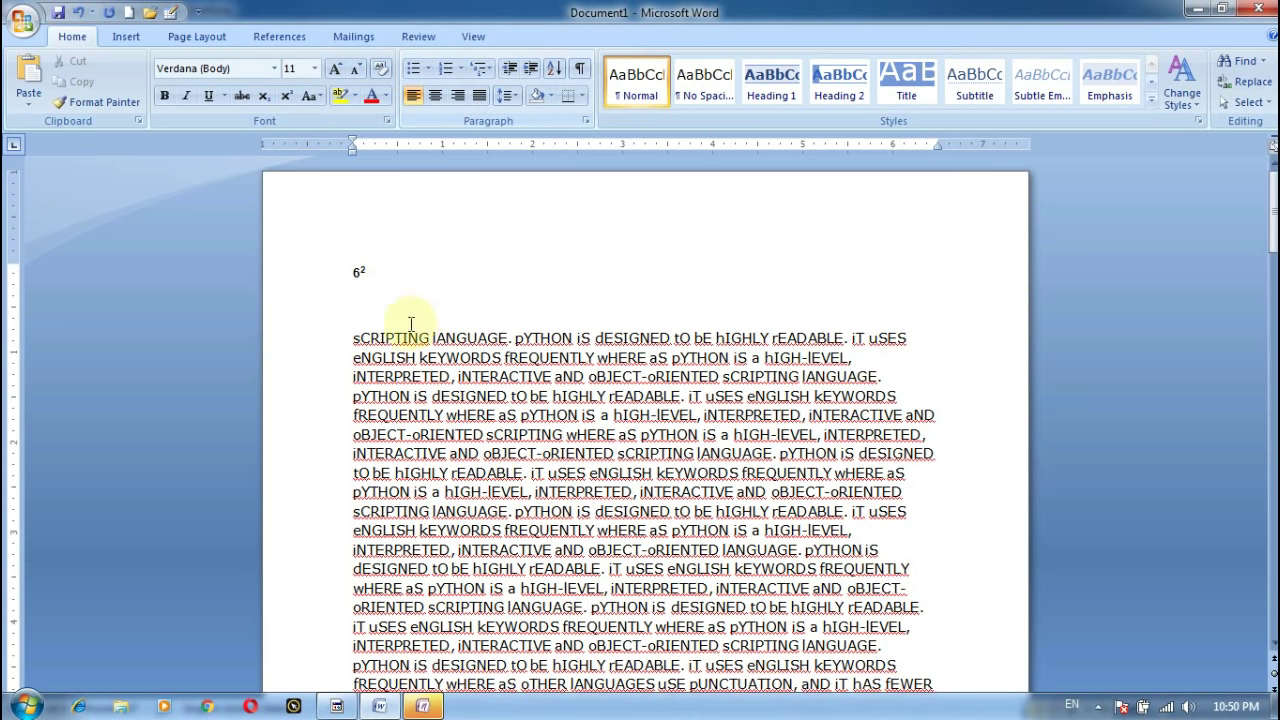
Apply four-diamond bullets to the text and split it after 'rEADABLE.' with empty bullet lines.
click(427, 68)
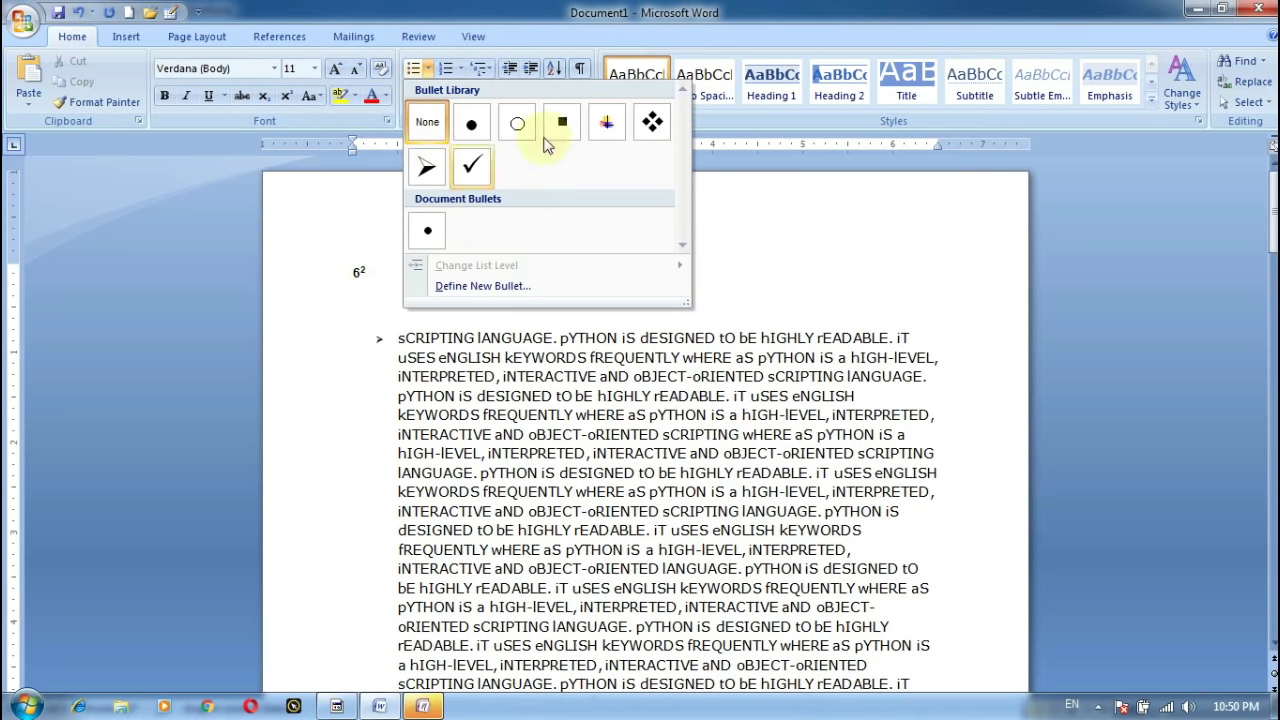
click(652, 122)
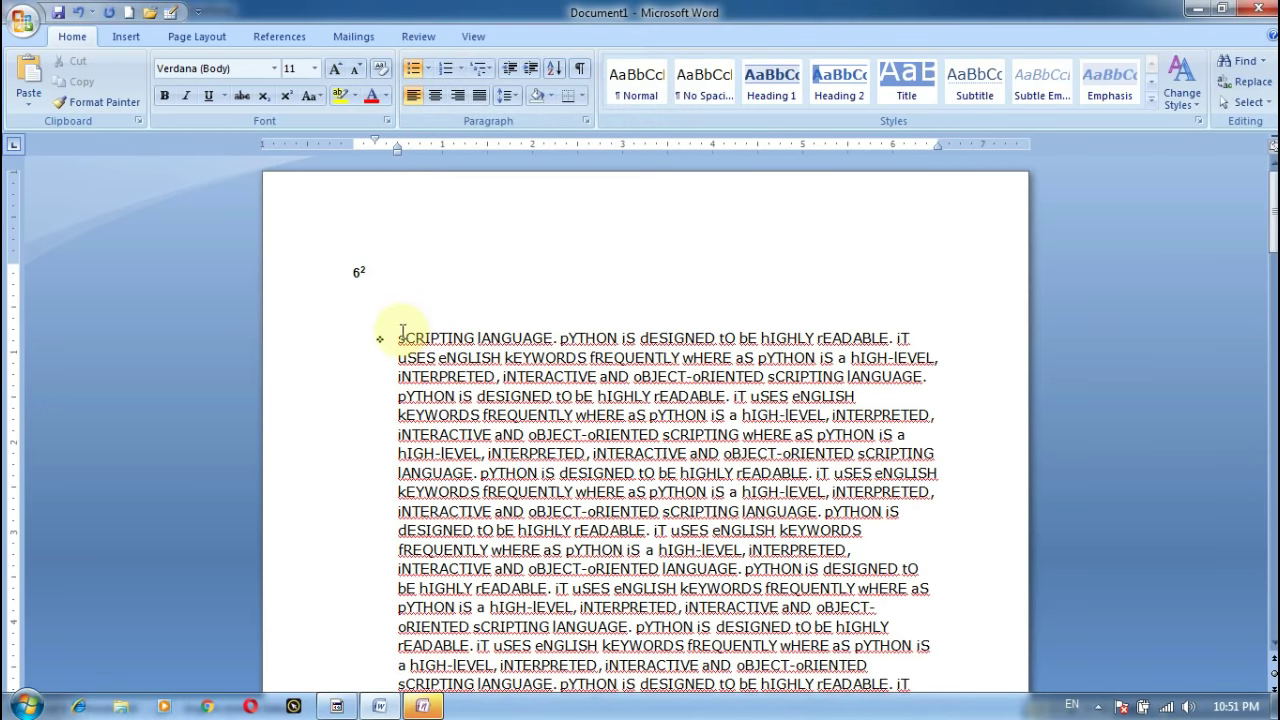
click(893, 338)
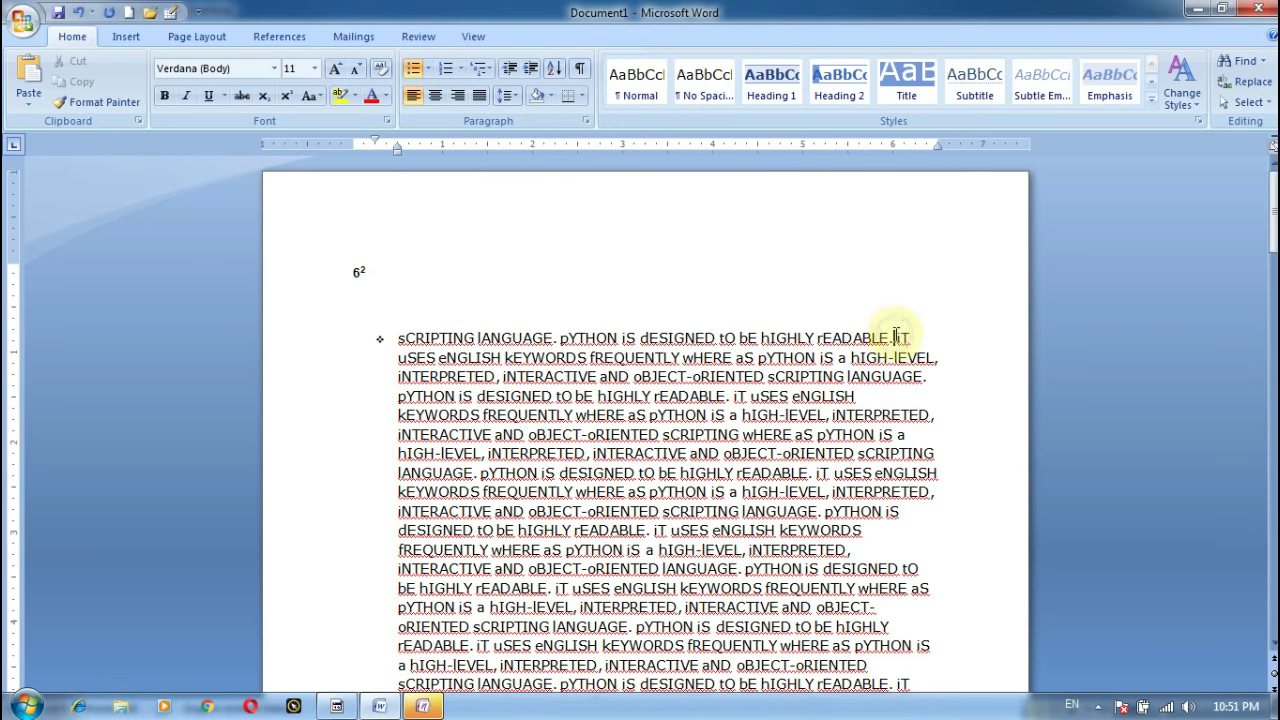
key(Return)
key(Return)
key(Return)
key(Return)
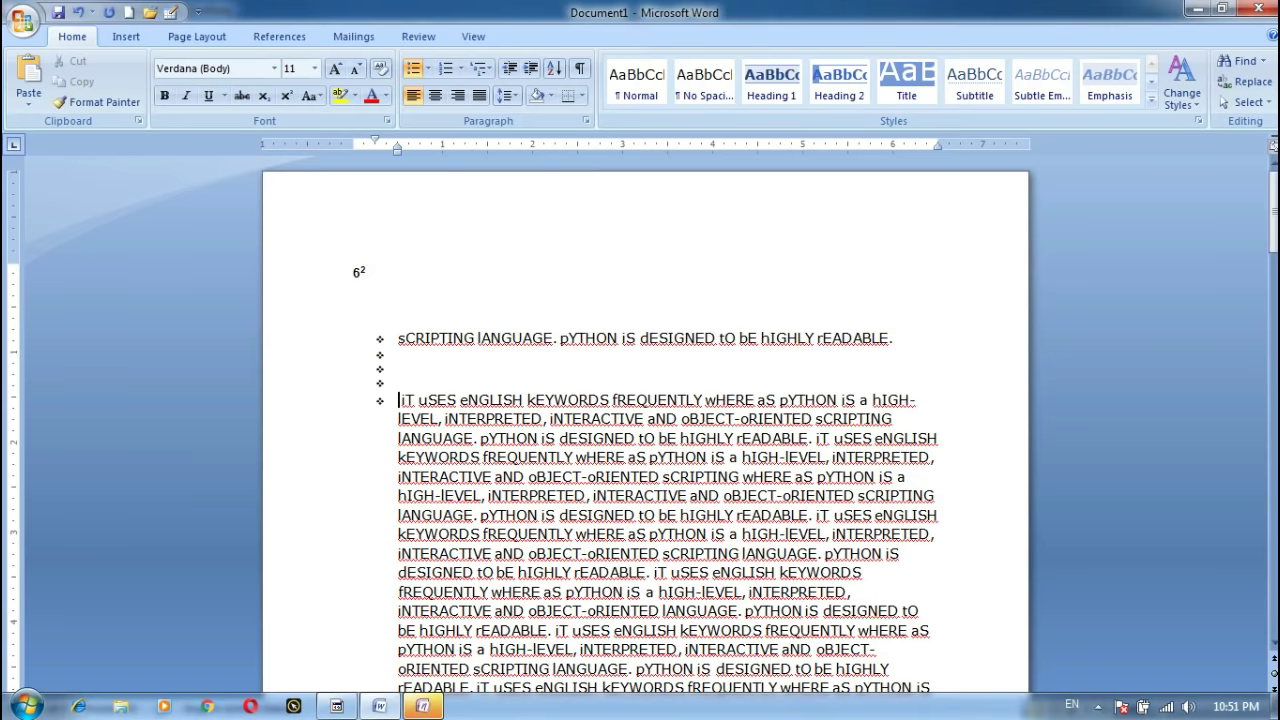
key(Return)
key(Return)
key(Return)
key(Return)
key(Return)
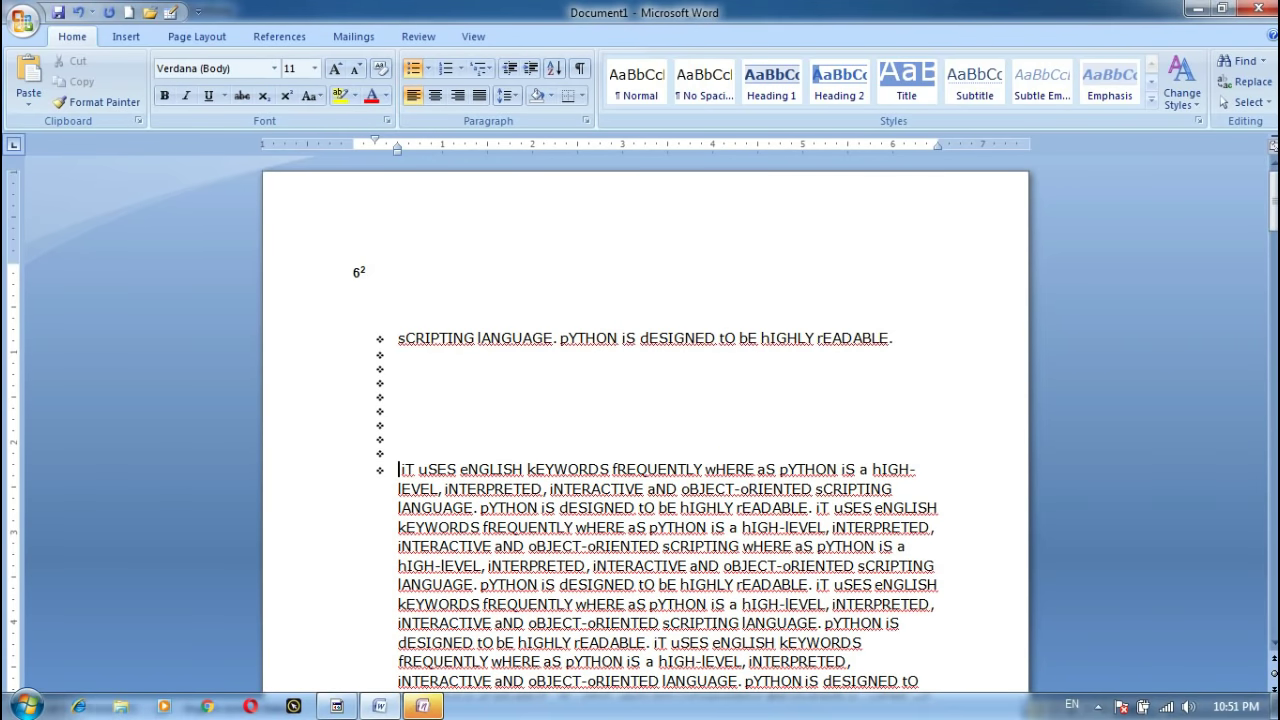
Browse the Bullets and Numbering galleries again without changing anything.
click(429, 69)
click(886, 271)
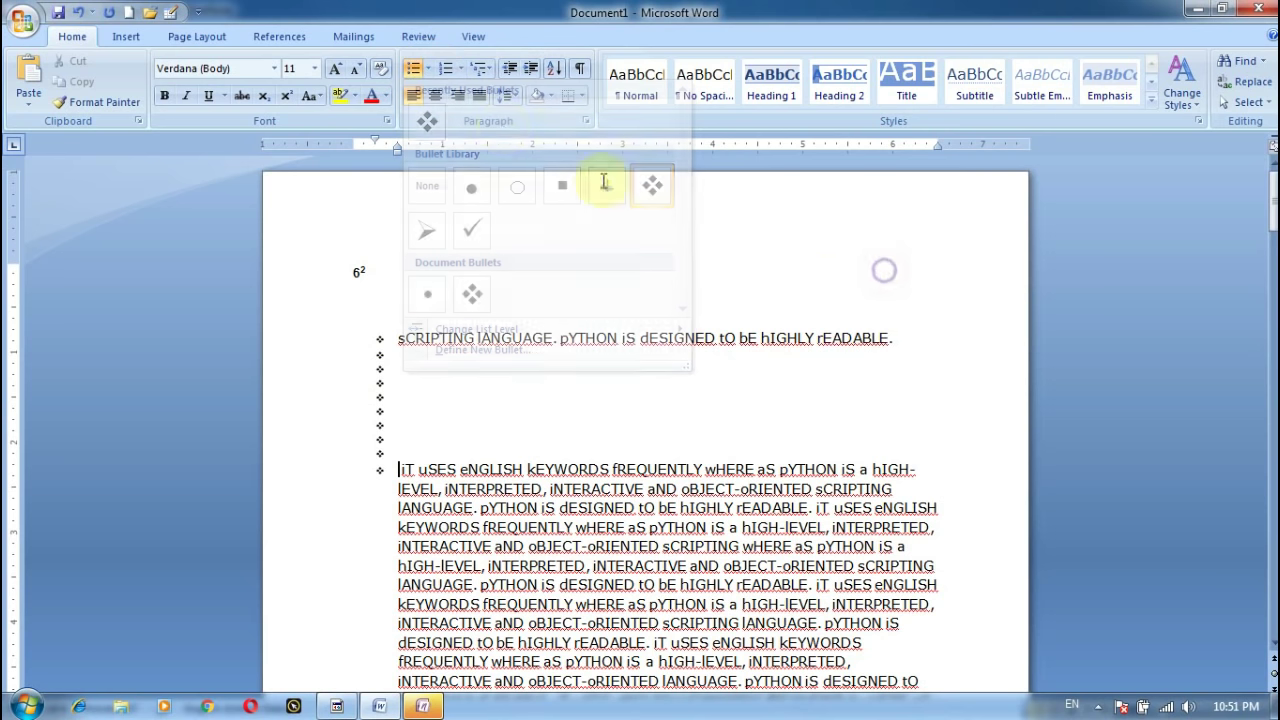
click(464, 70)
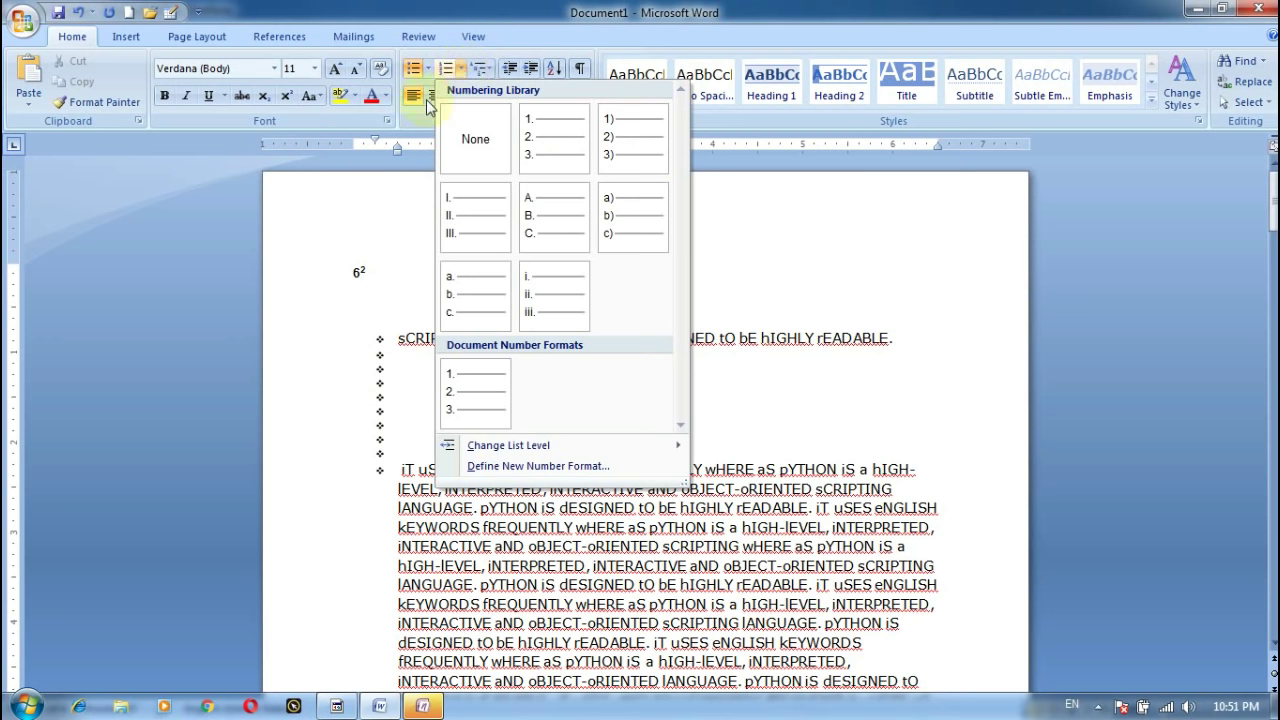
click(371, 323)
Select the sCRIPTING line and the empty bullets and letter them a) b) c).
drag(374, 337, 404, 440)
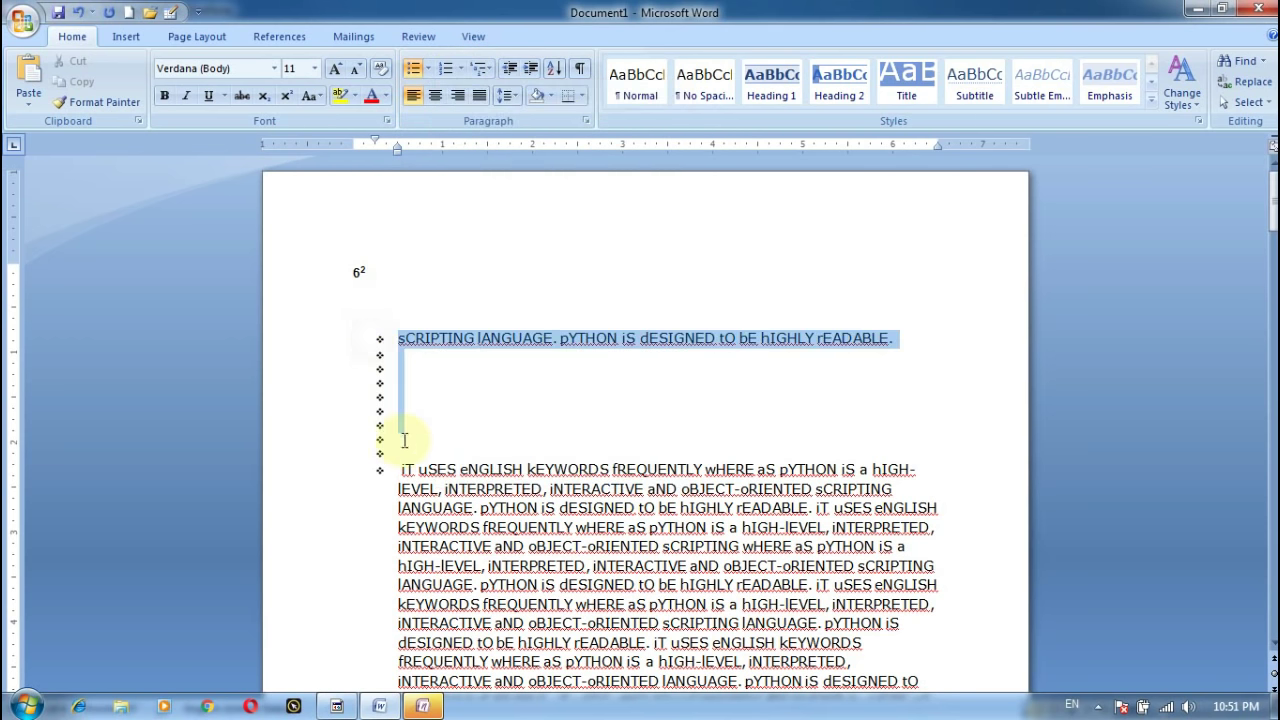
click(459, 69)
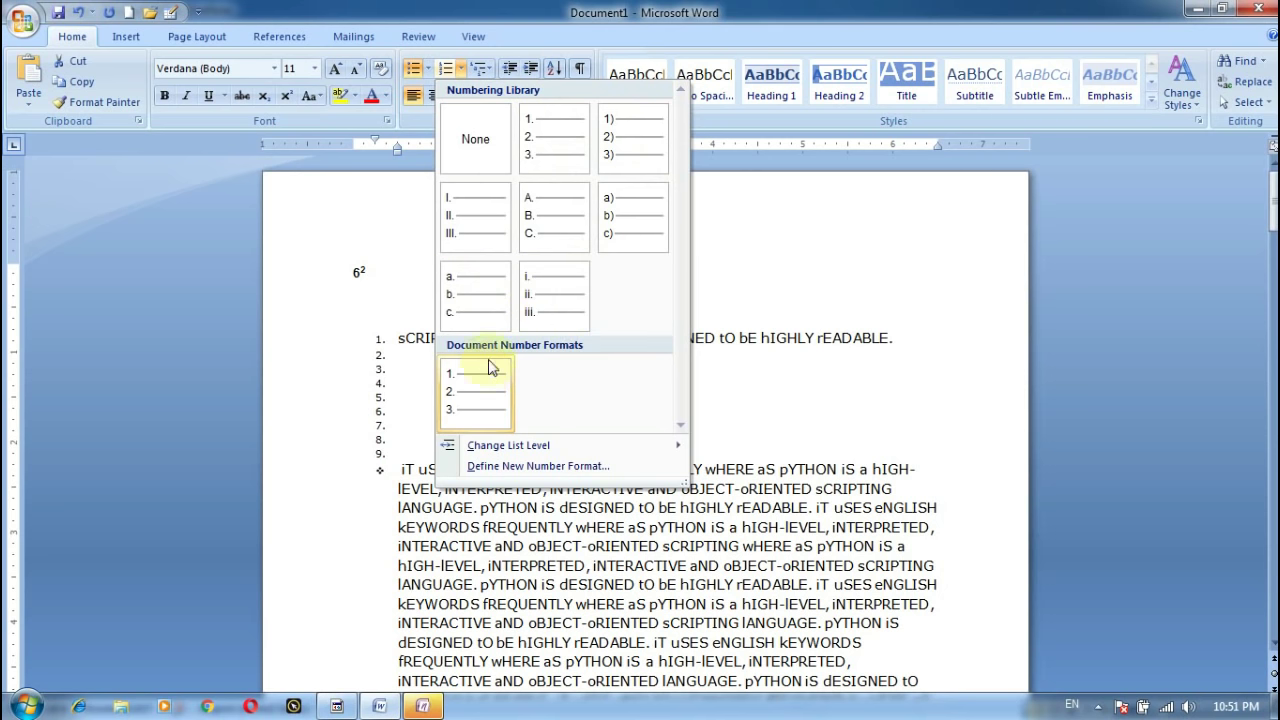
click(612, 224)
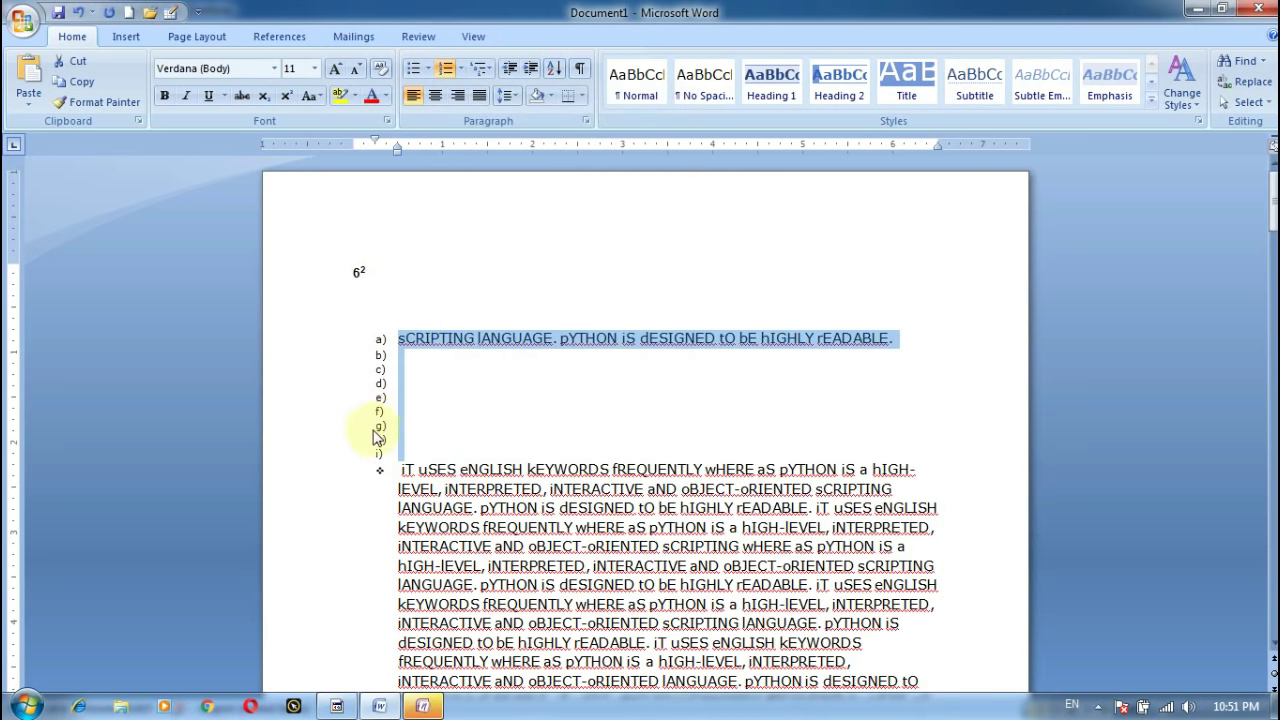
Apply the Article I. multilevel list style to the lettered lines, then select the Article block.
click(490, 70)
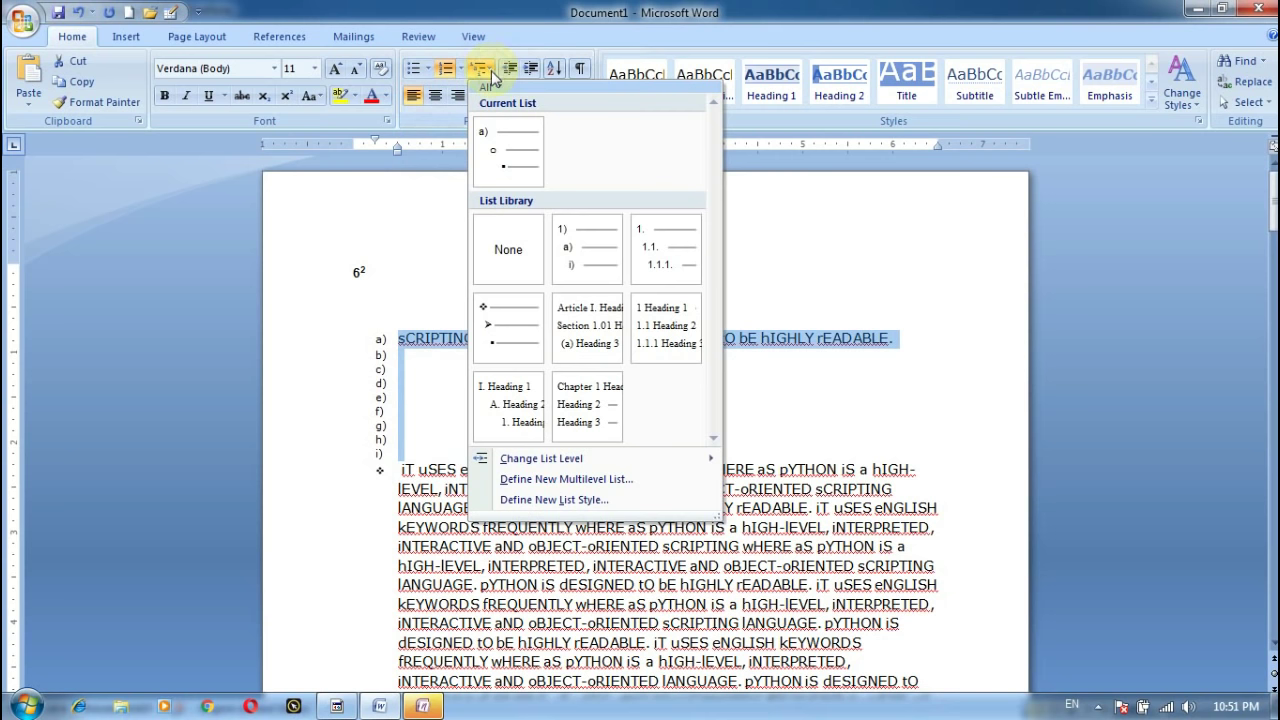
click(284, 280)
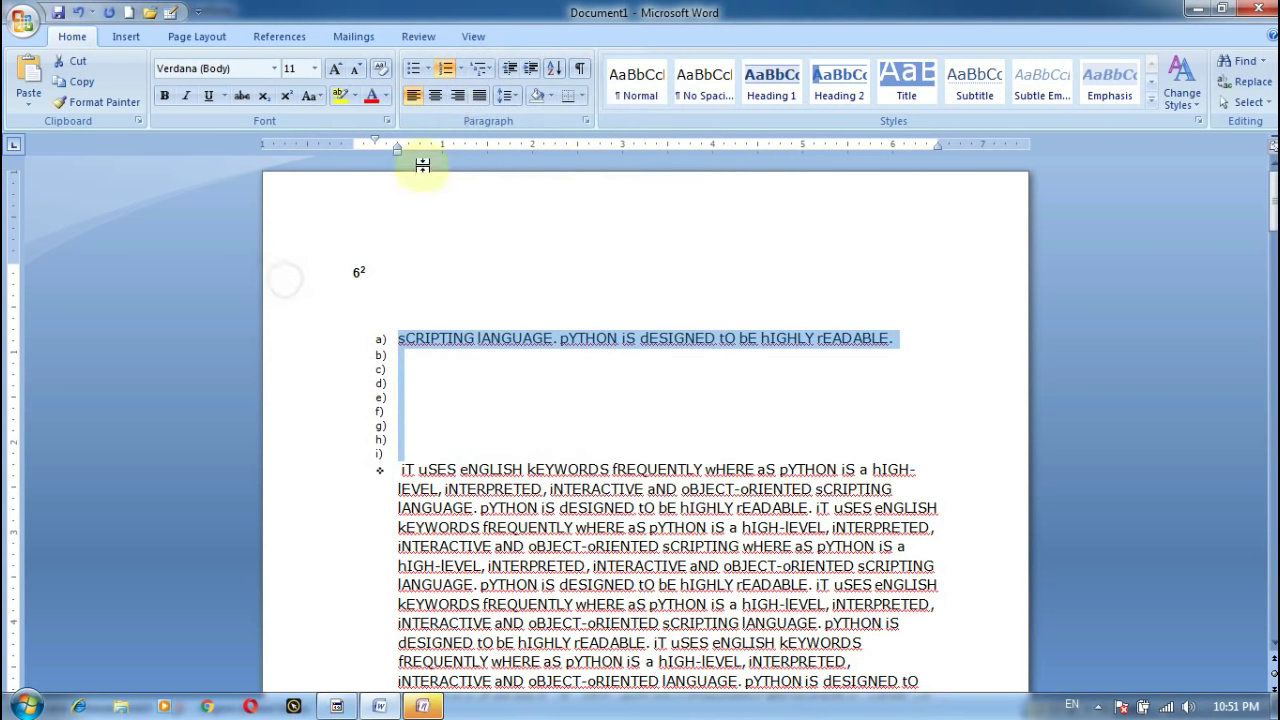
click(484, 70)
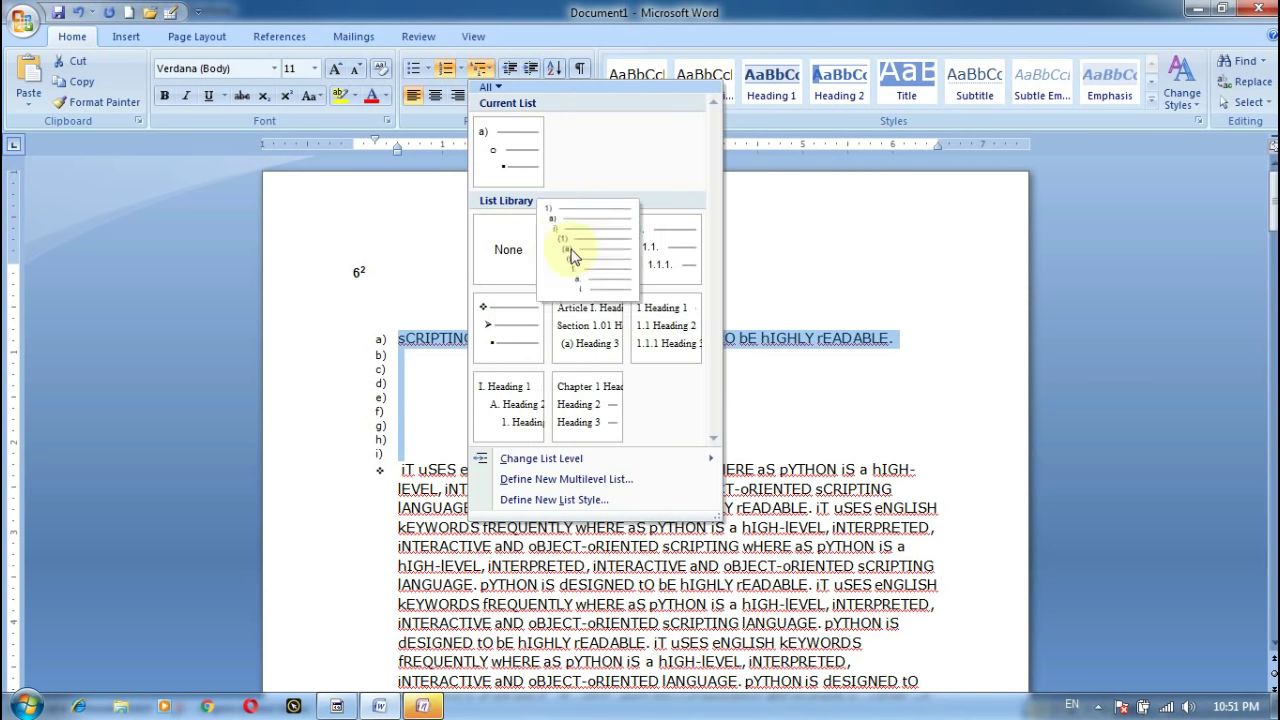
click(568, 358)
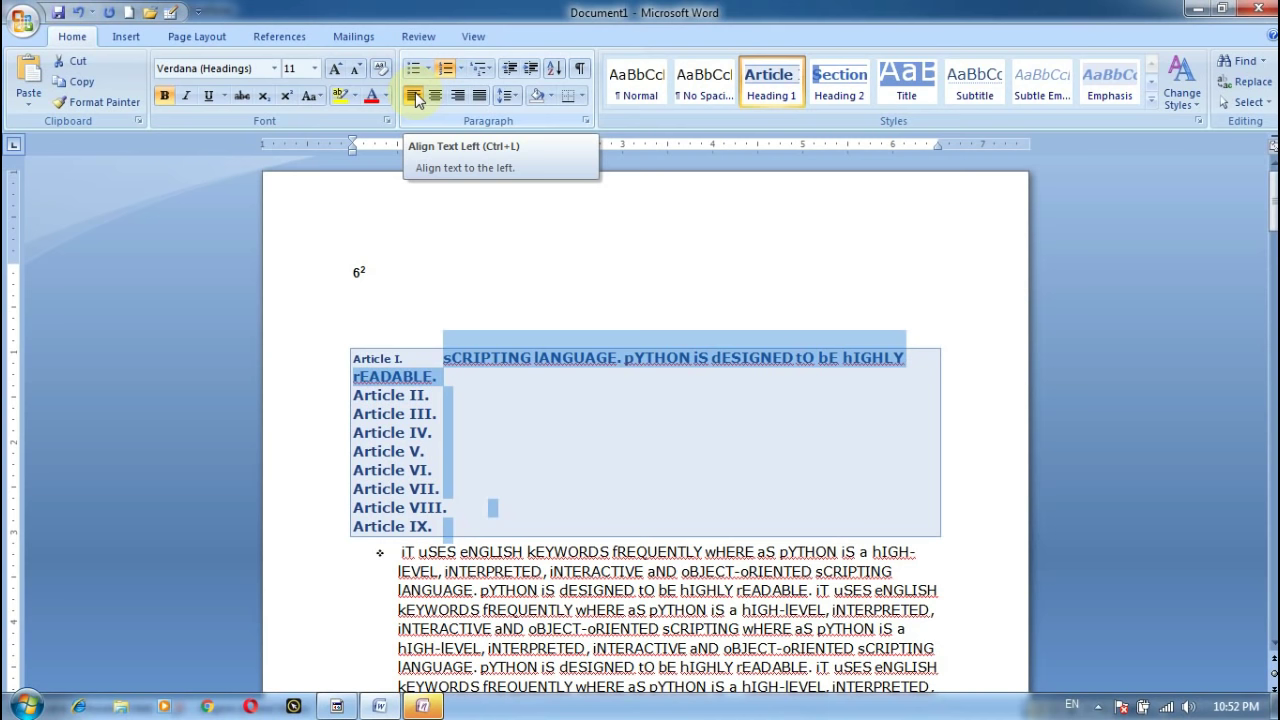
click(666, 608)
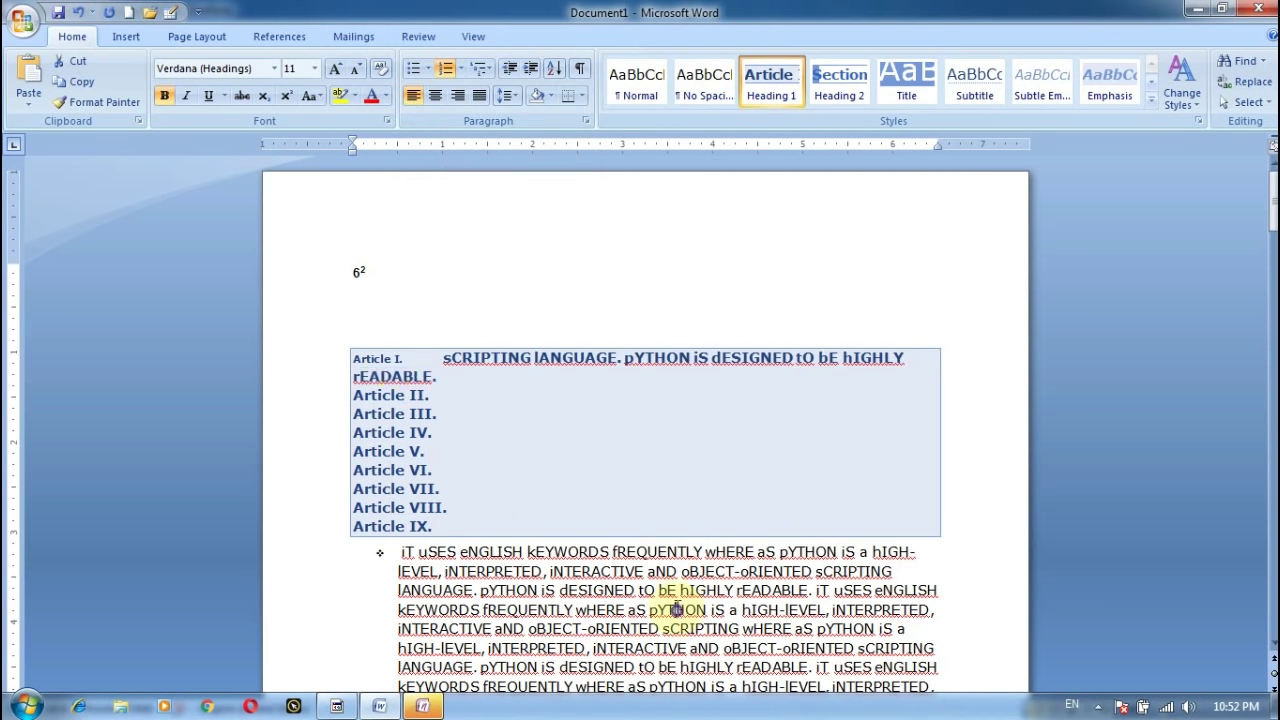
drag(524, 508, 323, 337)
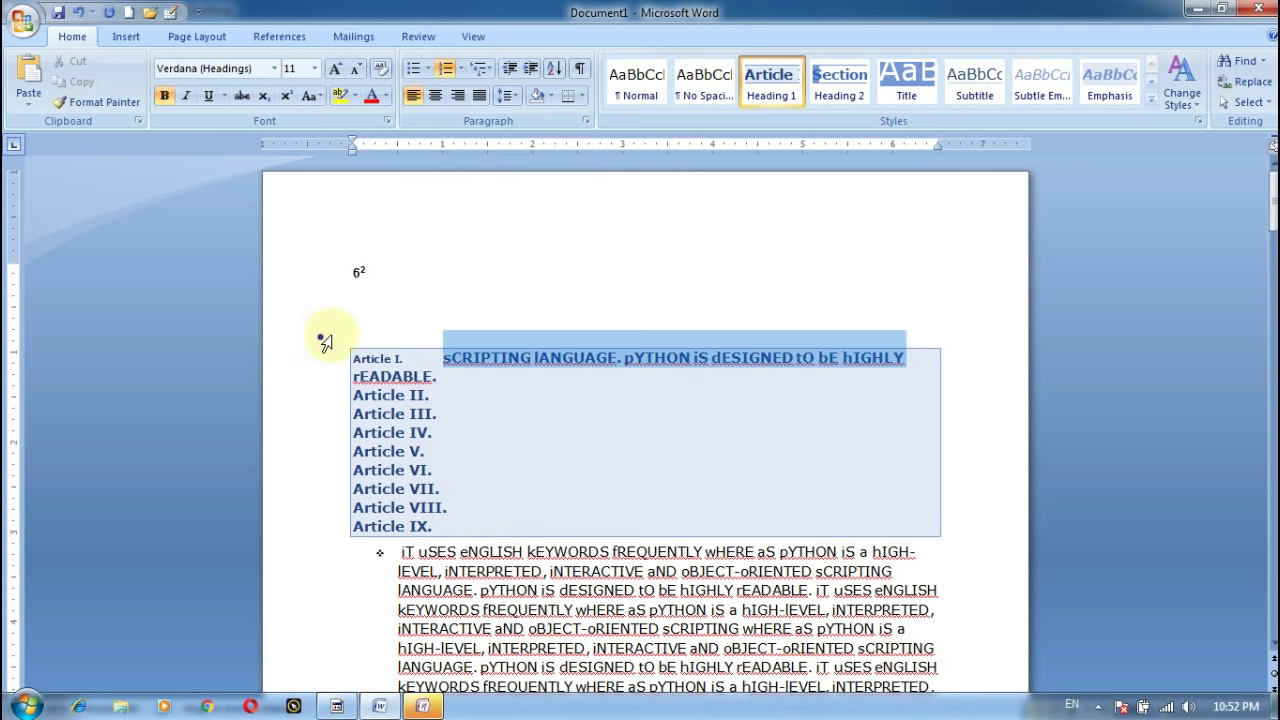
Delete the Article list and split the first bullet after 'iNTERACTIVE' with two empty bullets.
key(BackSpace)
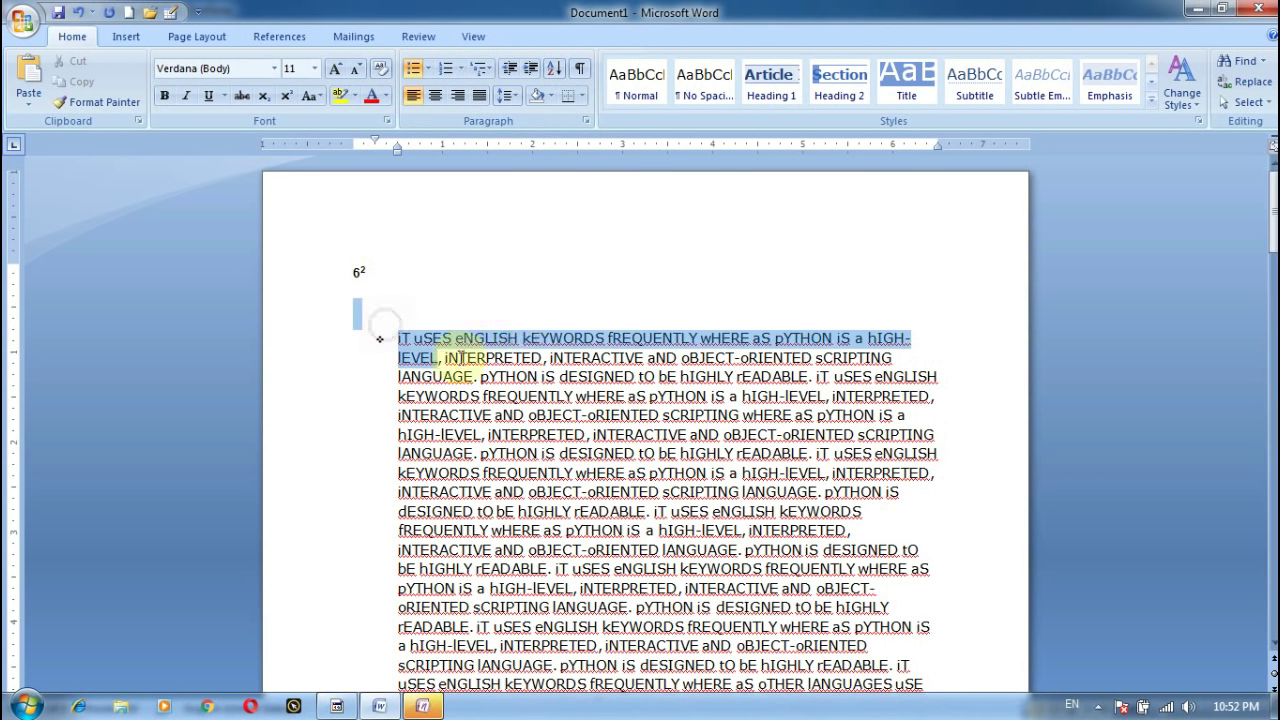
drag(360, 314, 626, 355)
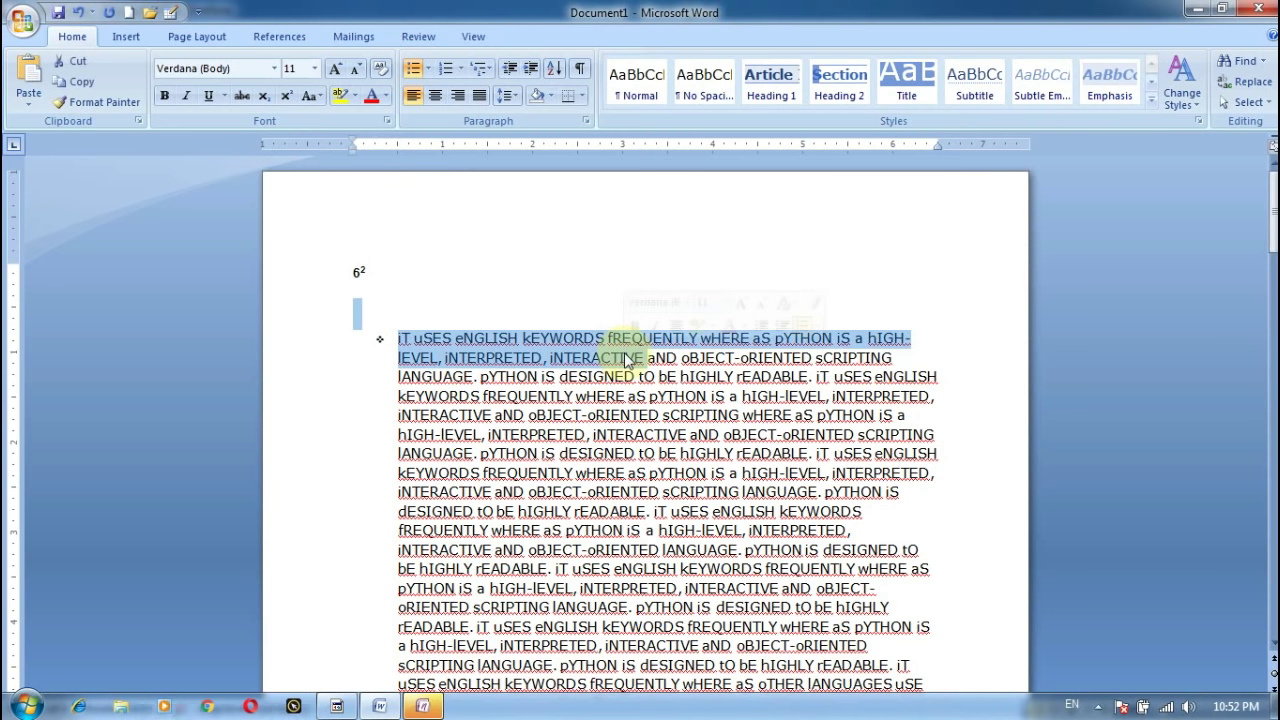
key(Right)
key(Return)
key(Return)
key(Return)
key(Return)
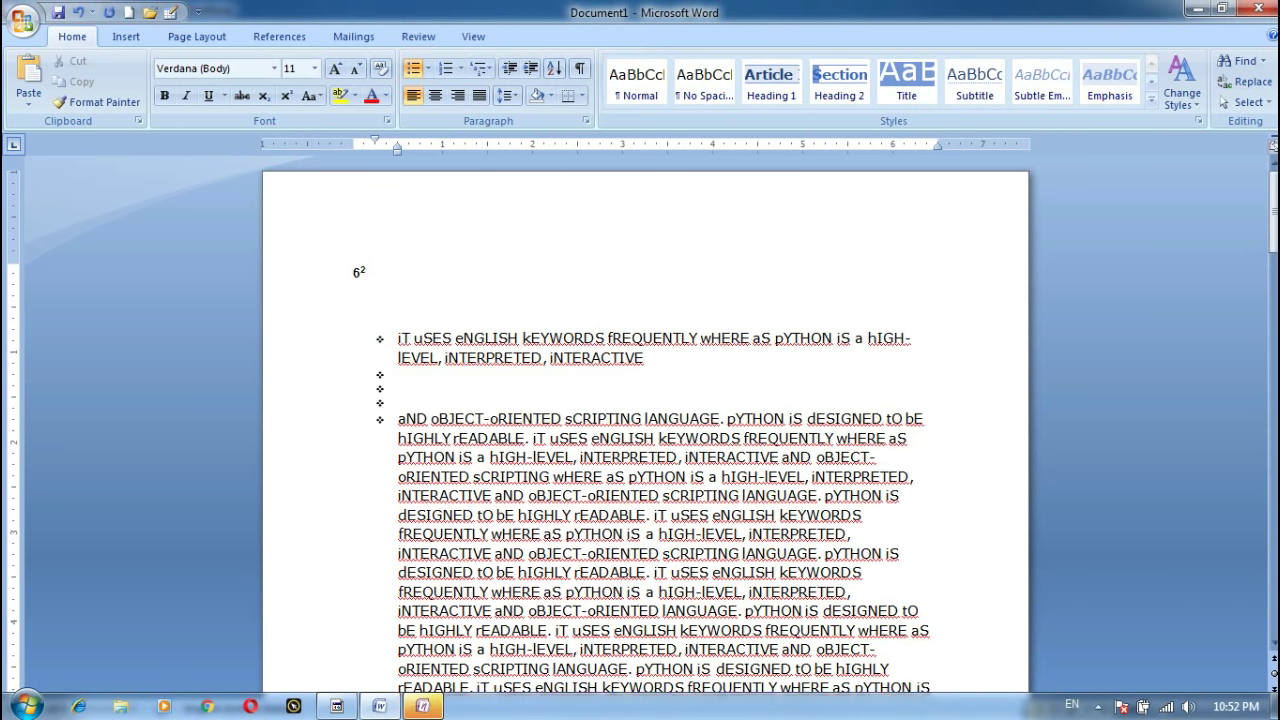
key(Return)
key(Return)
key(Return)
Justify the first bullet paragraph, after trying centre and right alignment.
drag(652, 368, 451, 303)
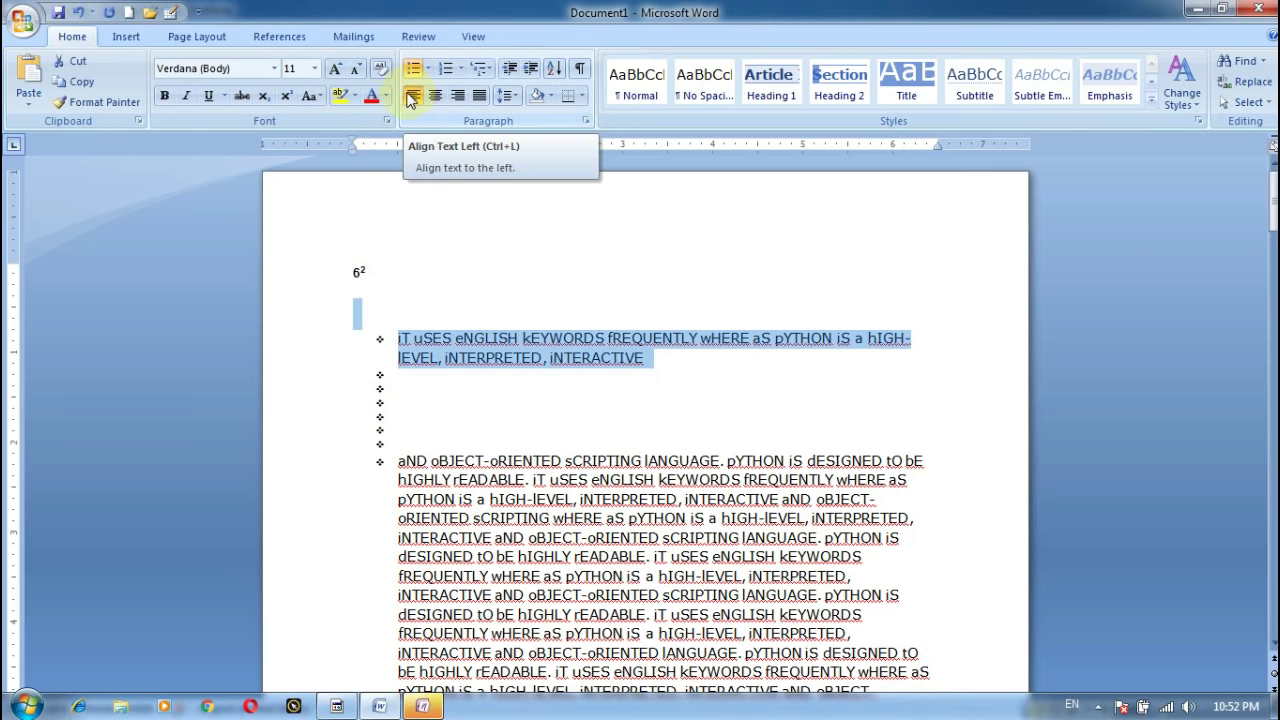
key(ctrl+j)
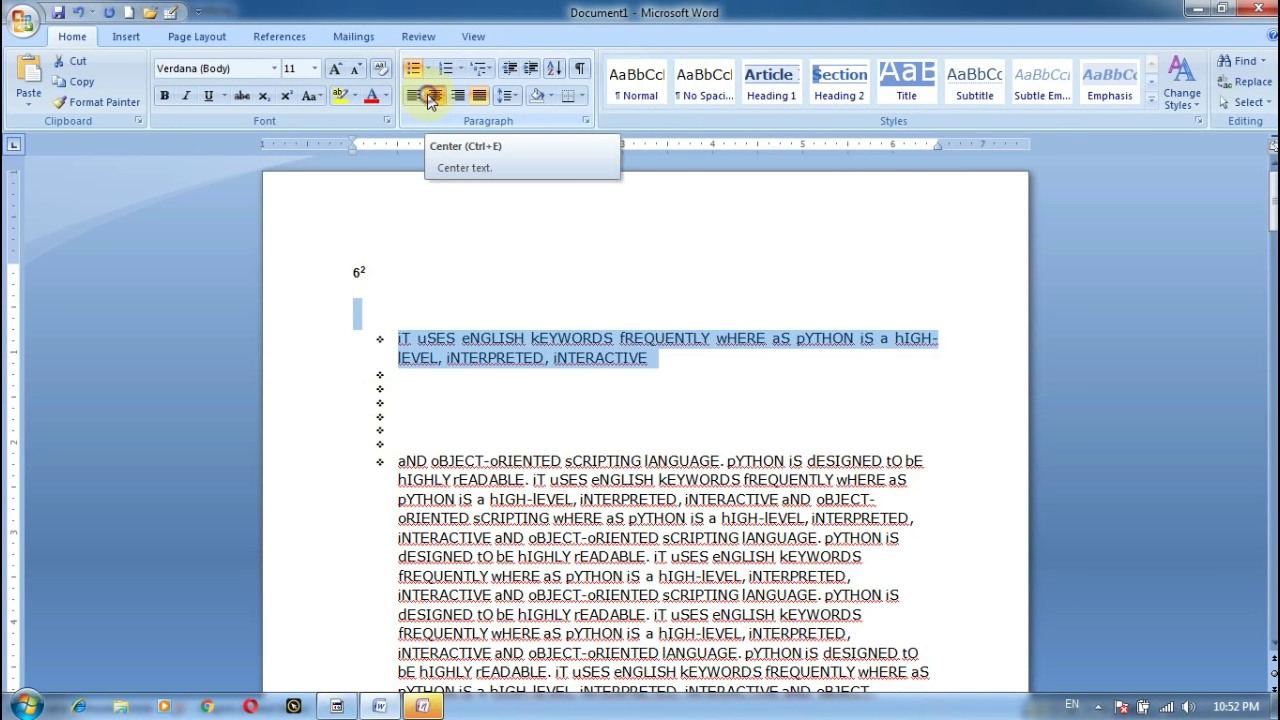
click(428, 97)
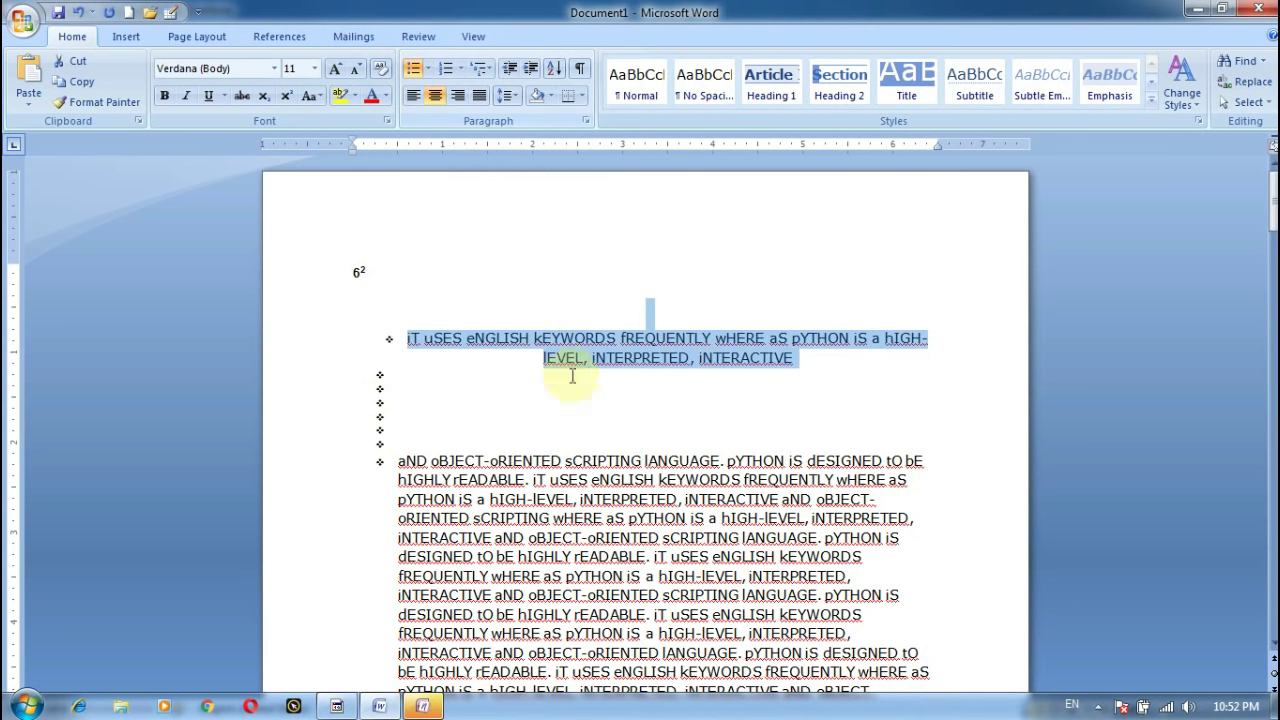
click(459, 95)
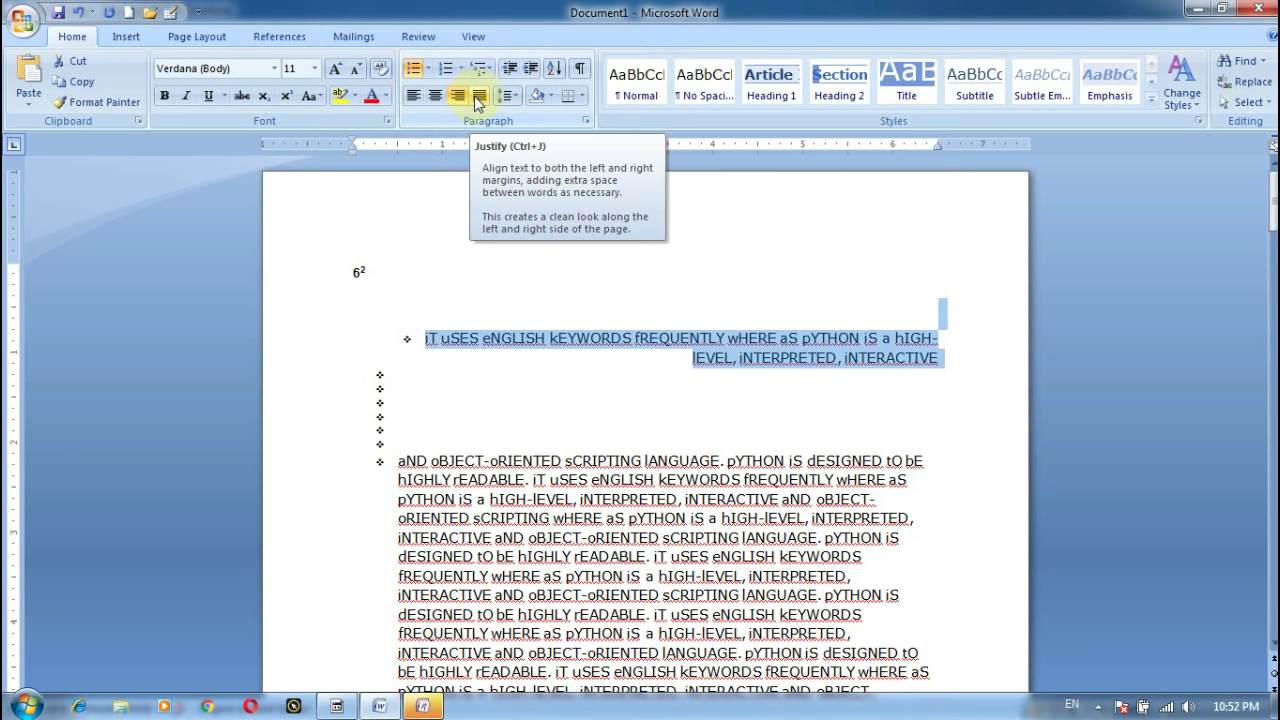
click(475, 98)
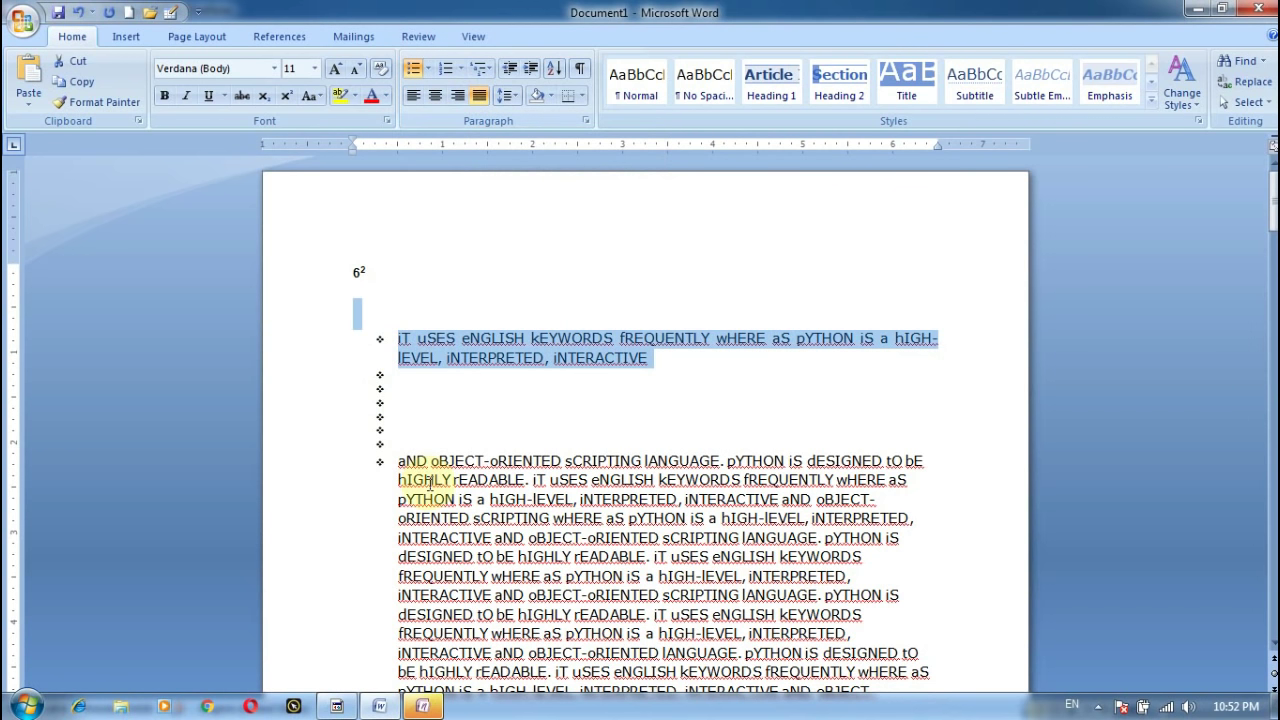
Justify the long 'aND oBJECT-oRIENTED' paragraph across both margins.
drag(397, 451, 910, 672)
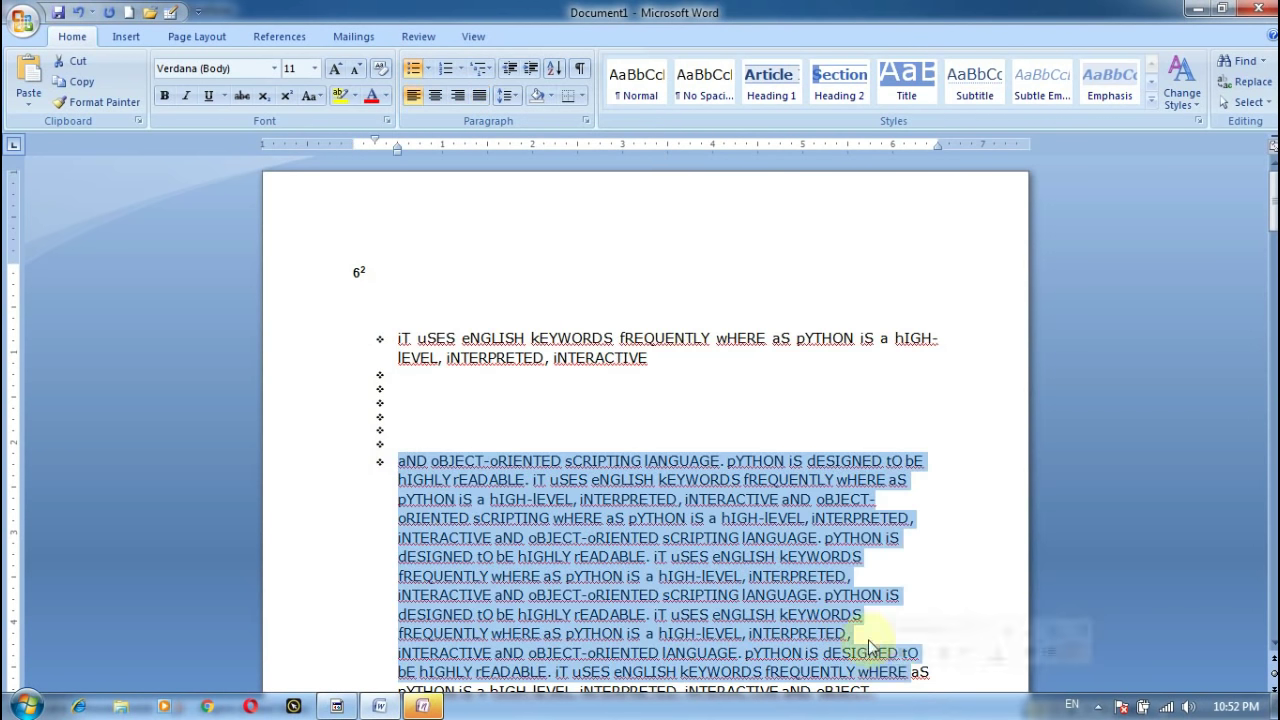
click(477, 96)
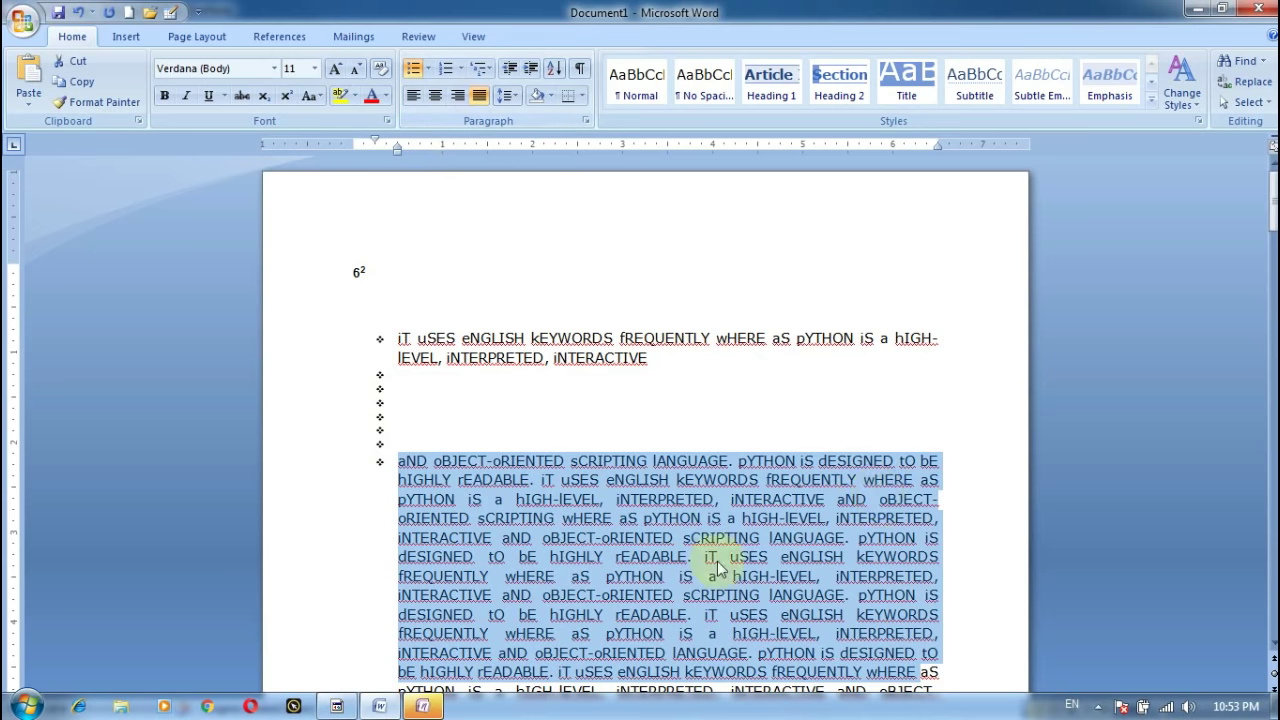
scroll(777, 503, down, 3)
click(776, 442)
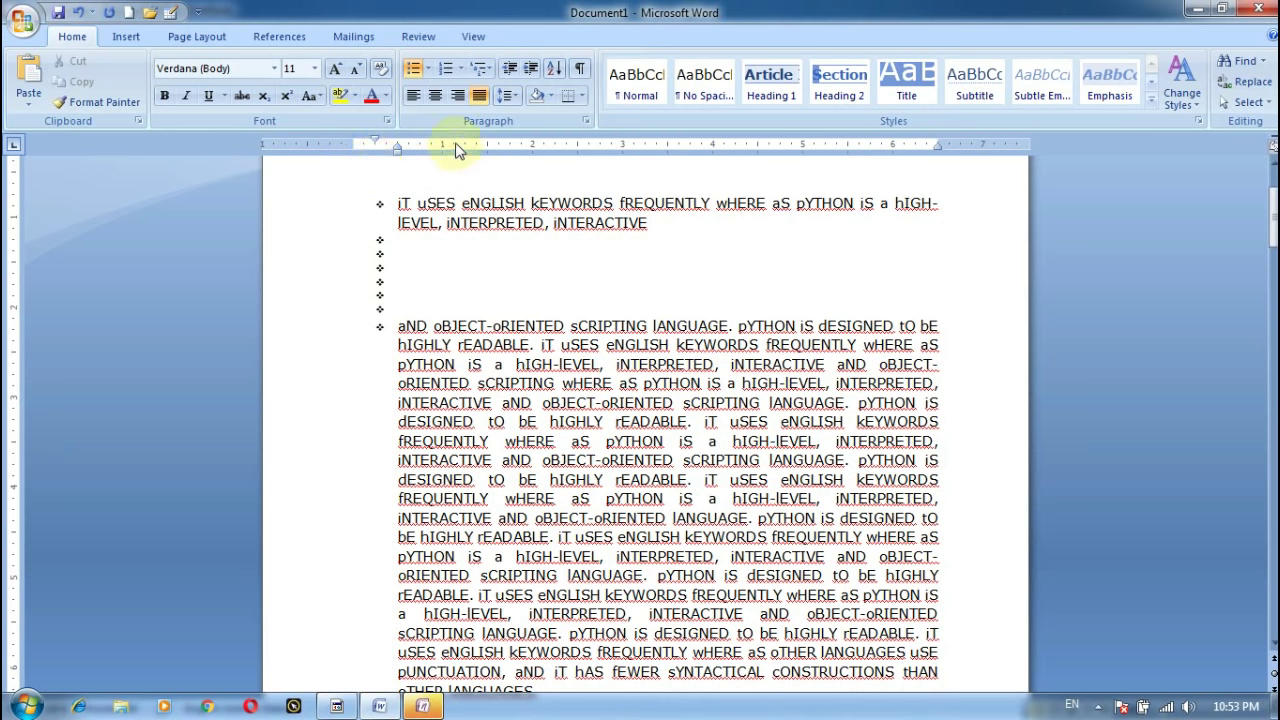
Remove the space after the first bullet paragraph, 'iT uSES eNGLISH'.
click(512, 100)
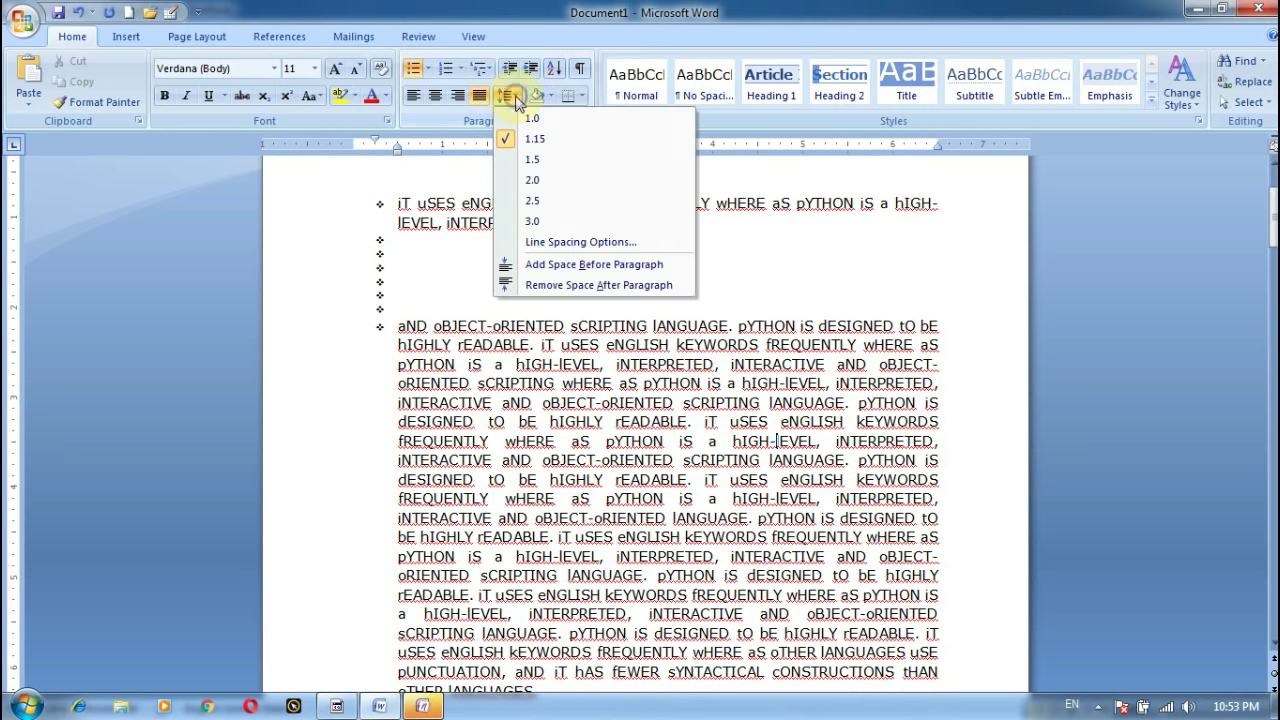
click(251, 268)
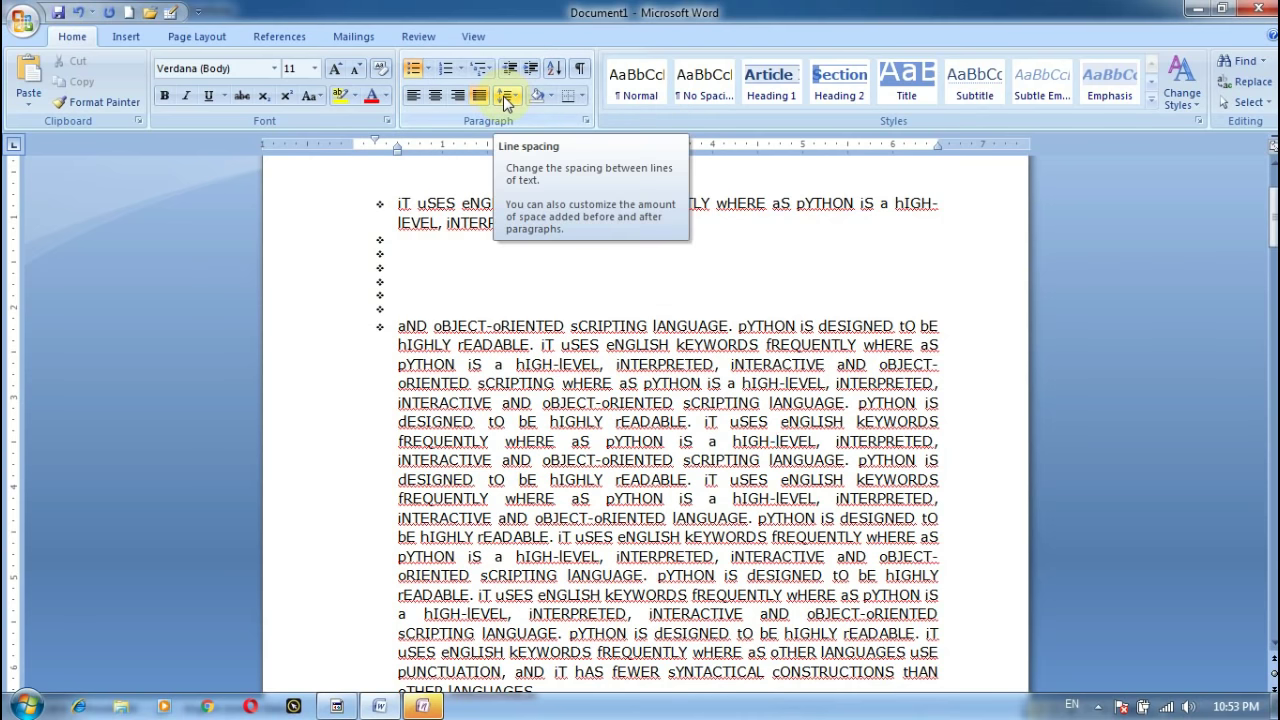
triple_click(402, 204)
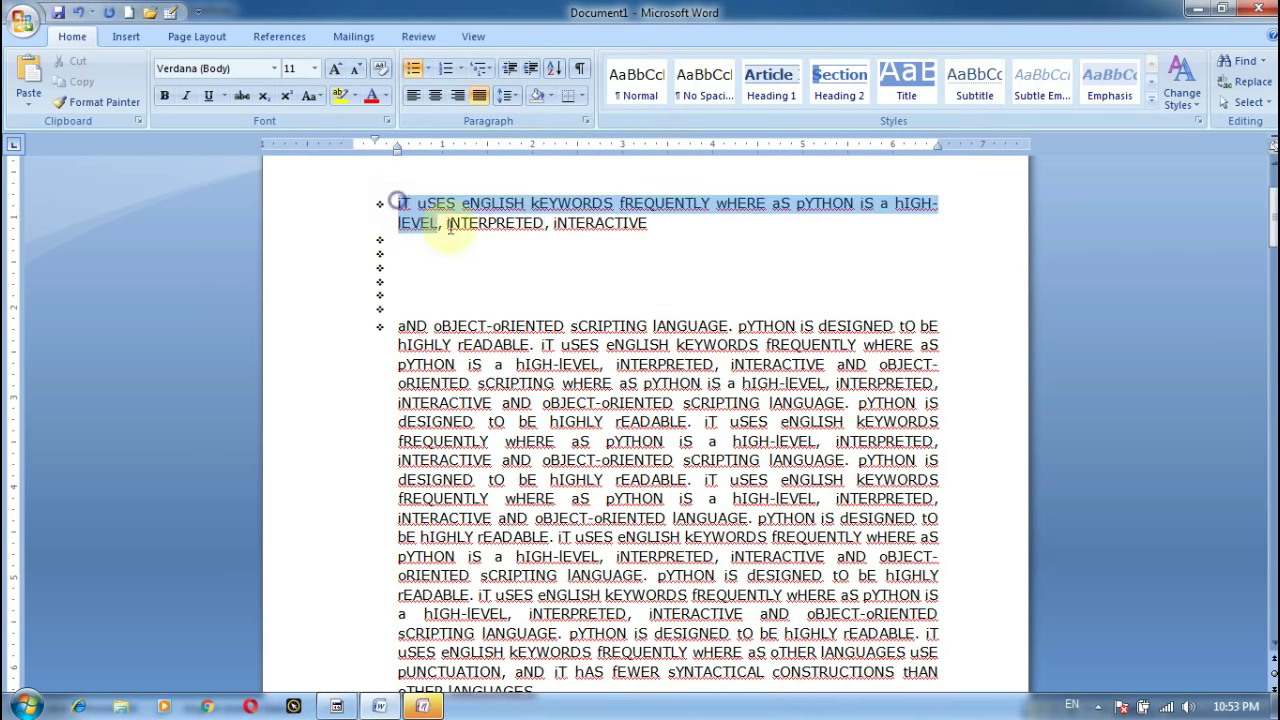
click(507, 95)
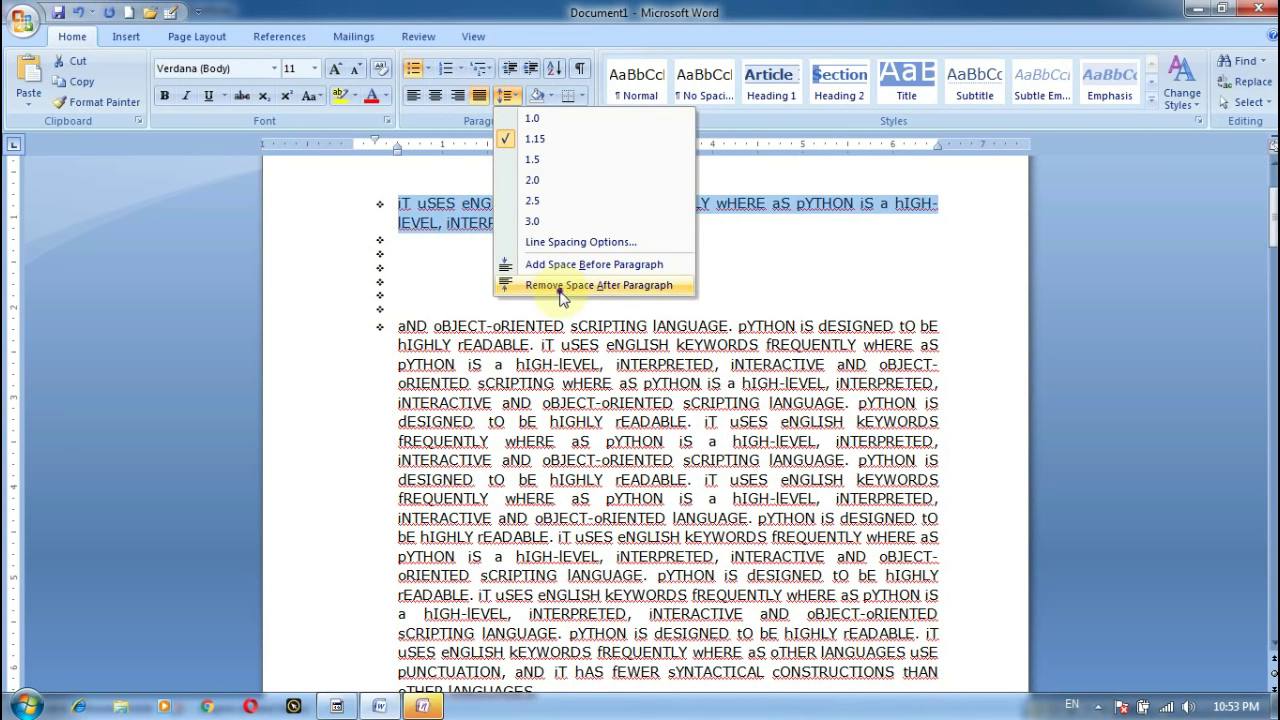
click(561, 290)
Set the first bullet paragraph's line spacing to 1.0 after trying 3.0.
click(505, 94)
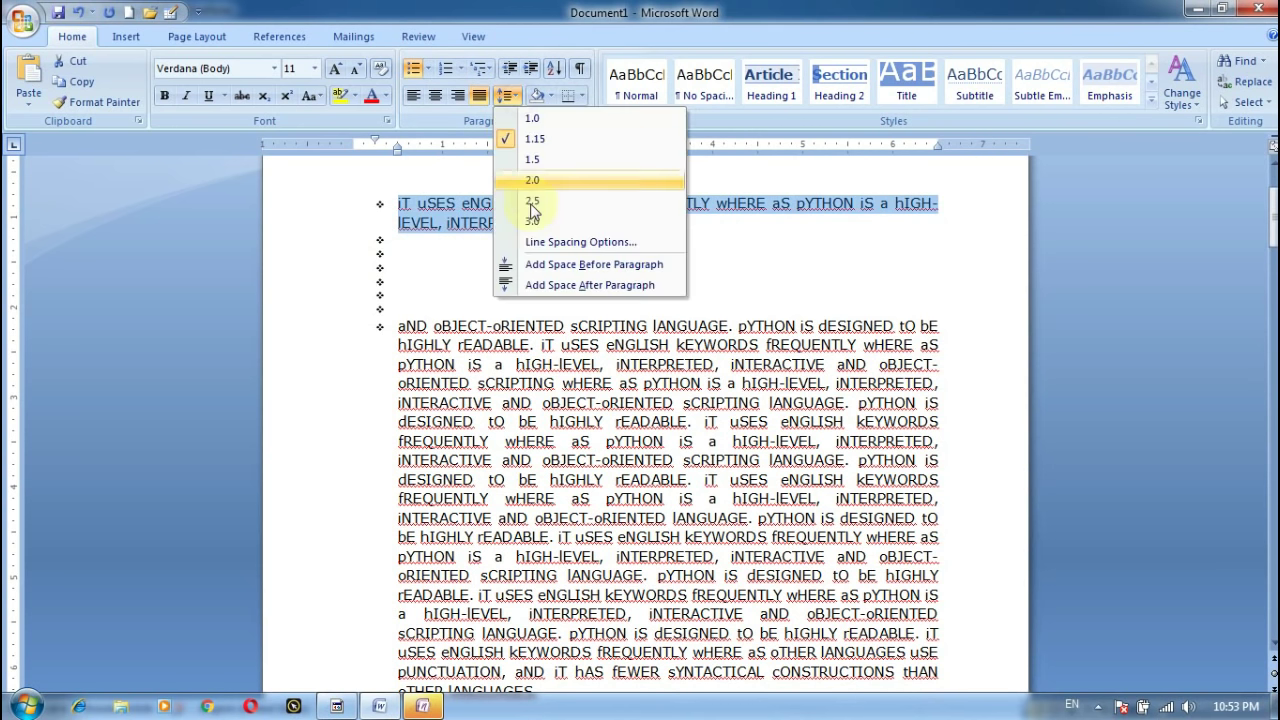
click(532, 221)
click(399, 210)
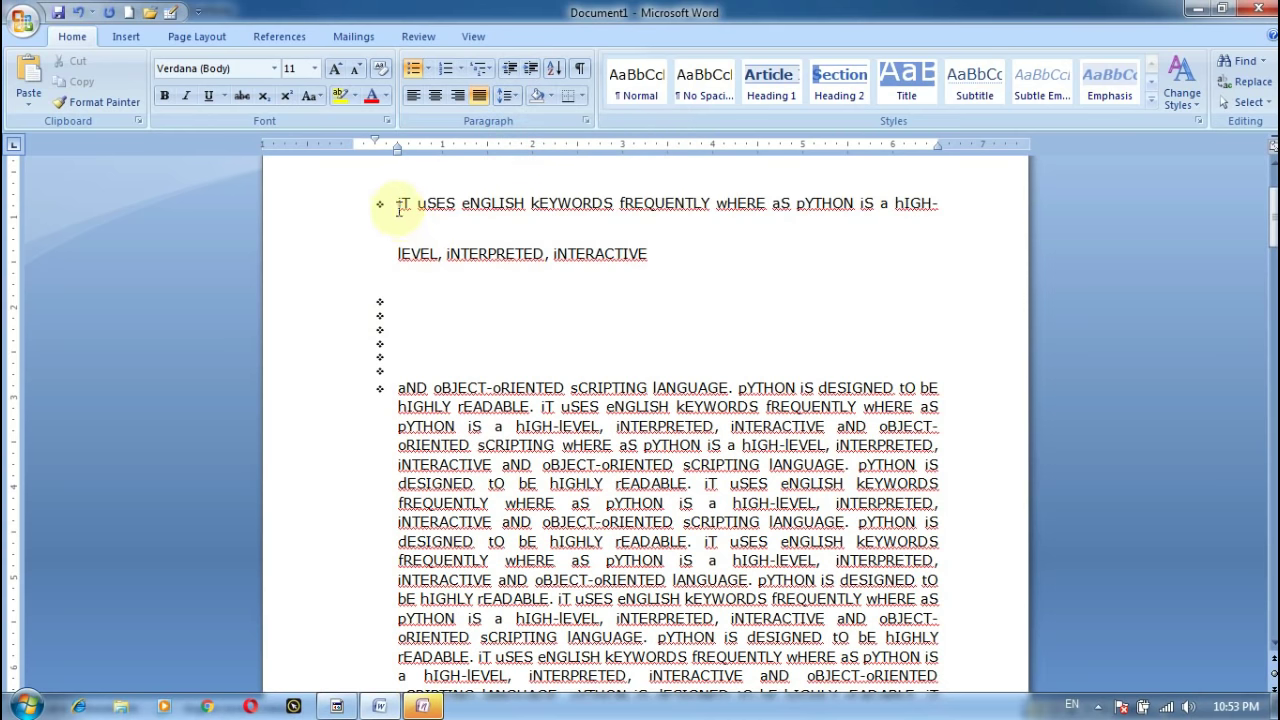
drag(399, 210, 612, 254)
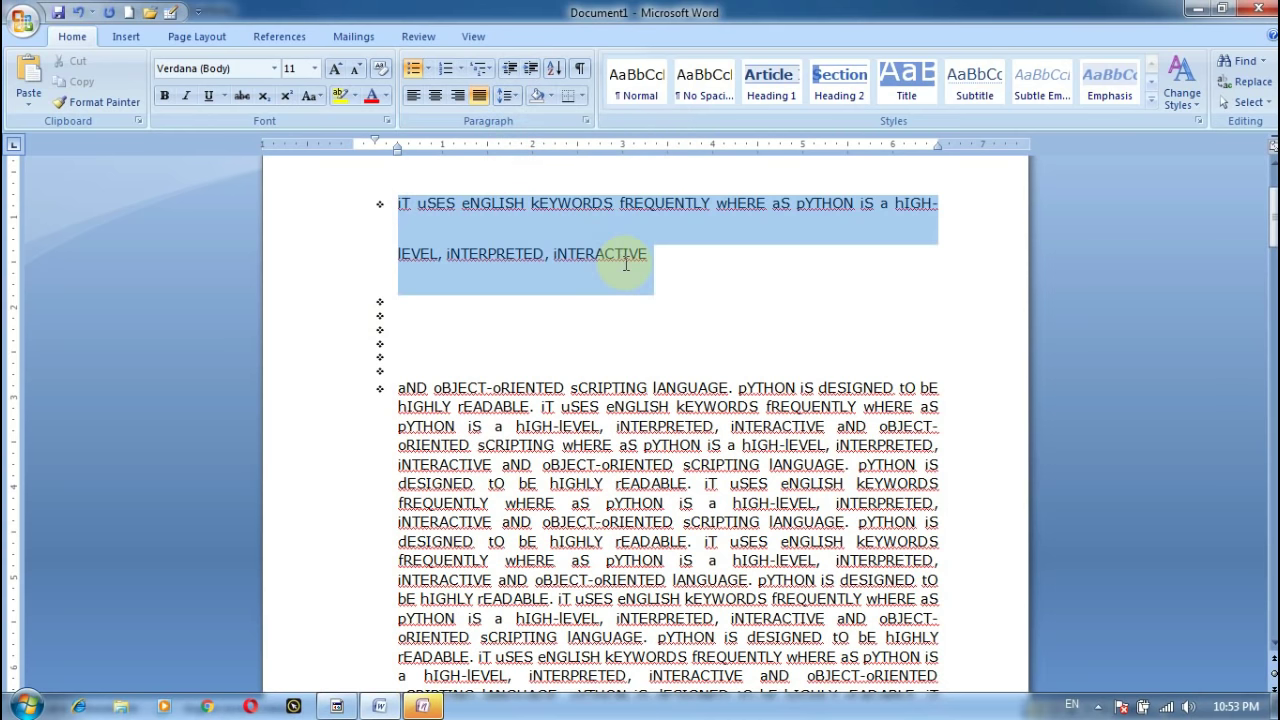
click(514, 98)
click(525, 116)
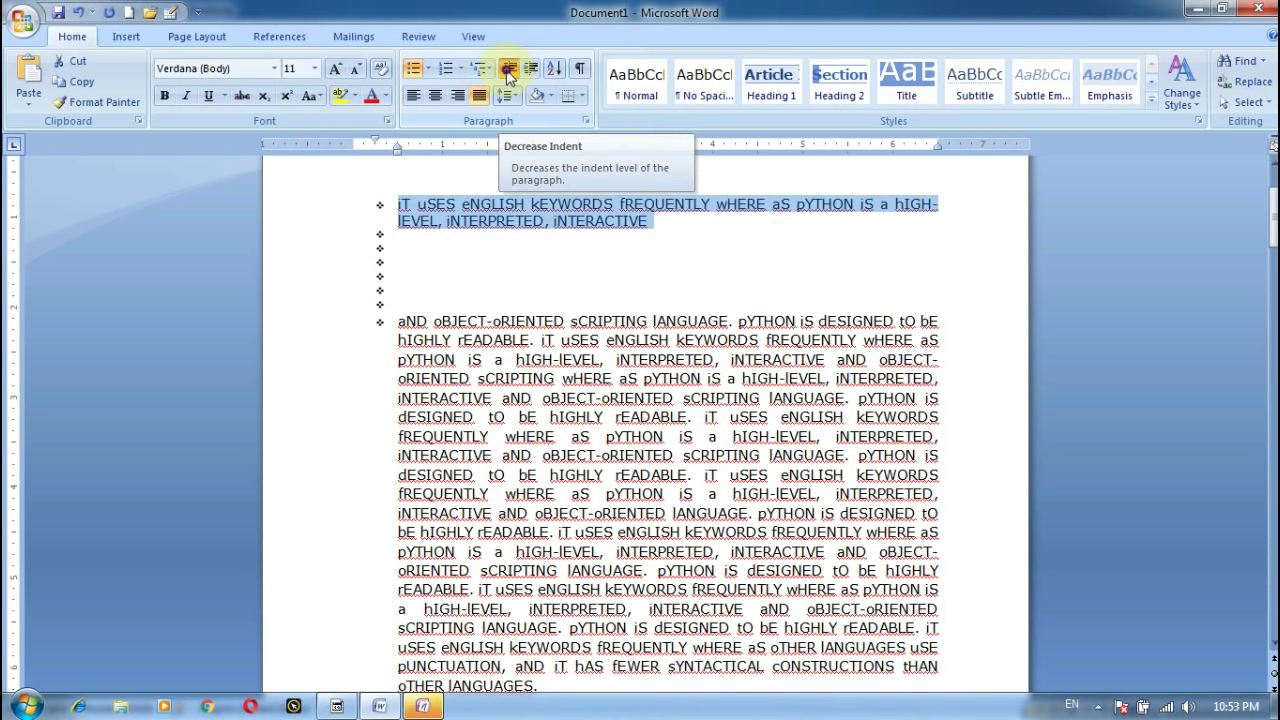
Adjust the bullets' indent with Increase/Decrease Indent, then nudge the first paragraph's ruler indent left.
click(509, 73)
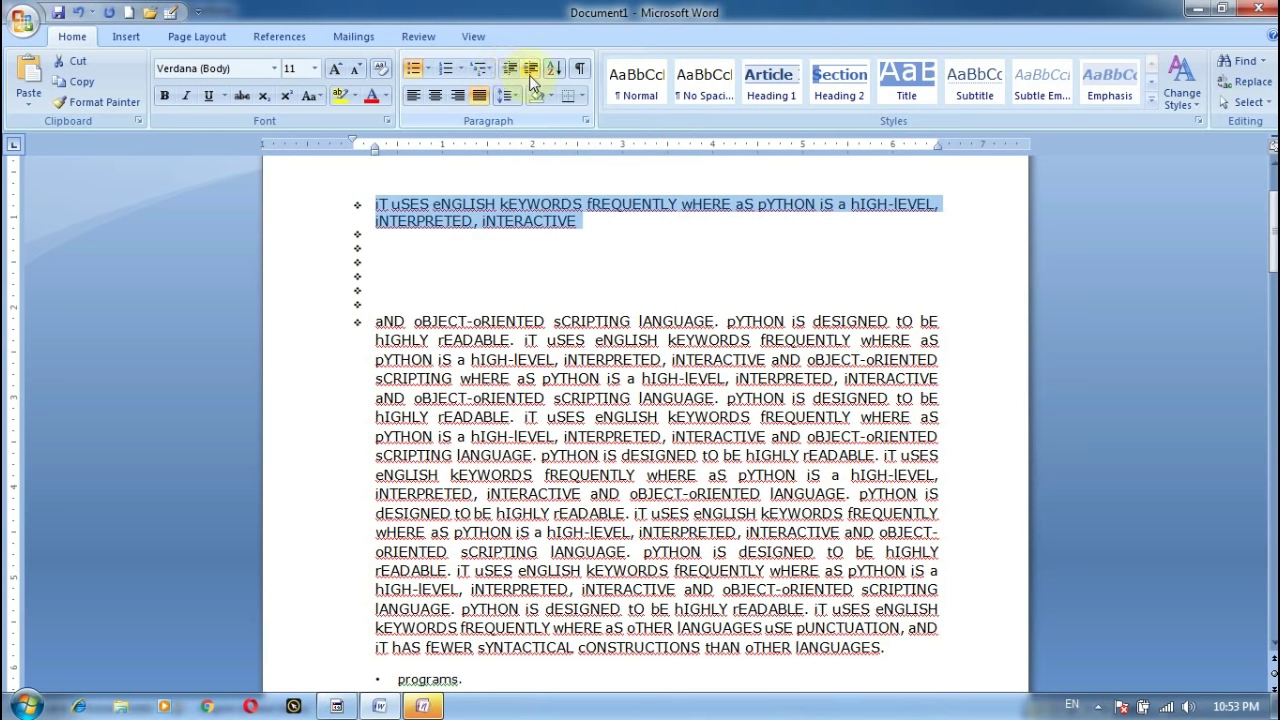
click(530, 70)
click(530, 70)
click(530, 70)
click(530, 72)
click(530, 72)
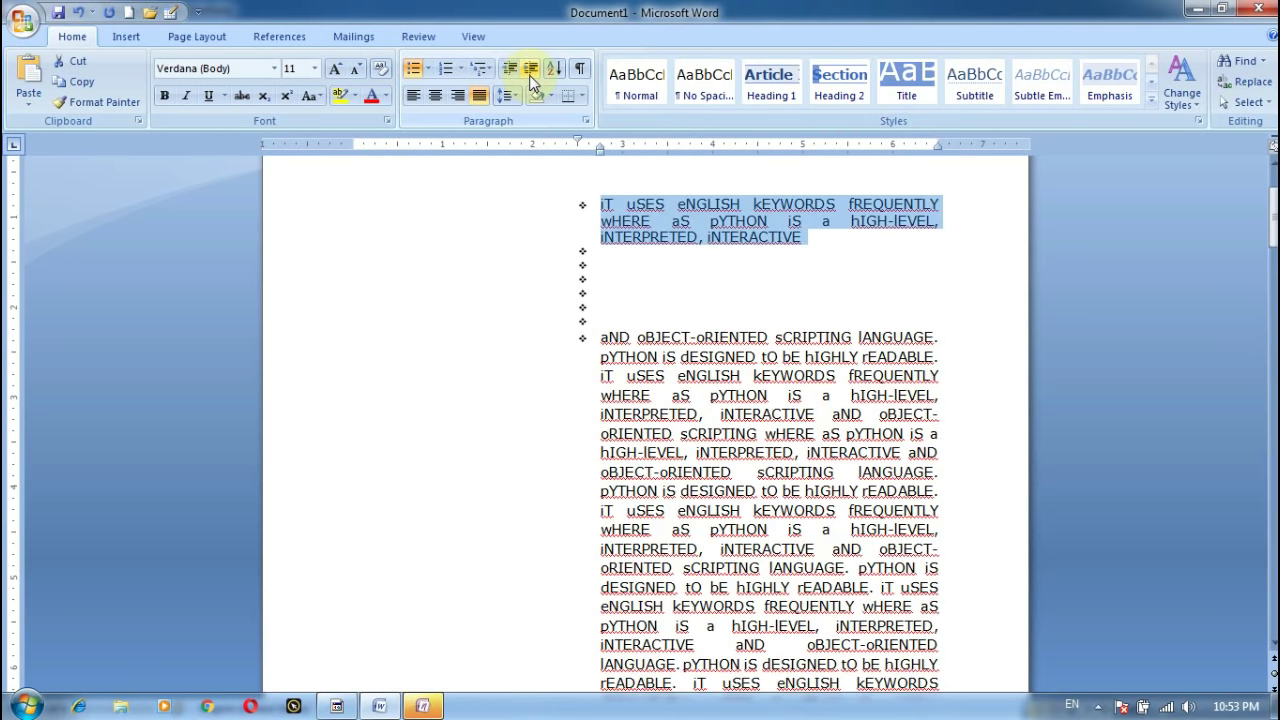
click(530, 72)
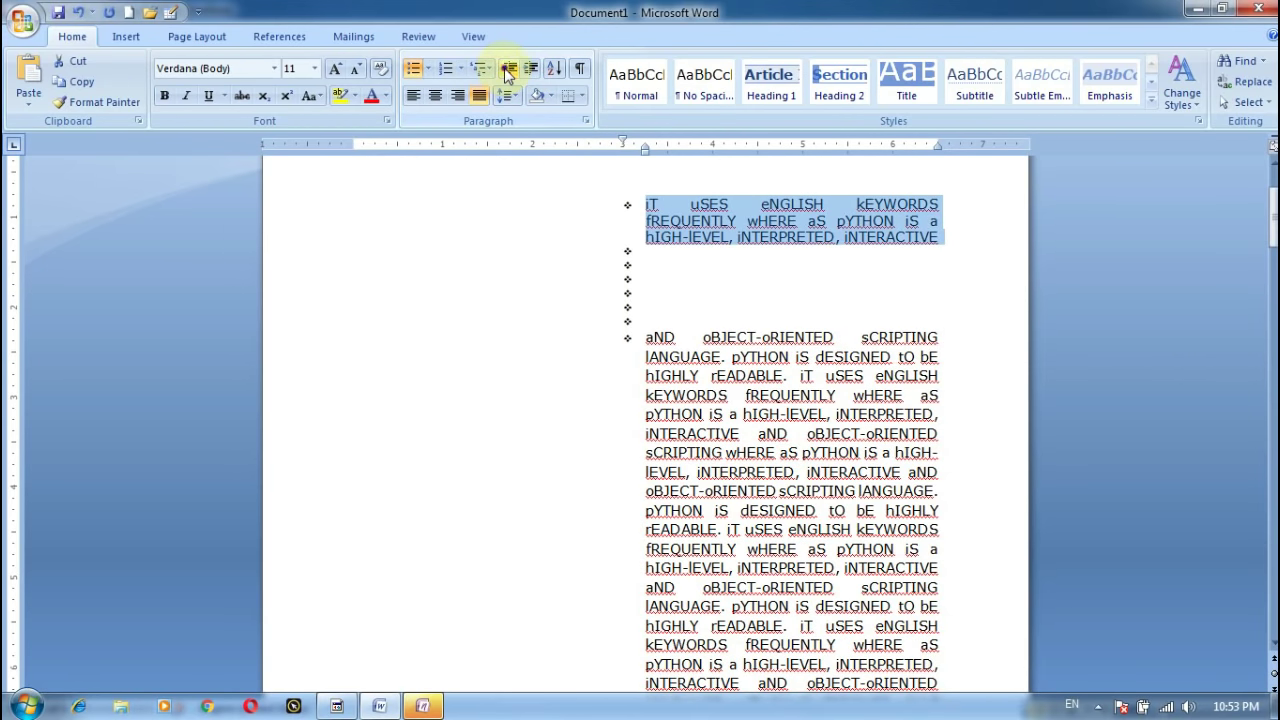
click(508, 70)
click(508, 70)
click(508, 72)
click(508, 72)
click(508, 72)
click(508, 72)
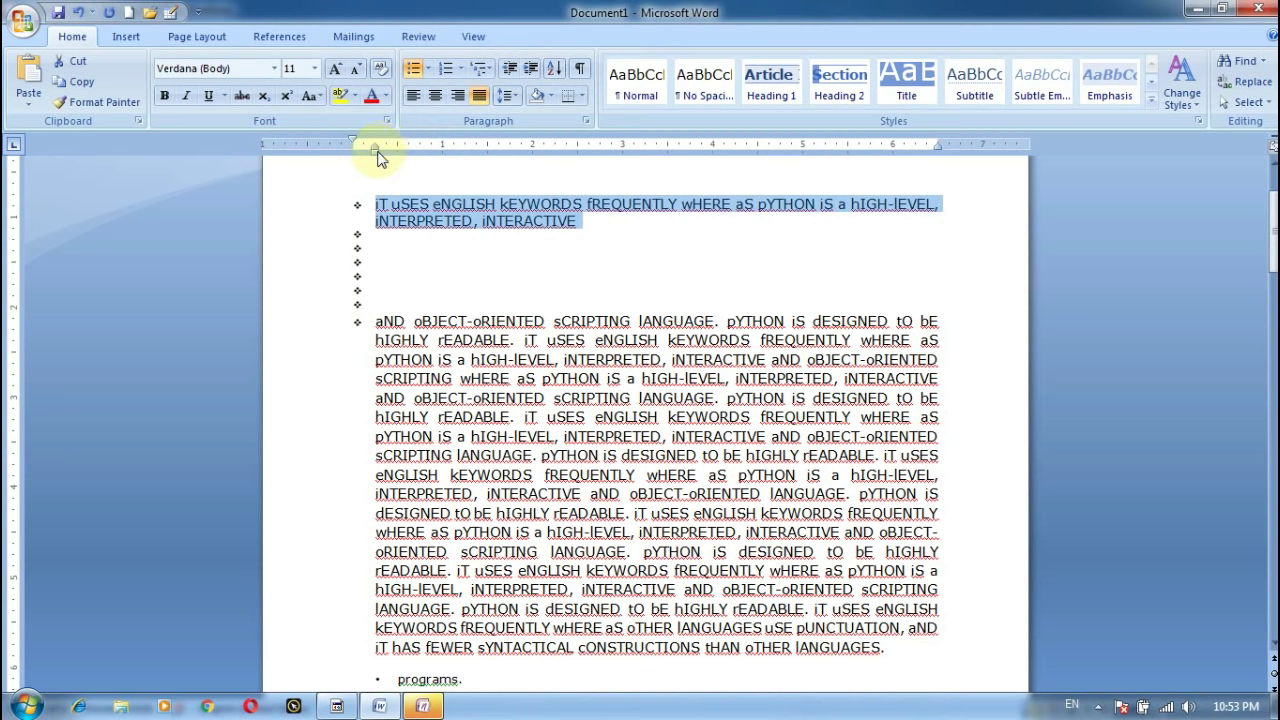
mouse_move(375, 148)
mouse_down()
mouse_move(509, 150)
mouse_move(364, 150)
mouse_up()
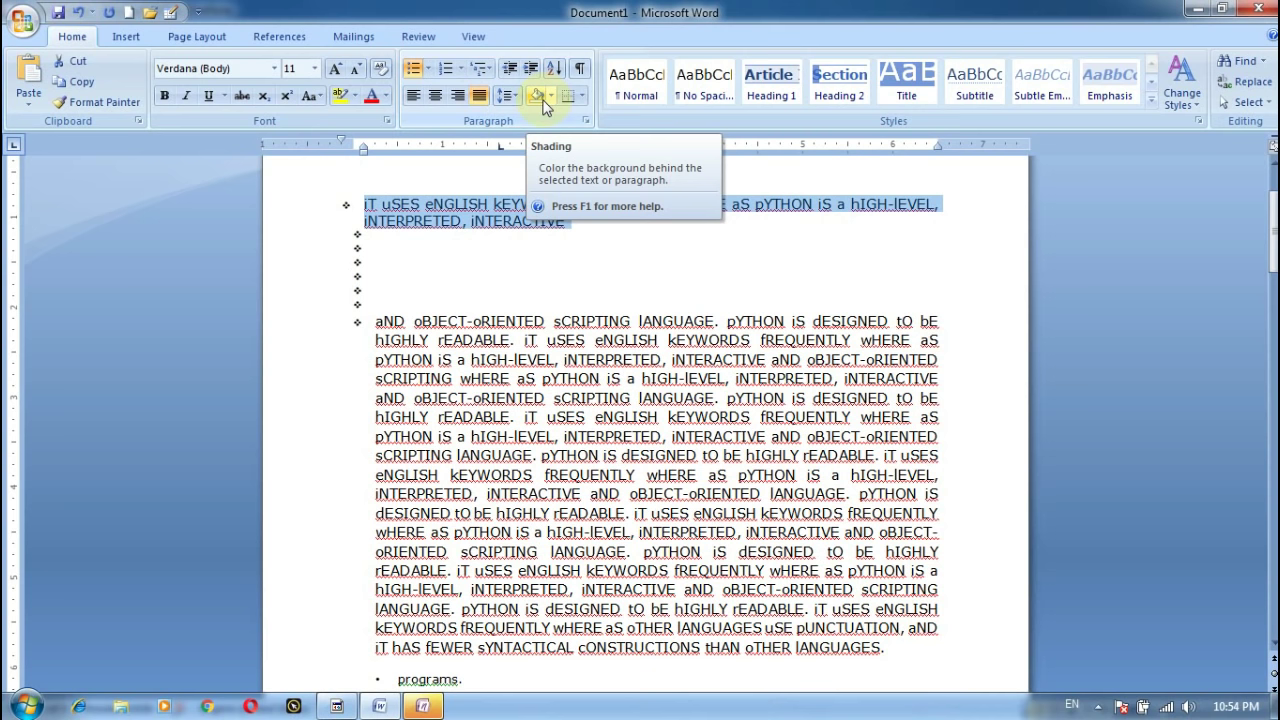
Highlight the first bullet paragraph's text in red.
click(549, 97)
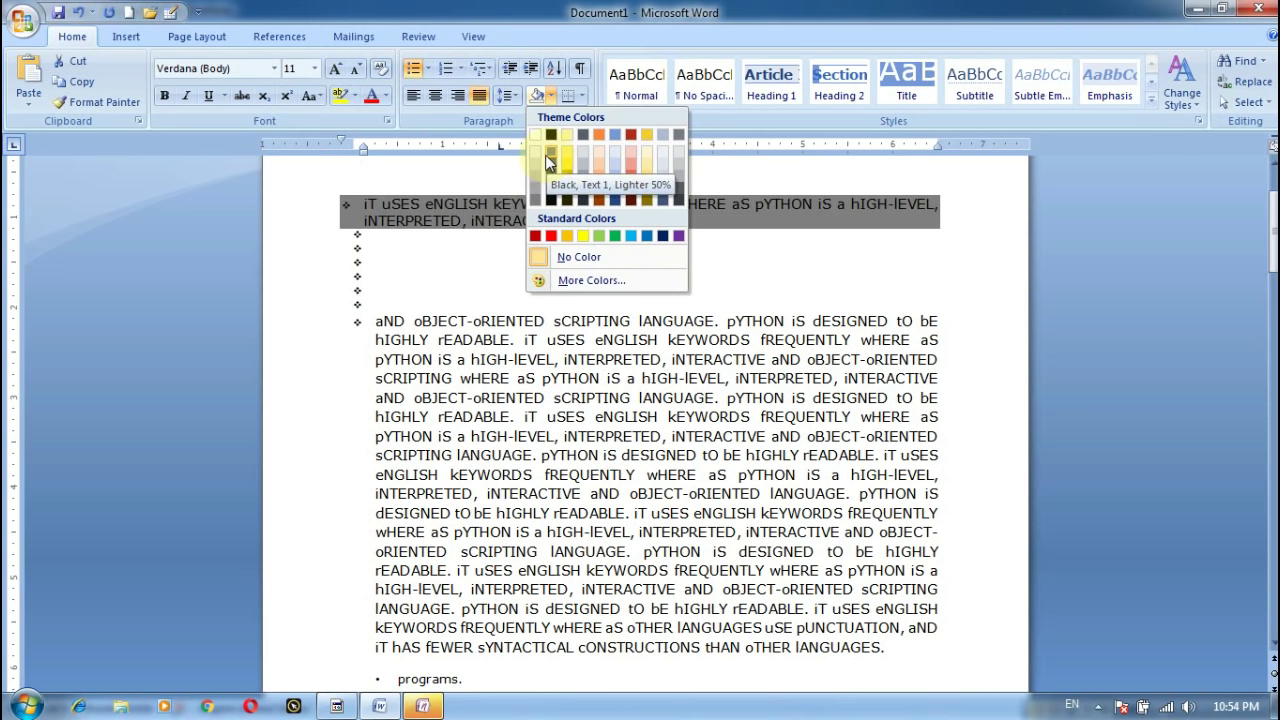
click(286, 183)
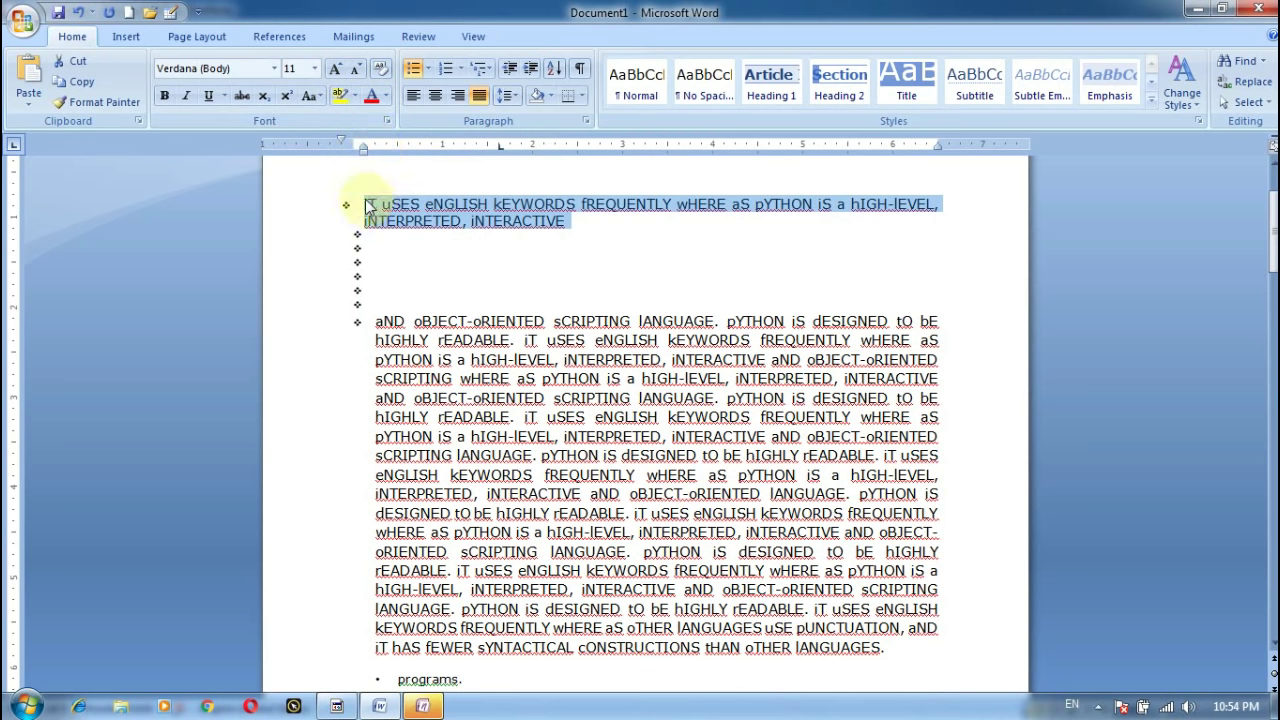
drag(366, 200, 519, 231)
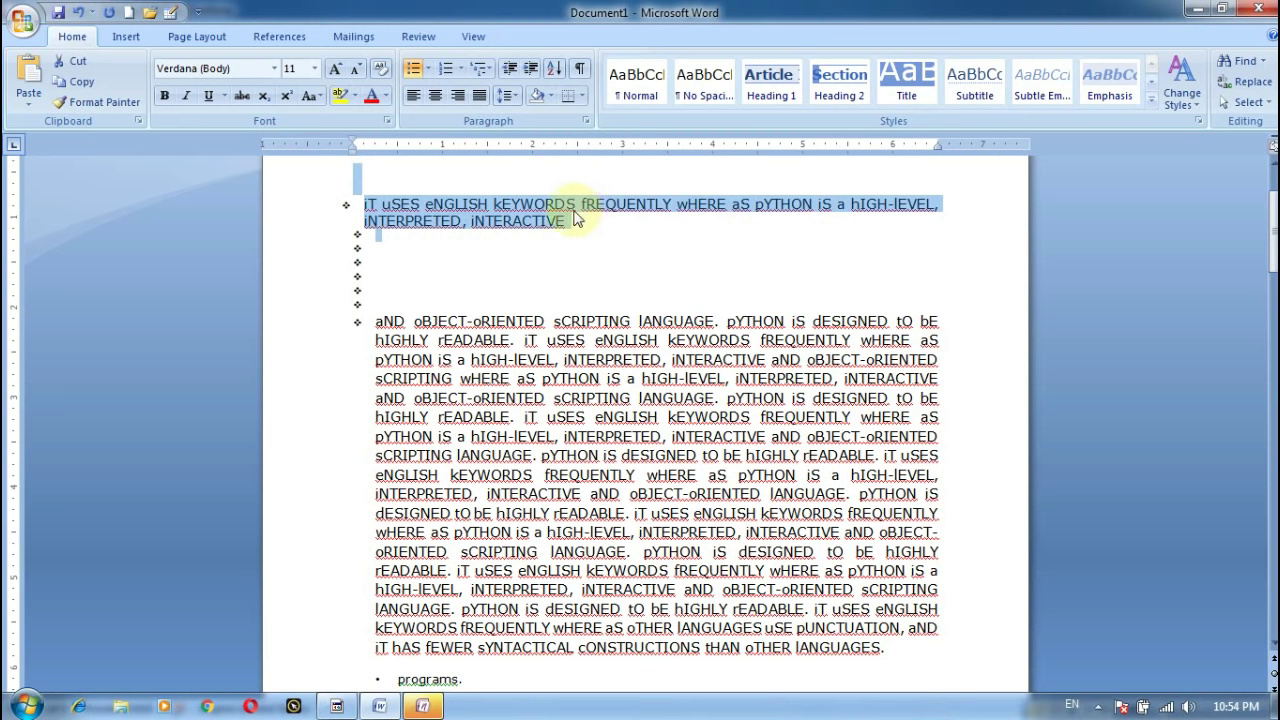
click(355, 97)
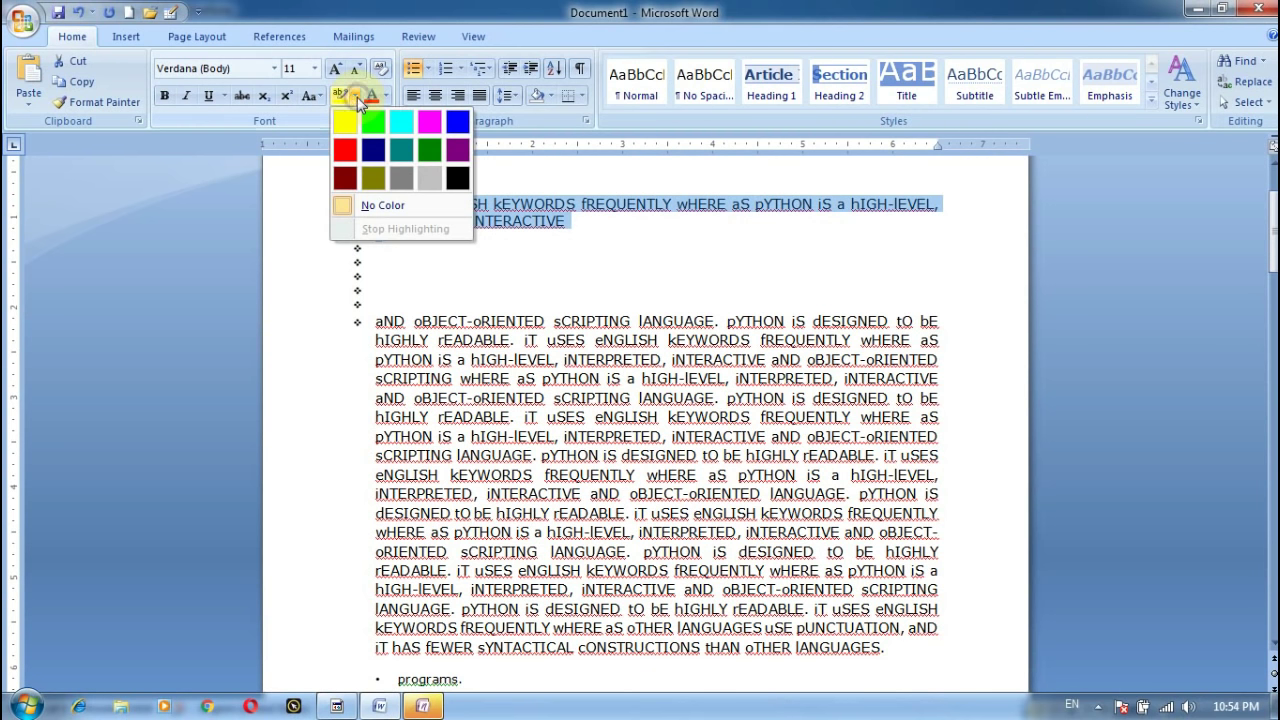
click(347, 150)
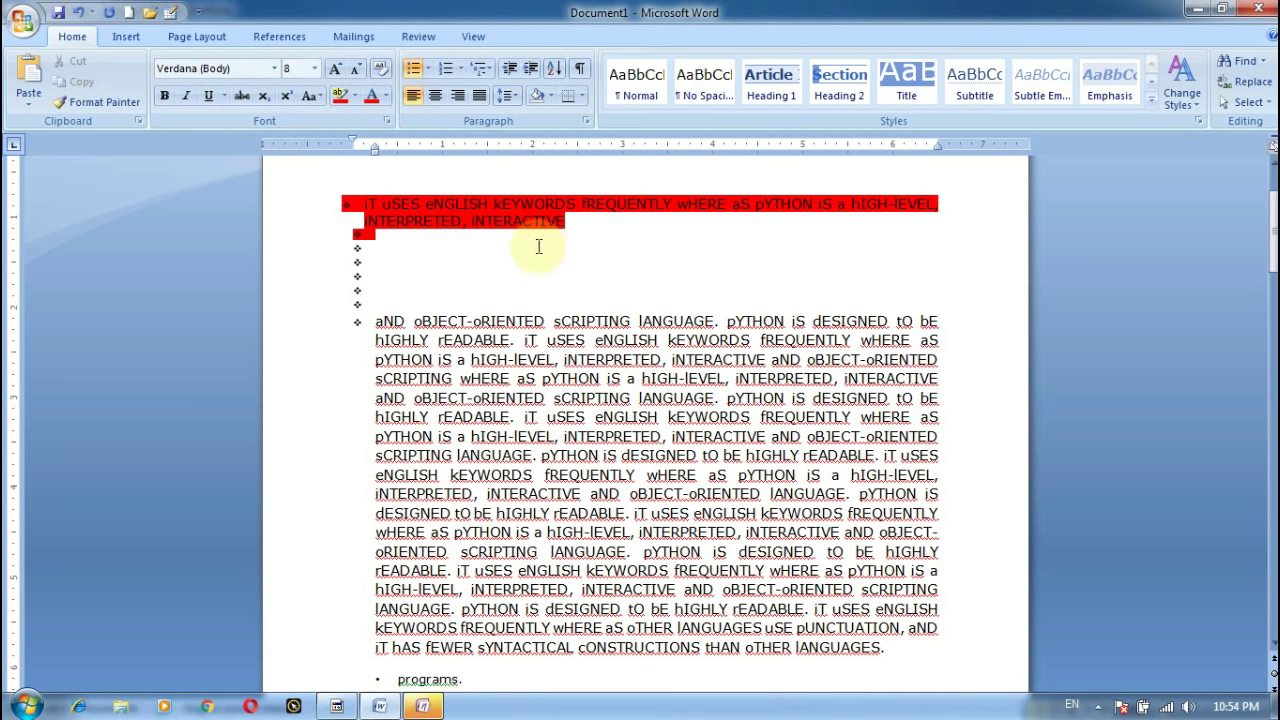
Make the red-highlighted first bullet paragraph's text yellow.
click(388, 96)
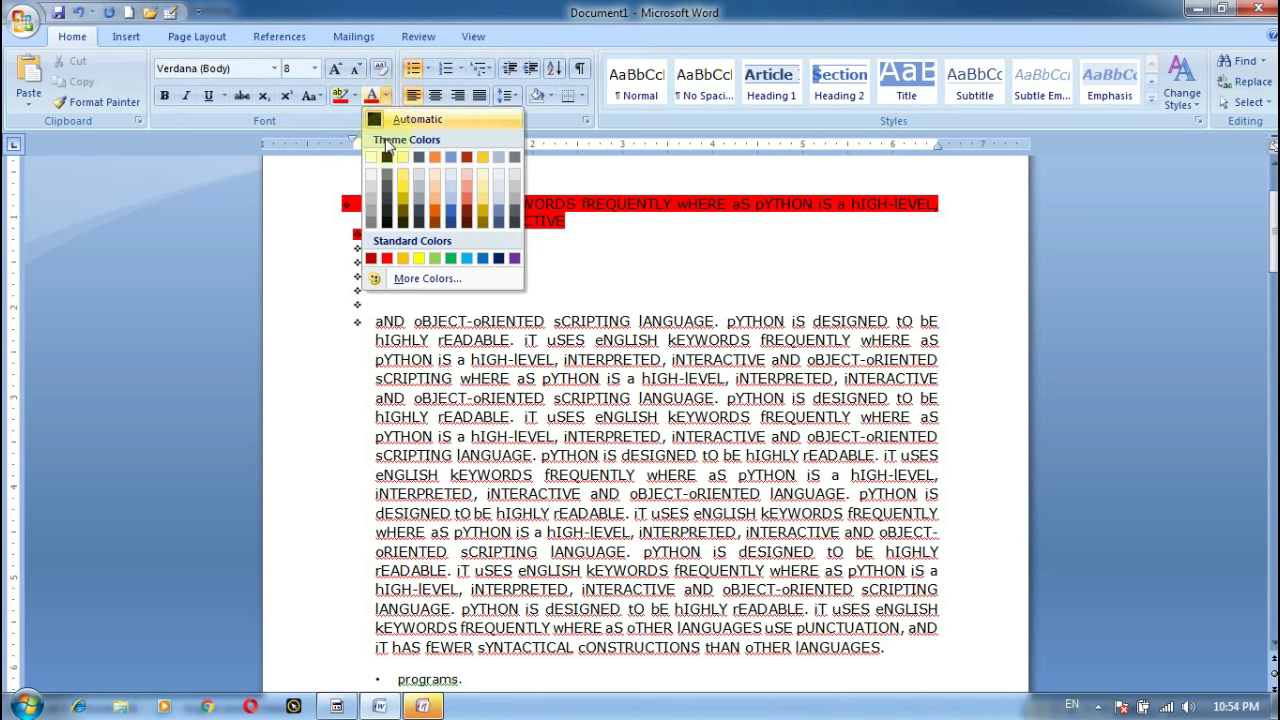
click(419, 261)
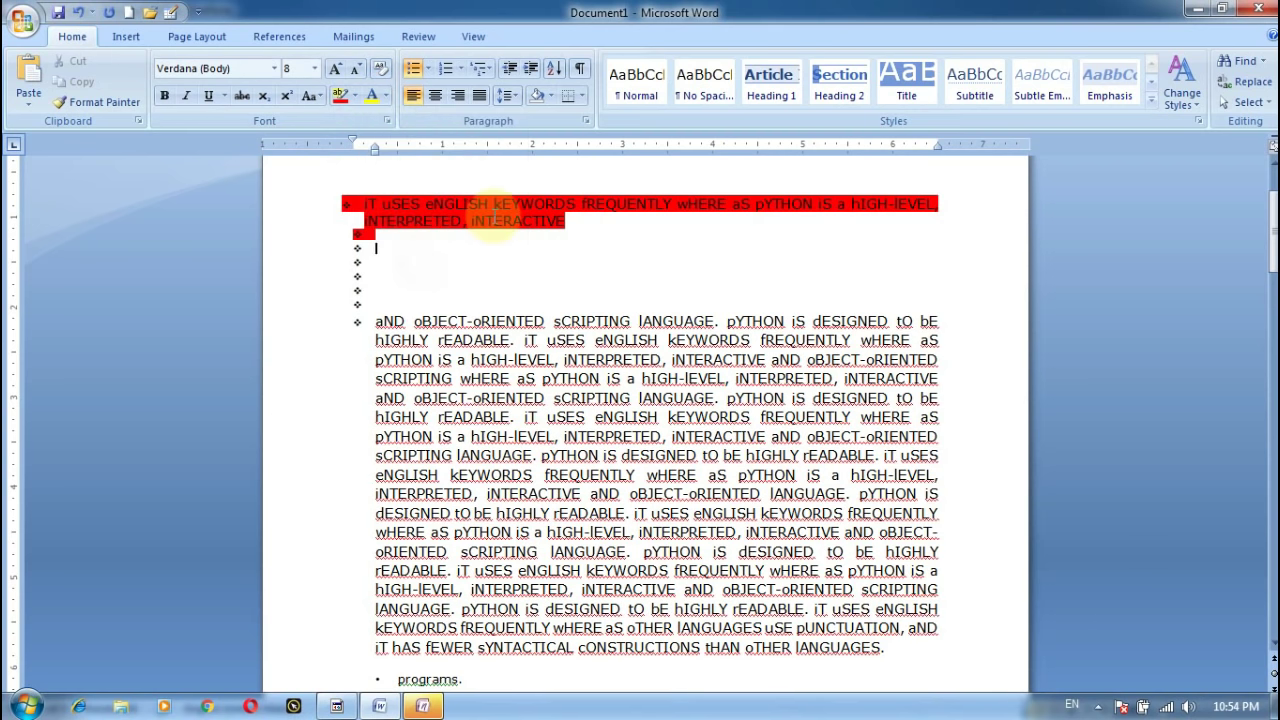
click(385, 96)
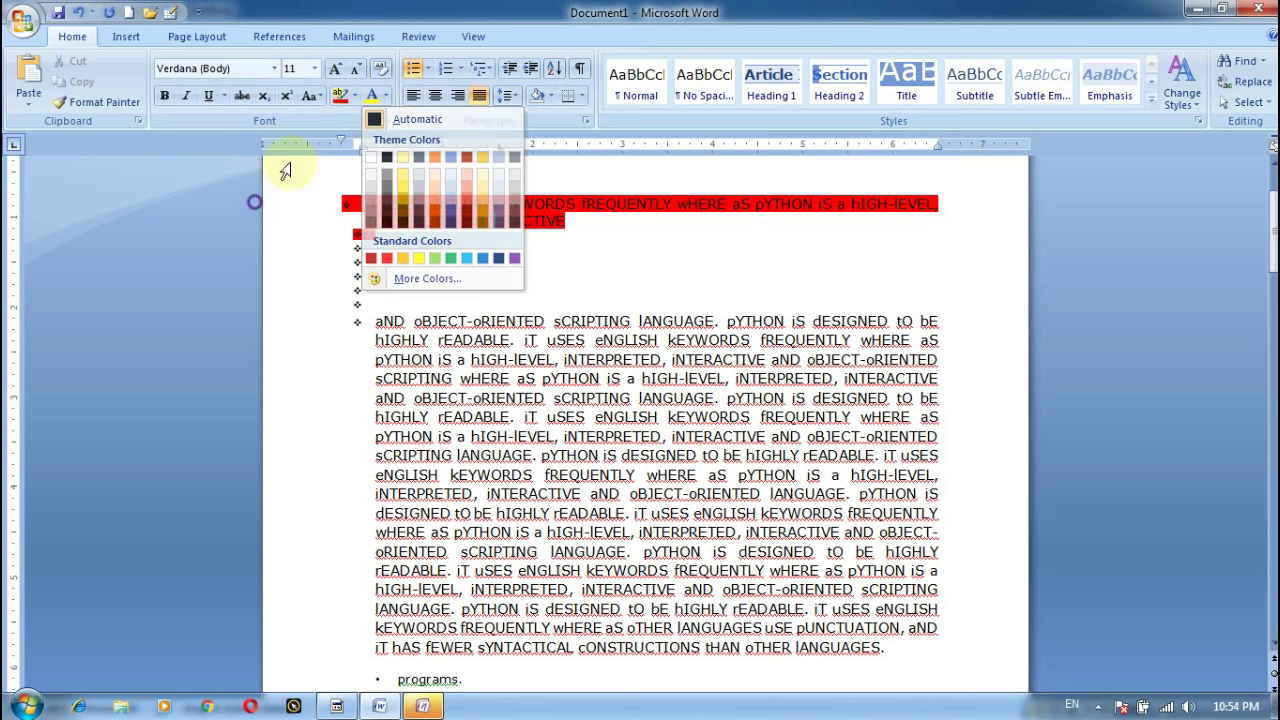
click(377, 98)
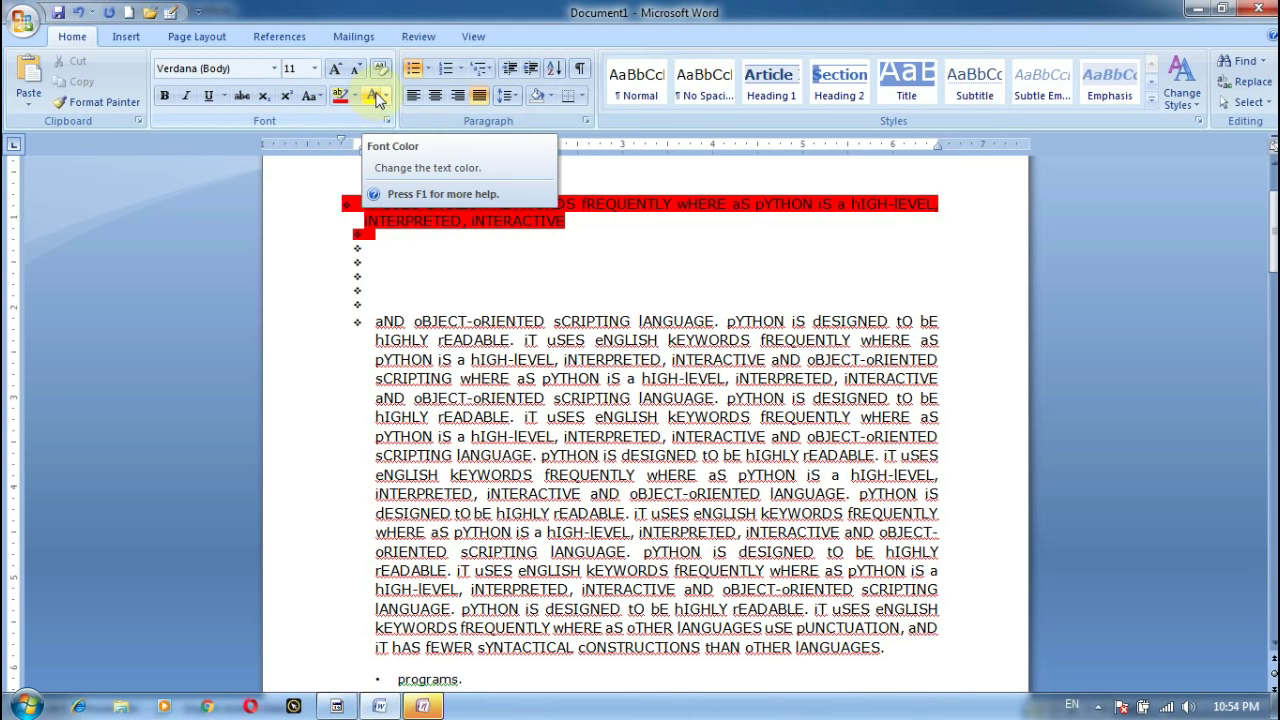
drag(569, 223, 345, 185)
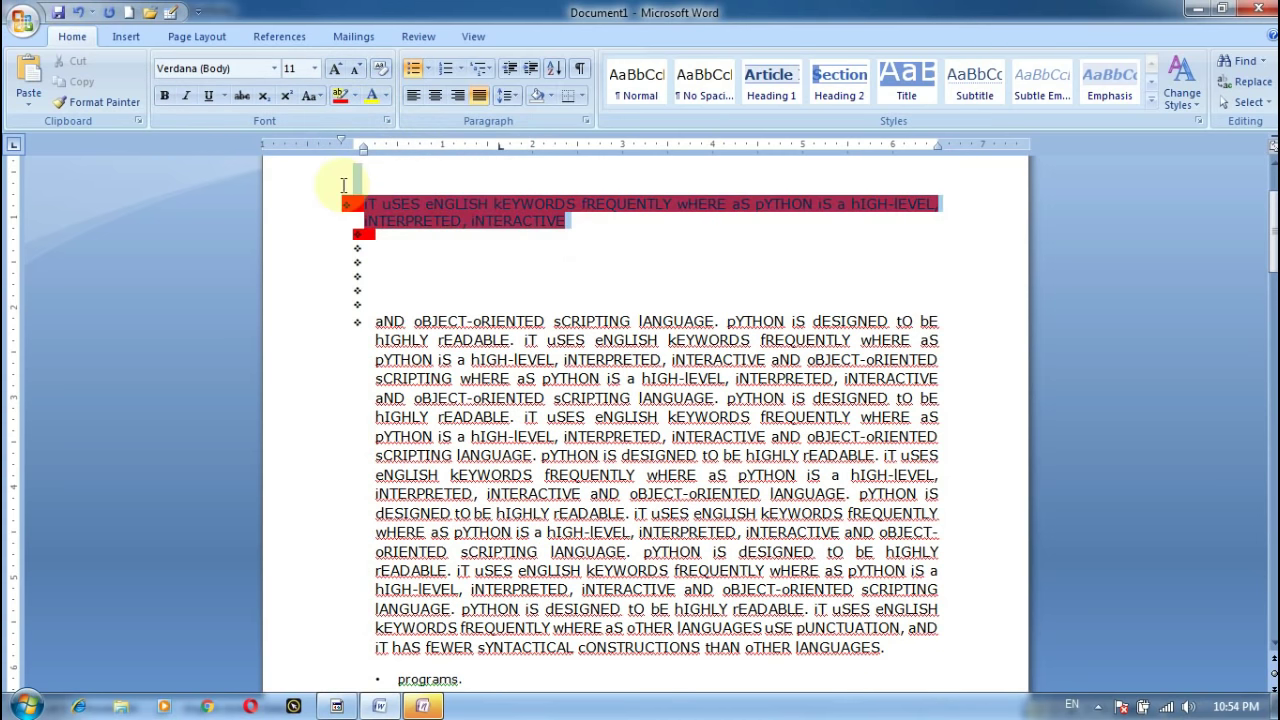
click(371, 95)
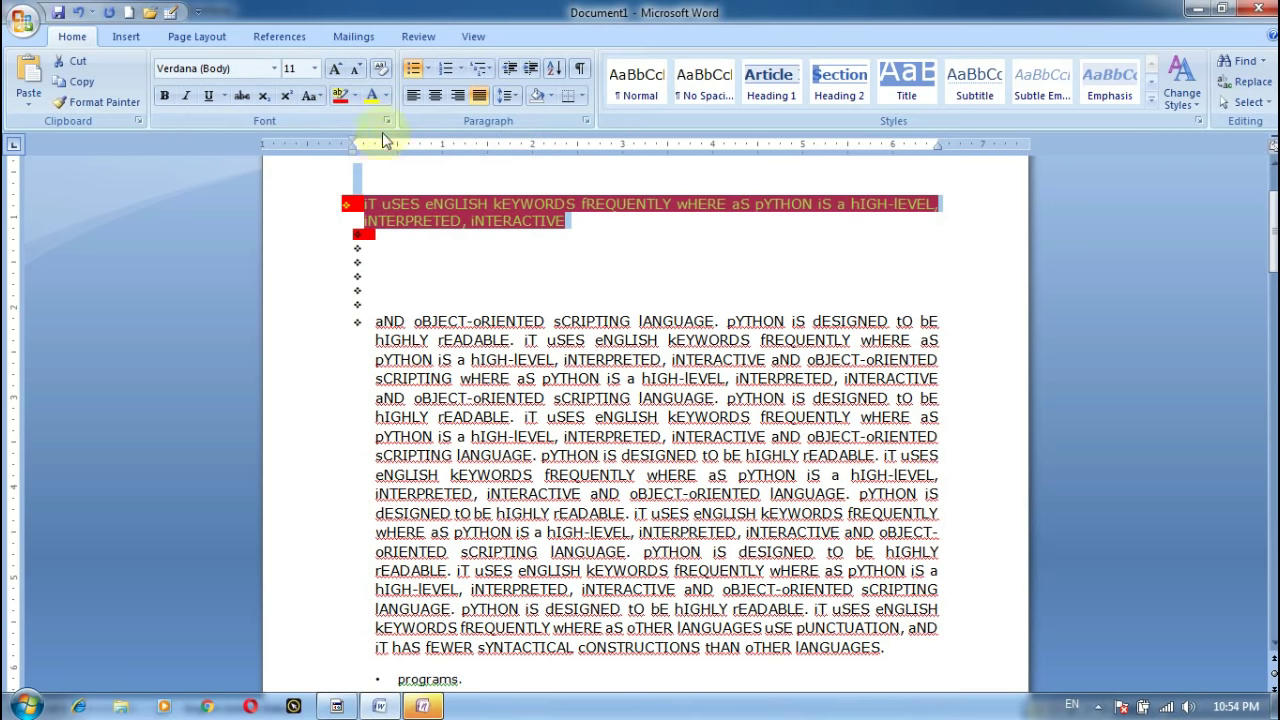
click(420, 228)
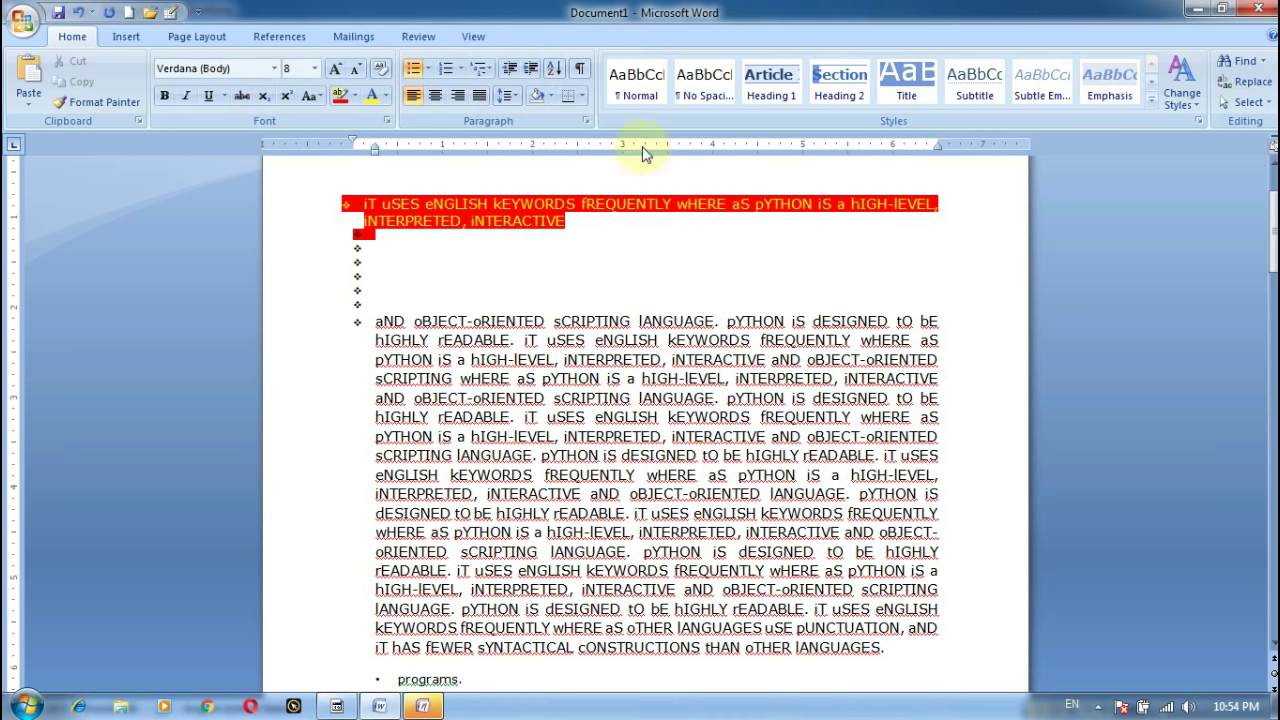
Shade the empty bullets and 'aND oBJECT-oRIENTED' paragraph light green, after trying purple.
click(552, 100)
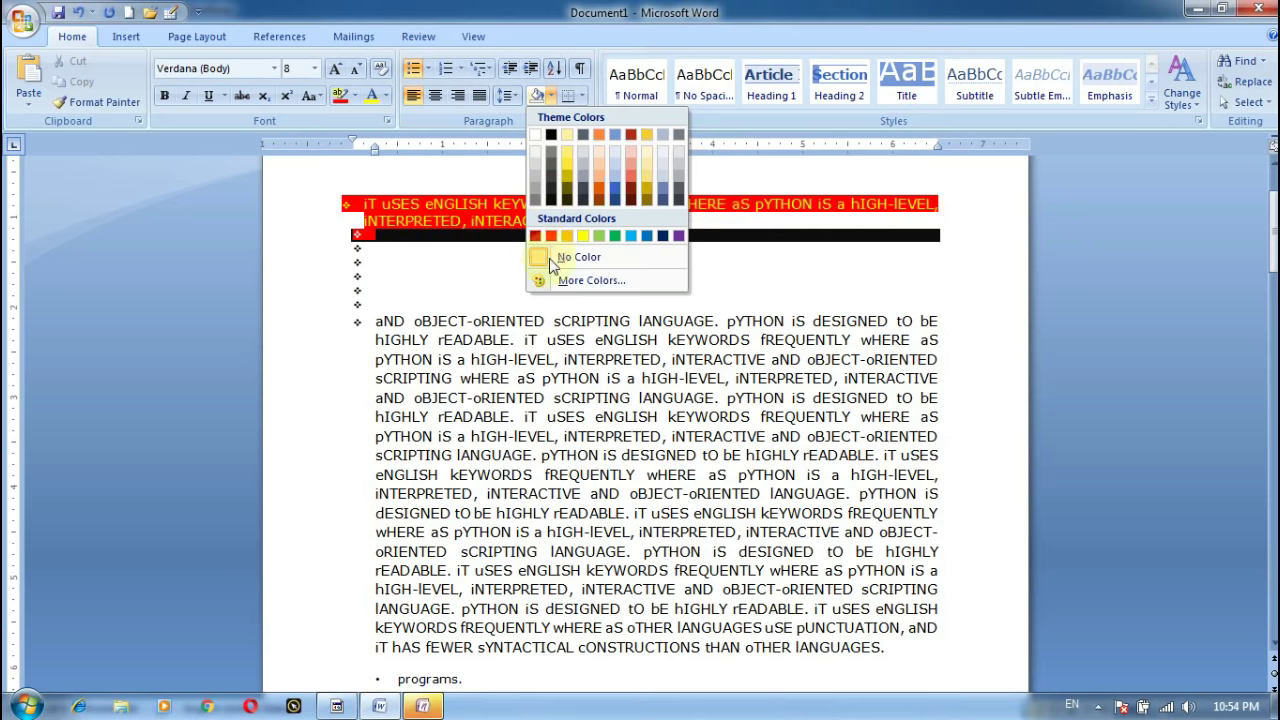
click(470, 300)
mouse_move(386, 236)
mouse_down()
mouse_move(612, 303)
mouse_move(845, 321)
mouse_up()
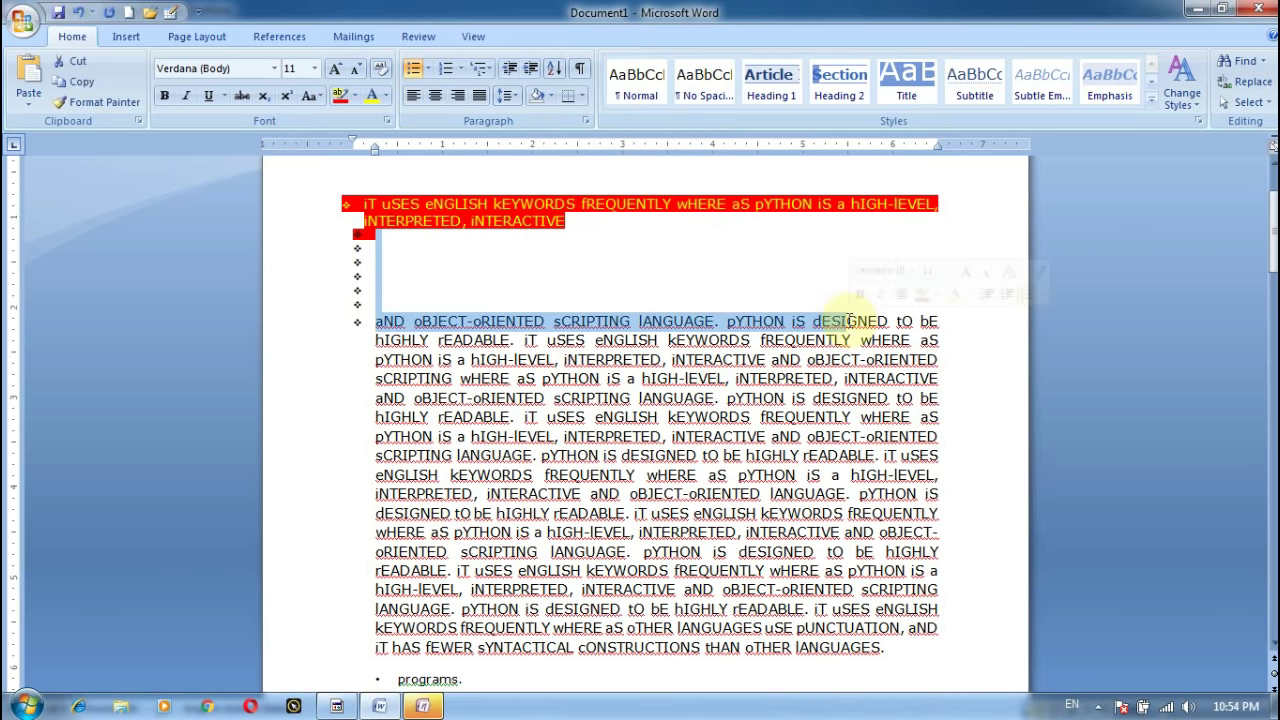
click(550, 97)
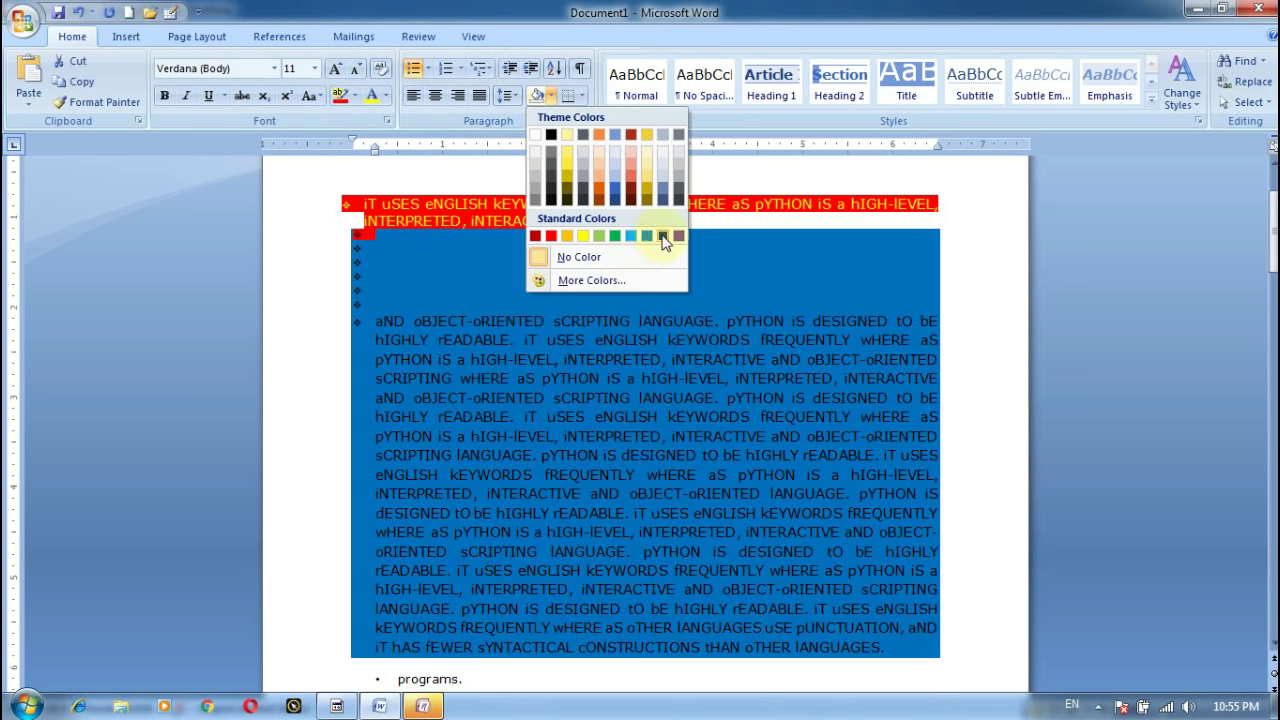
click(678, 237)
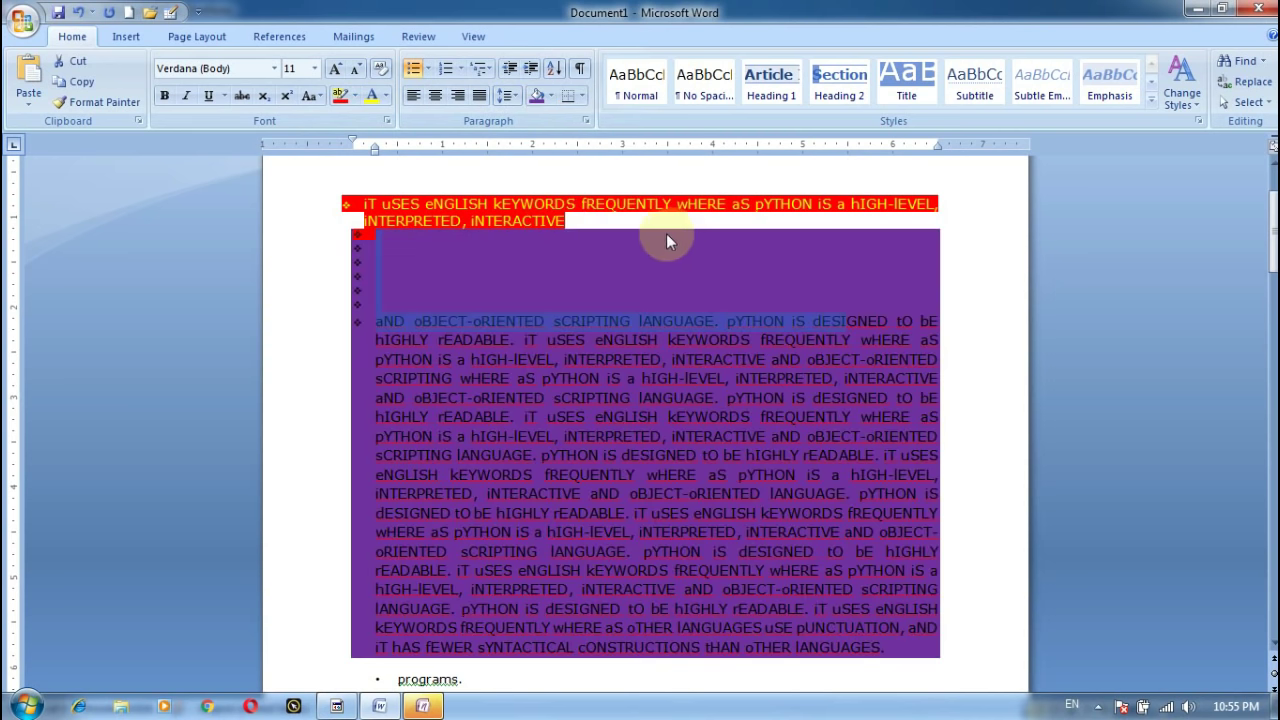
click(551, 96)
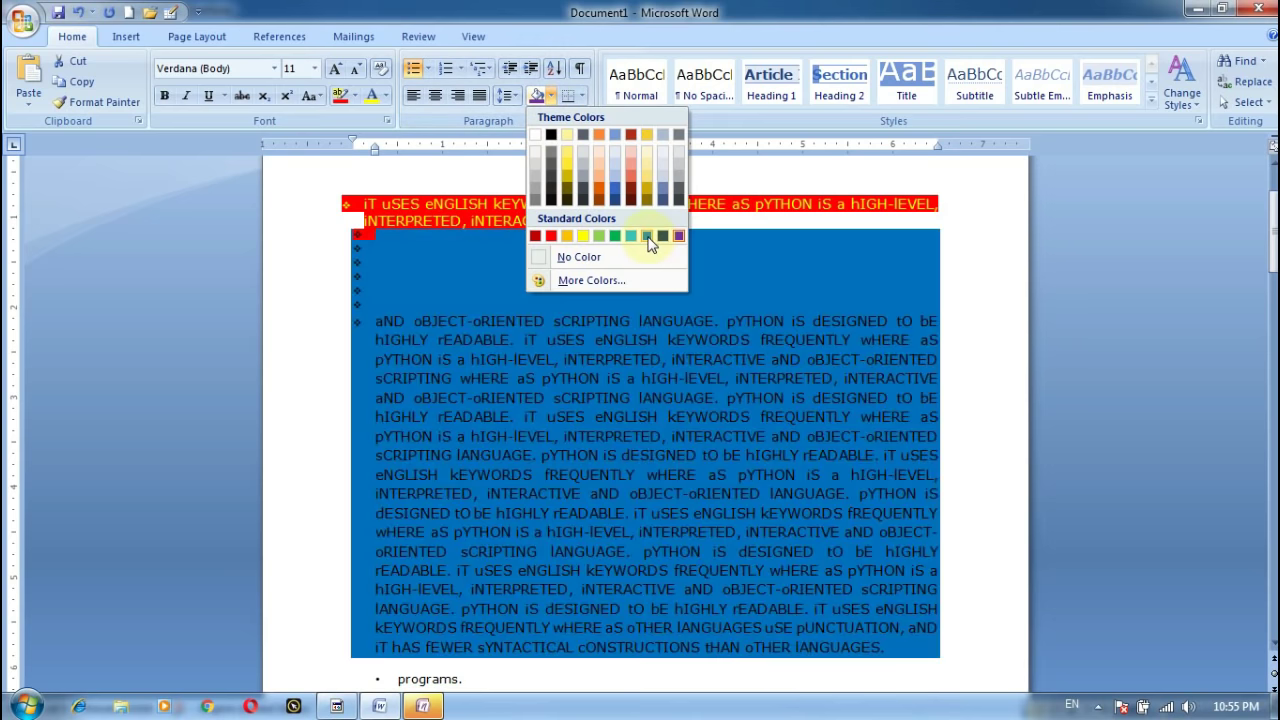
click(598, 238)
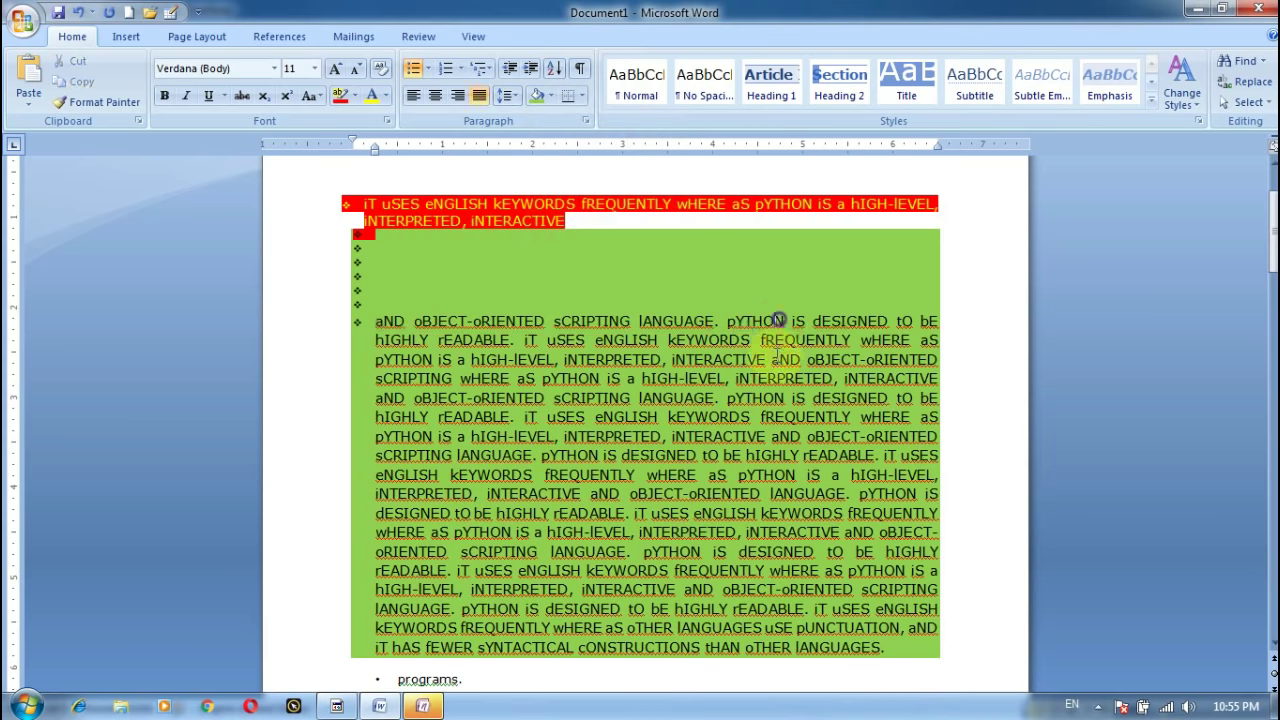
scroll(785, 457, down, 5)
scroll(800, 457, up, 1)
scroll(812, 478, up, 5)
scroll(812, 478, up, 2)
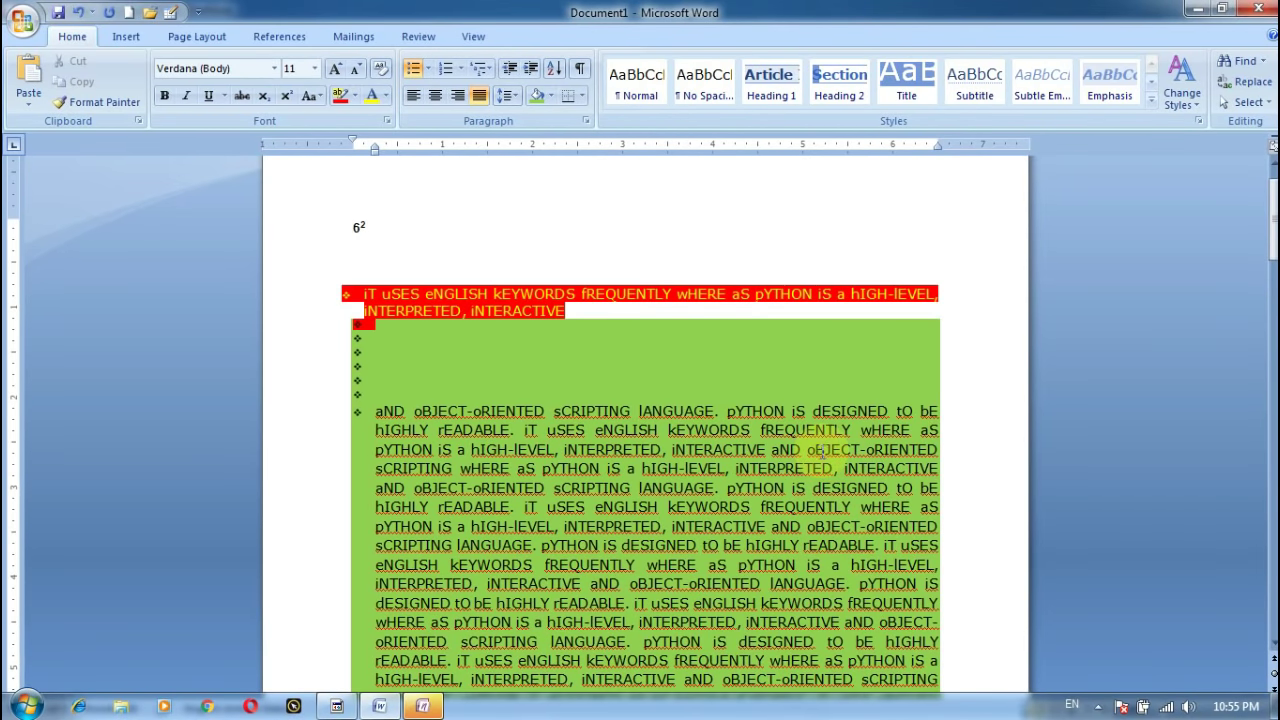
scroll(820, 450, up, 1)
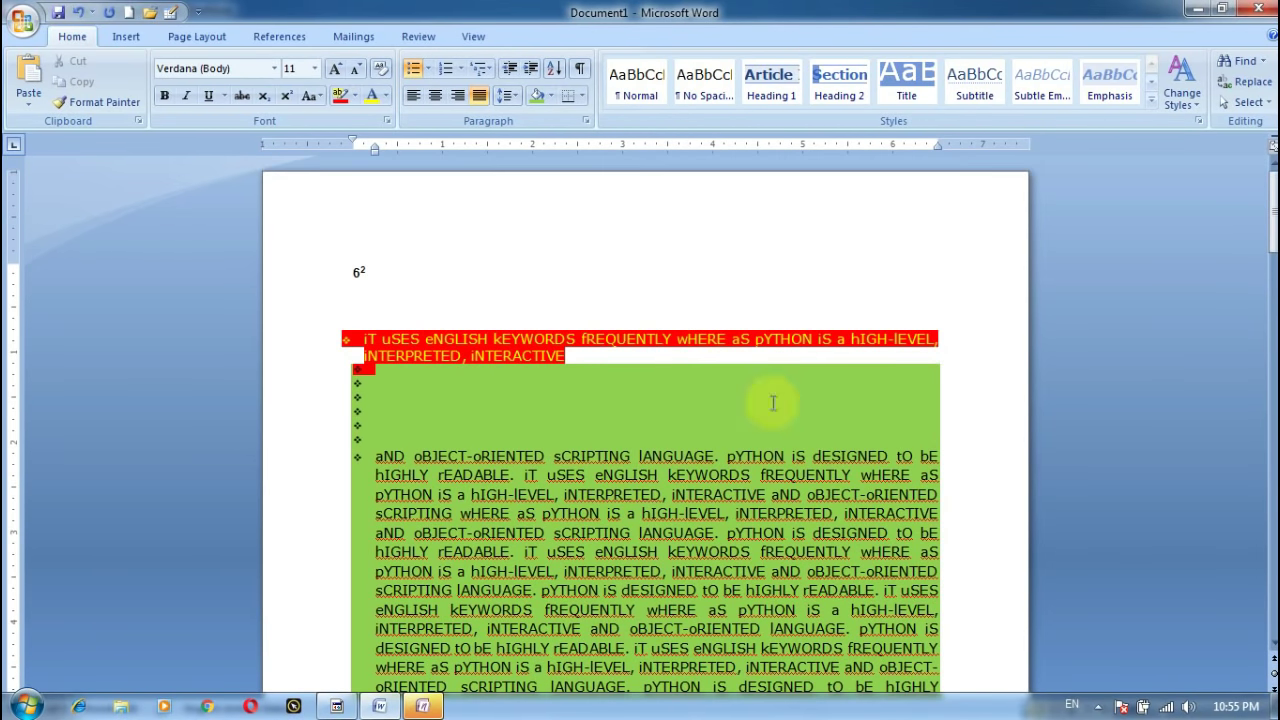
click(553, 70)
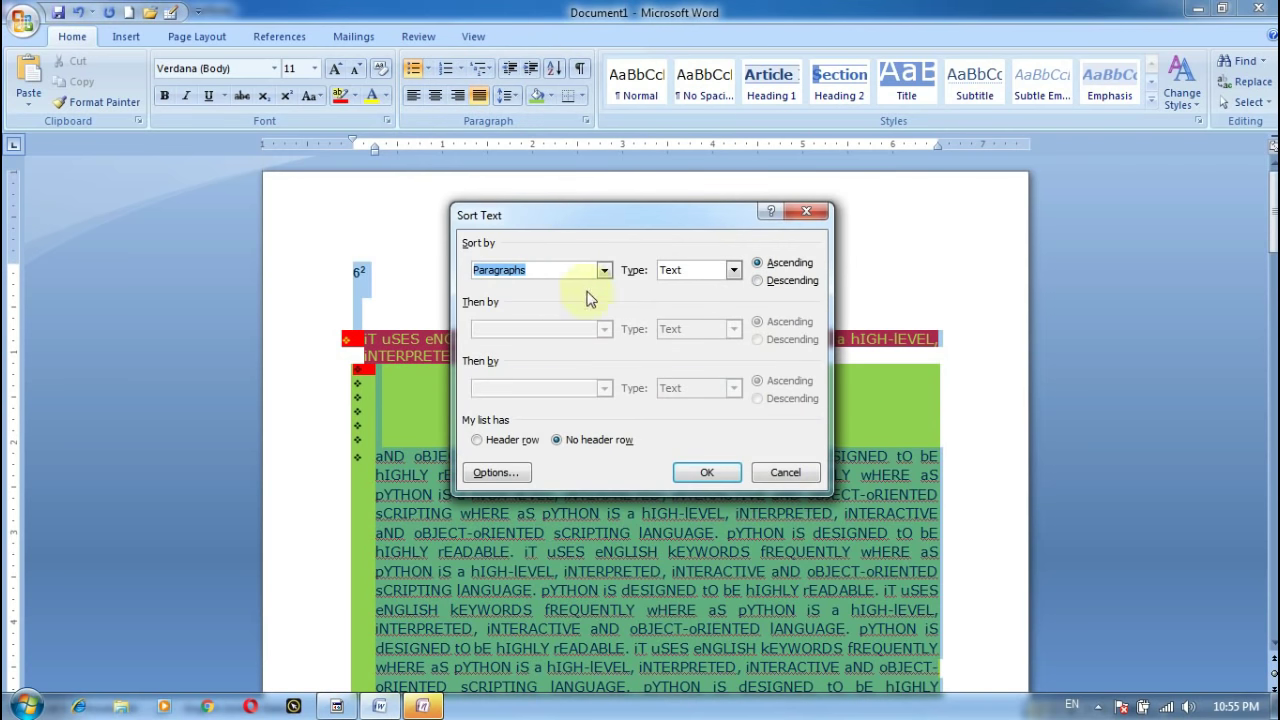
click(801, 214)
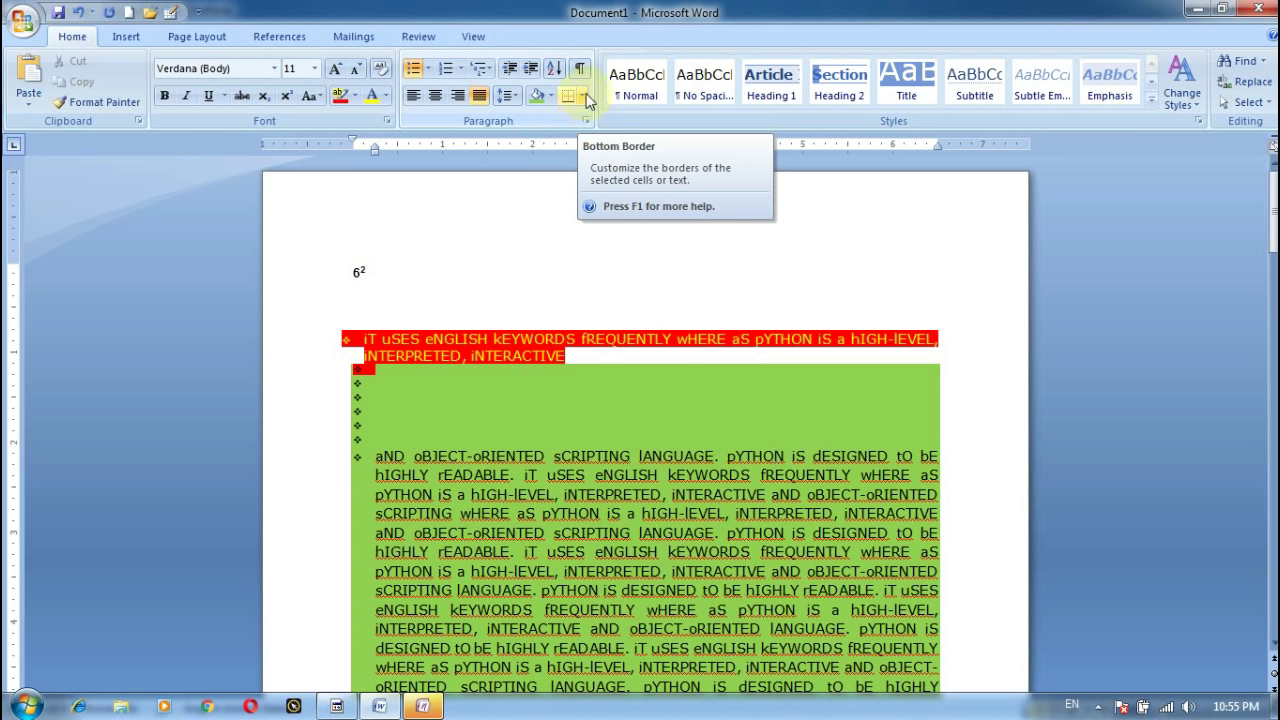
Select the bulleted list and push it far right with Tab.
click(588, 108)
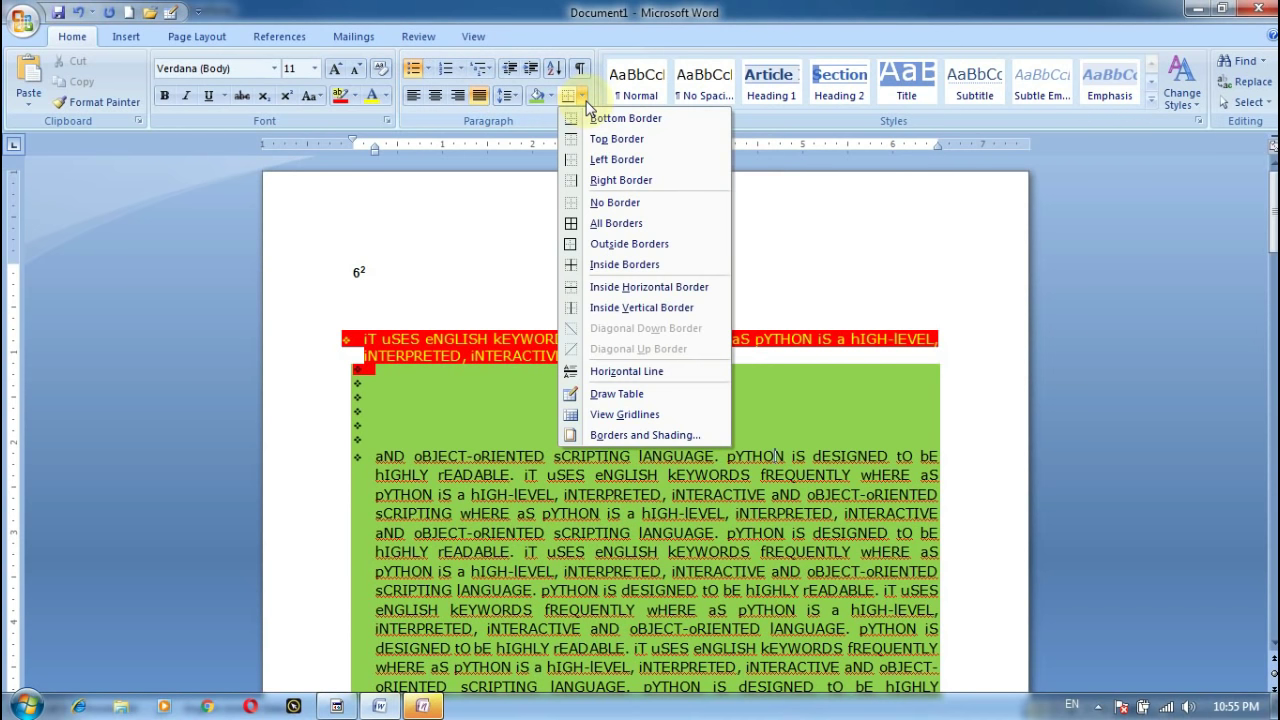
click(508, 438)
click(345, 339)
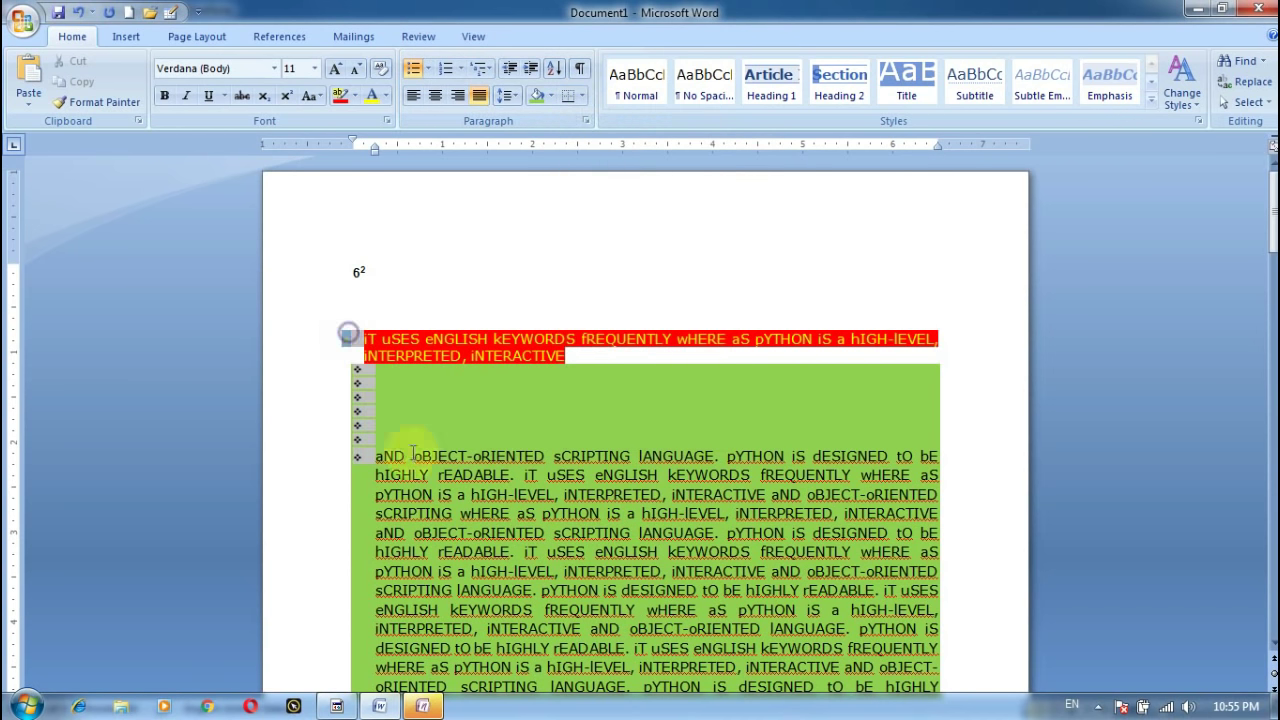
key(Tab)
Undo the Tab indent, green and red shading, and earlier indent and list edits.
key(ctrl+z)
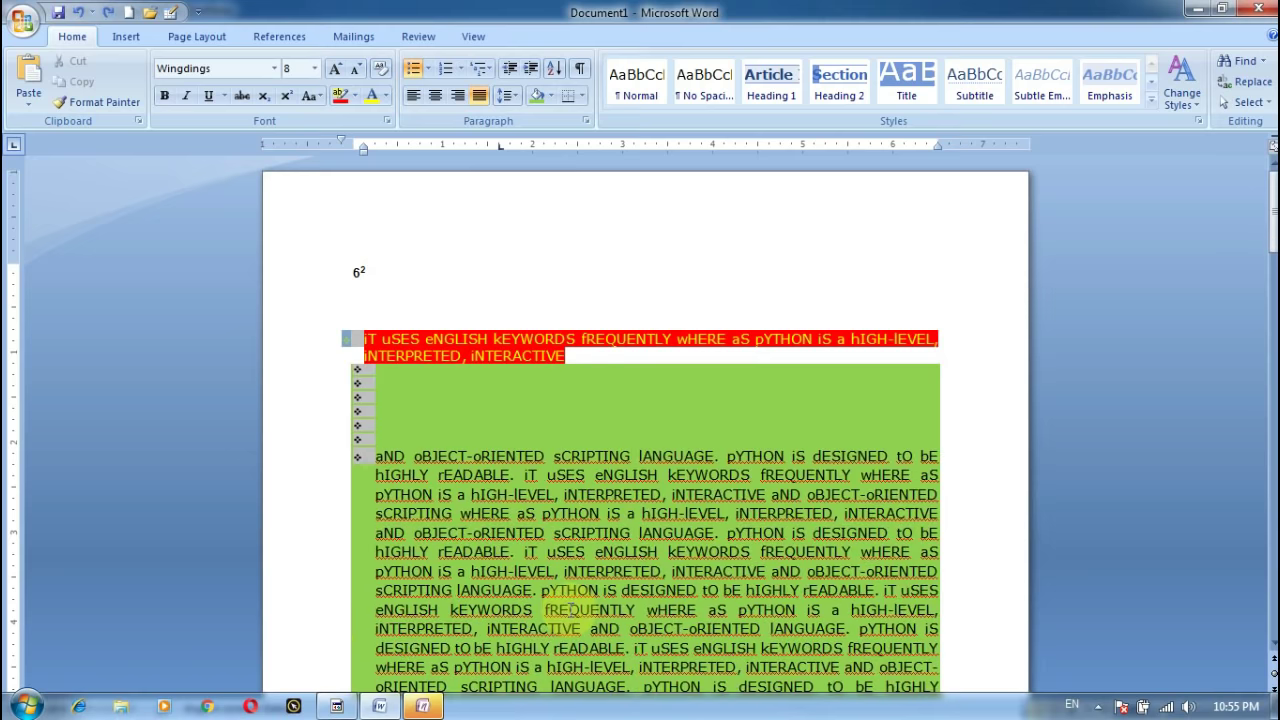
key(ctrl+z)
key(ctrl+z)
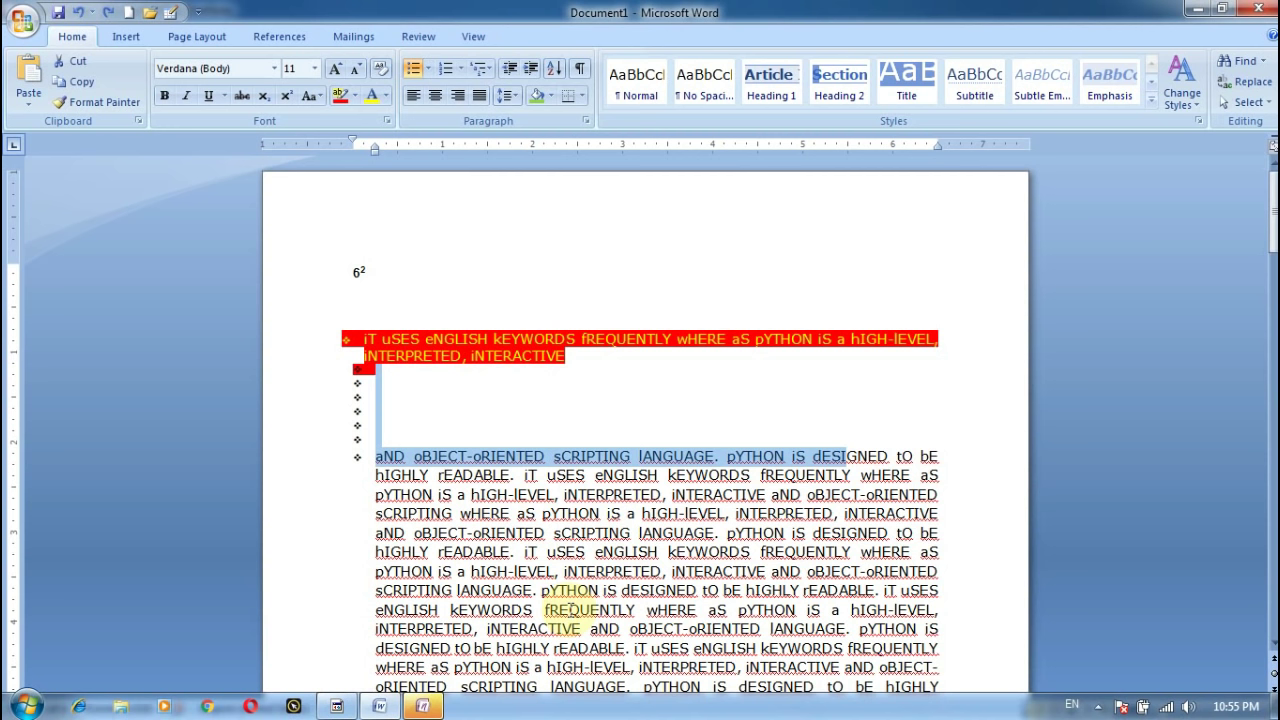
key(ctrl+z)
key(ctrl+z)
key(ctrl+z)
key(ctrl+z)
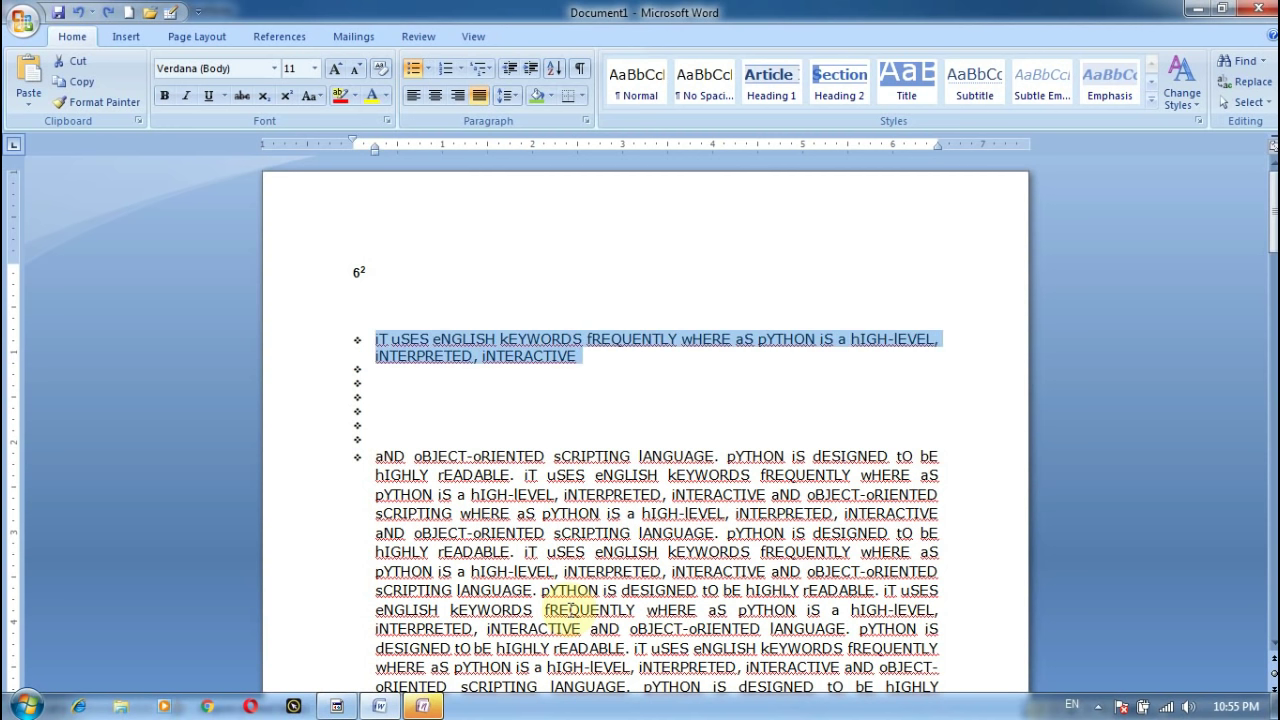
key(ctrl+z)
key(ctrl+z)
key(ctrl+z)
key(ctrl+z)
key(ctrl+z)
key(ctrl+z)
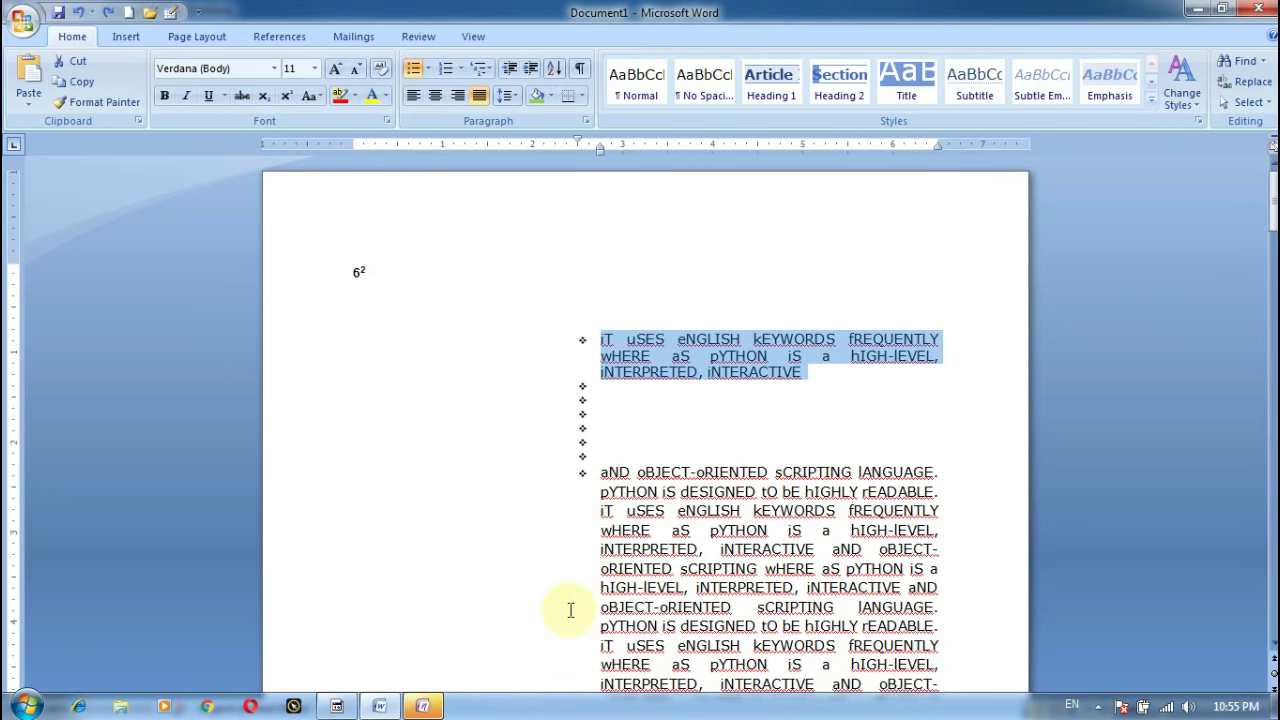
key(ctrl+z)
key(ctrl+z)
key(ctrl+z)
key(ctrl+z)
key(ctrl+z)
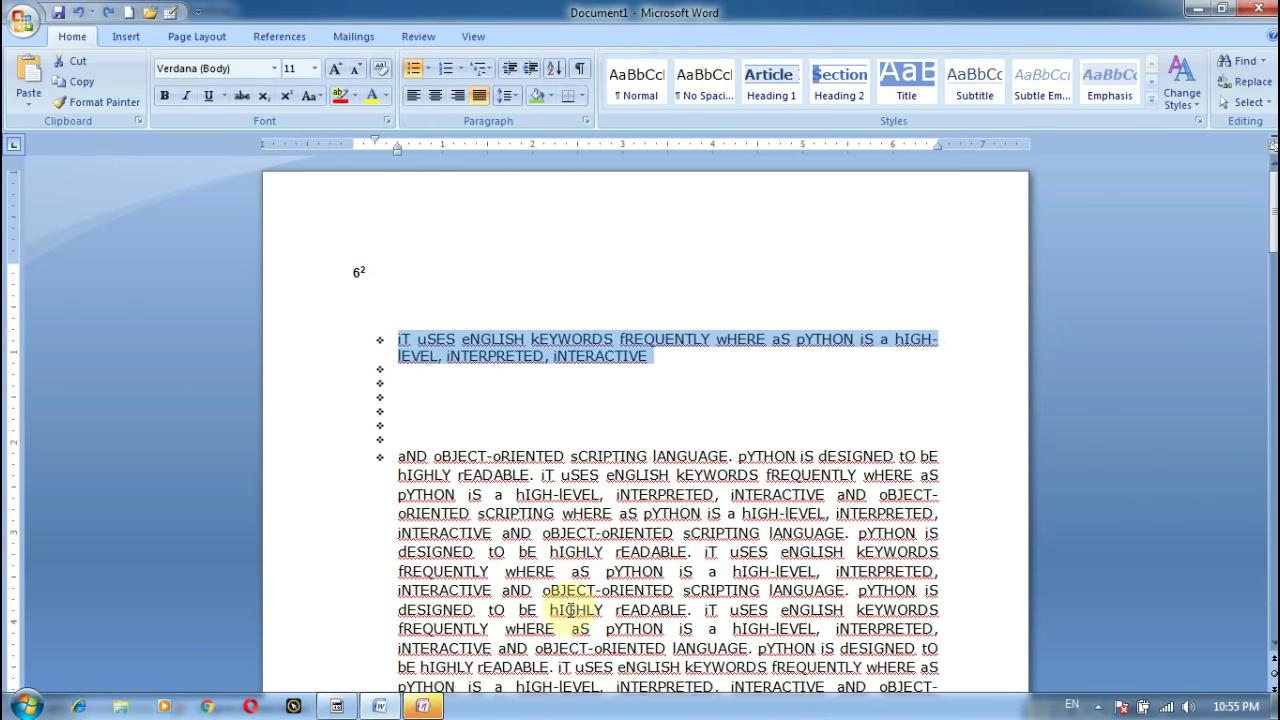
key(ctrl+z)
key(ctrl+z)
key(ctrl+z)
key(ctrl+z)
key(ctrl+z)
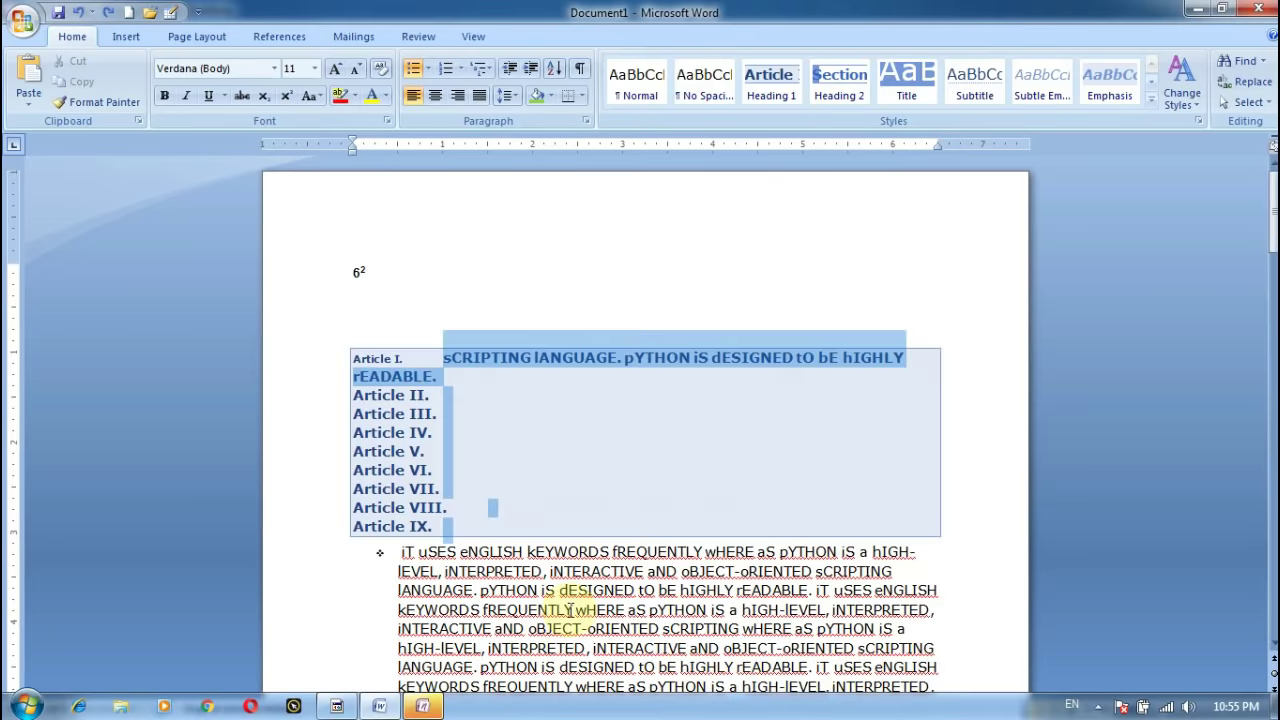
key(ctrl+z)
key(ctrl+z)
key(ctrl+z)
key(ctrl+z)
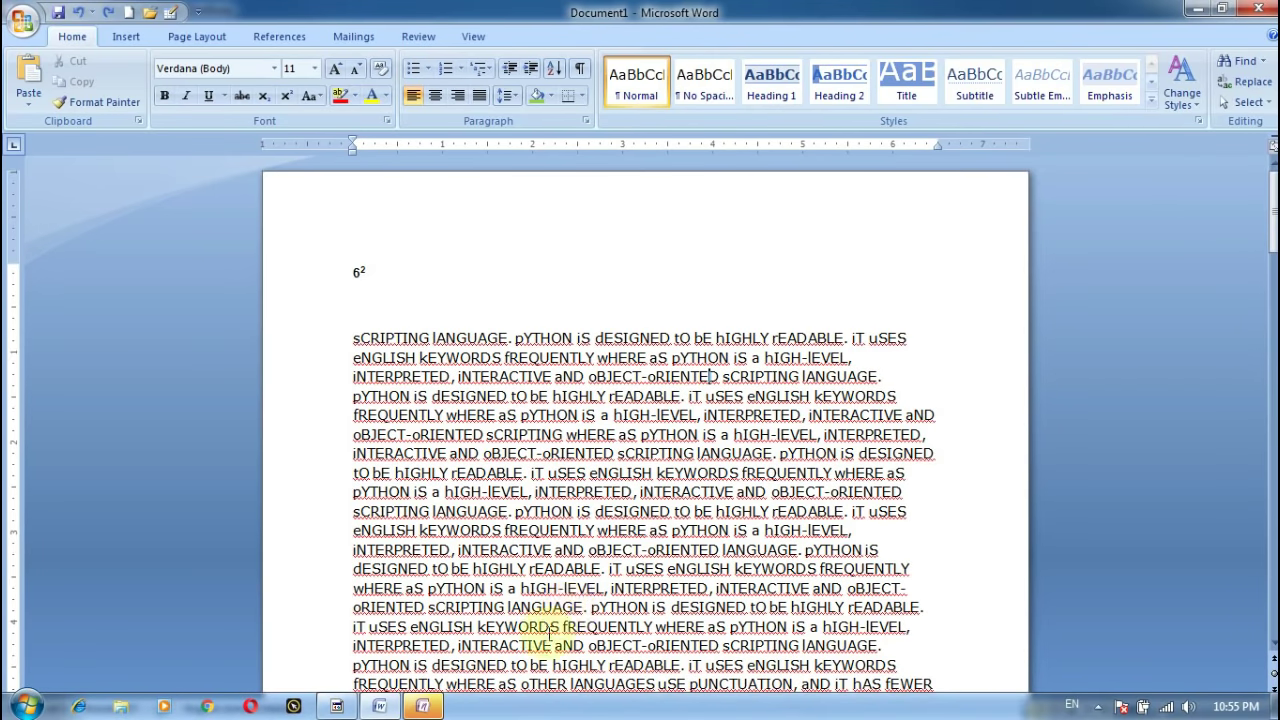
Put All Borders around the top lines of the Python paragraph.
mouse_move(355, 338)
mouse_down()
mouse_move(520, 432)
mouse_move(943, 535)
mouse_up()
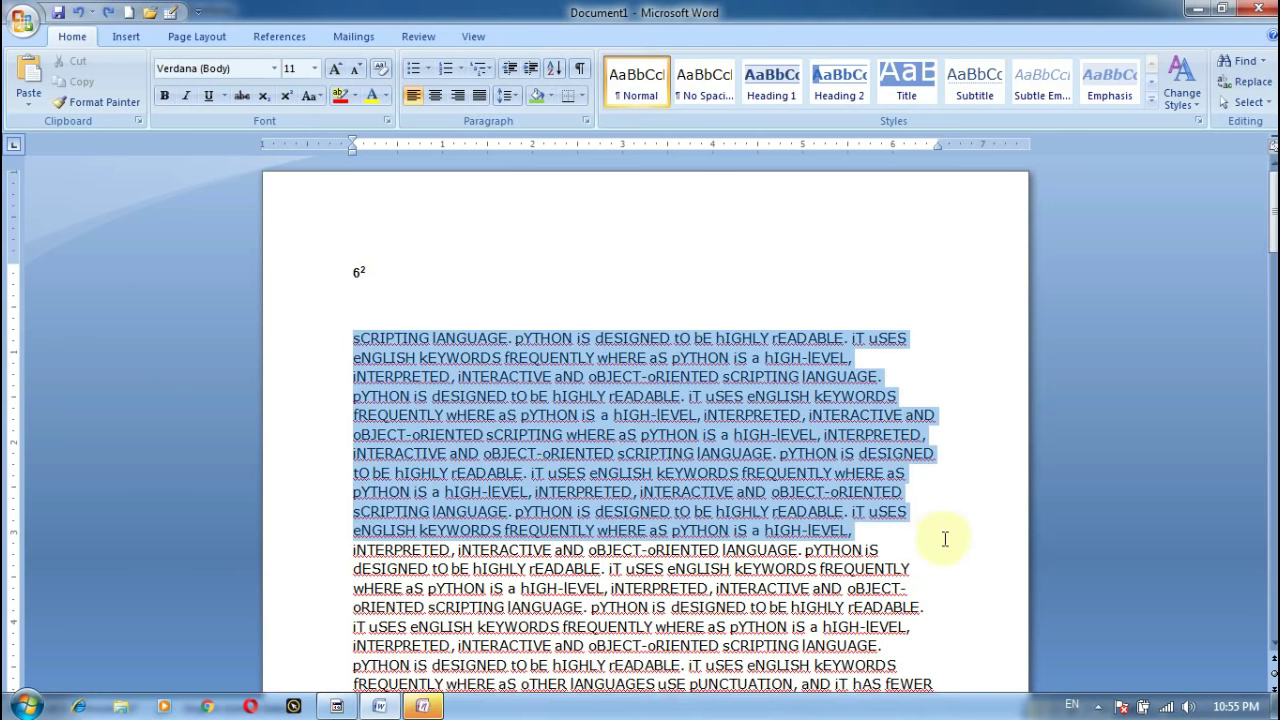
click(584, 96)
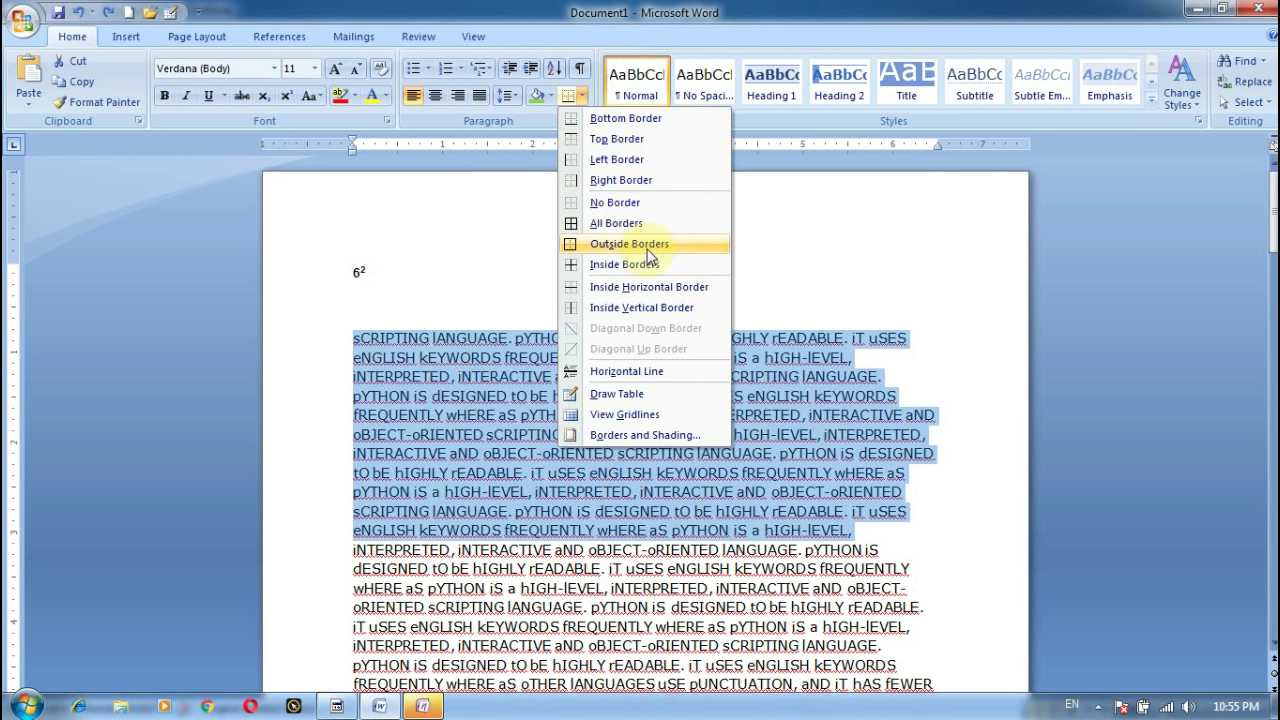
click(652, 224)
click(700, 376)
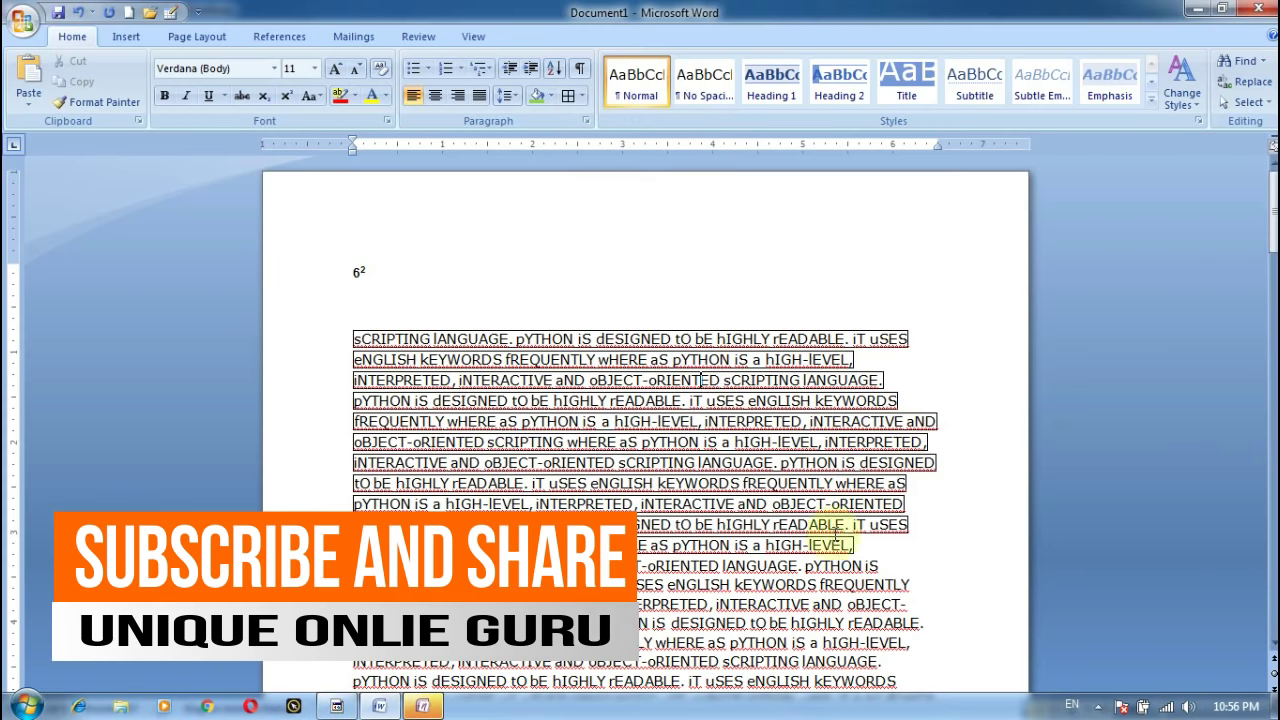
Apply a Right Border to the first lines of the paragraph.
mouse_move(350, 335)
mouse_down()
mouse_move(420, 408)
mouse_move(737, 544)
mouse_up()
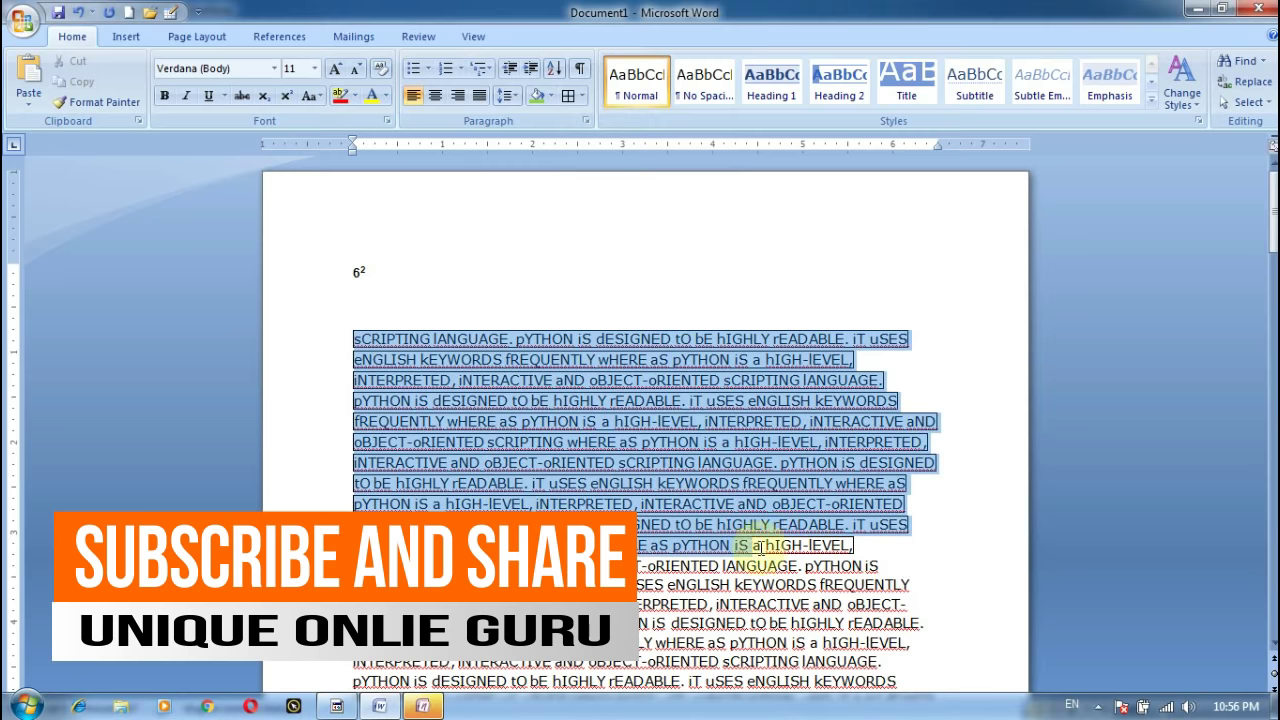
click(584, 97)
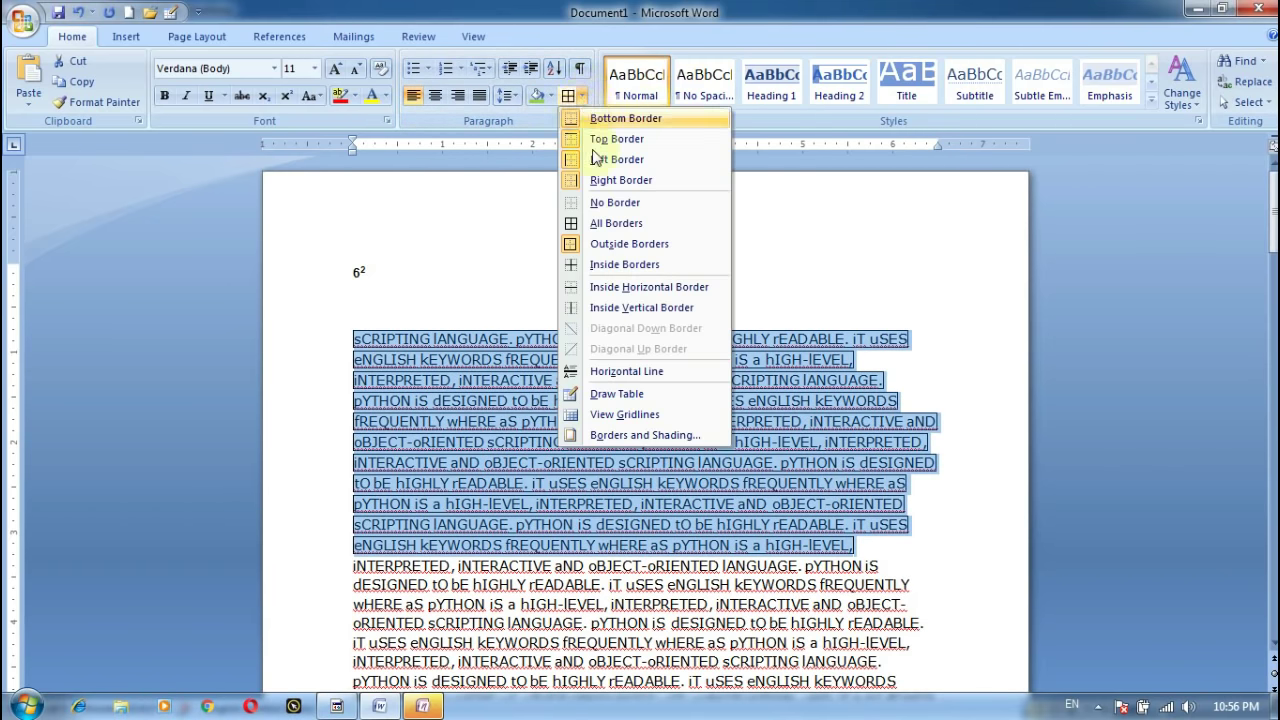
click(625, 182)
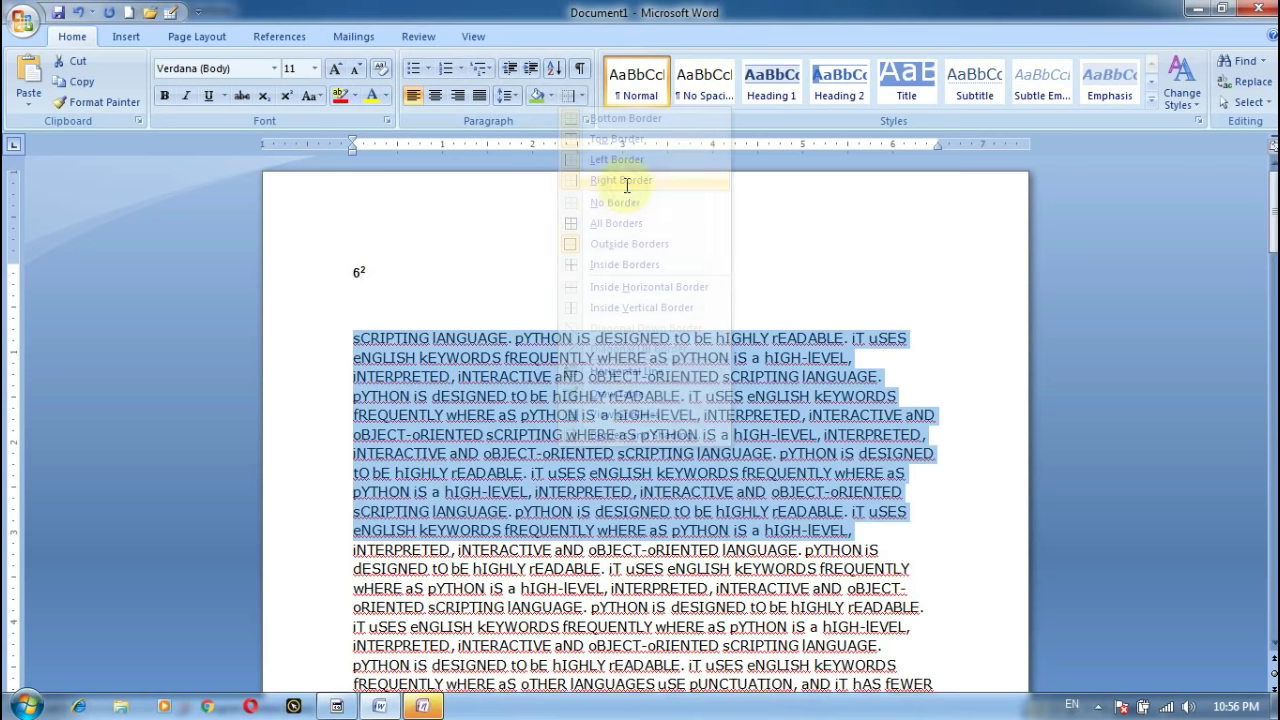
click(963, 493)
Add a Left Border along the top lines, including the blank line above.
drag(853, 531, 542, 243)
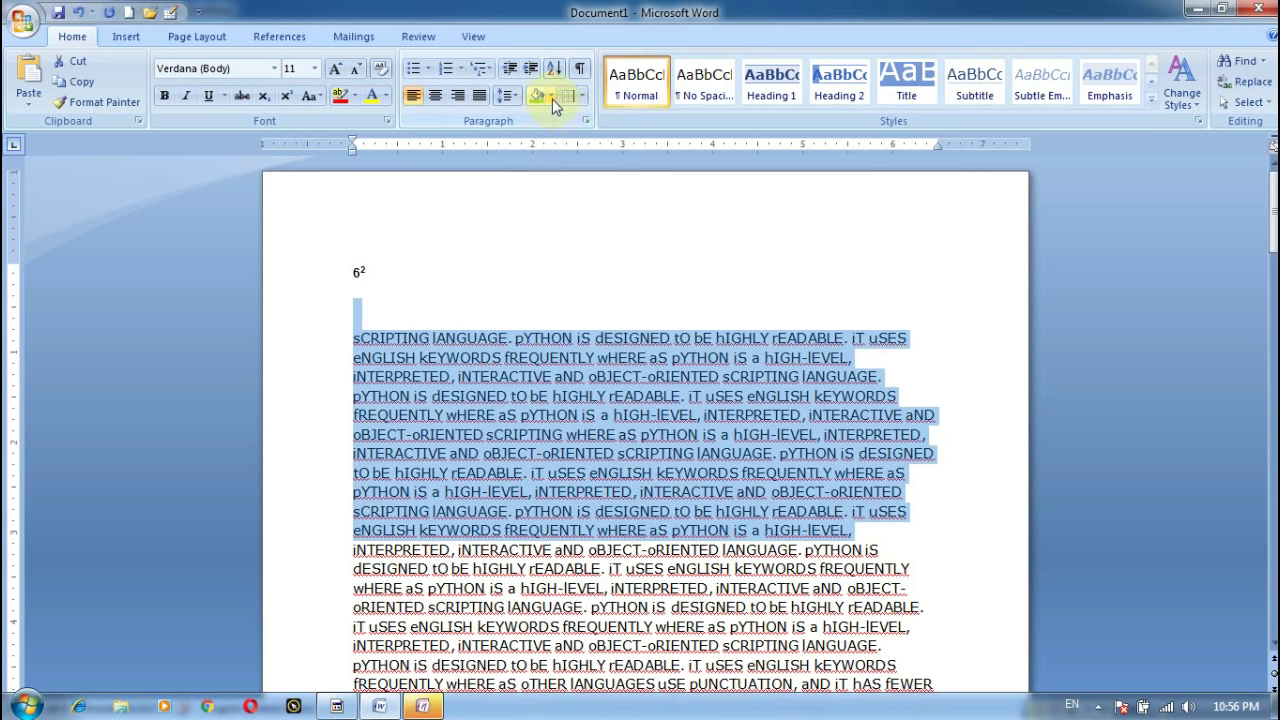
click(581, 96)
click(609, 156)
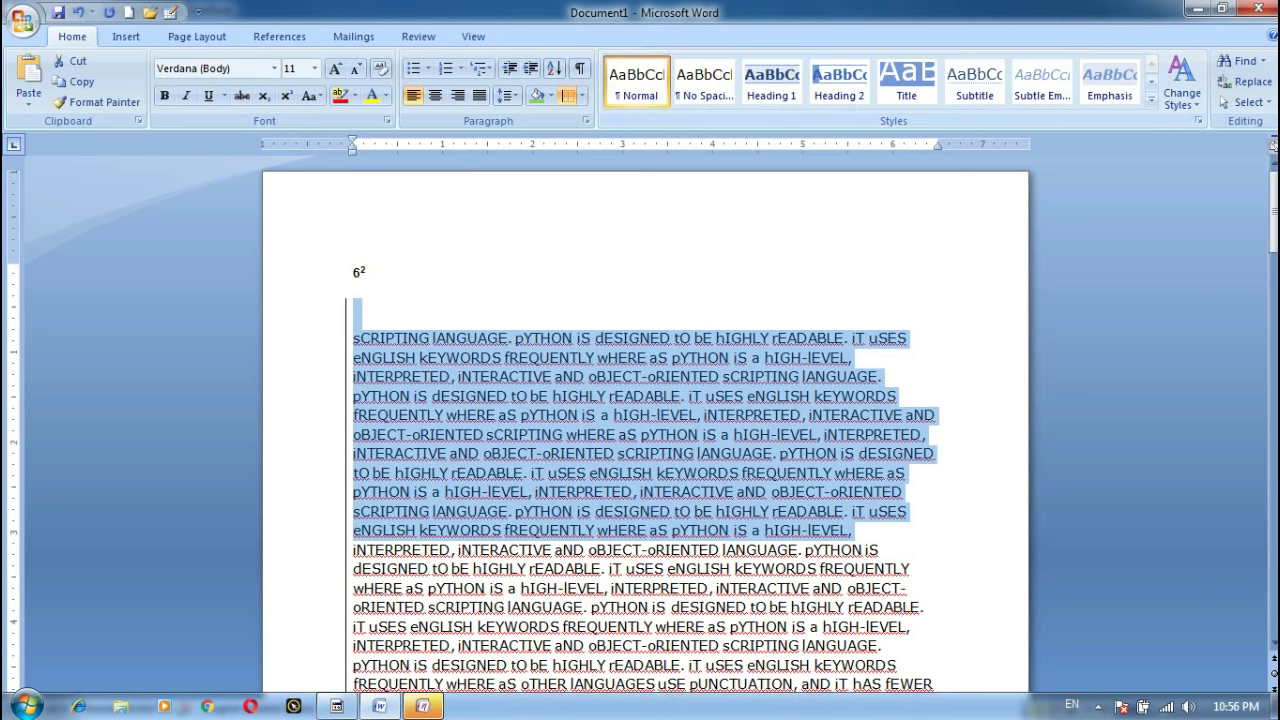
click(1151, 100)
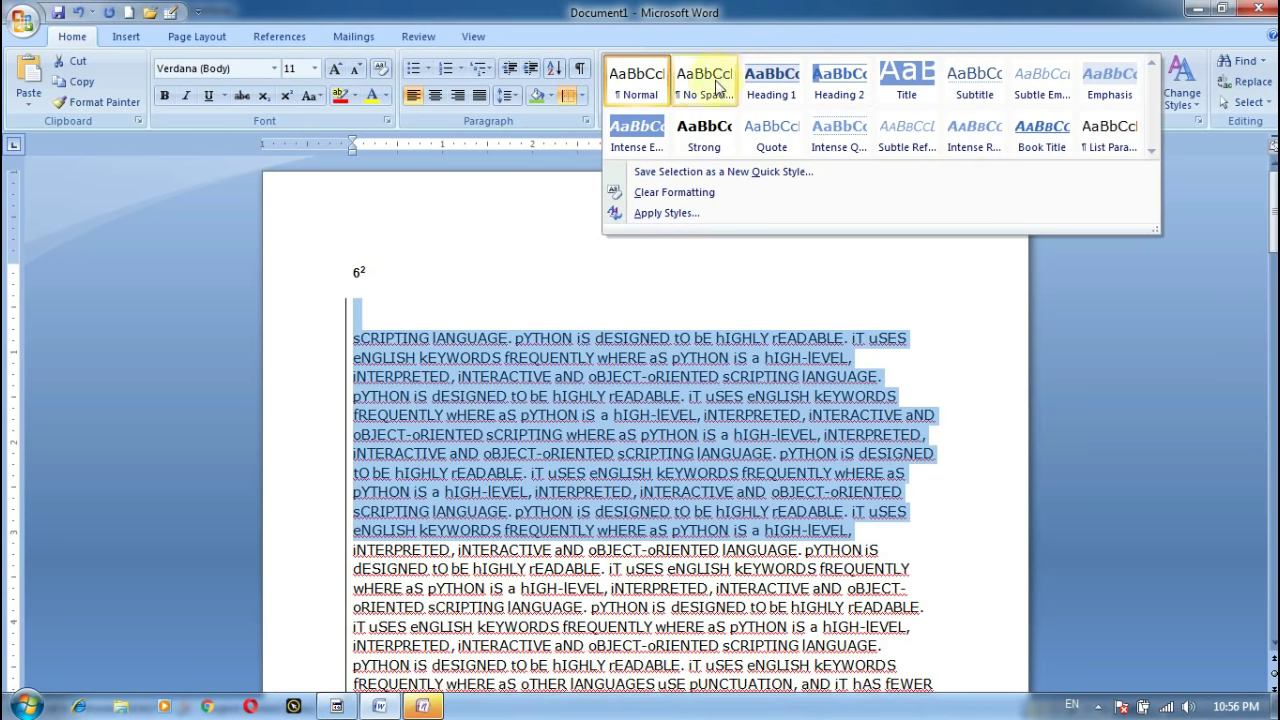
Apply the Strong and Book Title styles, then switch to the Formal style set.
click(706, 128)
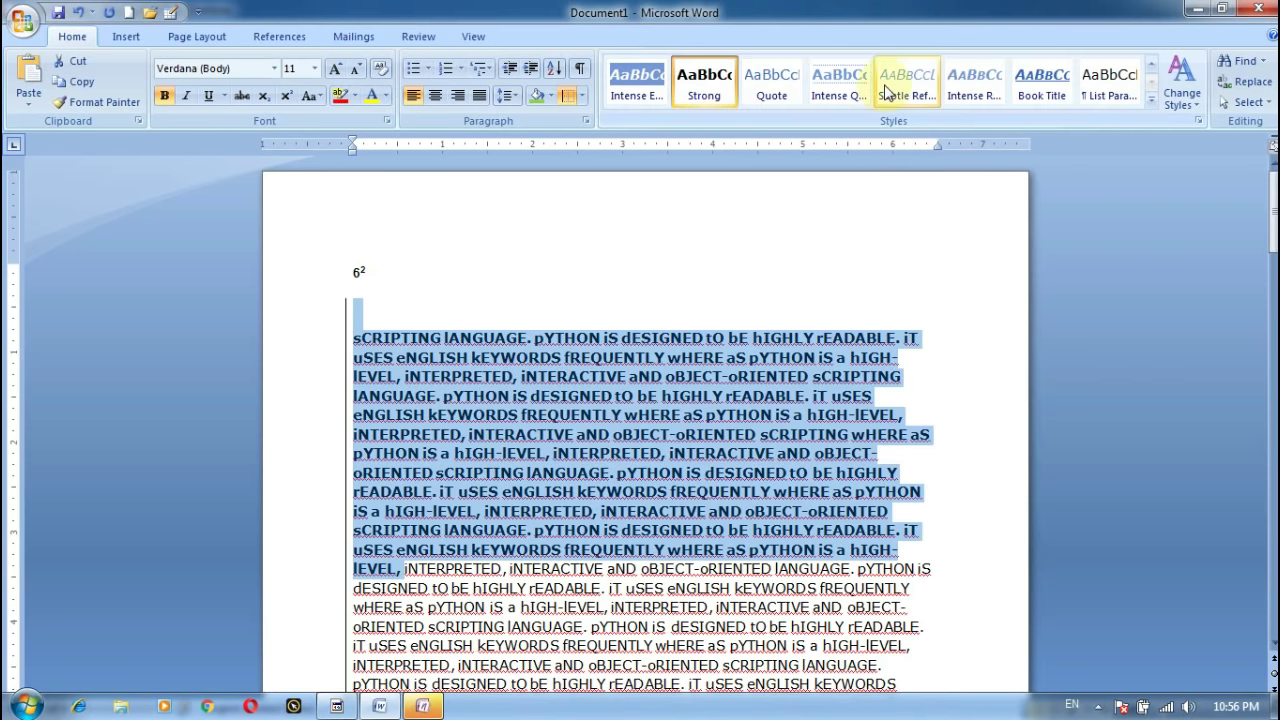
click(1042, 85)
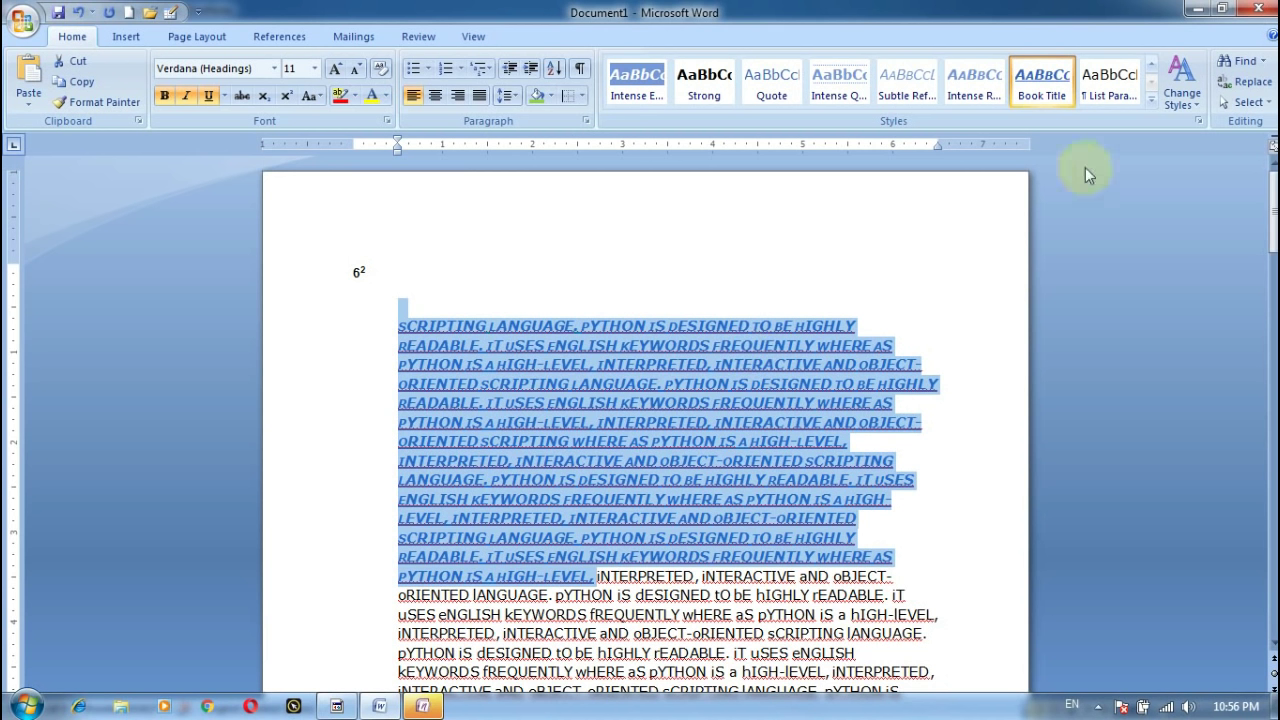
click(1181, 104)
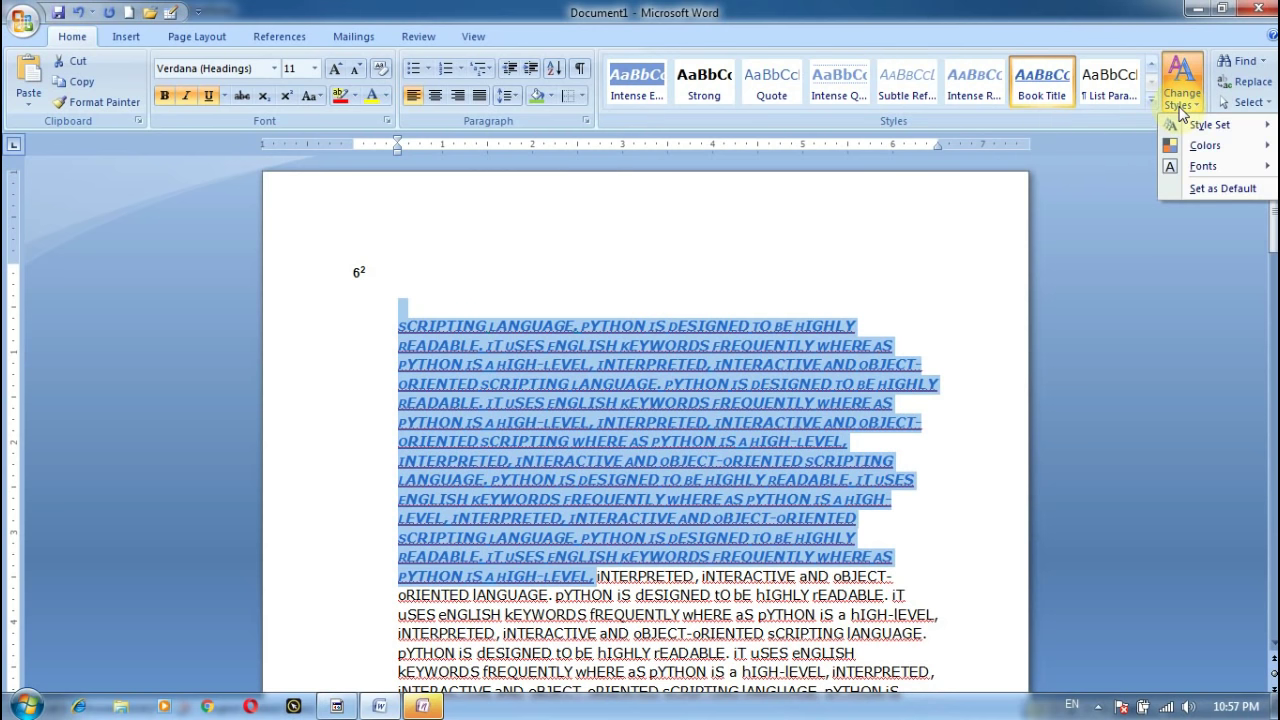
mouse_move(1203, 133)
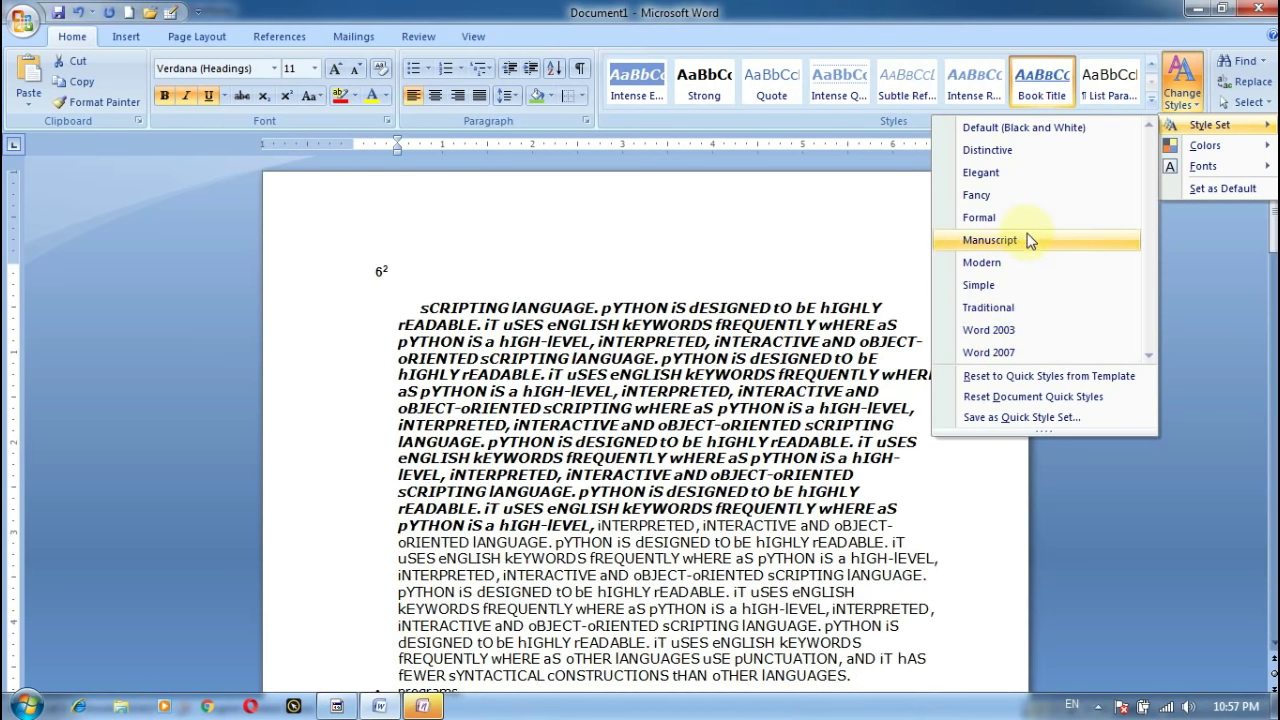
click(975, 217)
scroll(660, 366, down, 5)
scroll(667, 368, up, 5)
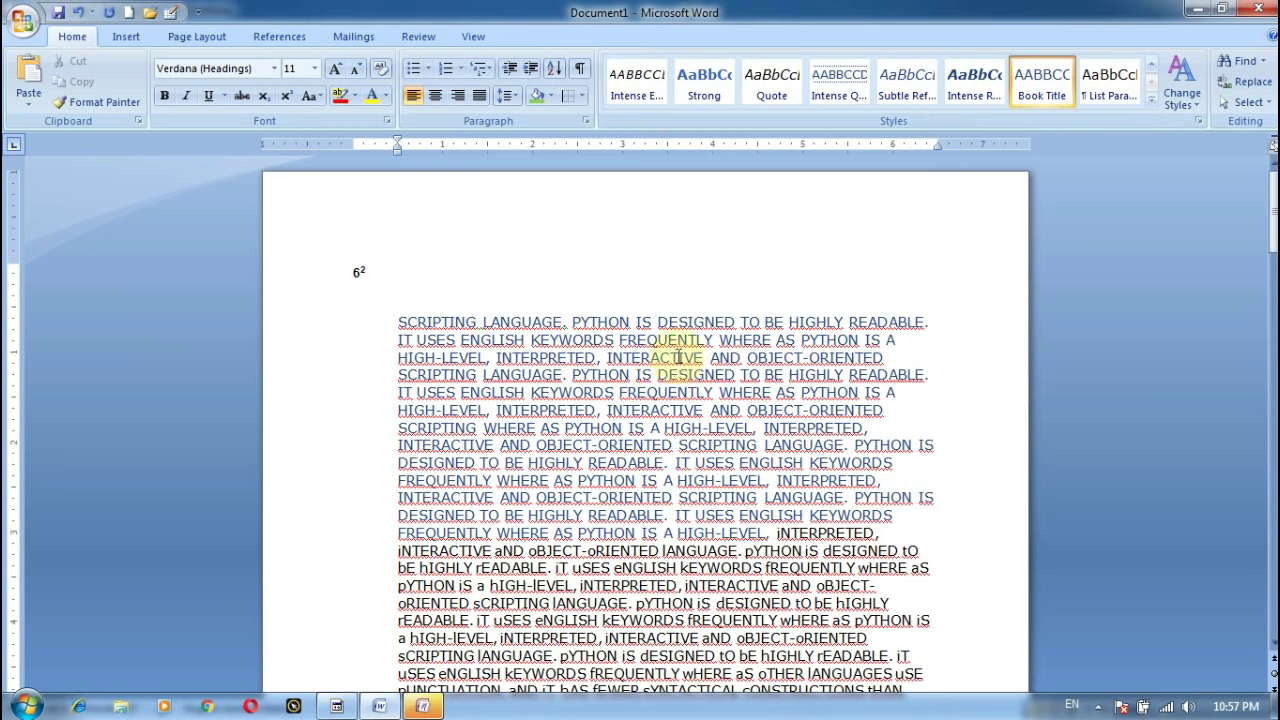
Apply the Flow theme colours to the top part of the text.
click(1185, 95)
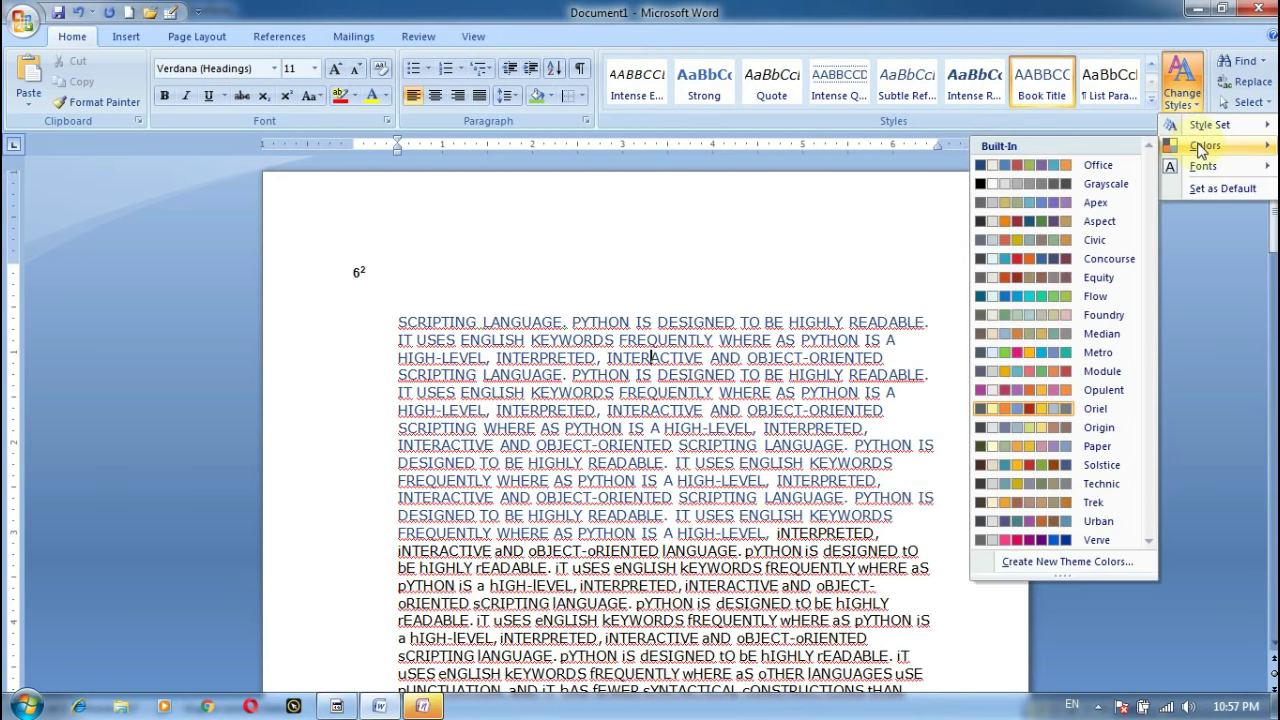
click(366, 304)
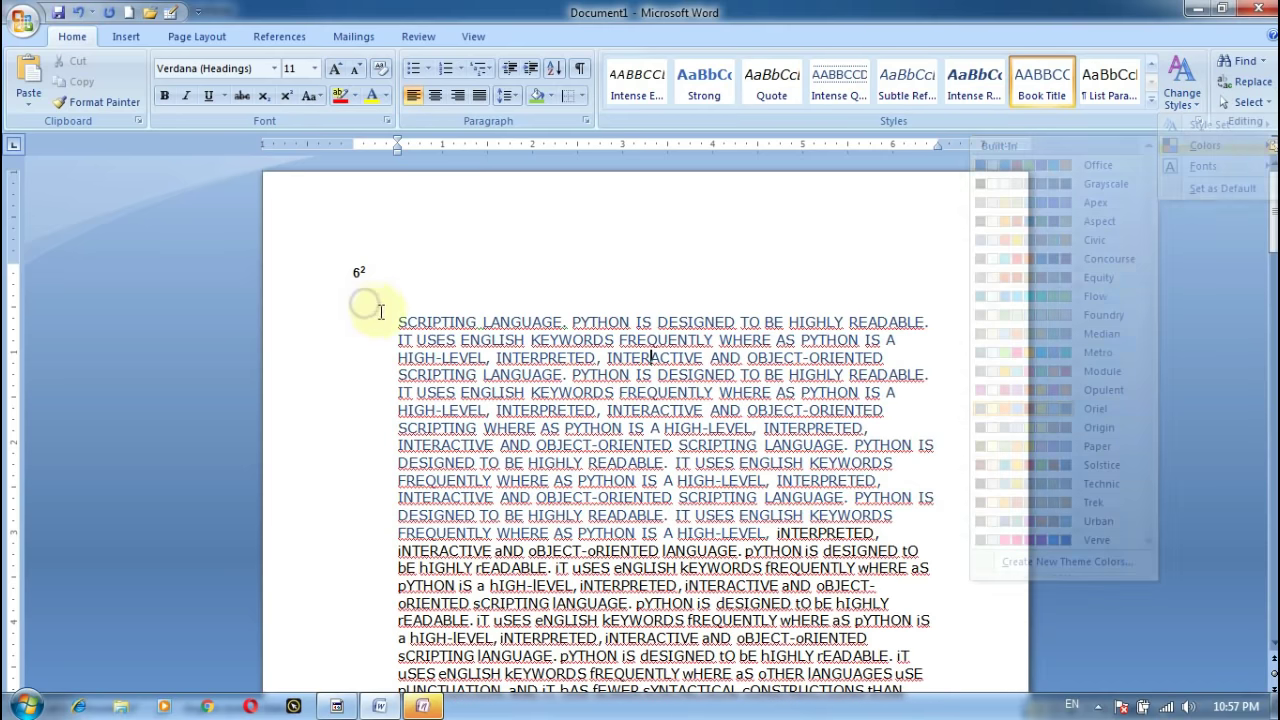
drag(380, 311, 679, 567)
click(1182, 92)
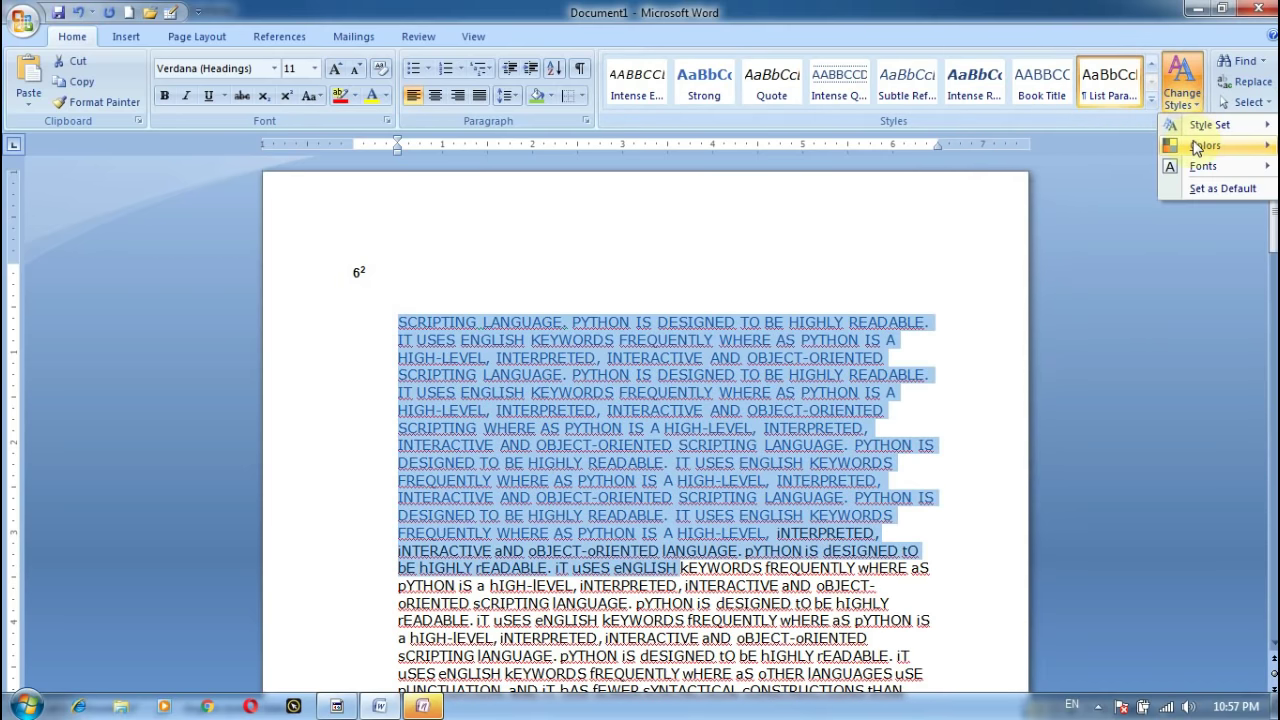
mouse_move(1197, 148)
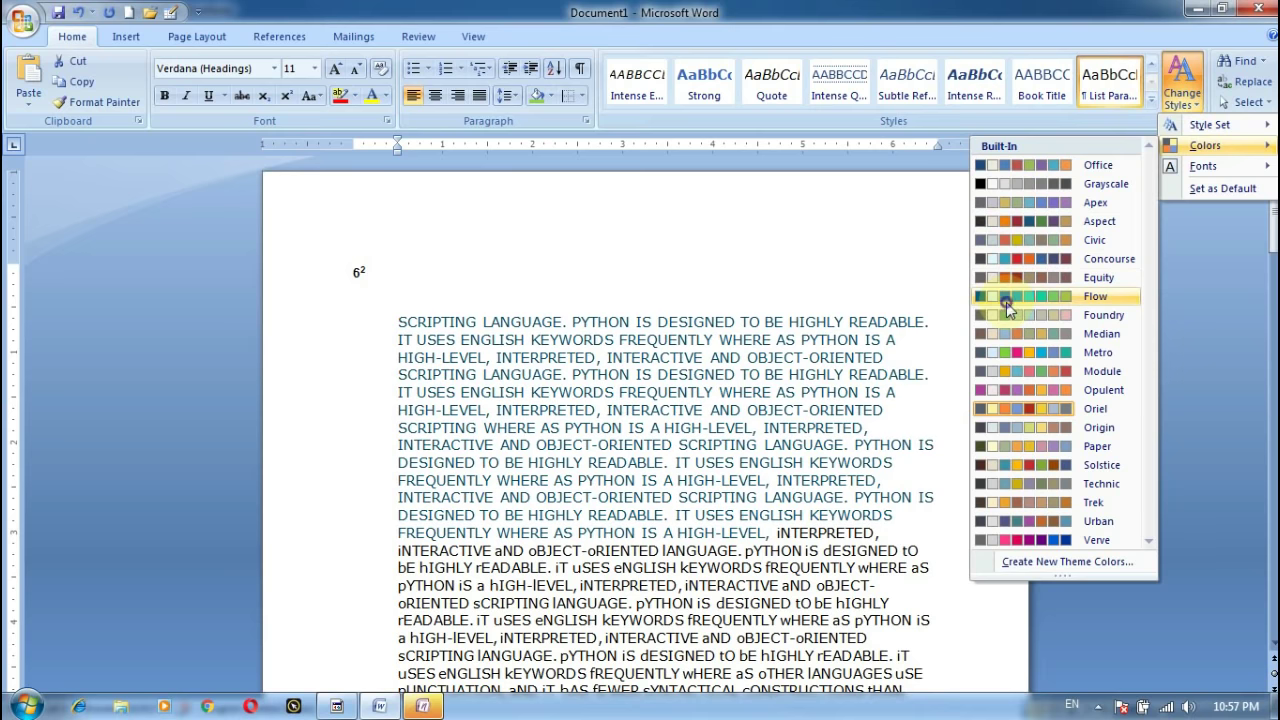
click(1007, 306)
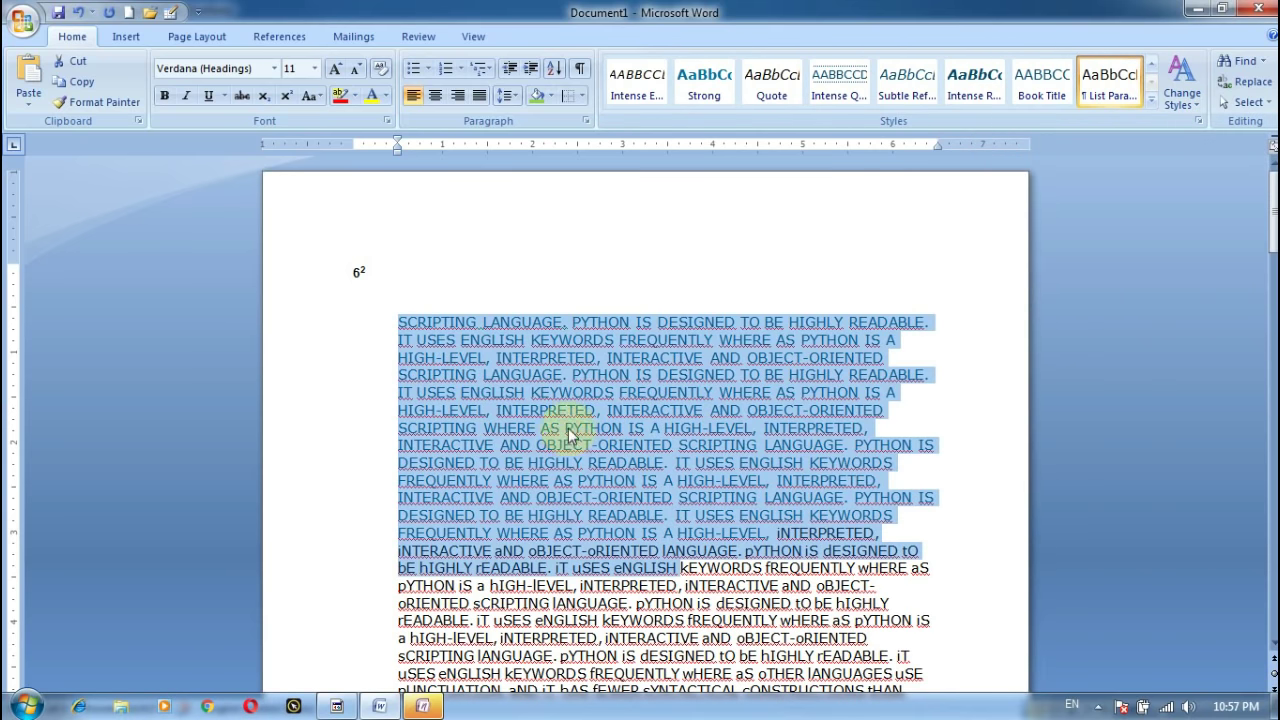
Preview the built-in theme font sets and close the list without choosing one.
click(1182, 88)
mouse_move(1193, 181)
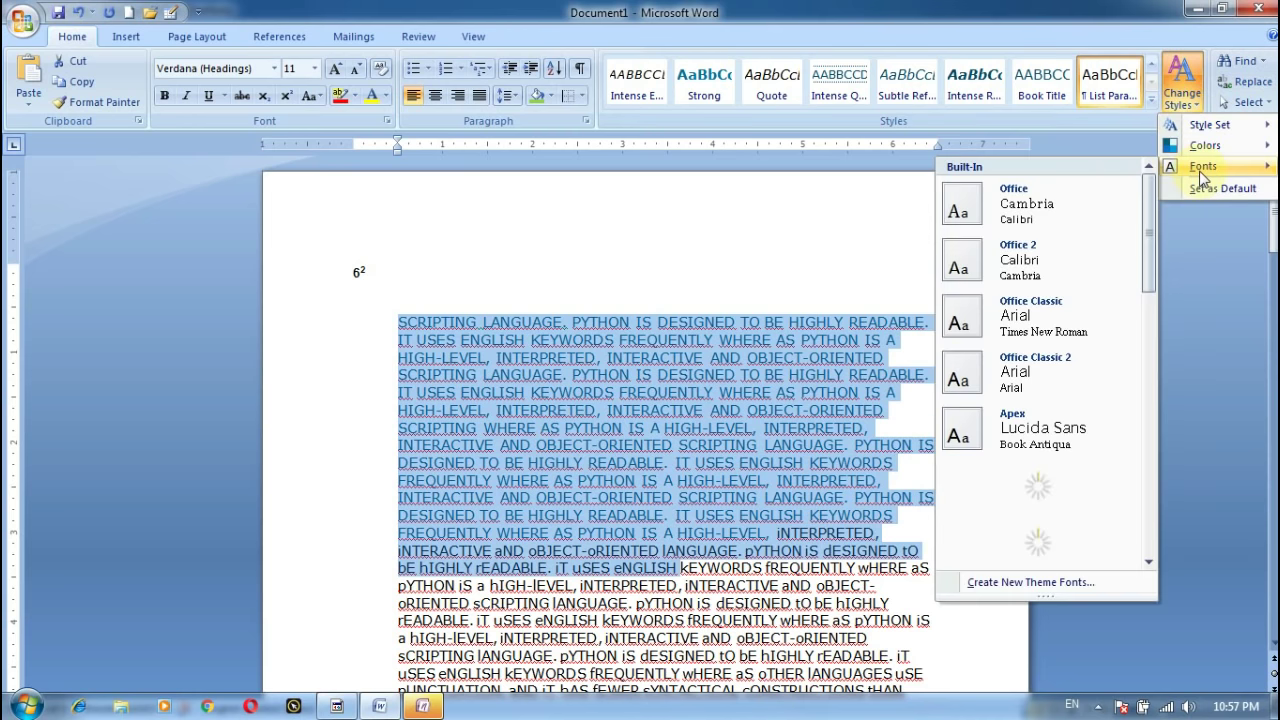
scroll(990, 410, down, 5)
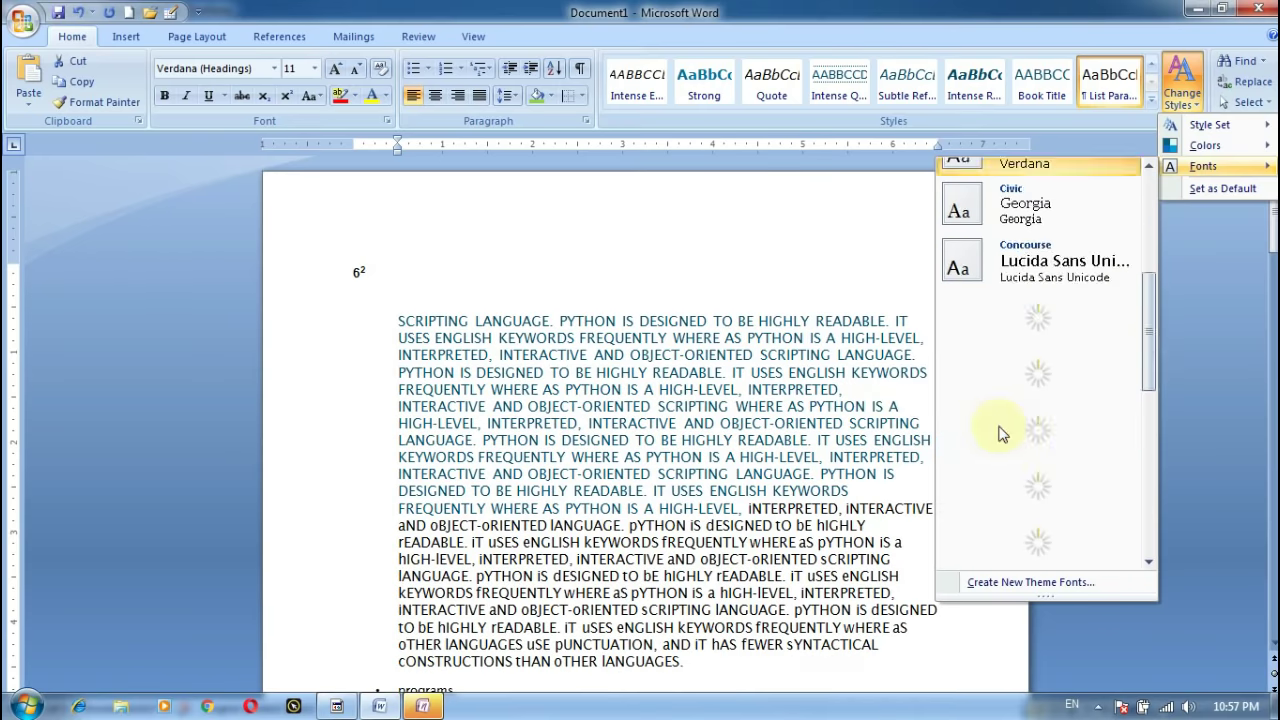
scroll(1010, 380, down, 5)
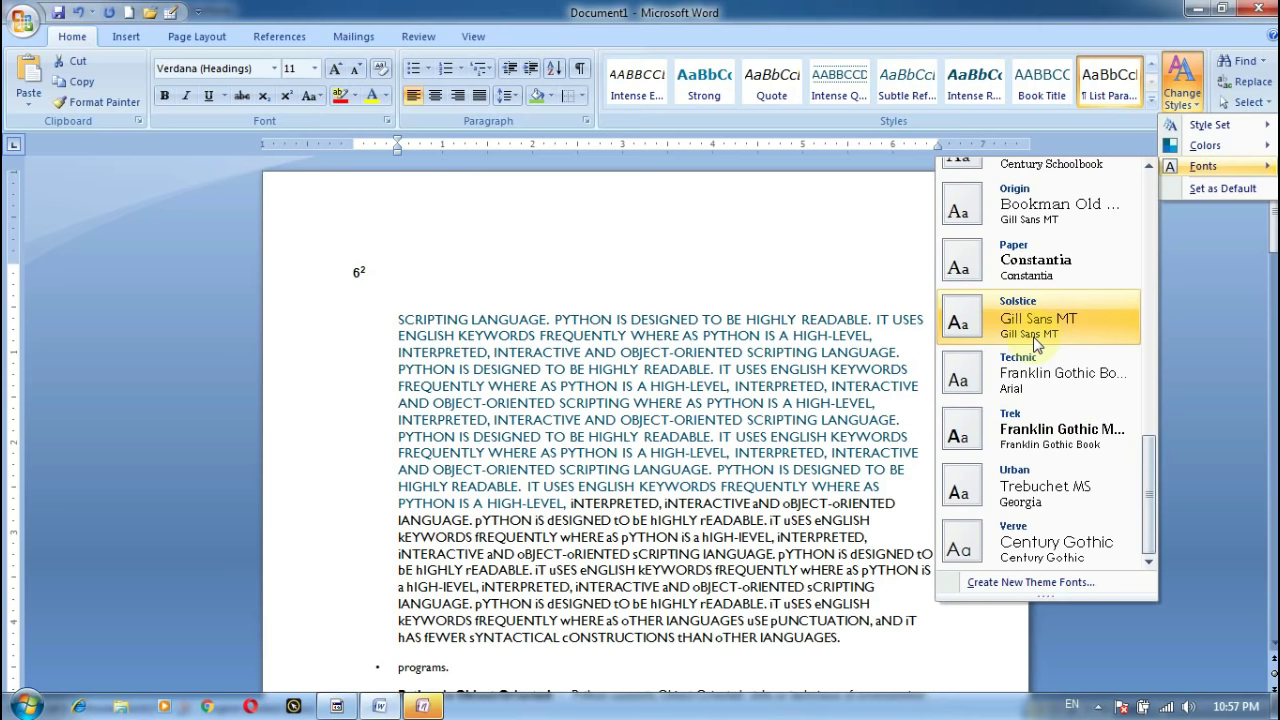
scroll(1038, 230, up, 8)
scroll(1038, 230, up, 2)
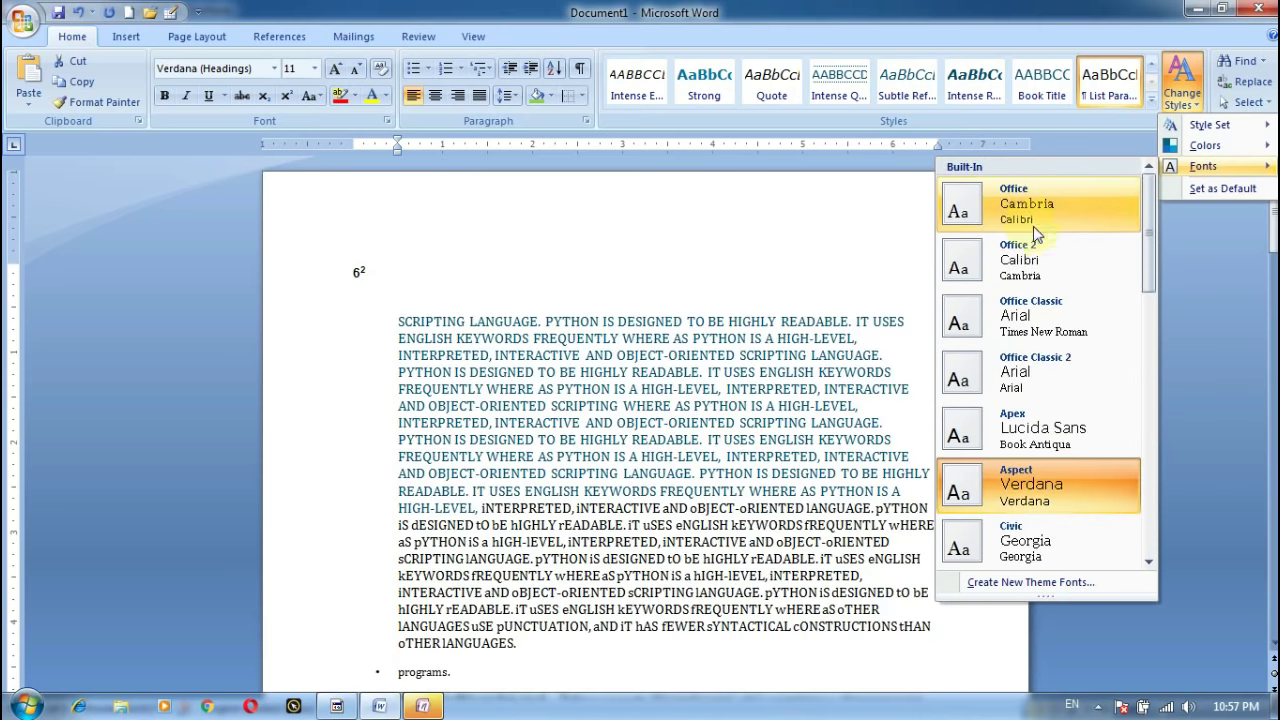
scroll(1034, 232, down, 5)
scroll(1030, 228, down, 3)
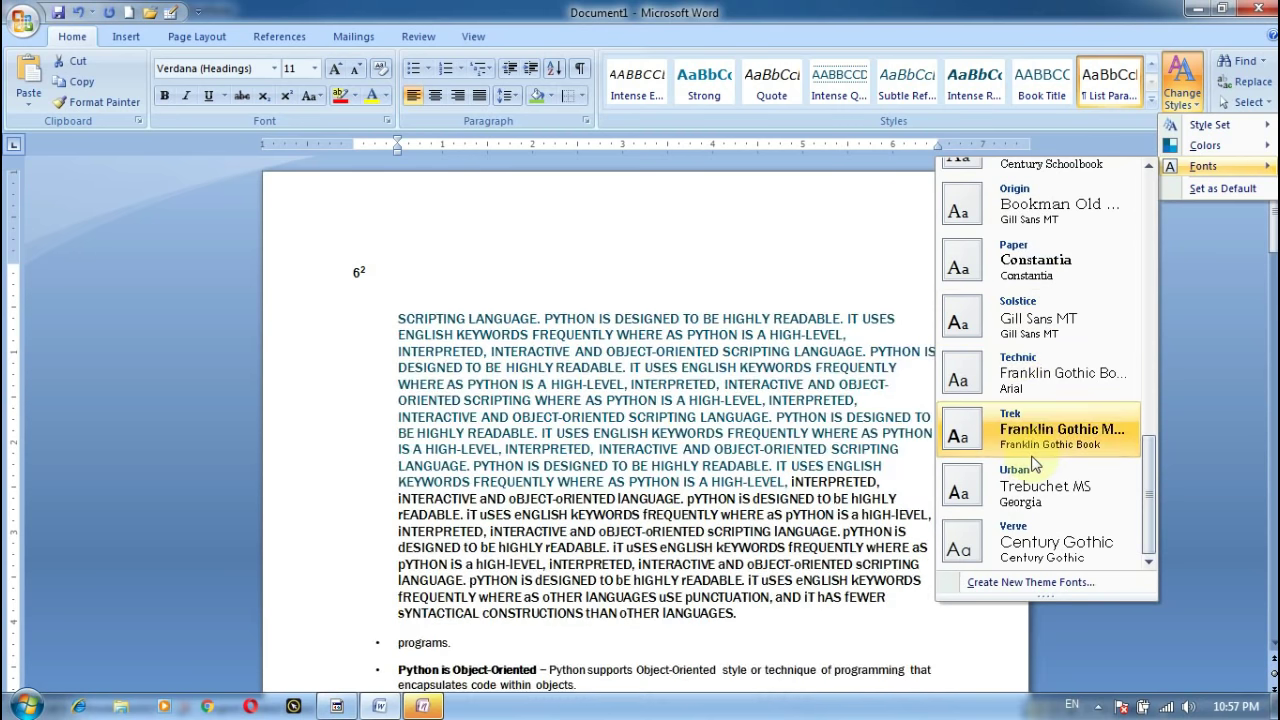
scroll(1034, 460, up, 8)
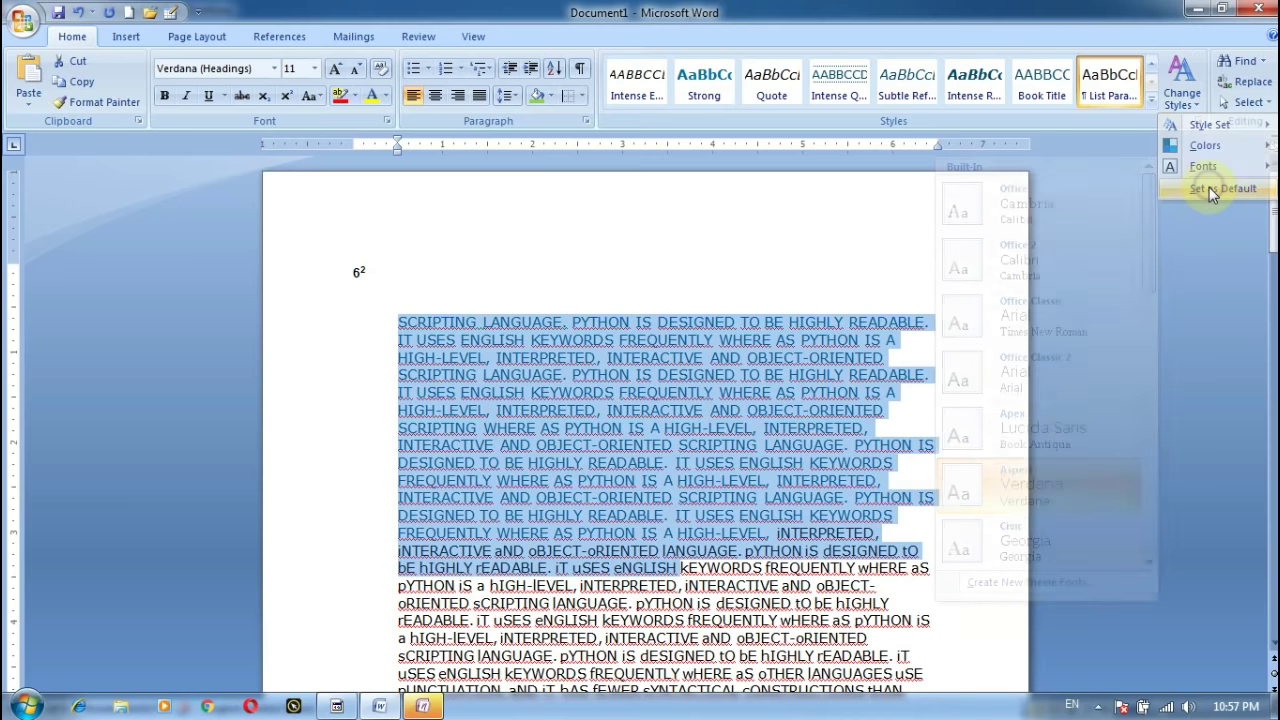
click(1209, 187)
Search for 'python' and highlight every match in the Main Document.
click(850, 345)
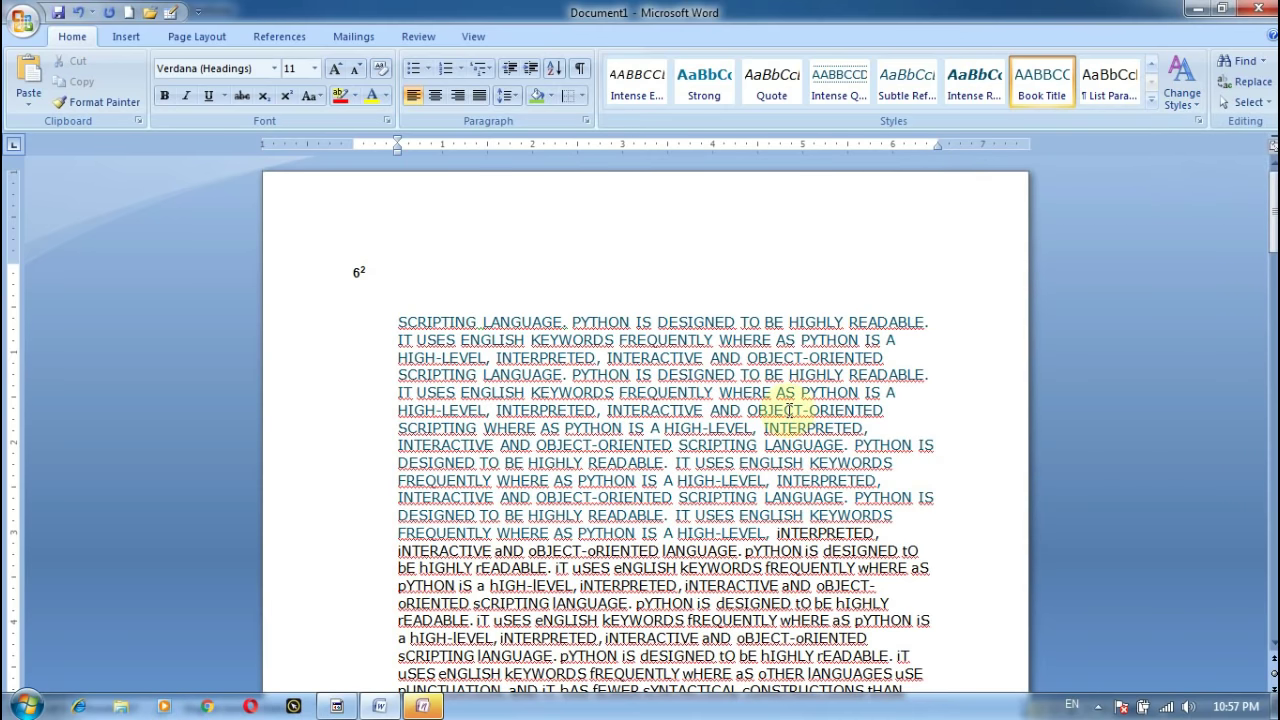
click(1254, 66)
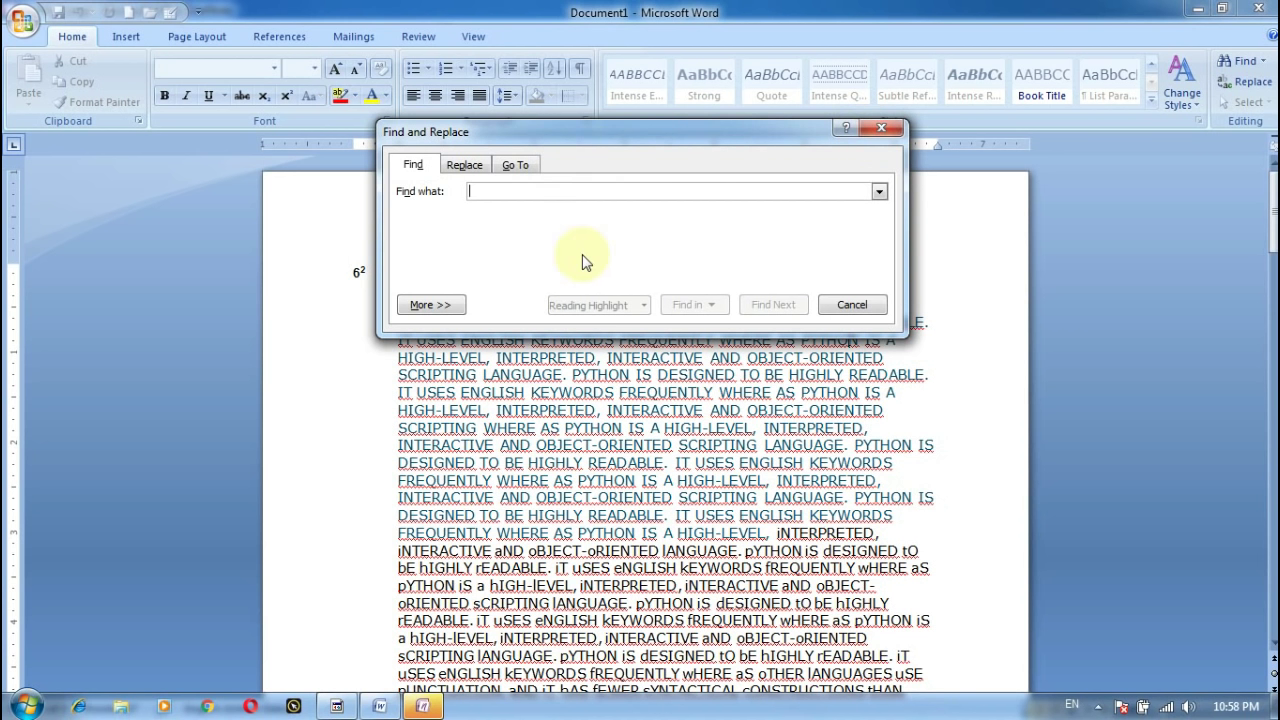
click(667, 583)
scroll(673, 580, down, 5)
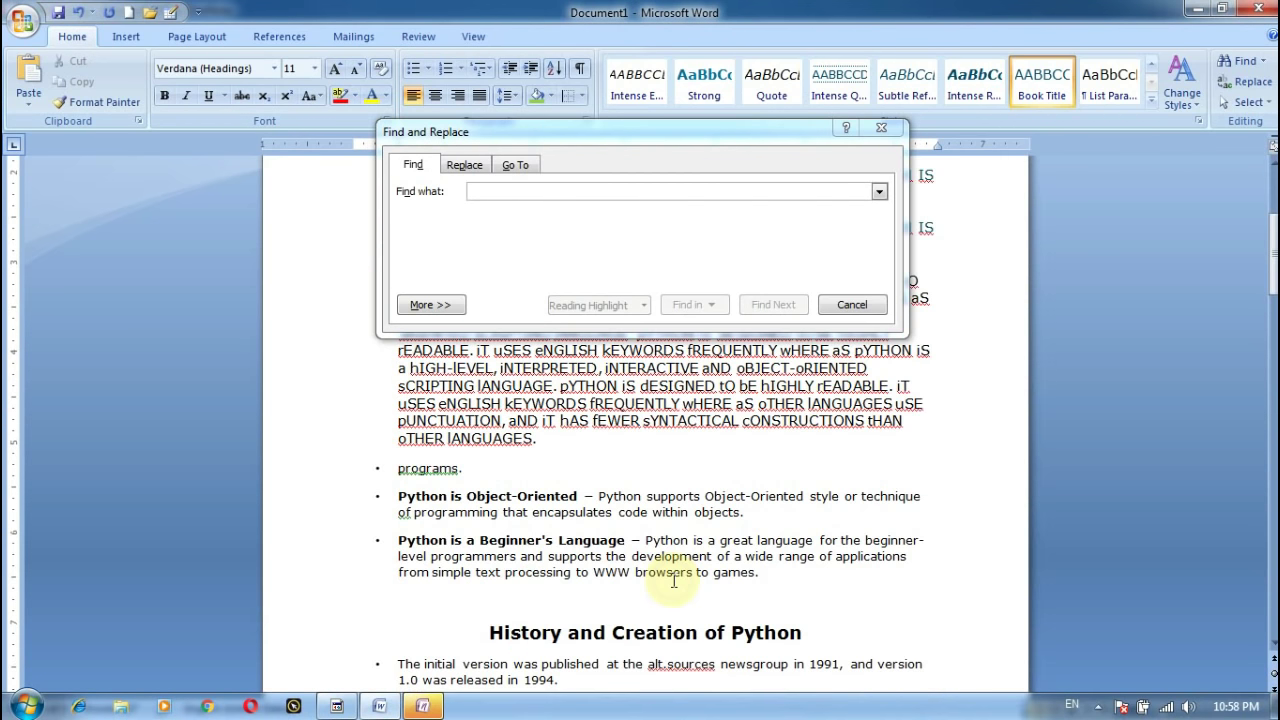
scroll(673, 580, up, 5)
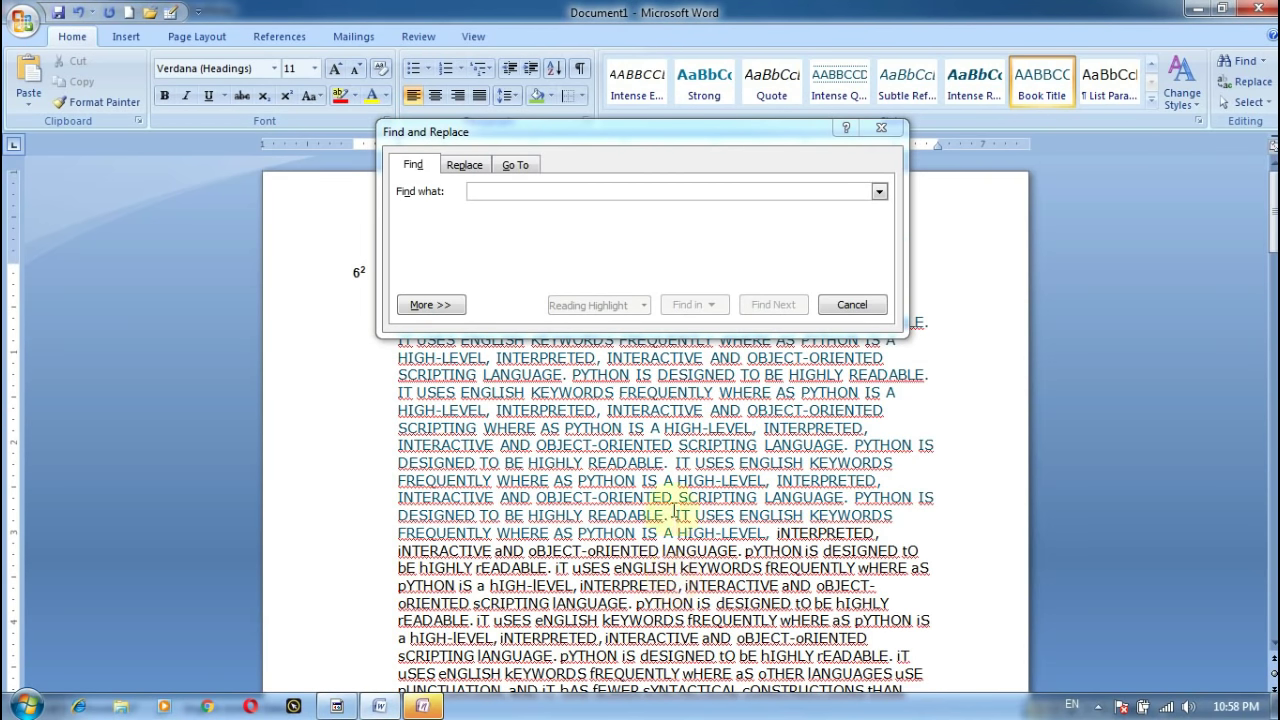
click(649, 194)
text(python)
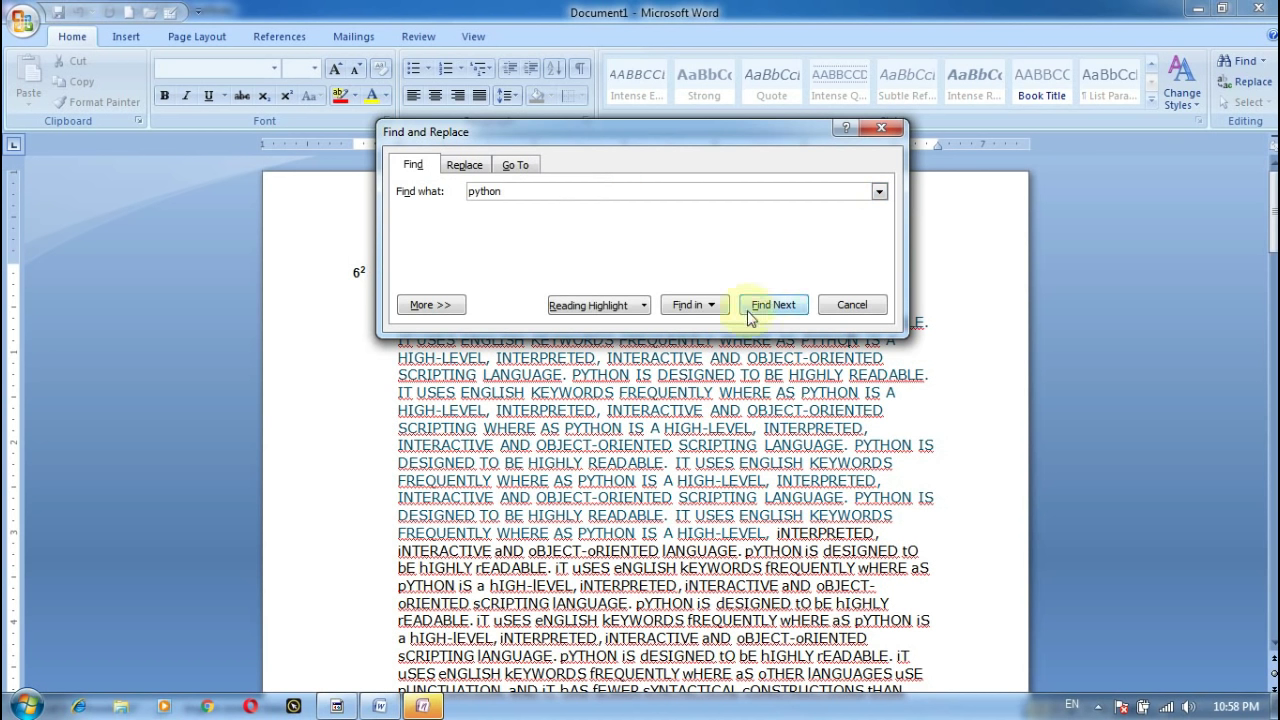
click(708, 305)
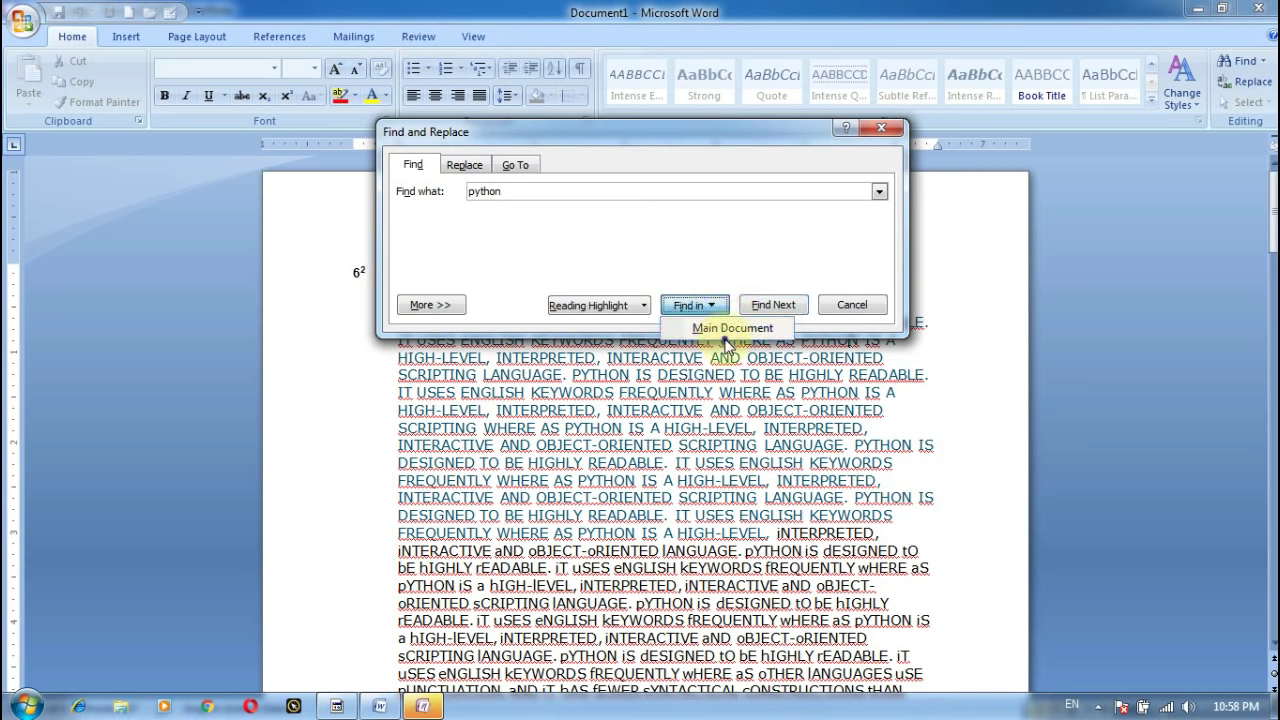
click(735, 329)
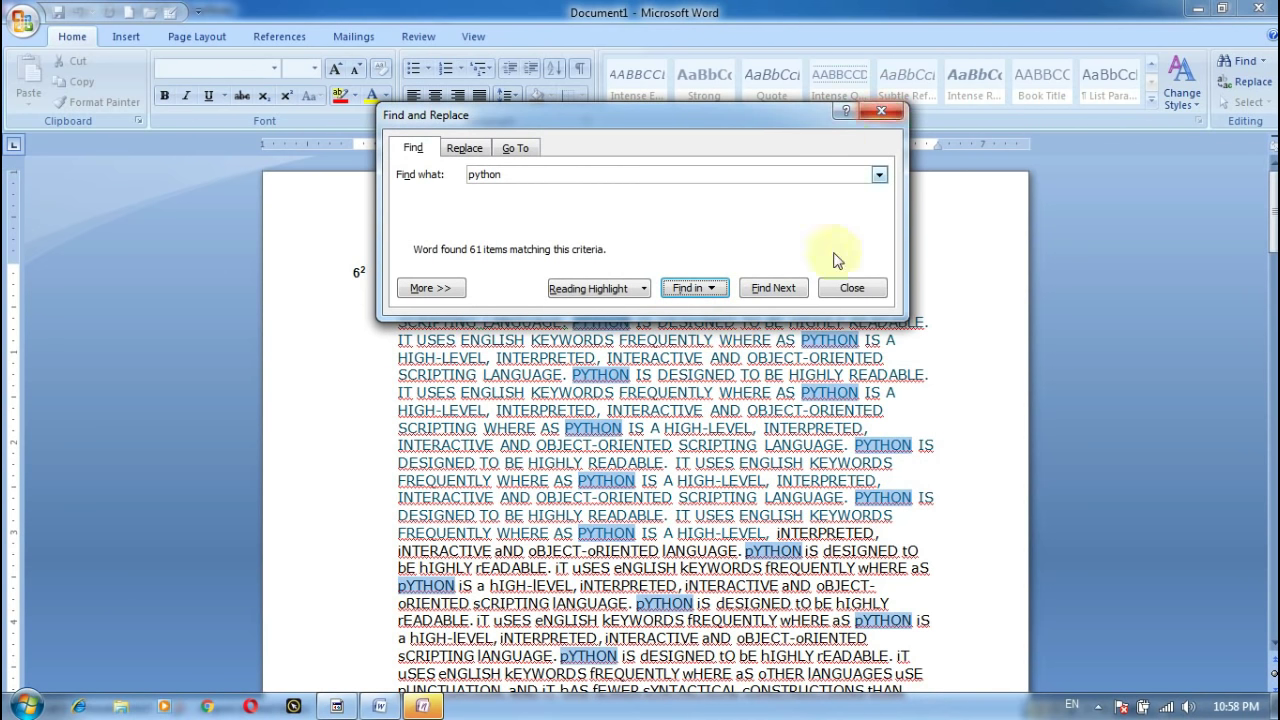
Close the Find window and scroll through the highlighted python matches.
click(851, 288)
scroll(787, 373, down, 5)
scroll(787, 373, down, 5)
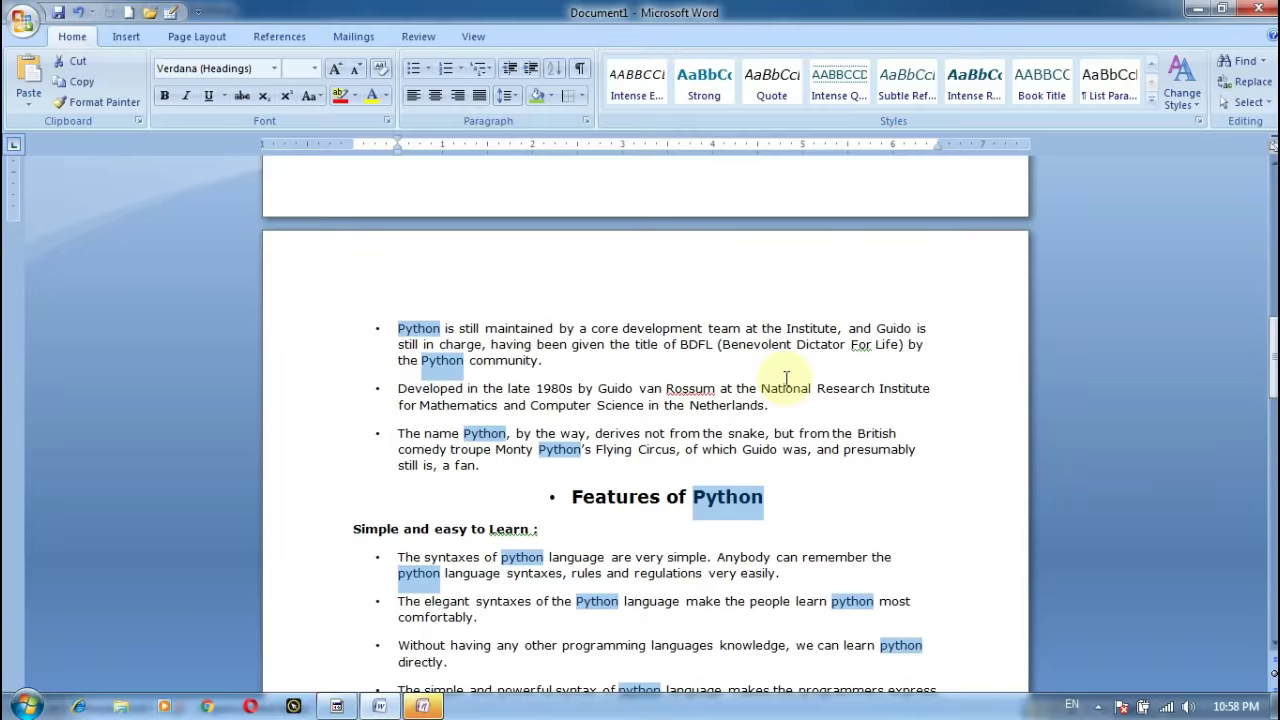
scroll(787, 373, down, 5)
scroll(787, 373, down, 5)
scroll(787, 373, down, 5)
scroll(782, 376, up, 5)
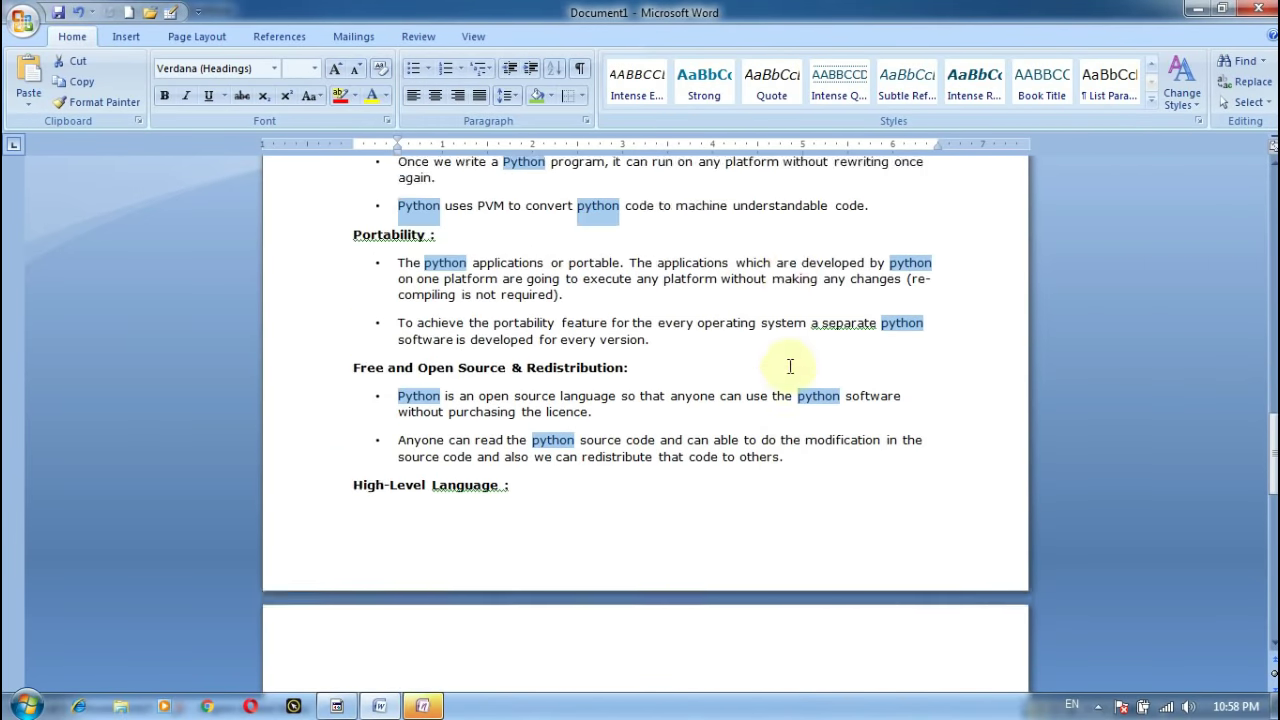
scroll(779, 378, up, 6)
scroll(779, 378, up, 5)
scroll(763, 483, up, 5)
scroll(728, 491, up, 2)
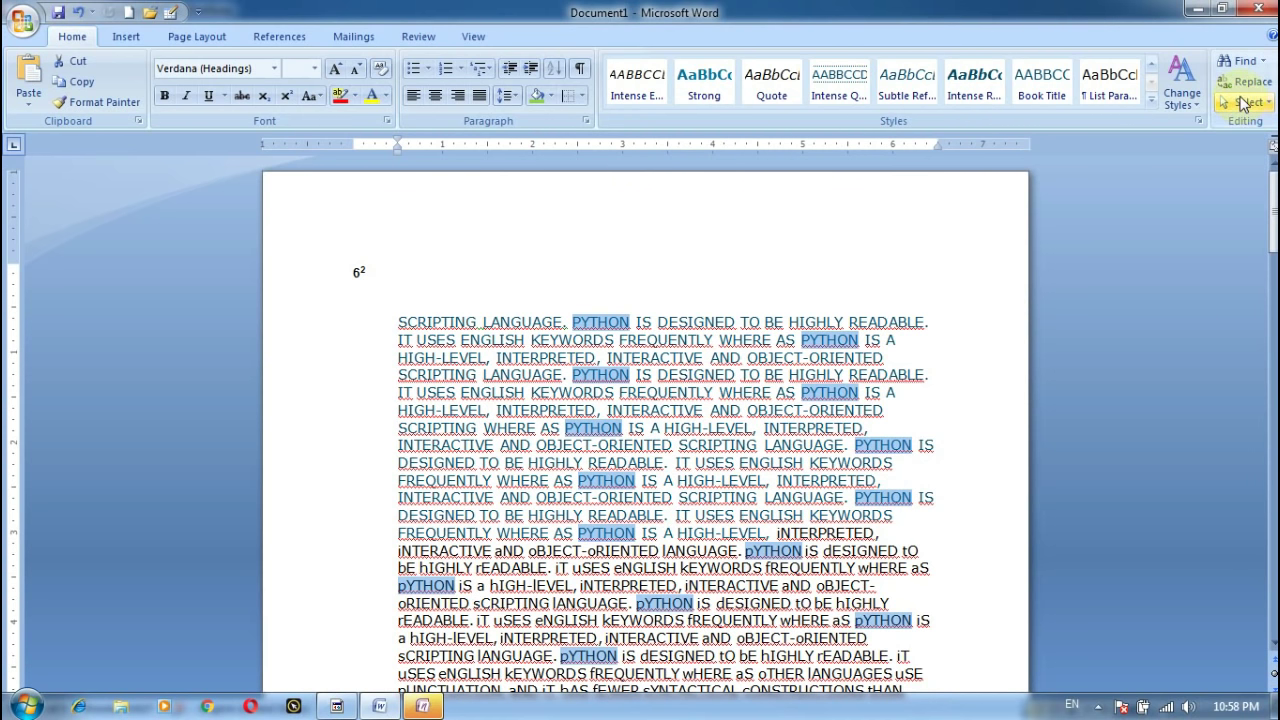
Search for JAVA with Replace All and Find Next, which finds nothing to replace.
click(1246, 82)
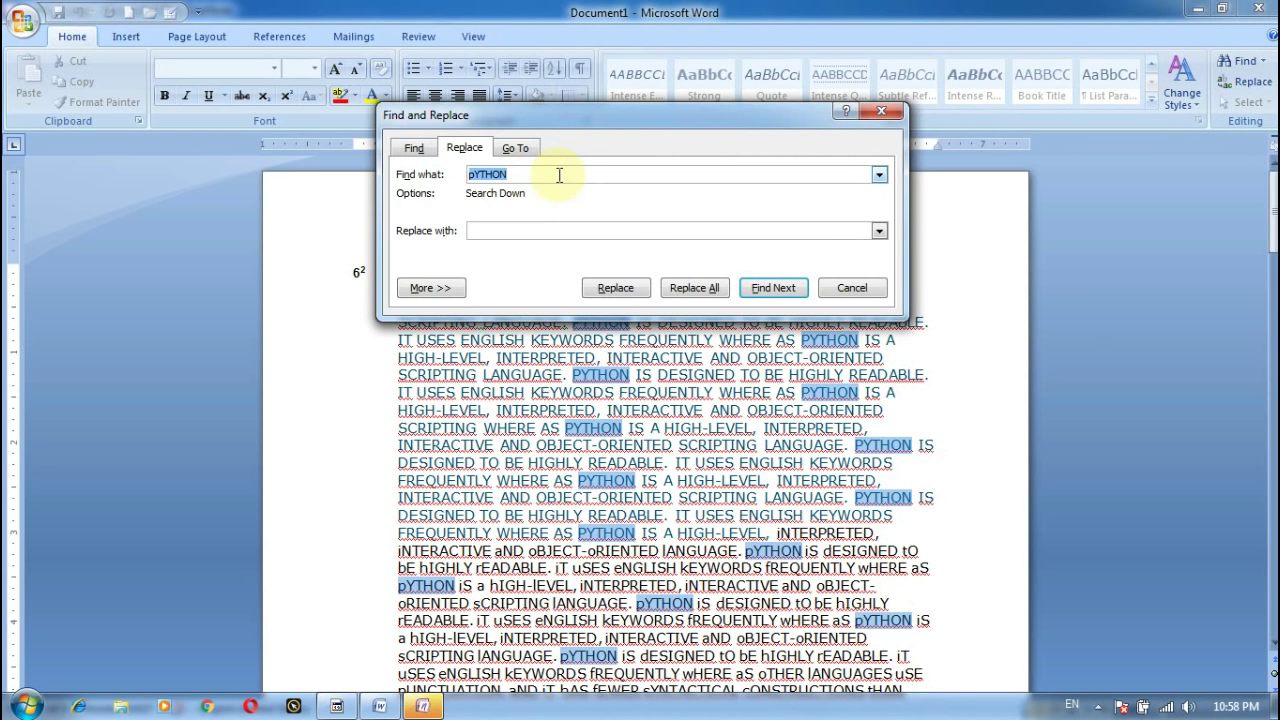
text(java)
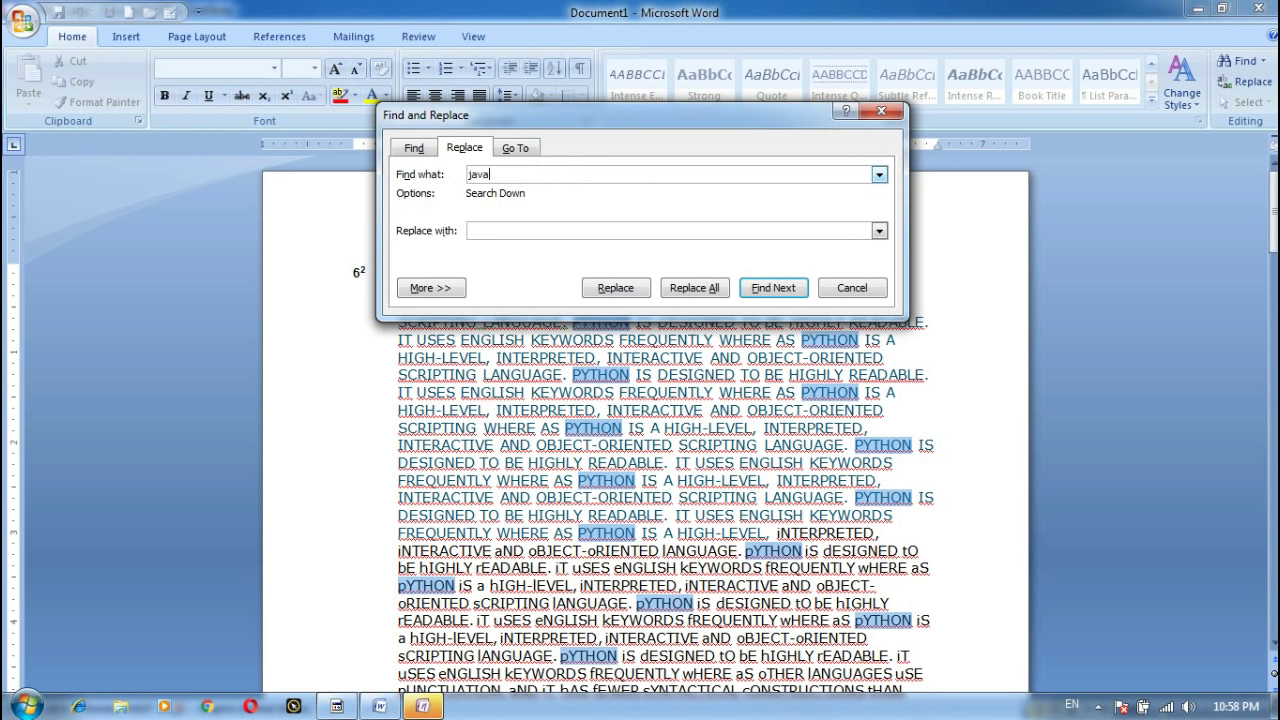
text(J)
key(BackSpace)
key(BackSpace)
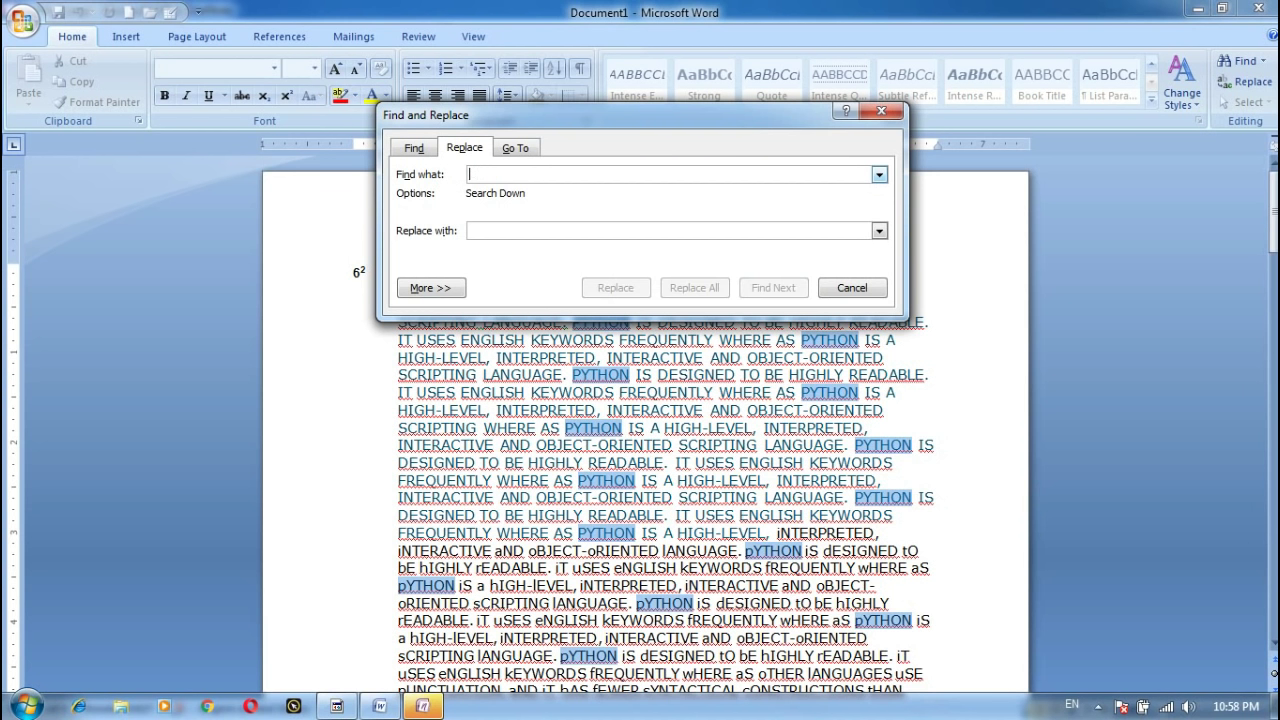
text(JAVA)
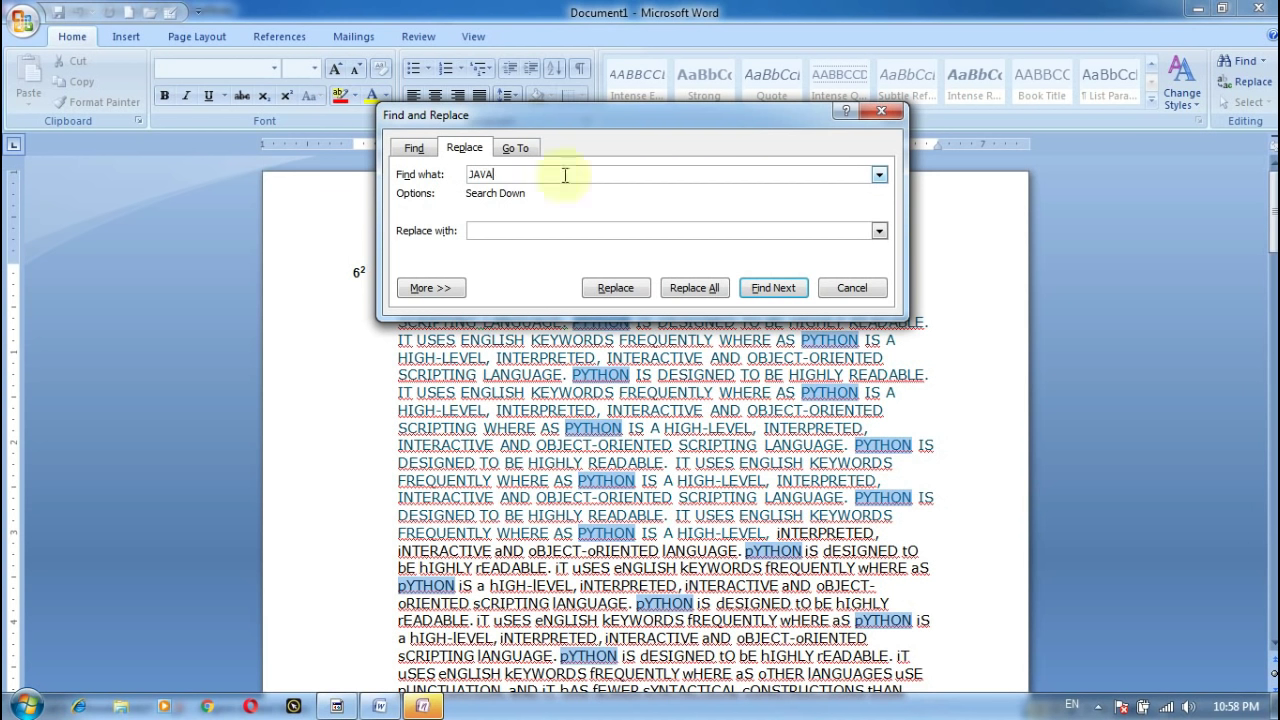
click(722, 292)
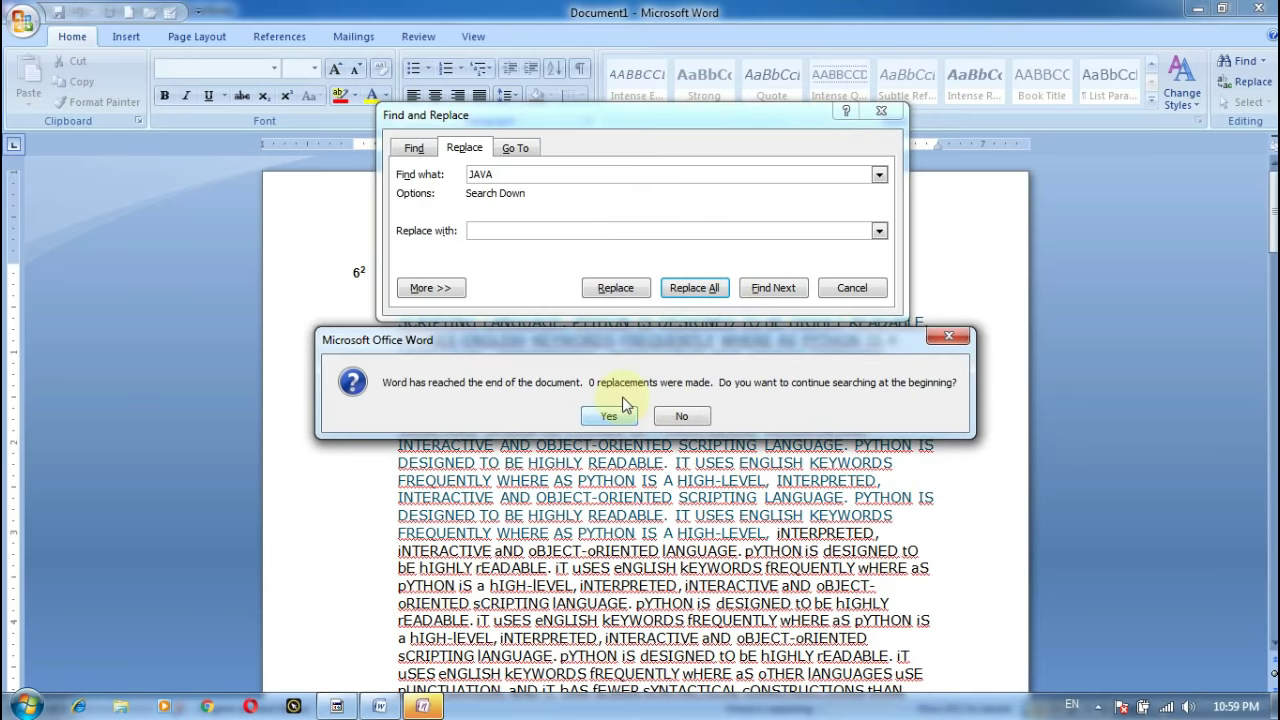
click(612, 414)
click(628, 418)
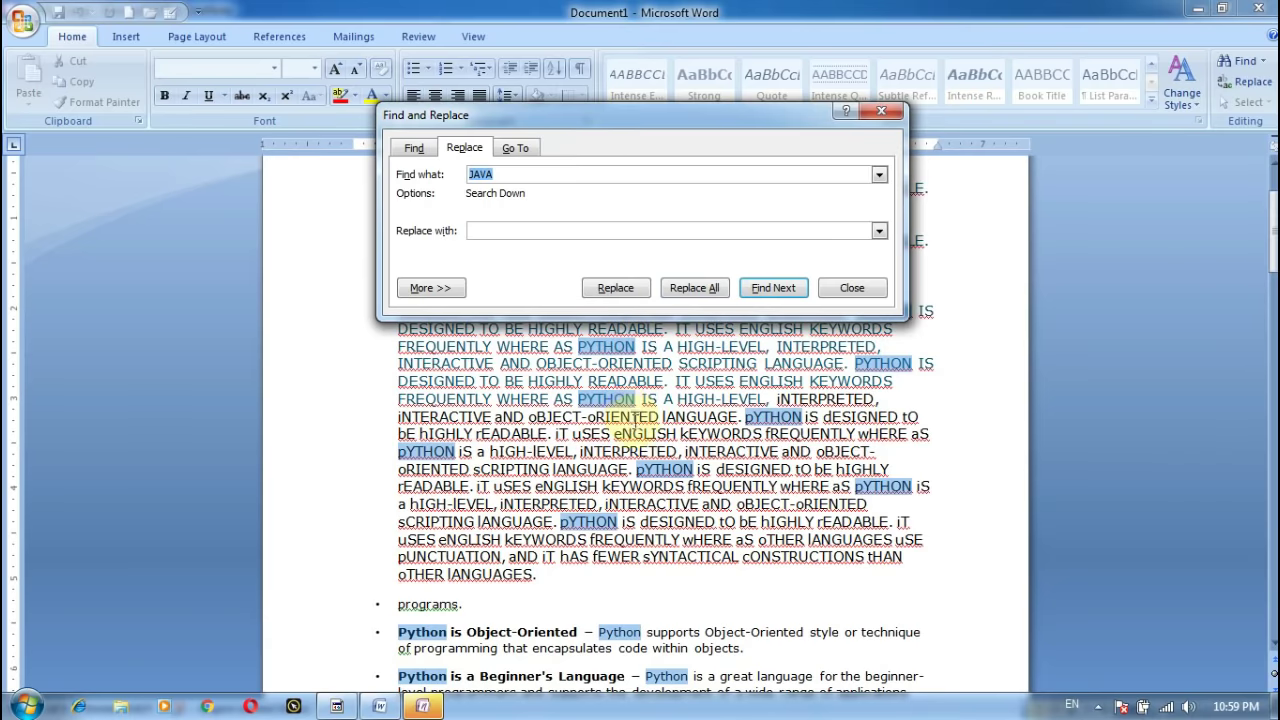
click(772, 288)
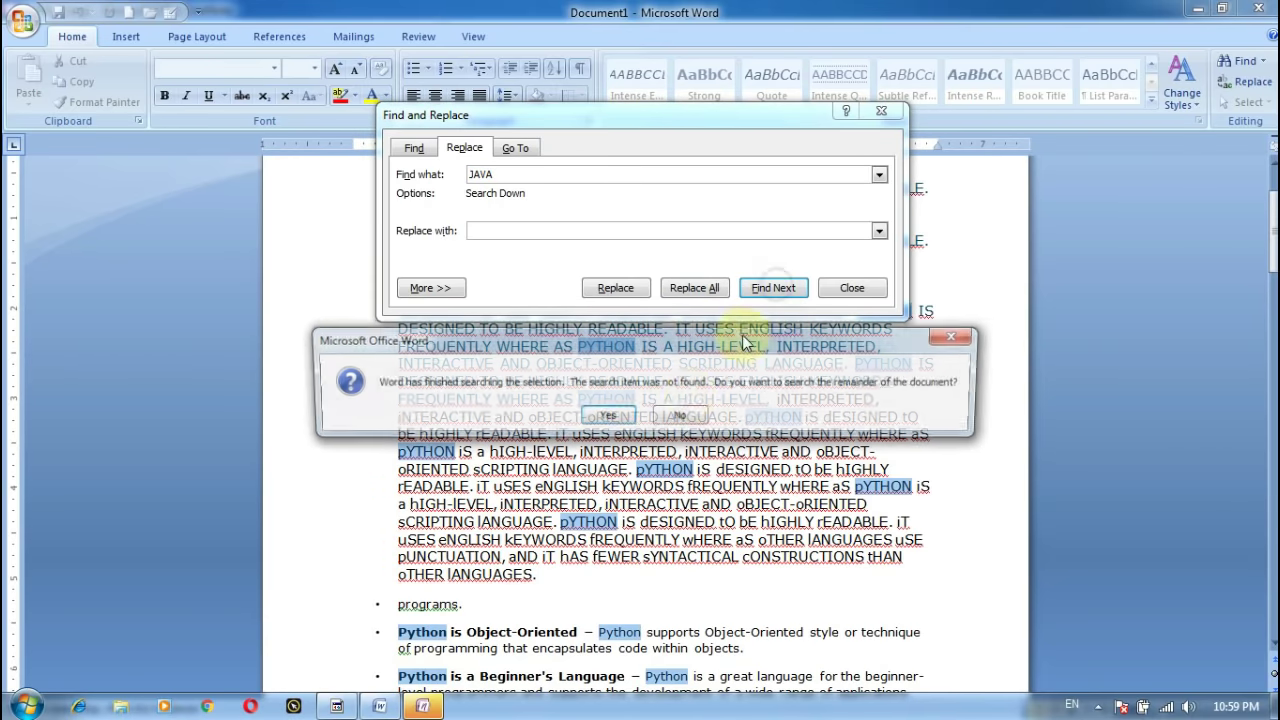
click(630, 416)
click(630, 416)
click(627, 417)
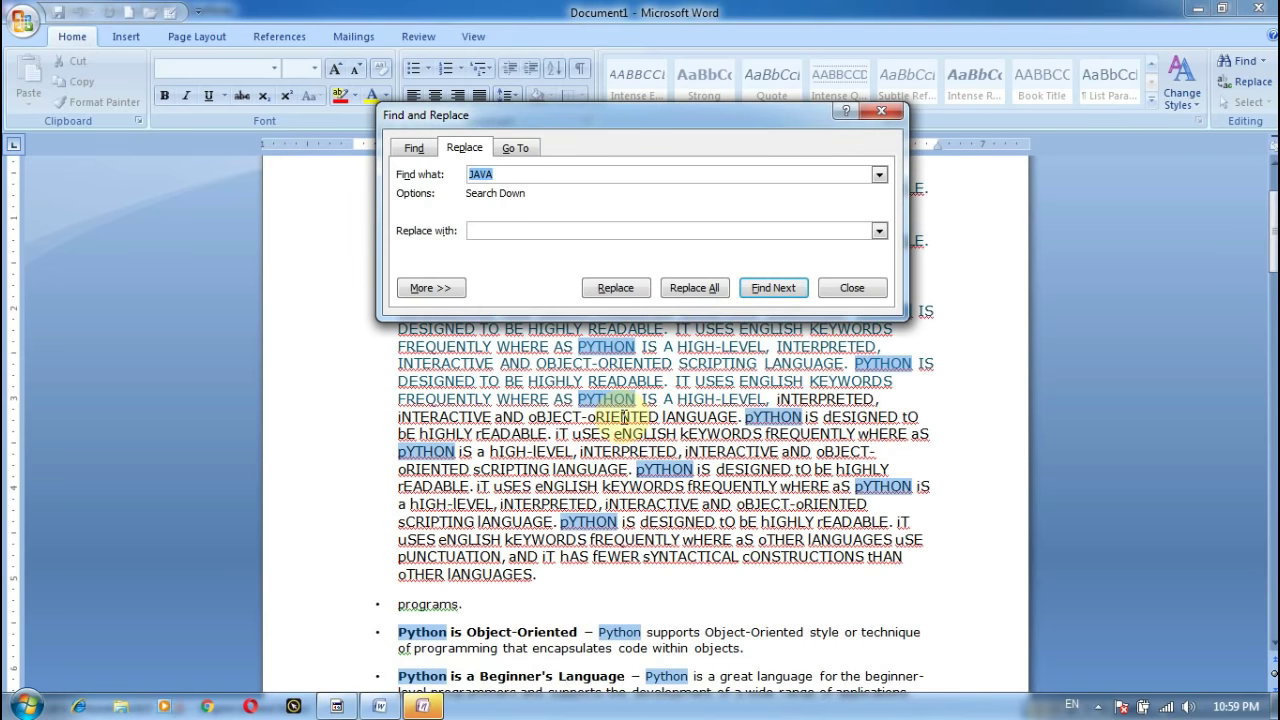
Start overwriting the Find what term with PYTHON.
click(528, 231)
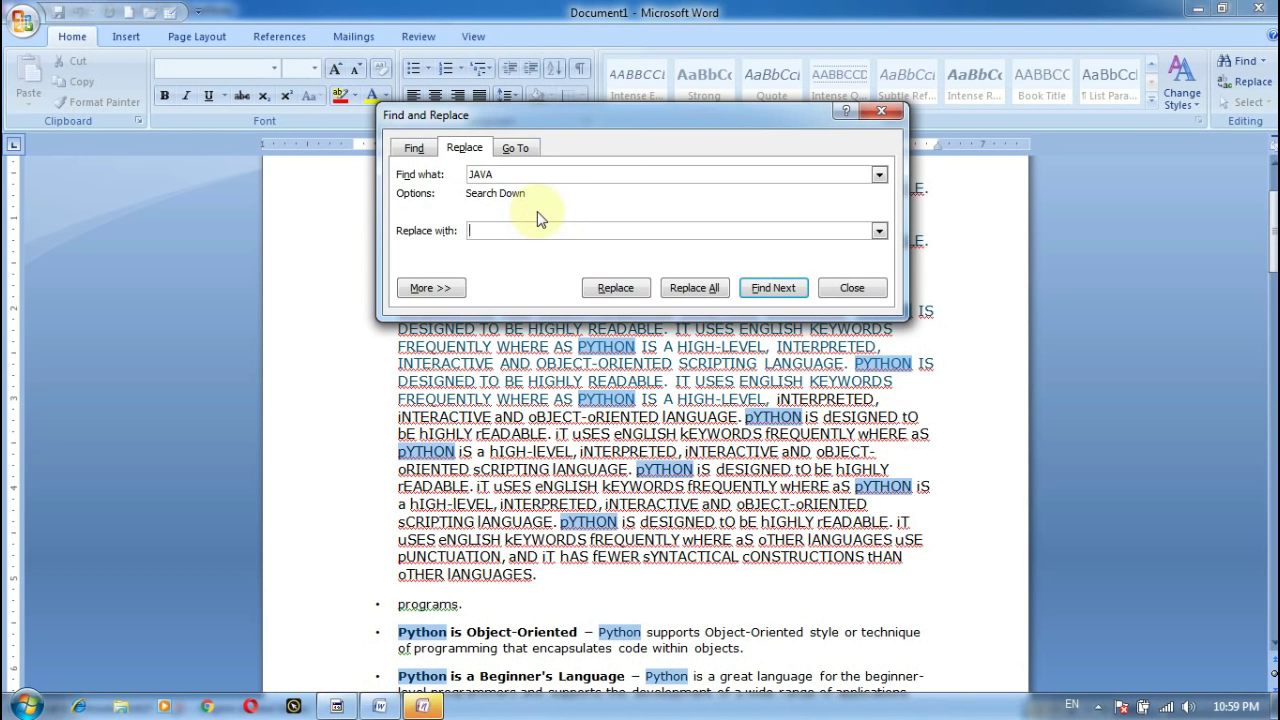
drag(514, 176, 458, 177)
text(PYTHON)
Replace all 61 PYTHON occurrences with JAVA and close the dialog.
click(500, 231)
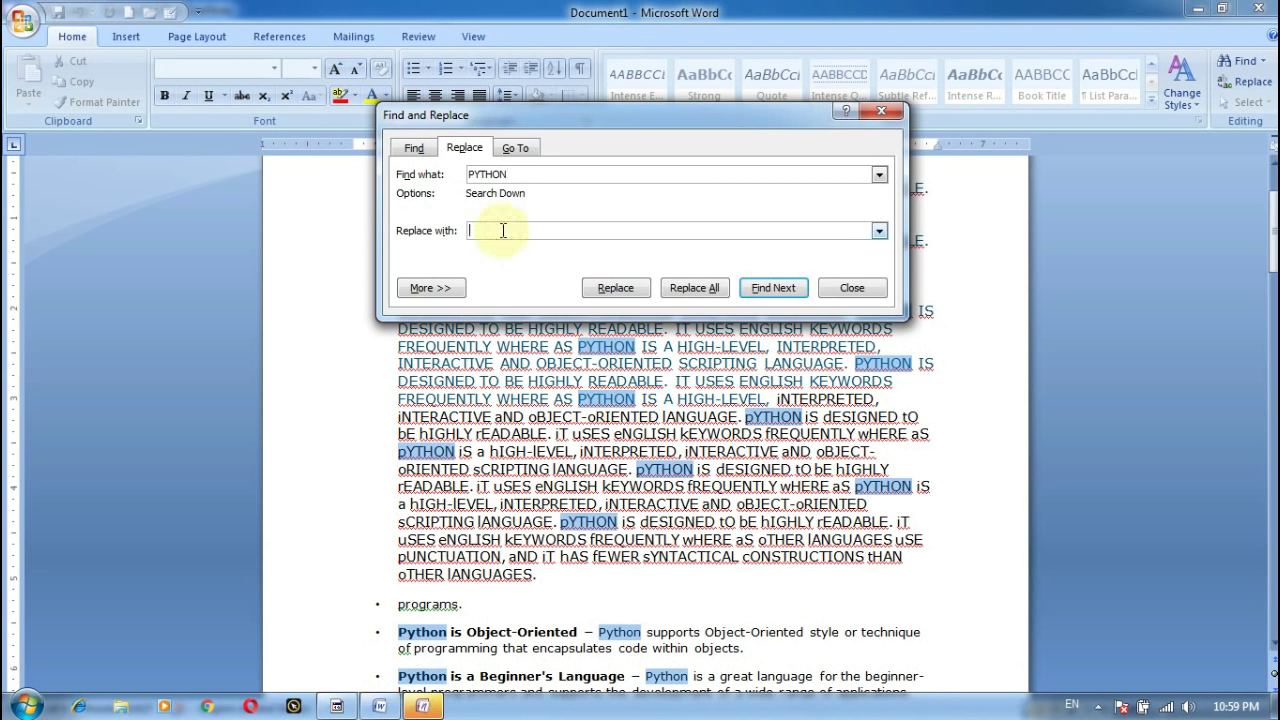
text(JAVA)
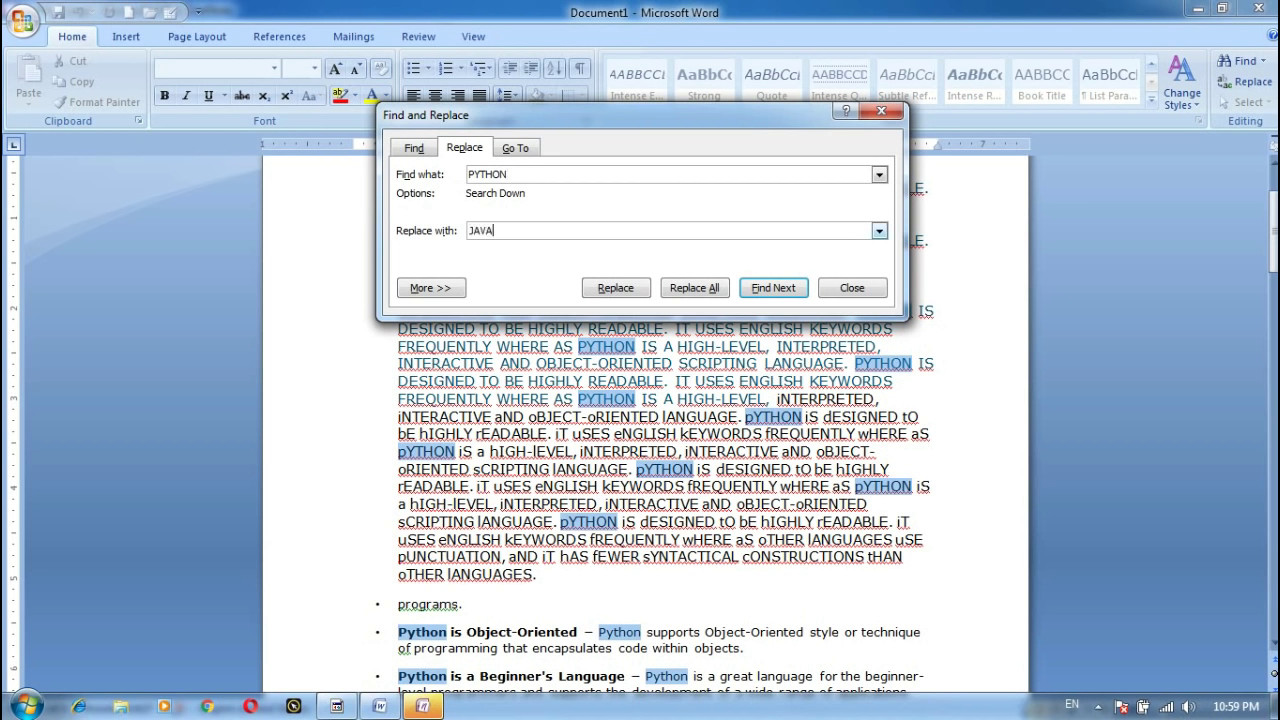
click(693, 289)
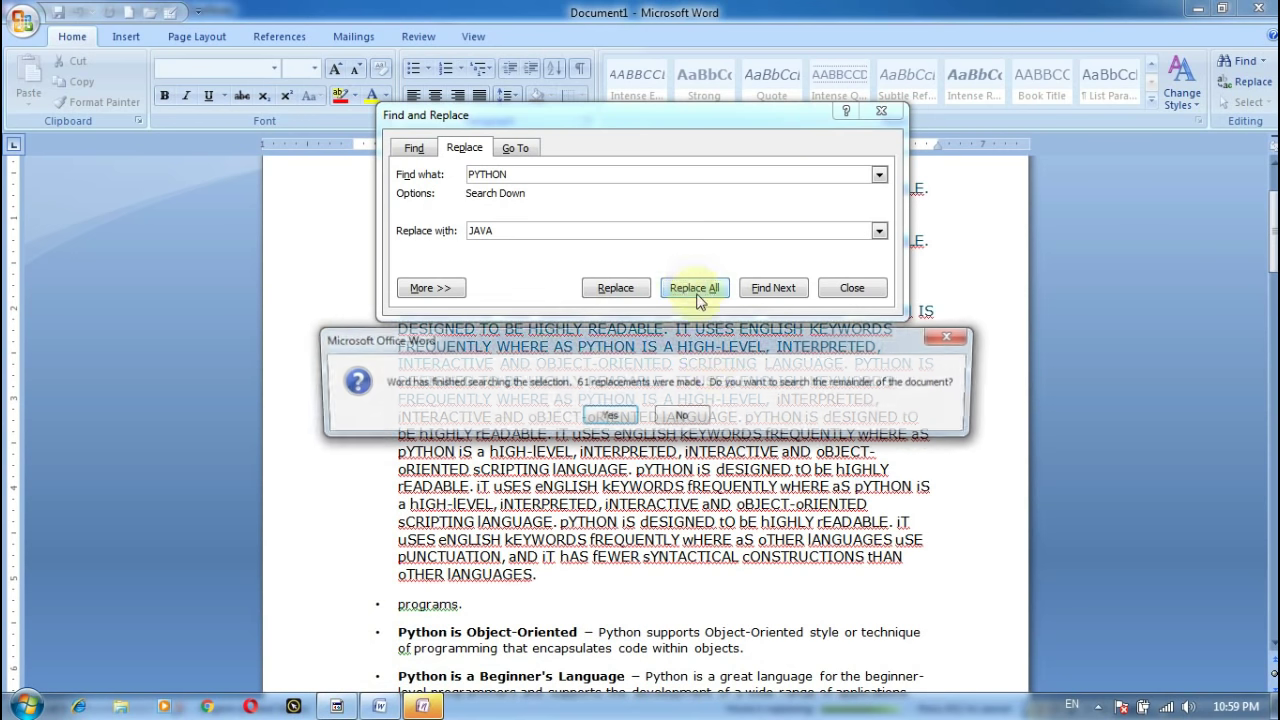
click(608, 414)
click(610, 416)
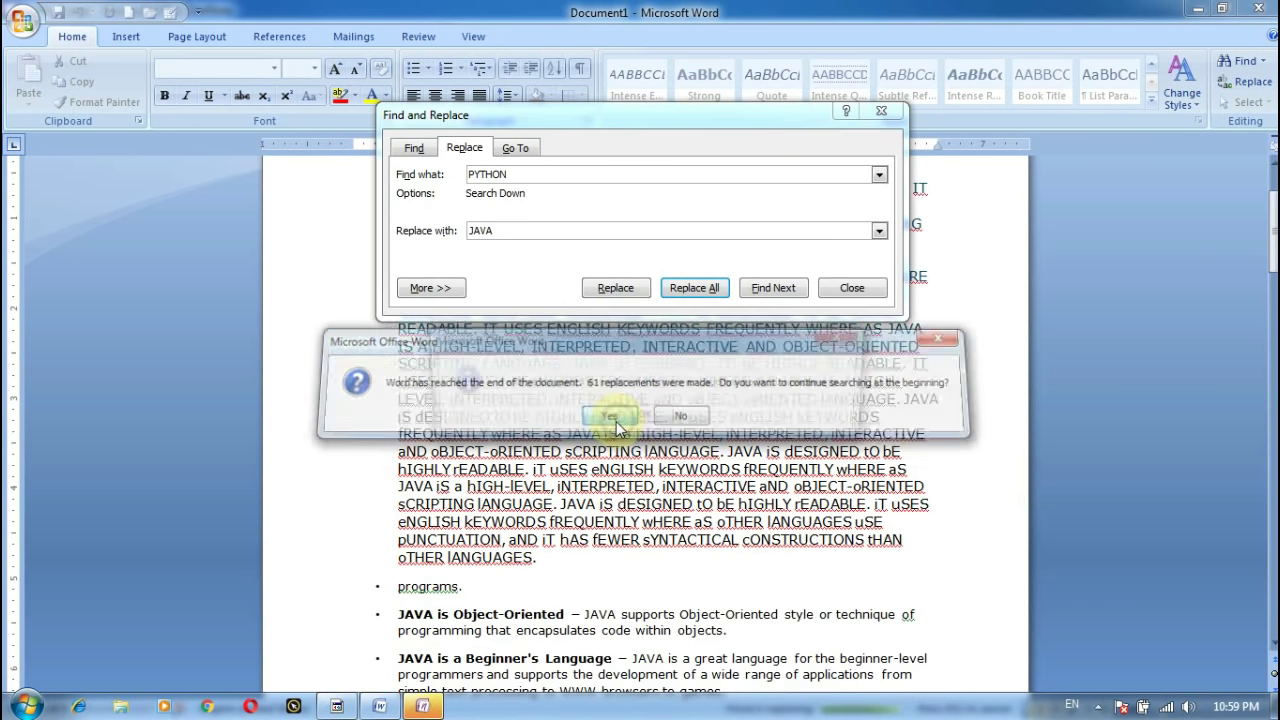
click(640, 425)
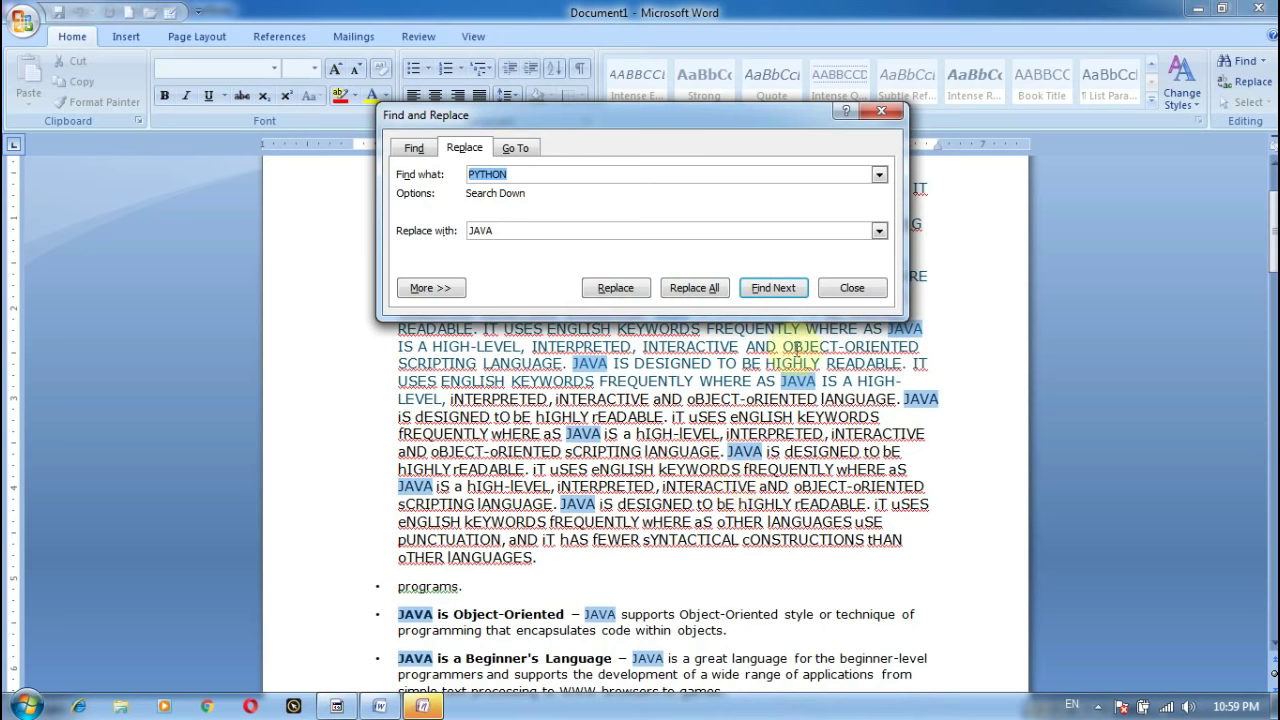
click(882, 112)
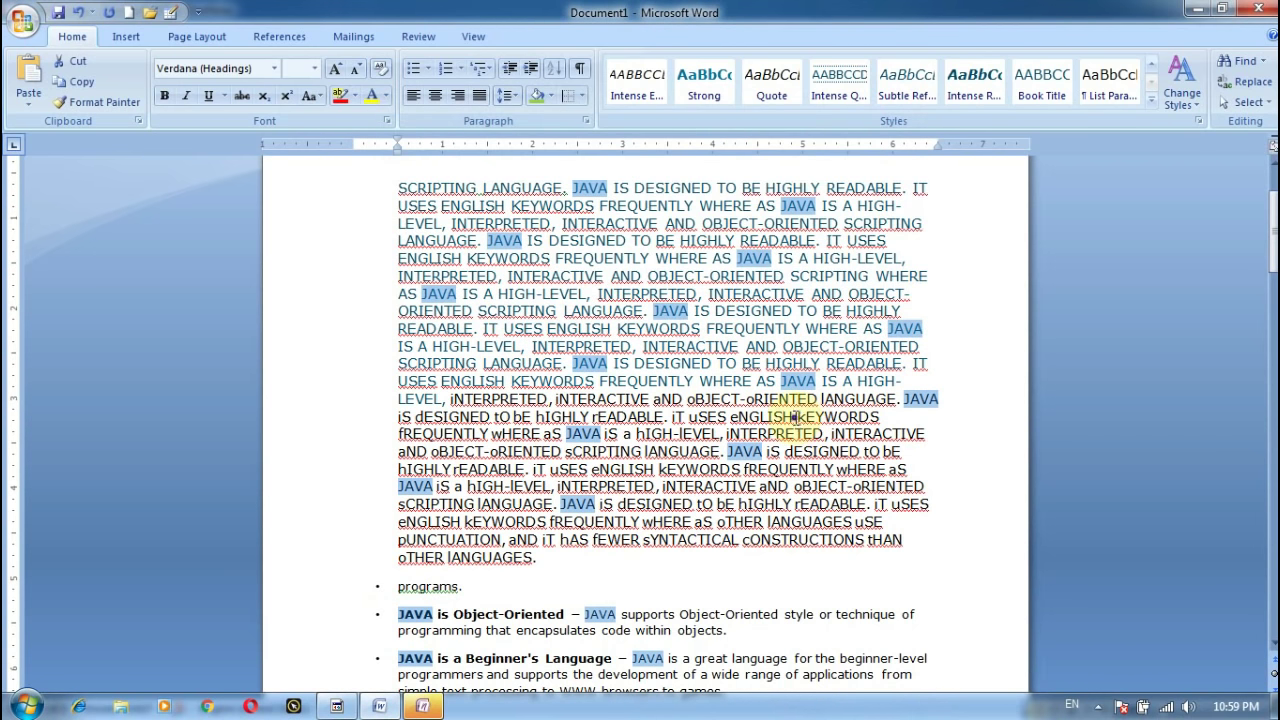
Scroll through the document to review the replaced text.
click(805, 417)
scroll(800, 420, down, 8)
scroll(796, 433, down, 4)
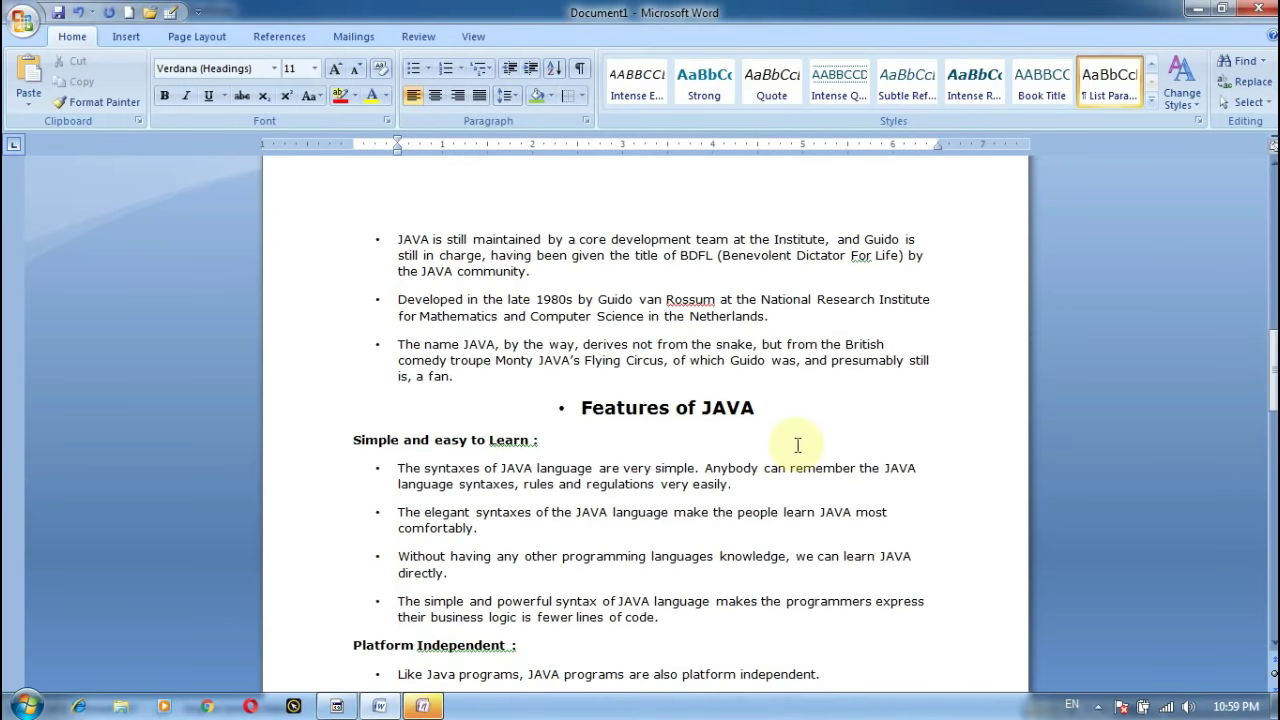
scroll(796, 435, down, 3)
scroll(797, 440, down, 4)
scroll(797, 447, down, 1)
scroll(797, 447, up, 7)
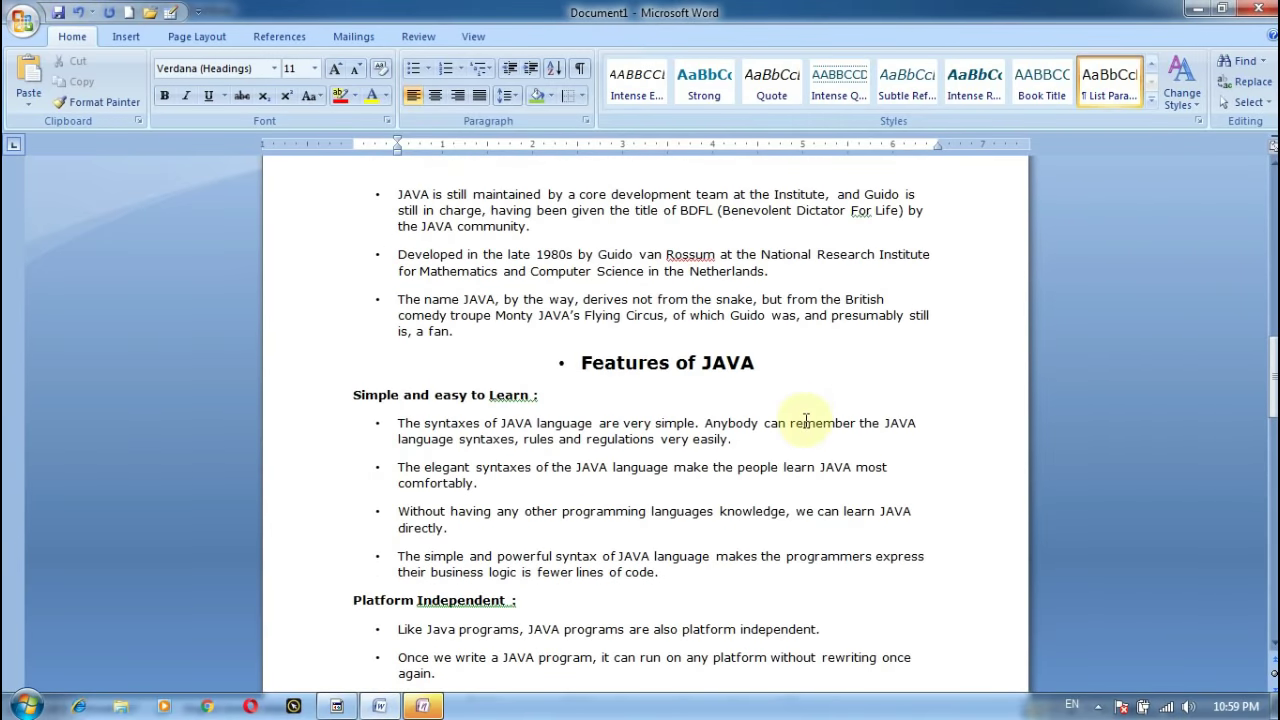
scroll(806, 420, up, 5)
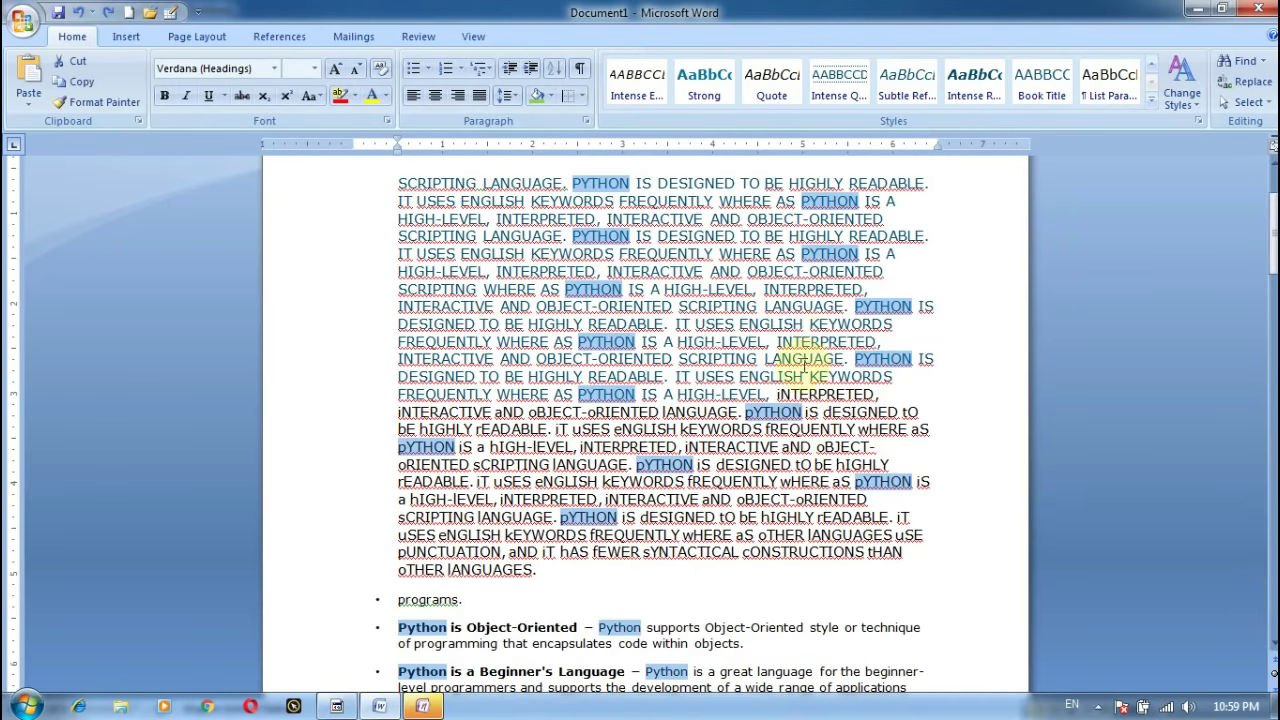
scroll(775, 368, down, 5)
scroll(778, 374, up, 4)
scroll(778, 374, up, 4)
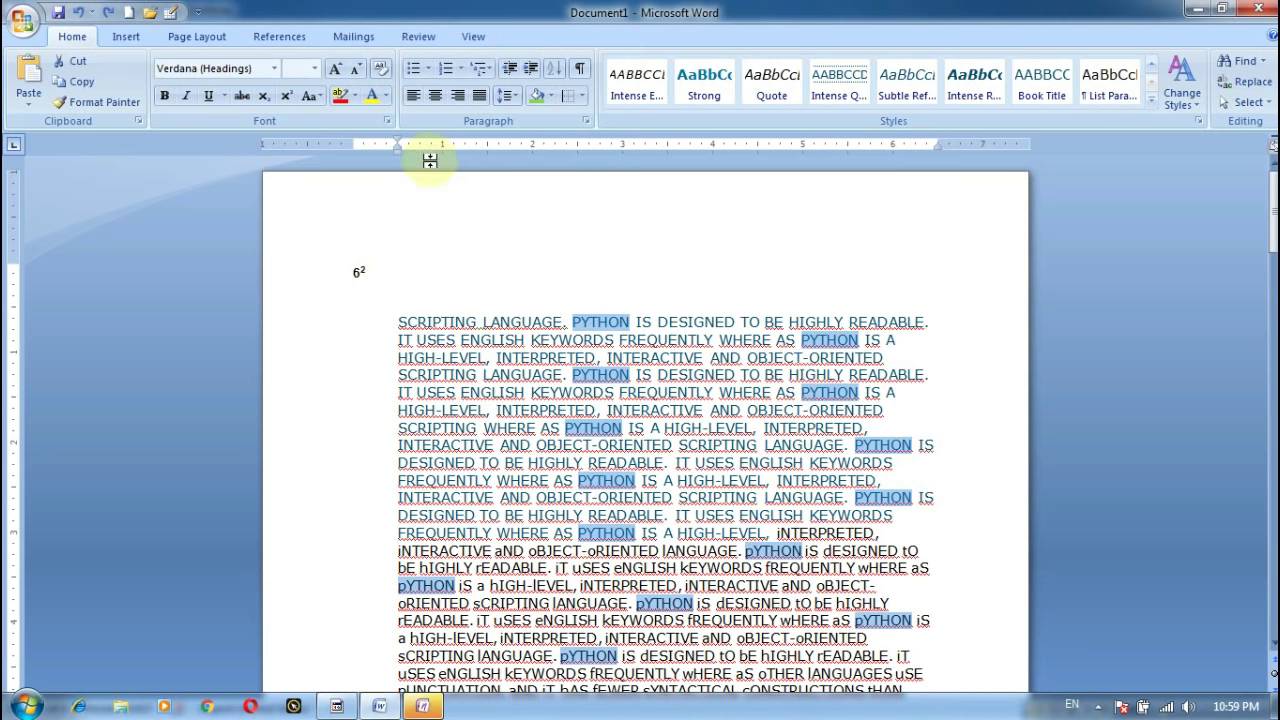
Replace every pYTHON with JAVA (61 replacements), close the dialog and scroll to History.
click(1250, 83)
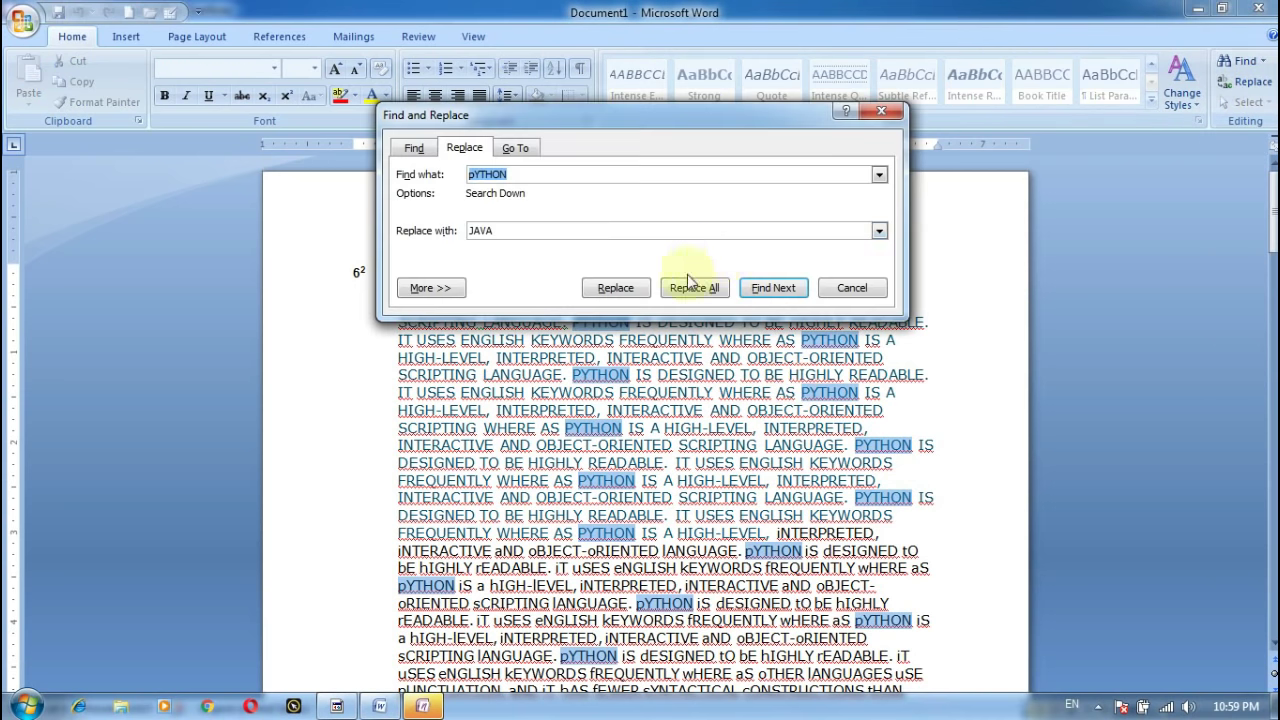
click(713, 289)
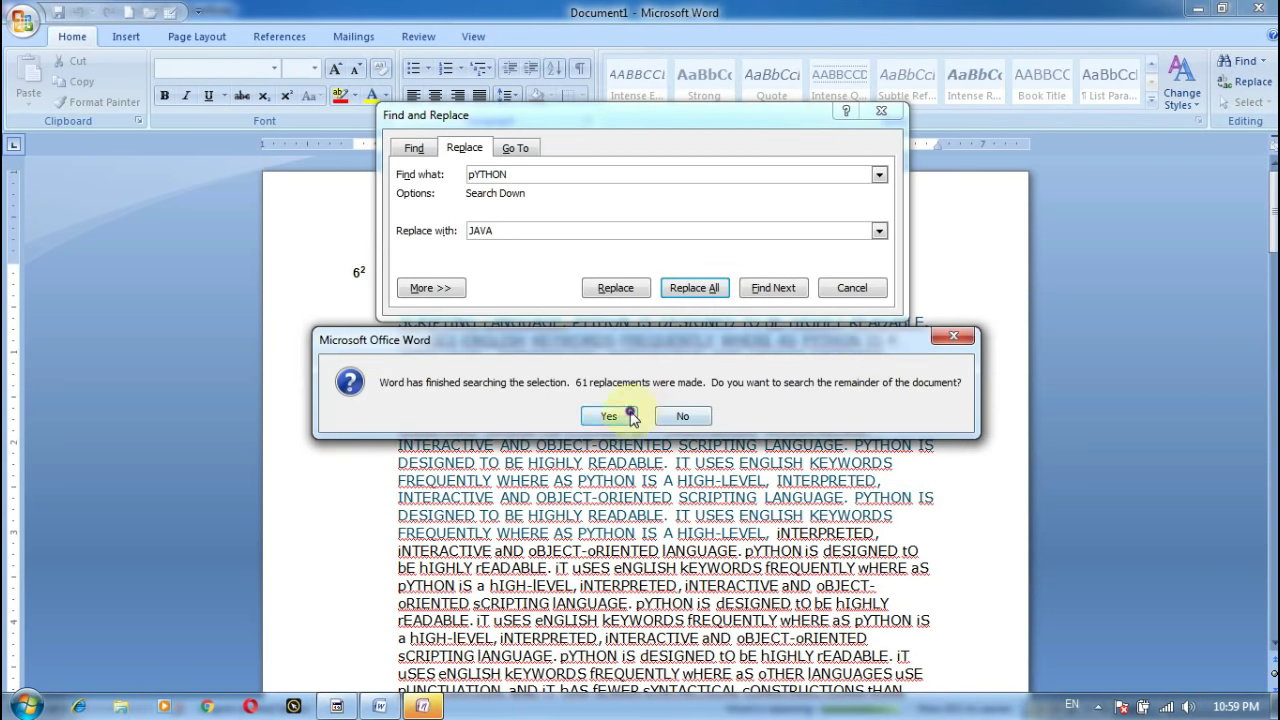
click(612, 415)
click(620, 415)
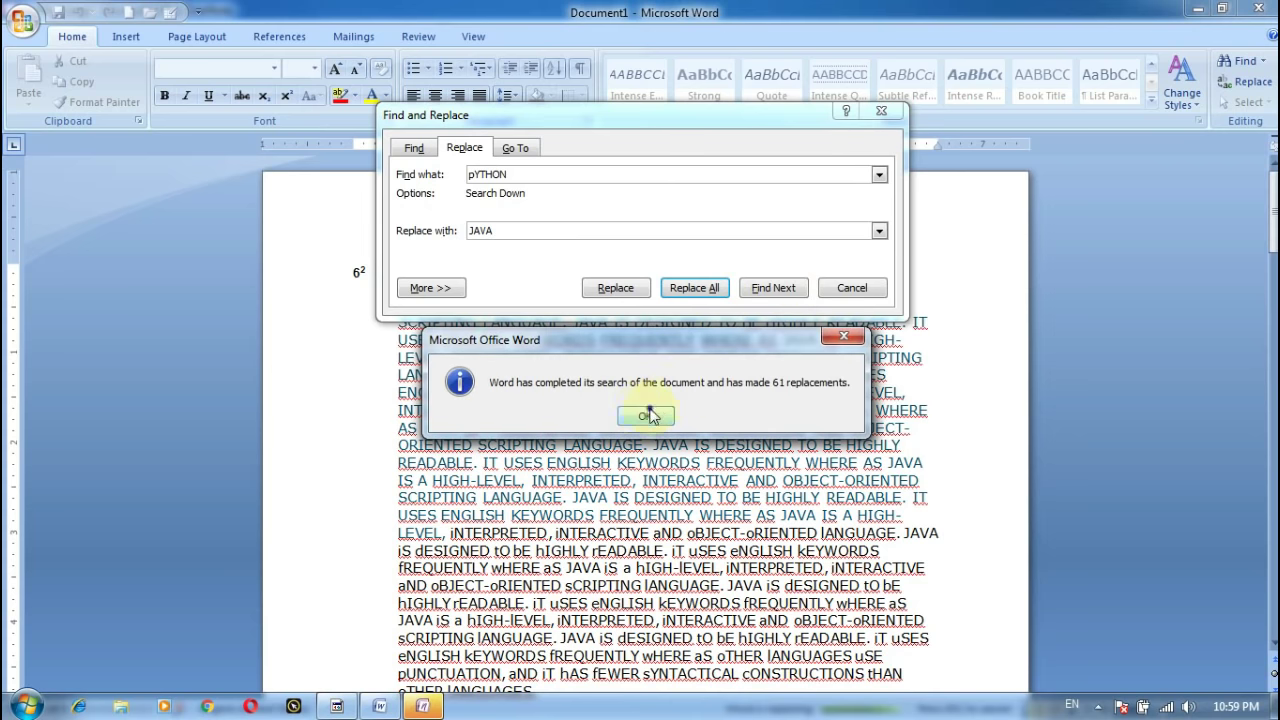
click(653, 411)
click(873, 113)
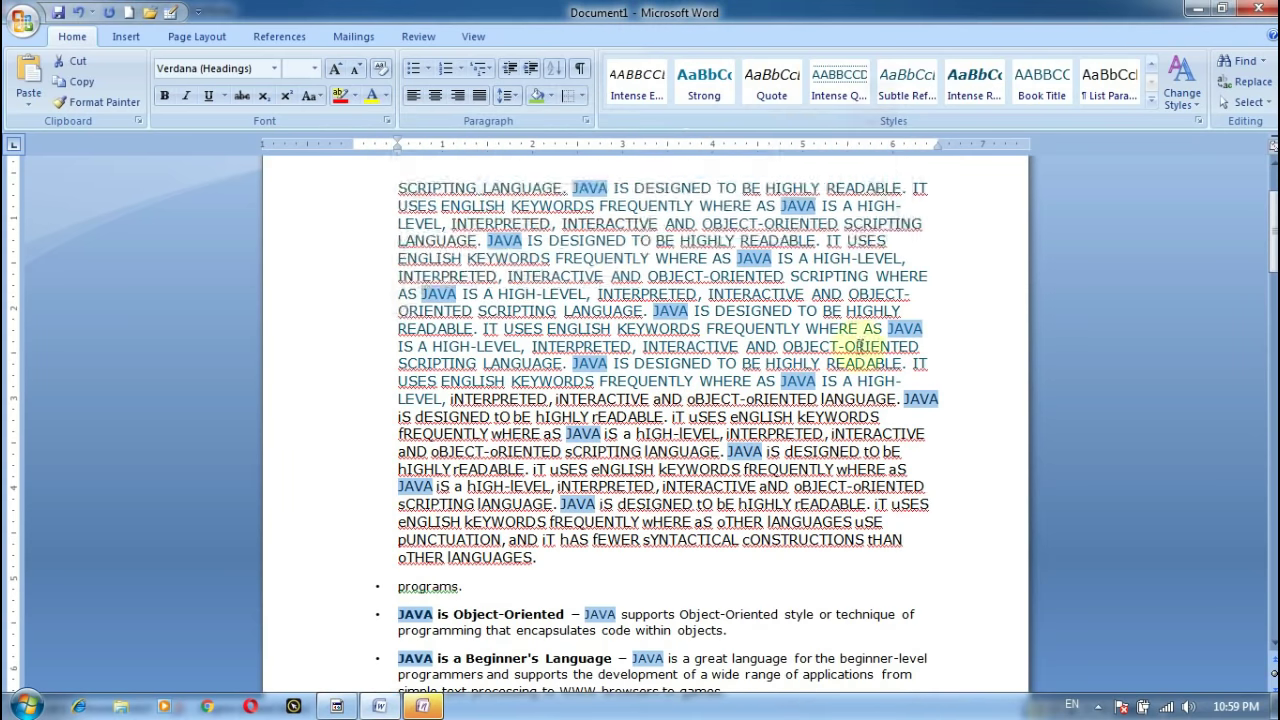
scroll(800, 360, down, 7)
scroll(800, 360, down, 7)
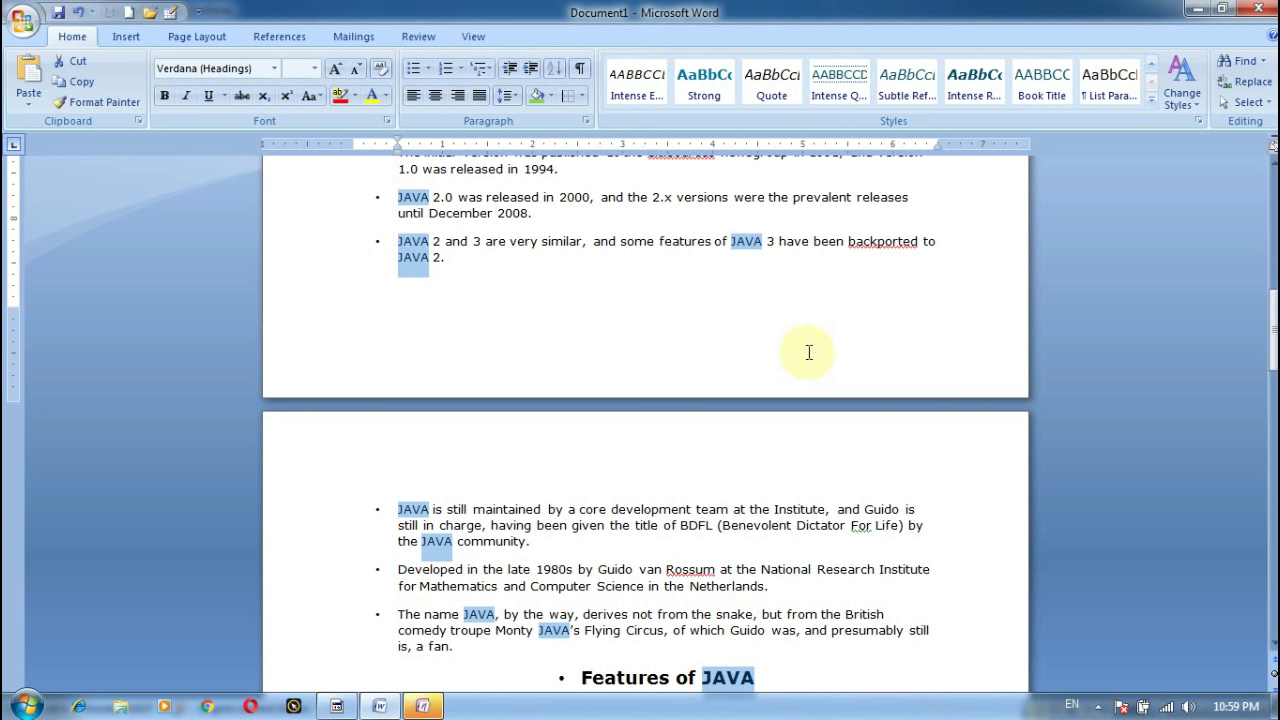
Highlight the entire JAVA document with Select All from the Editing group.
click(1244, 103)
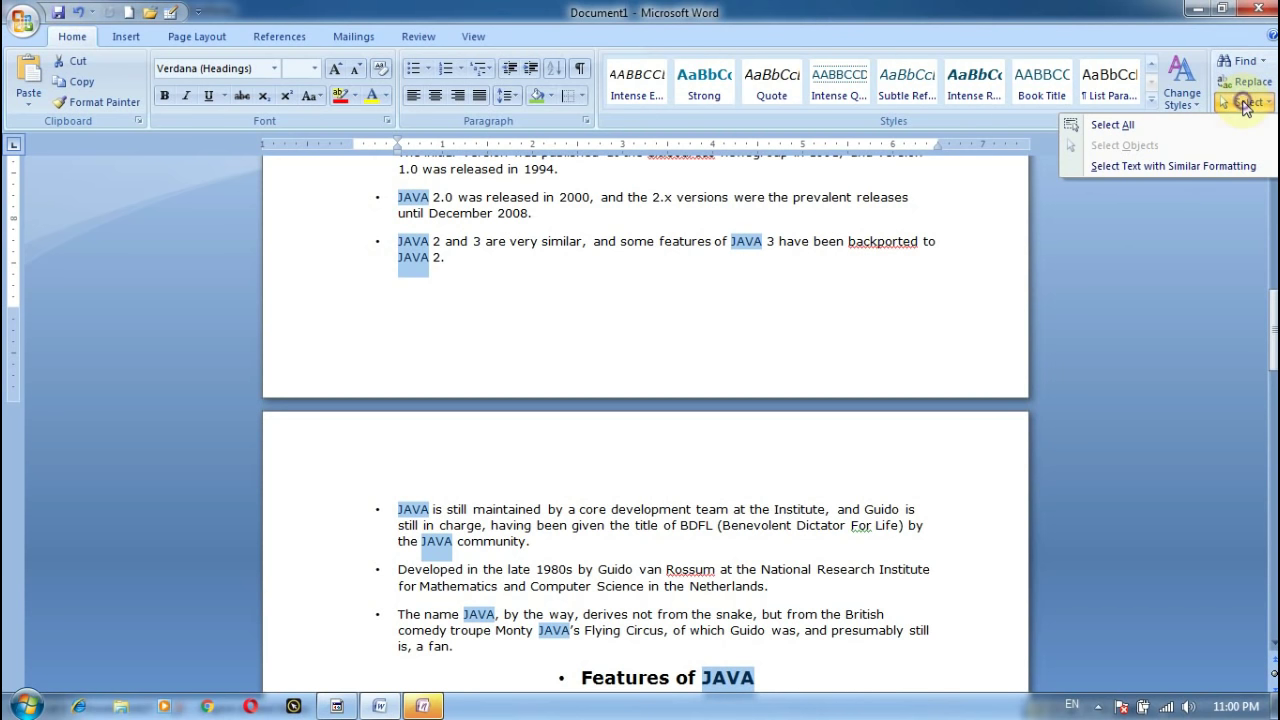
click(1115, 125)
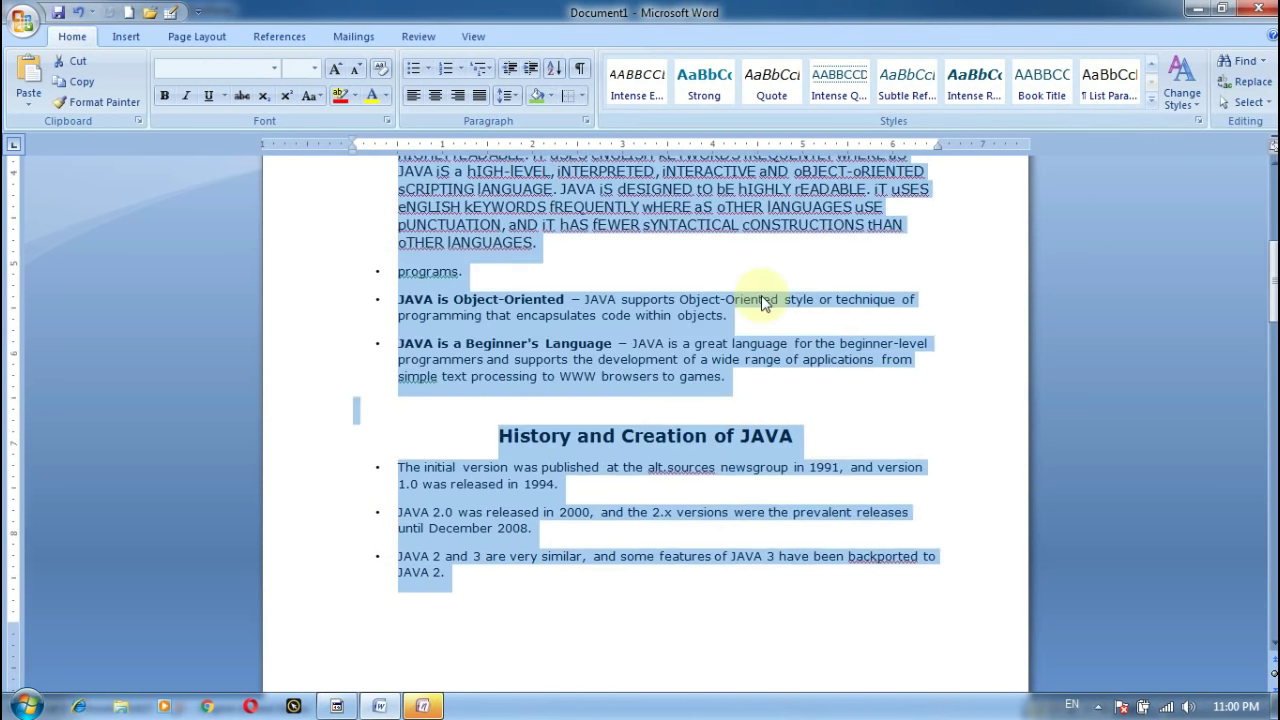
scroll(762, 303, up, 9)
click(1246, 103)
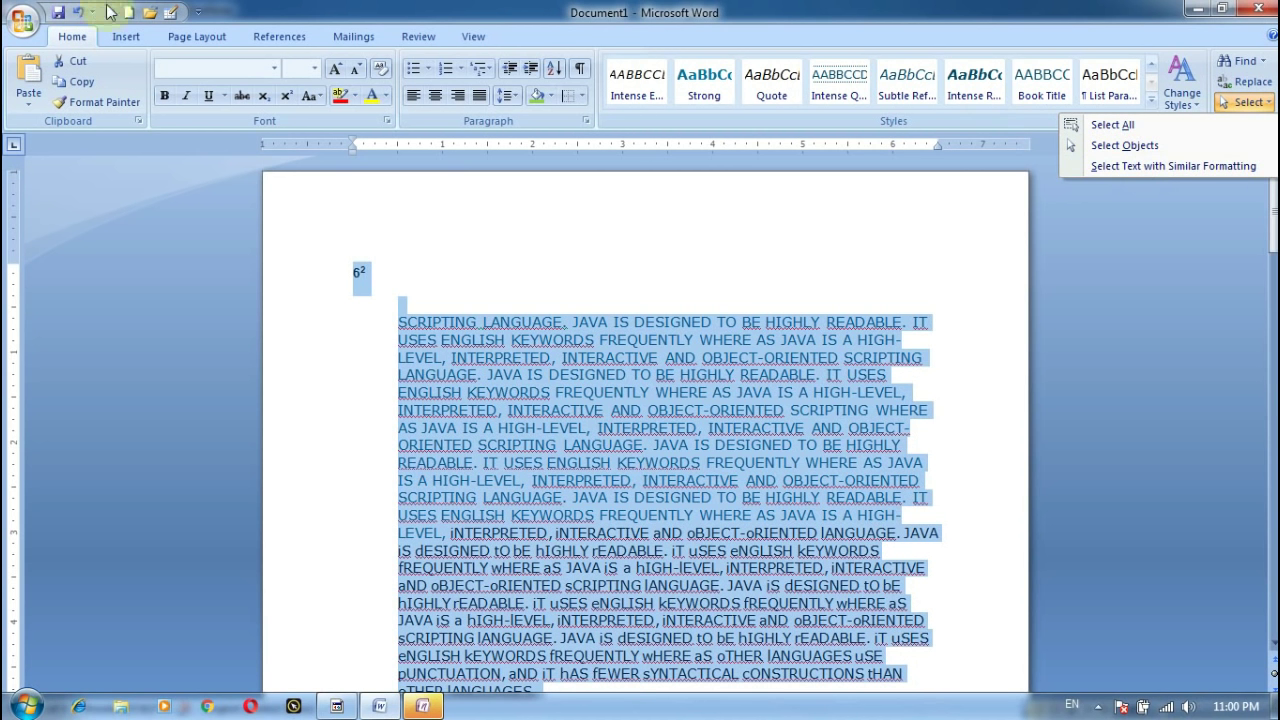
Remove Save, New, Open, Undo, Redo and Draw Table from the Quick Access Toolbar.
click(198, 12)
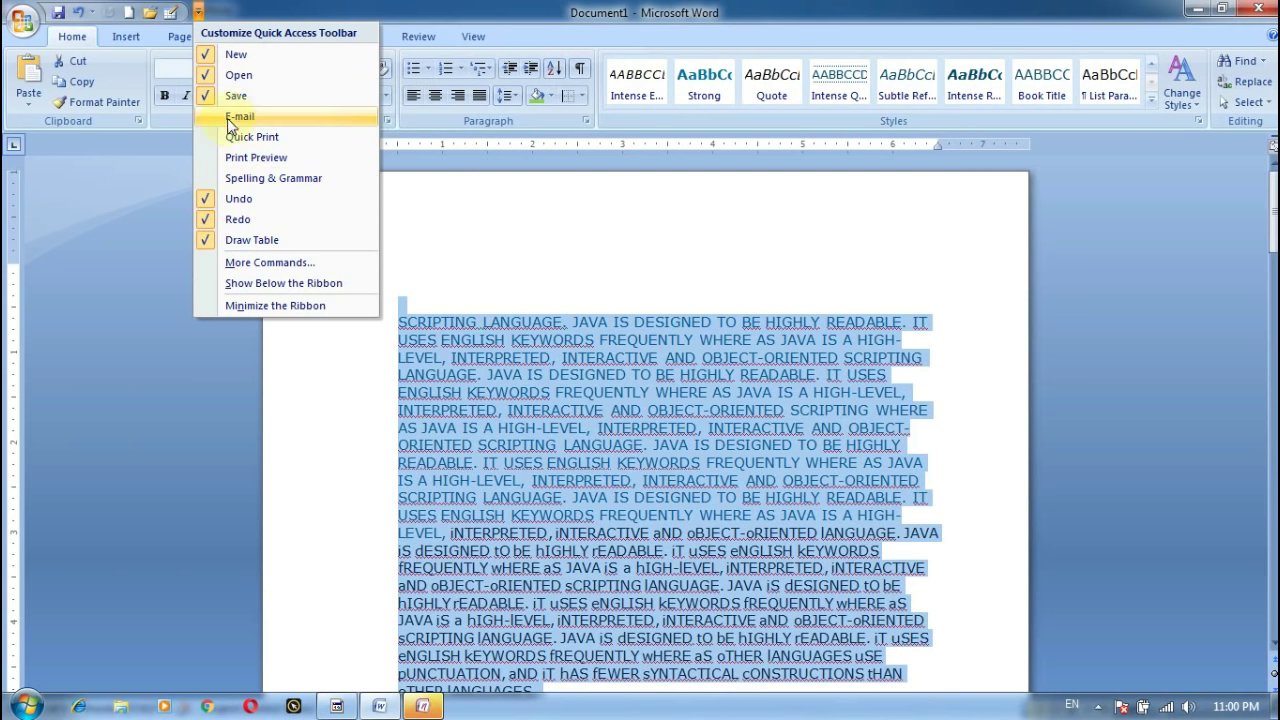
click(235, 95)
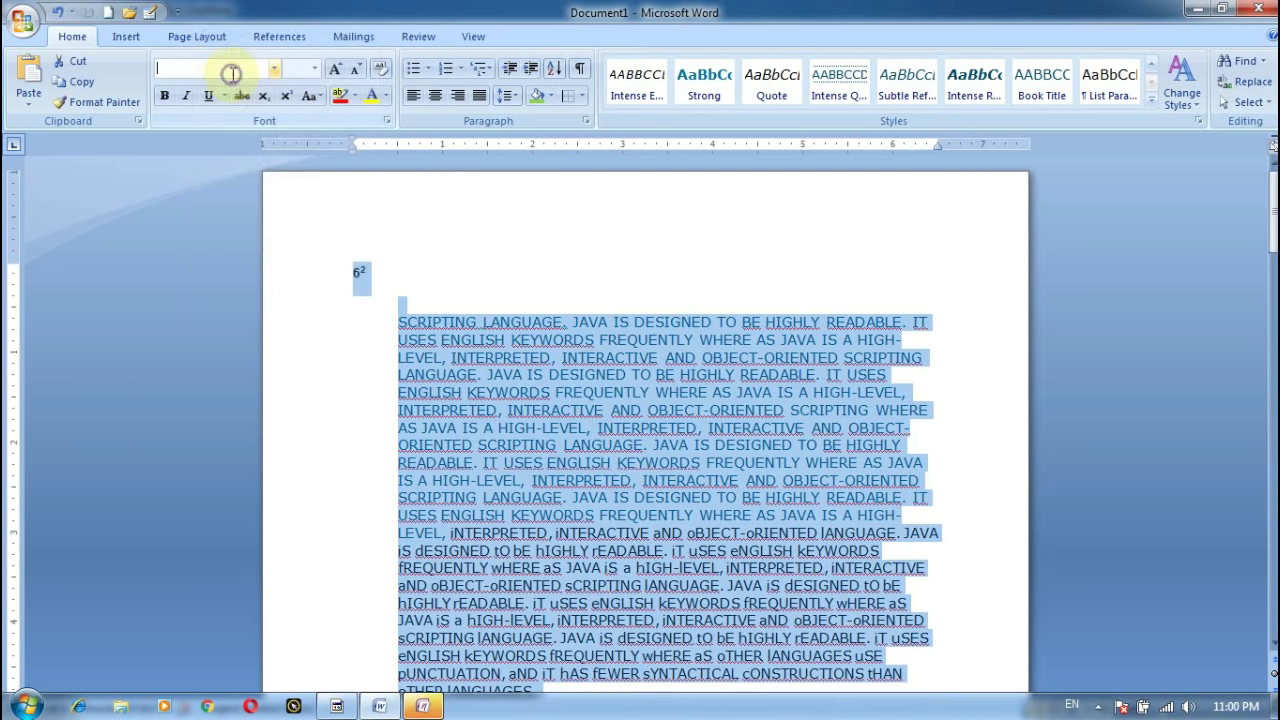
click(177, 11)
click(186, 55)
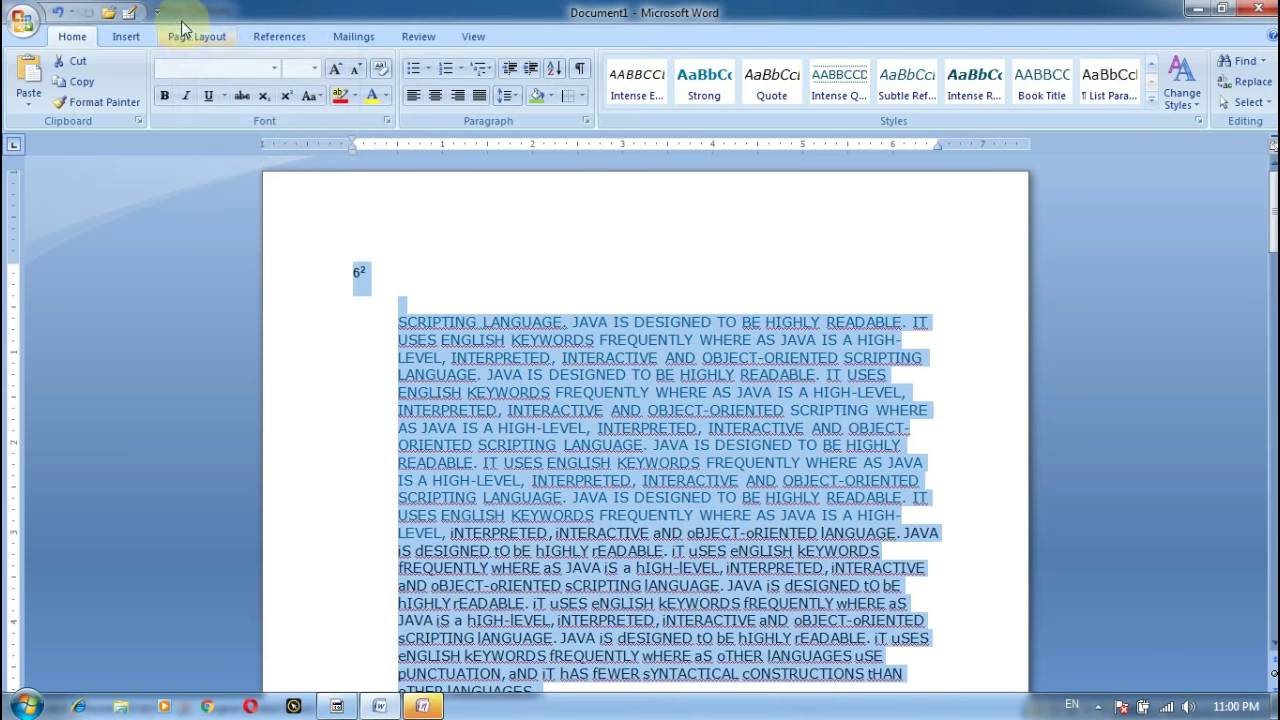
click(157, 11)
click(165, 75)
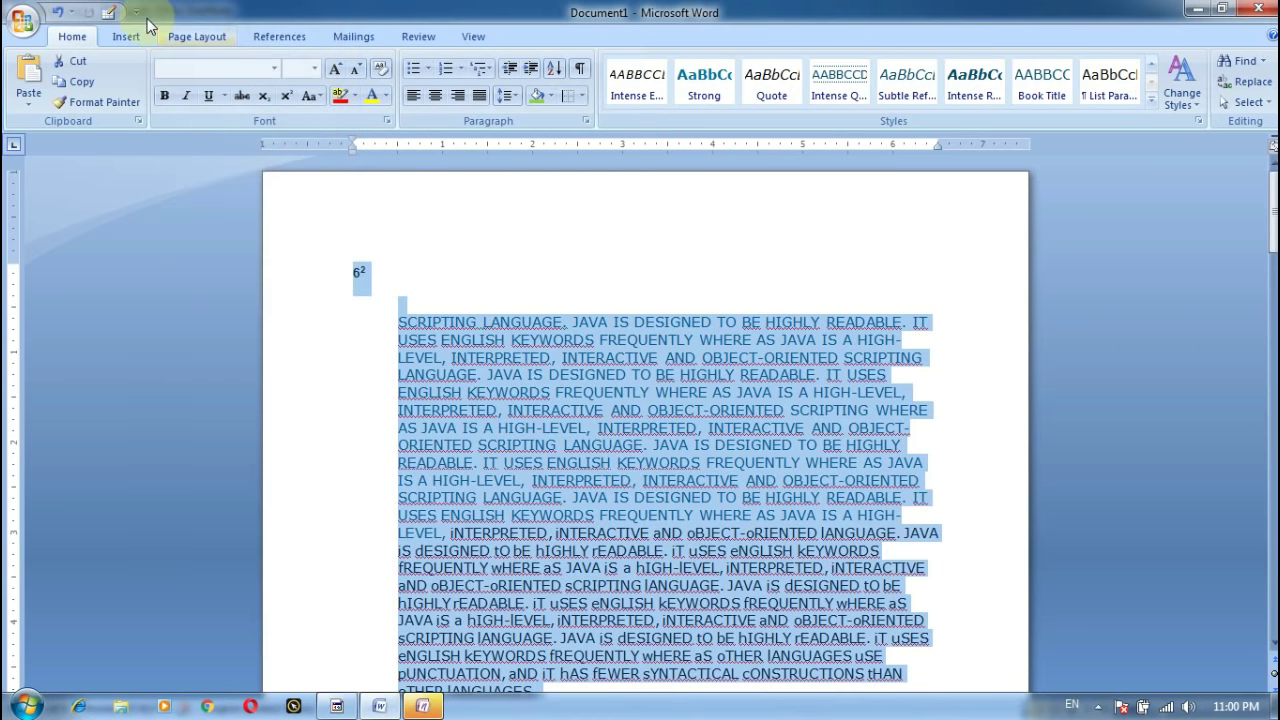
click(135, 11)
click(153, 199)
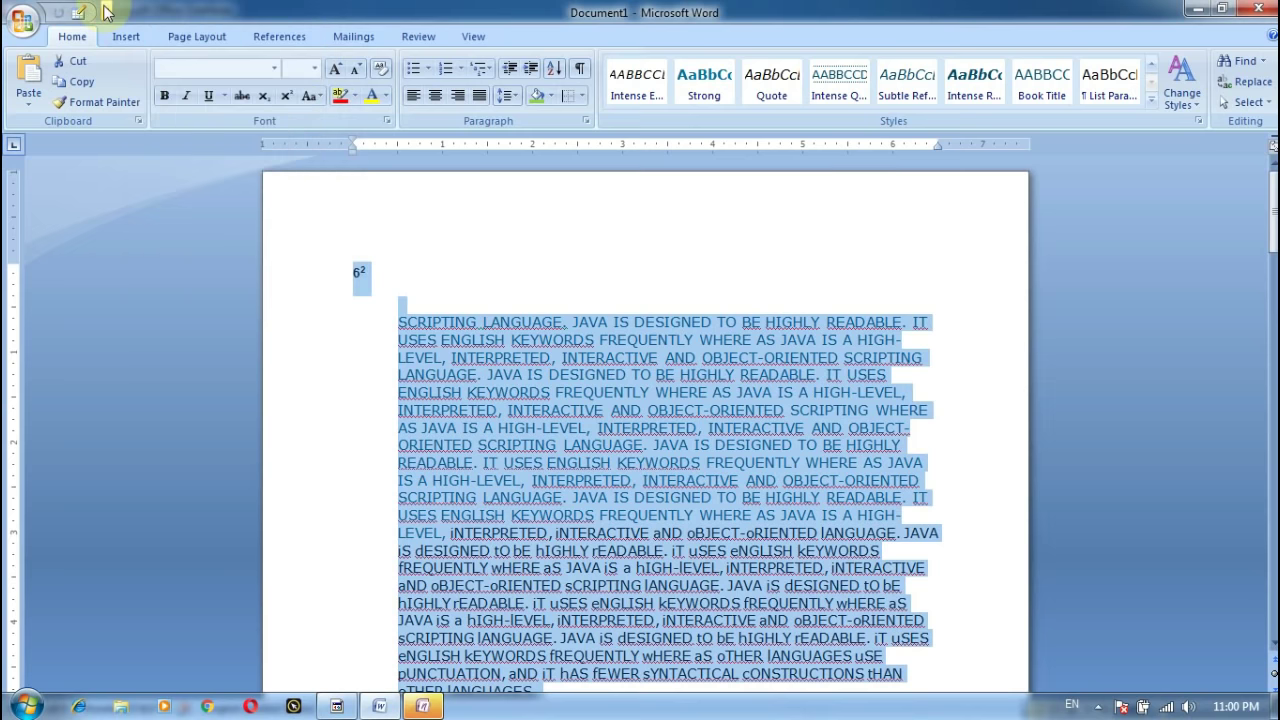
click(113, 11)
click(130, 219)
click(85, 12)
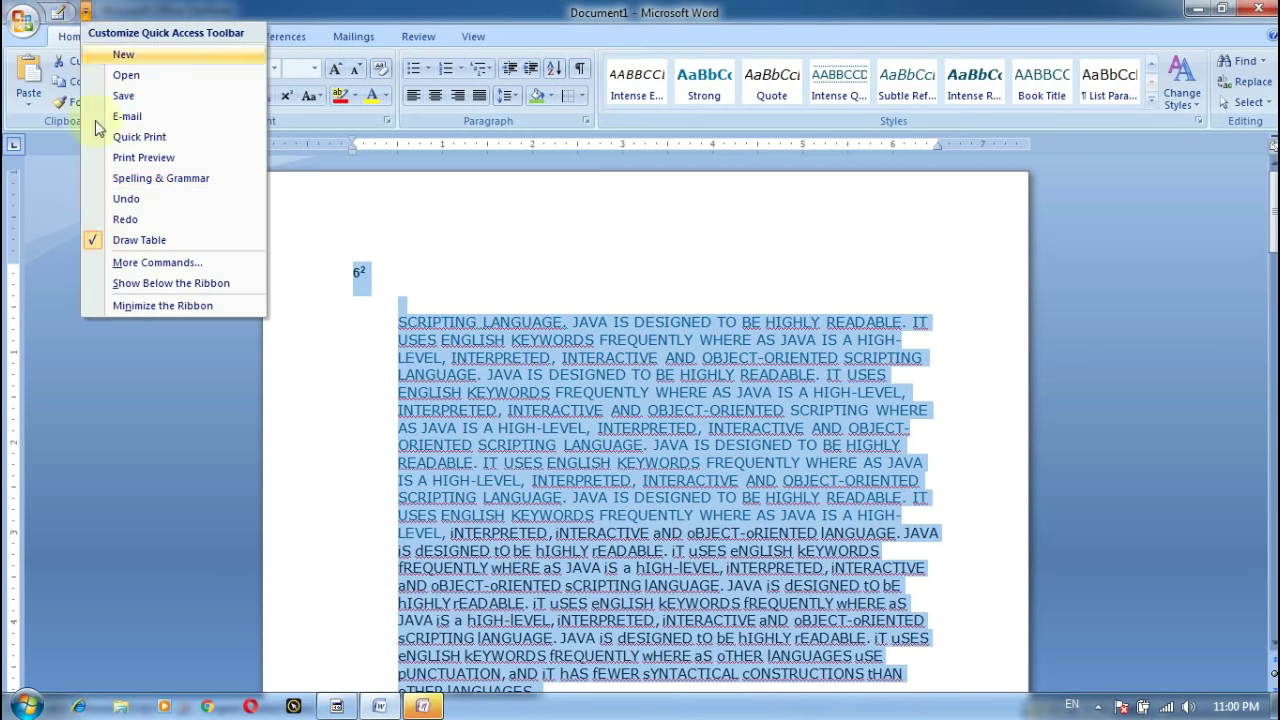
click(100, 240)
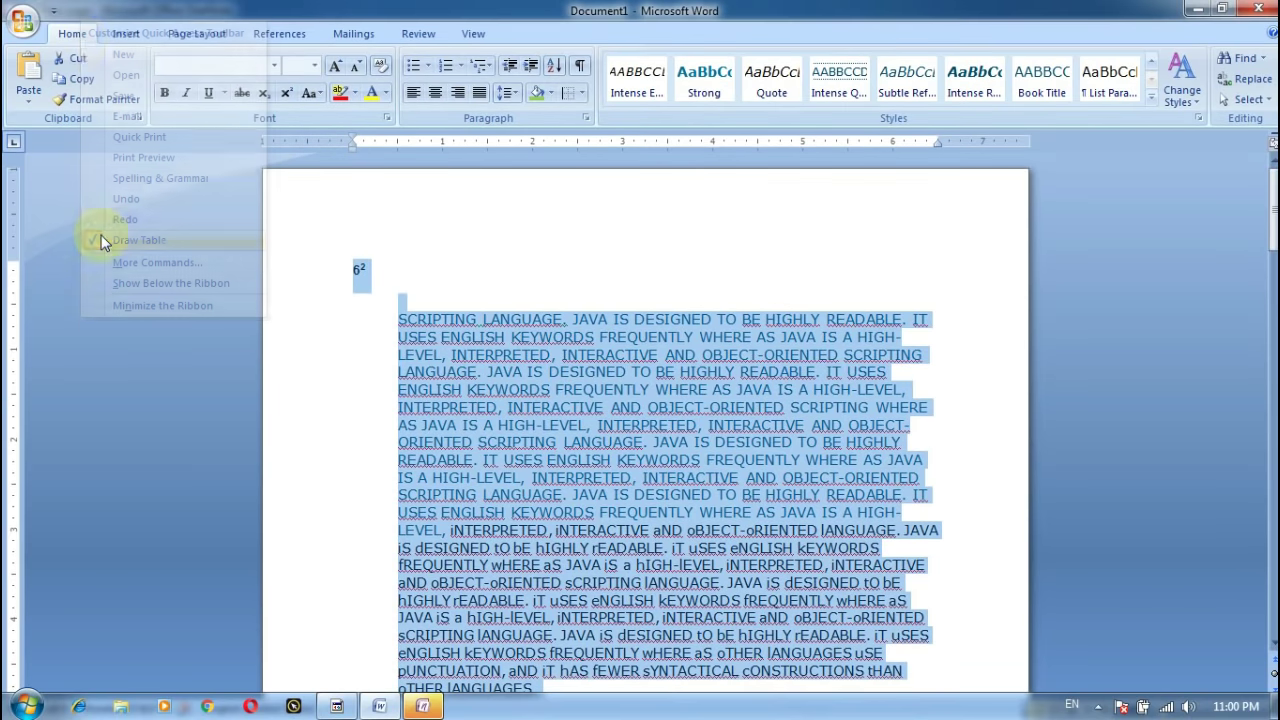
Add New, Open, Save, E-mail and Quick Print to the Quick Access Toolbar.
click(54, 13)
click(78, 52)
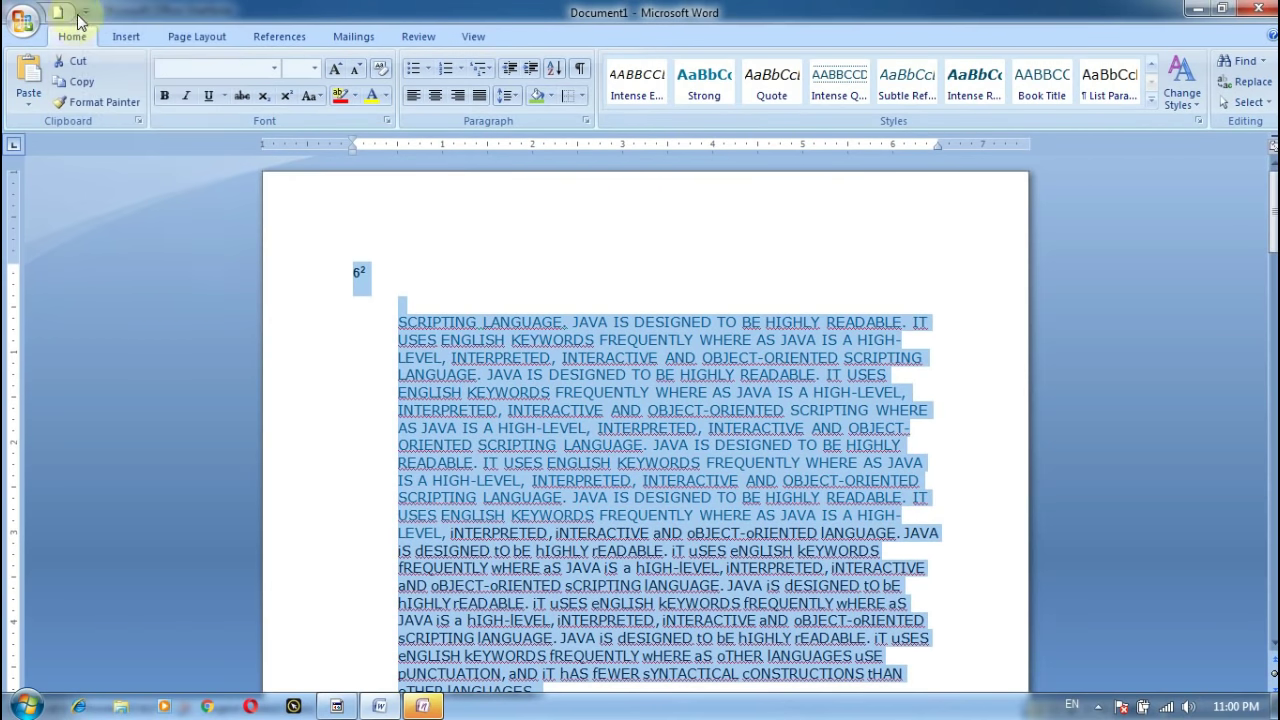
click(84, 12)
click(110, 71)
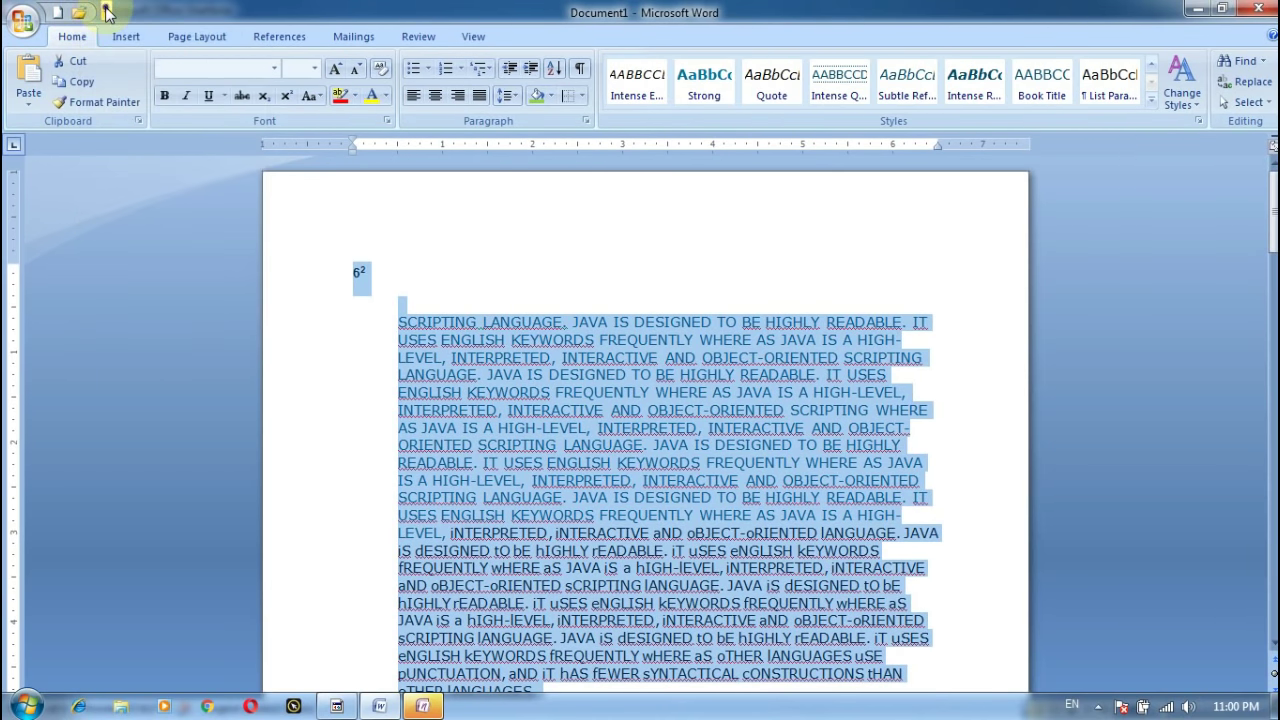
click(106, 12)
click(140, 95)
click(127, 12)
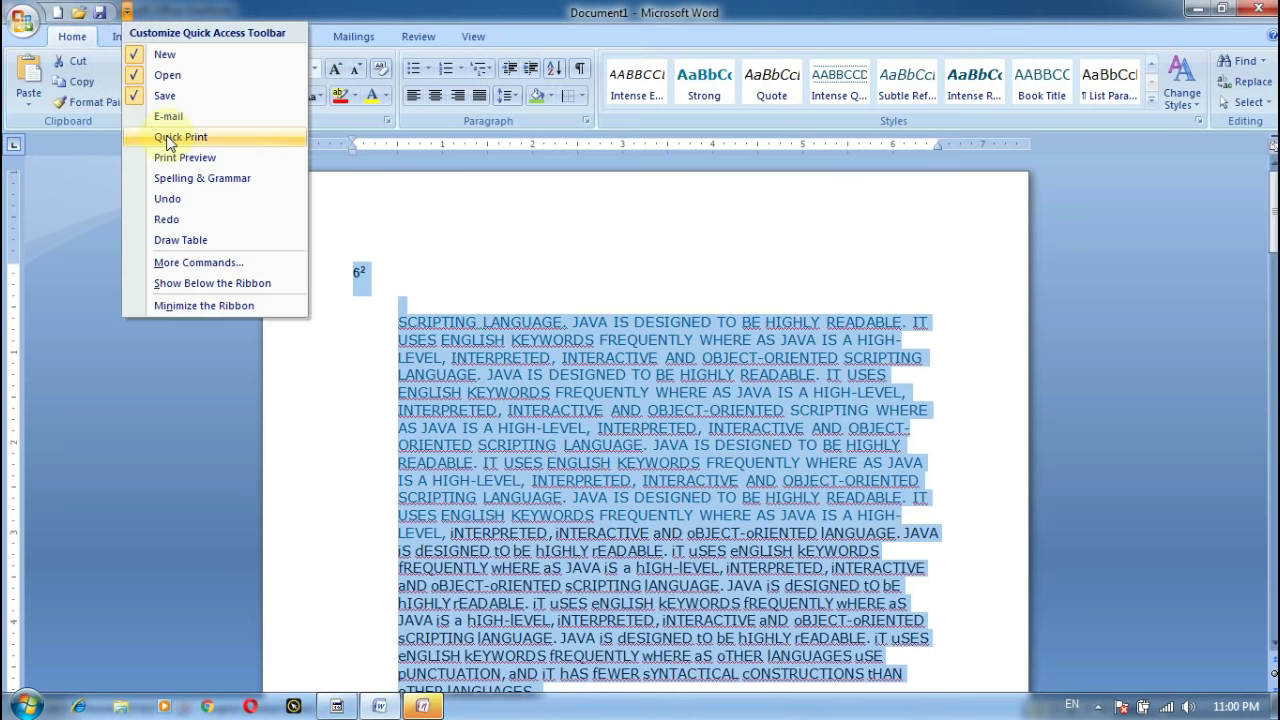
click(168, 116)
click(148, 12)
click(180, 138)
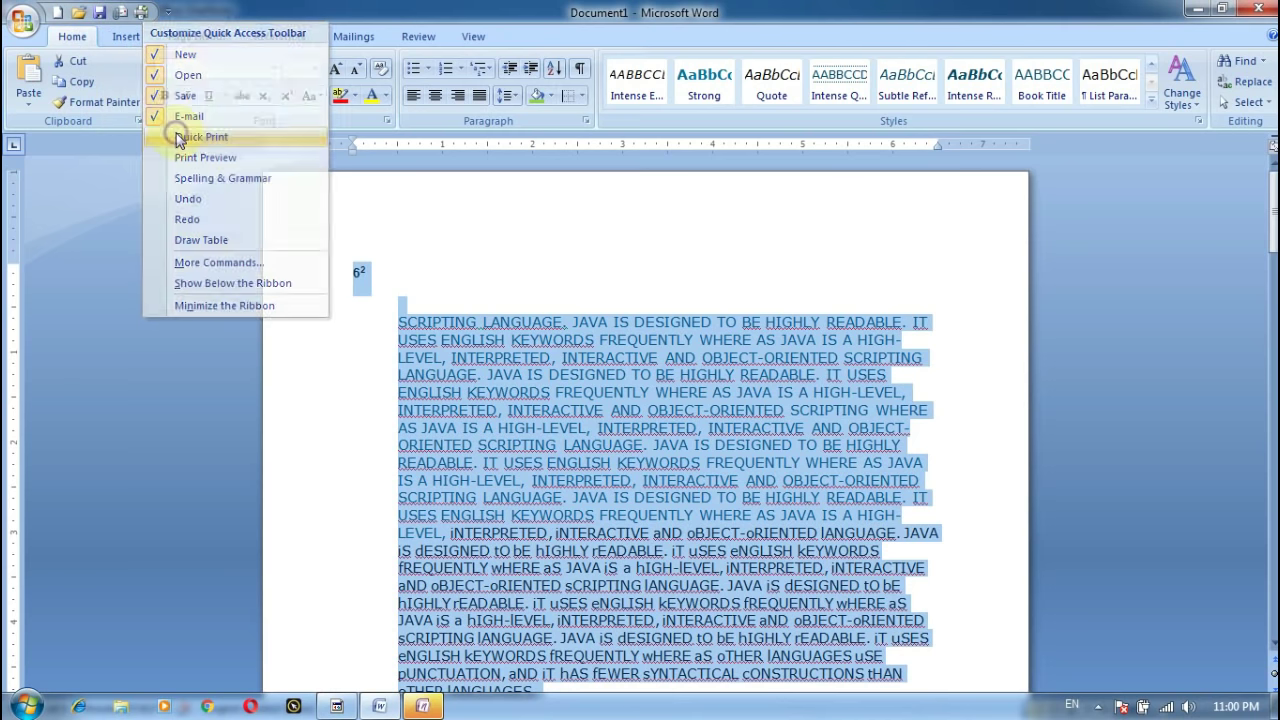
click(180, 138)
click(138, 231)
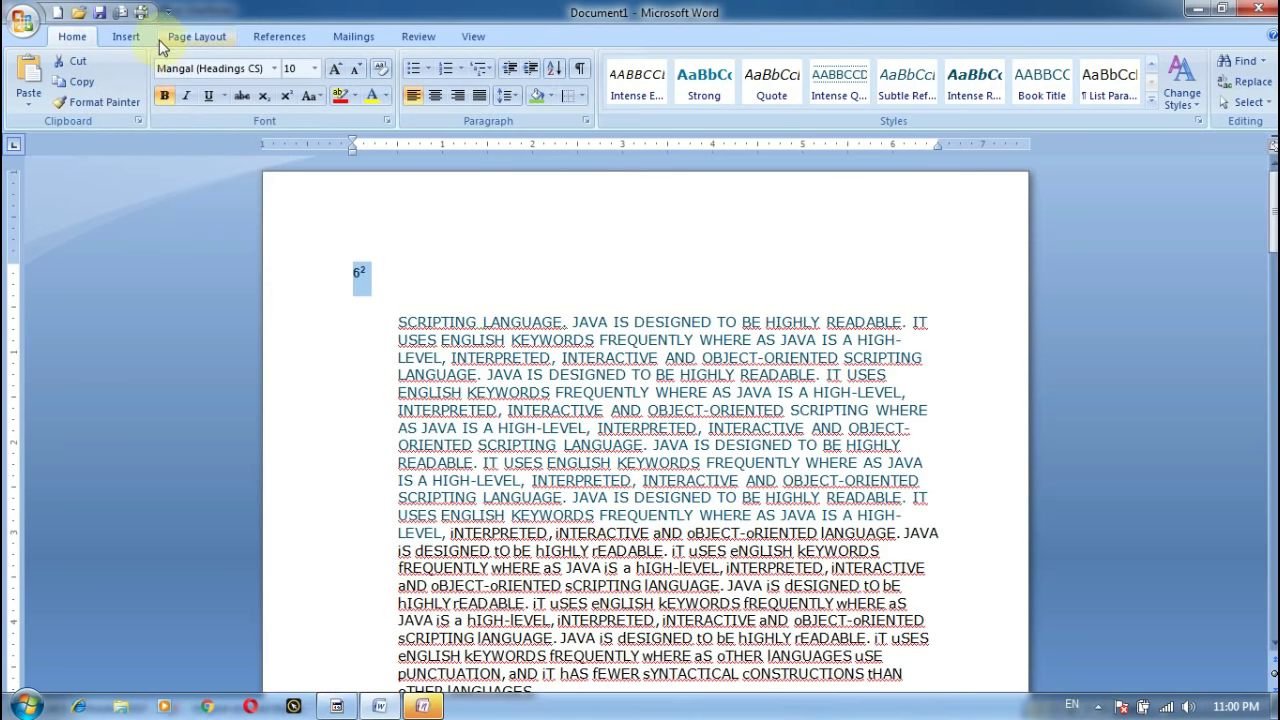